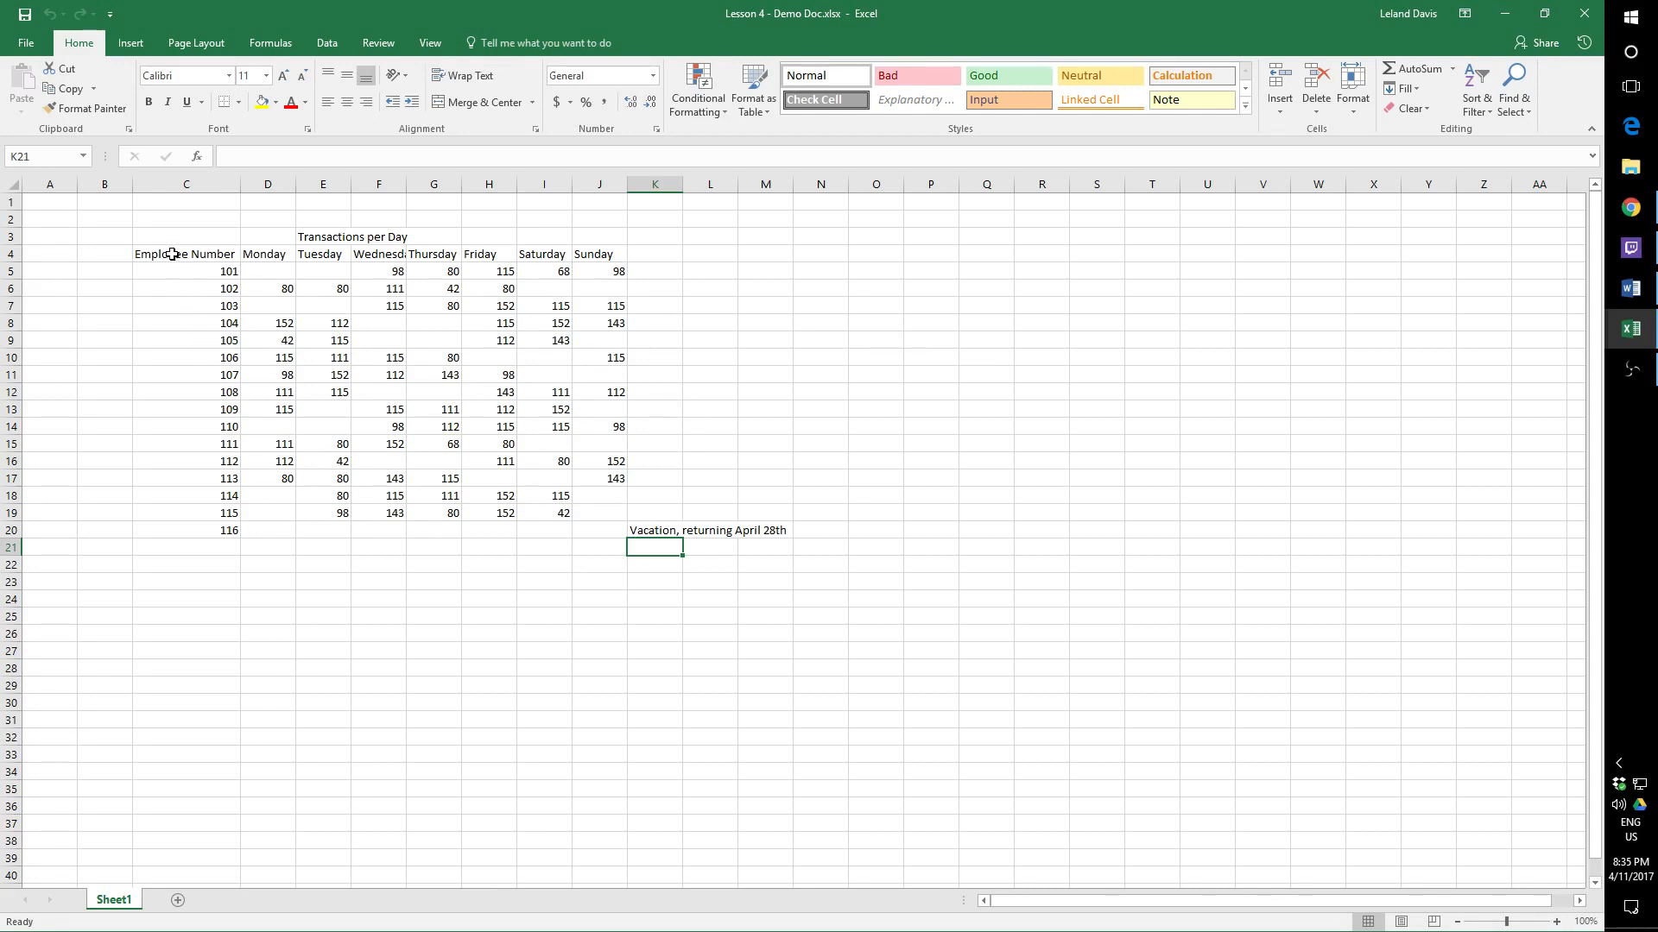
{"action": "left_click_drag", "start_coordinate": [163, 233], "coordinate": [611, 526]}
{"action": "left_click", "coordinate": [541, 578]}
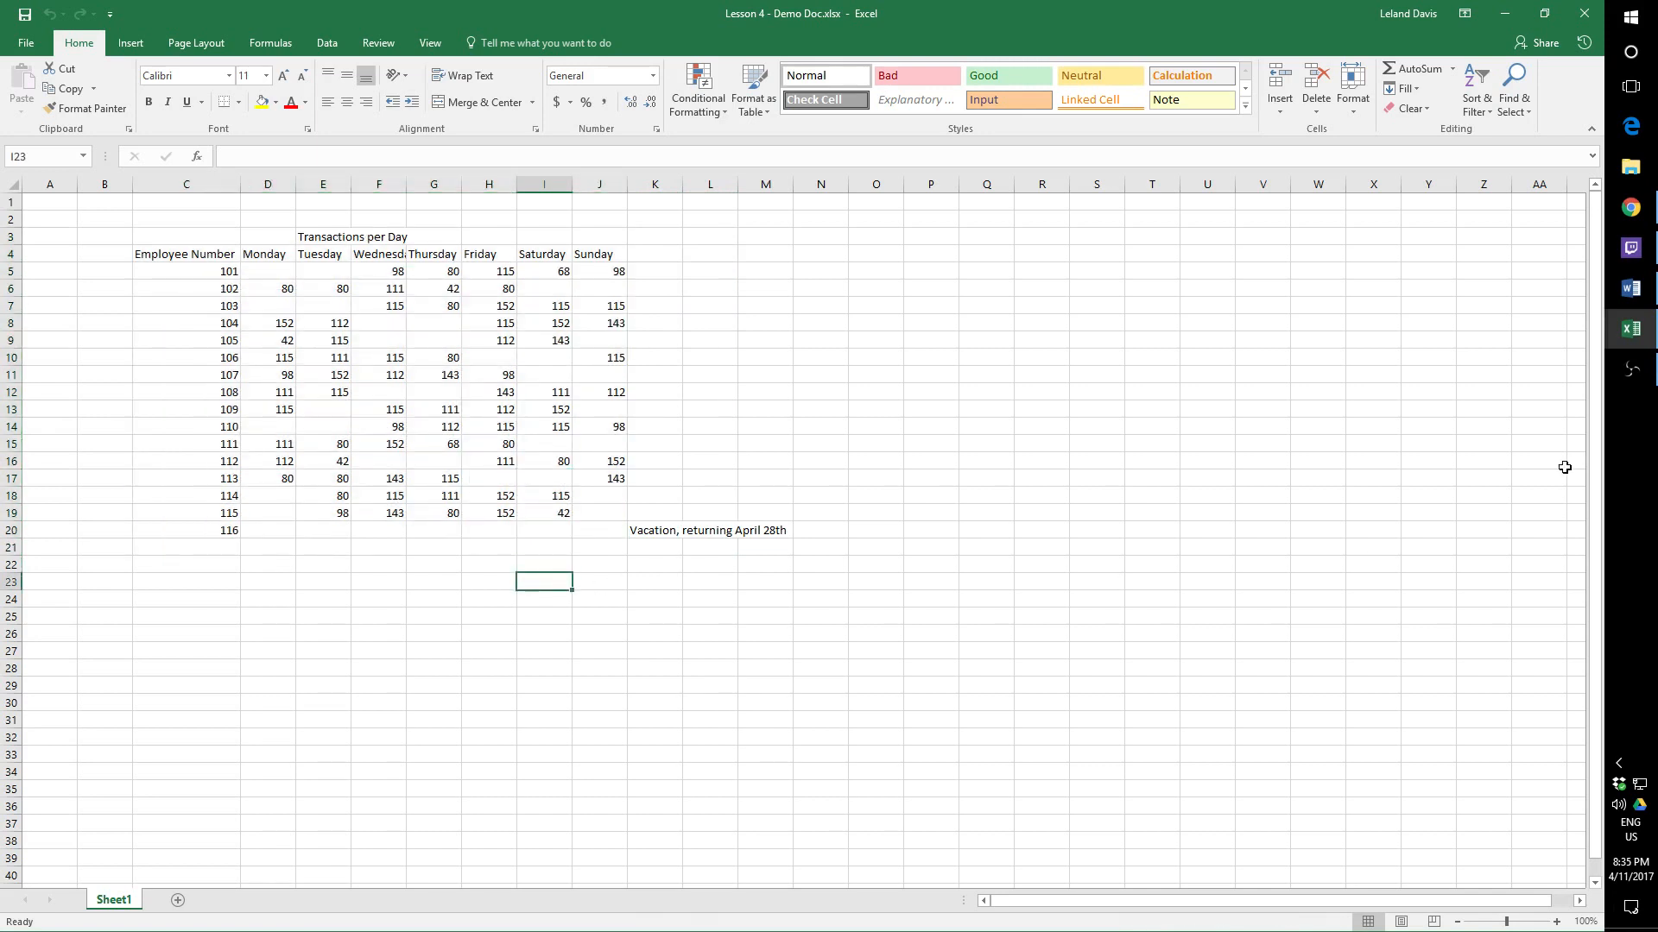
Step: Switch to Chrome to view the new-file options in the Unit 3 - Excel folder, and return to the Lesson 4 - Demo Doc workbook
{"action": "mouse_move", "coordinate": [1643, 208]}
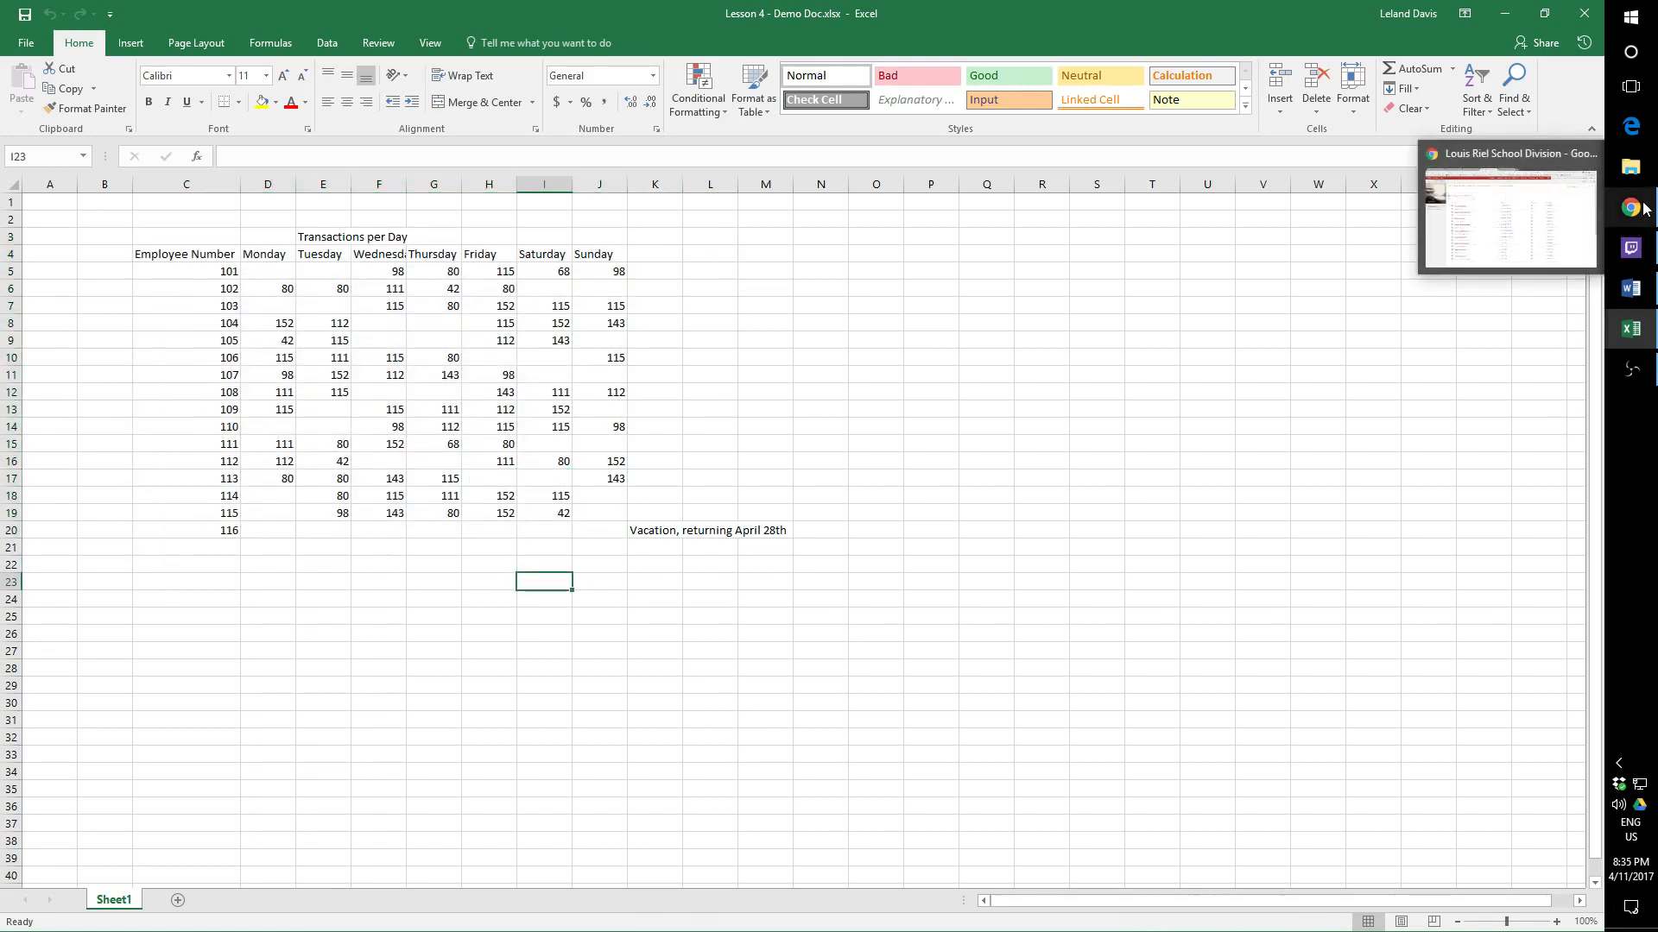
{"action": "left_click", "coordinate": [1643, 208]}
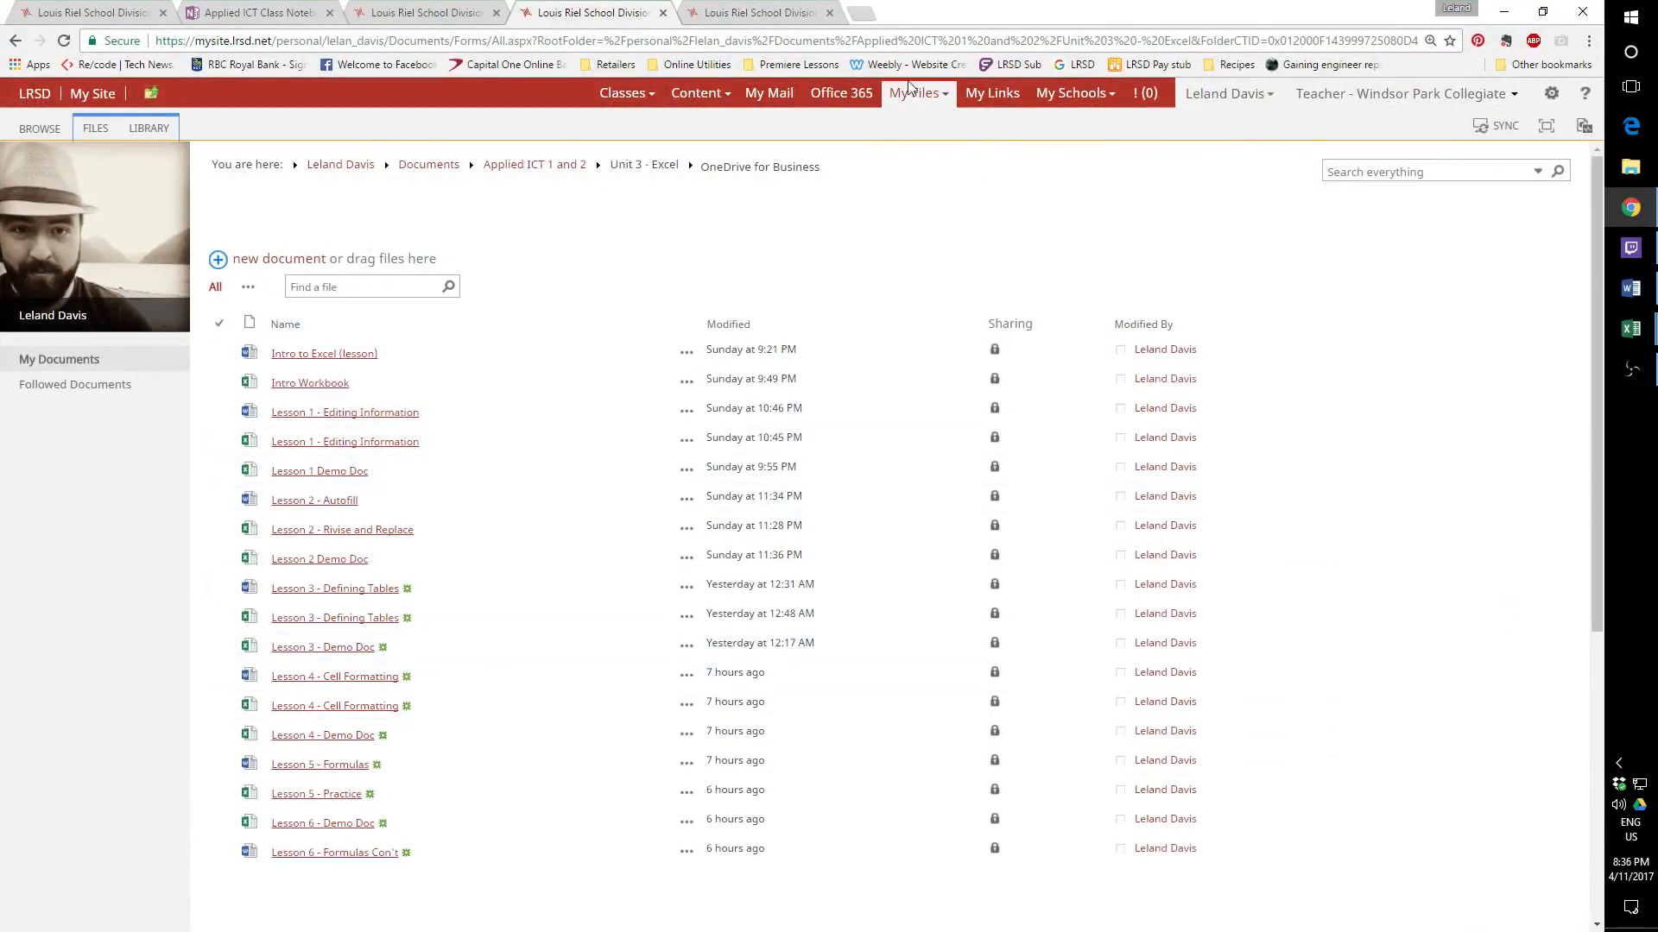
{"action": "mouse_move", "coordinate": [913, 95]}
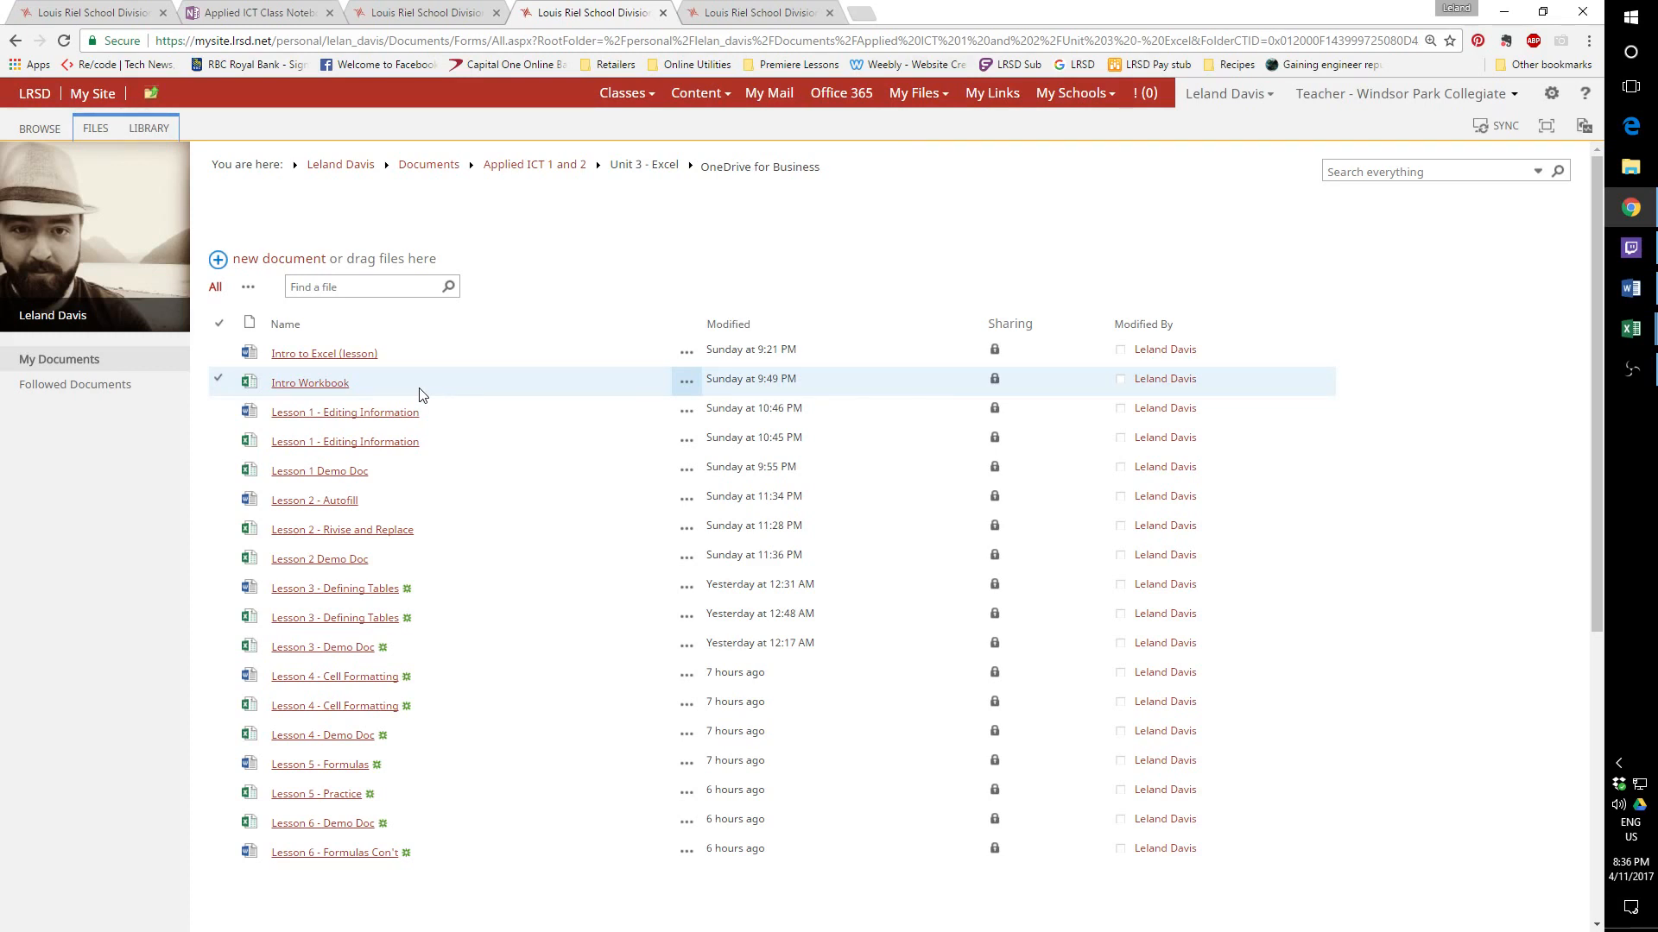
{"action": "left_click", "coordinate": [216, 263]}
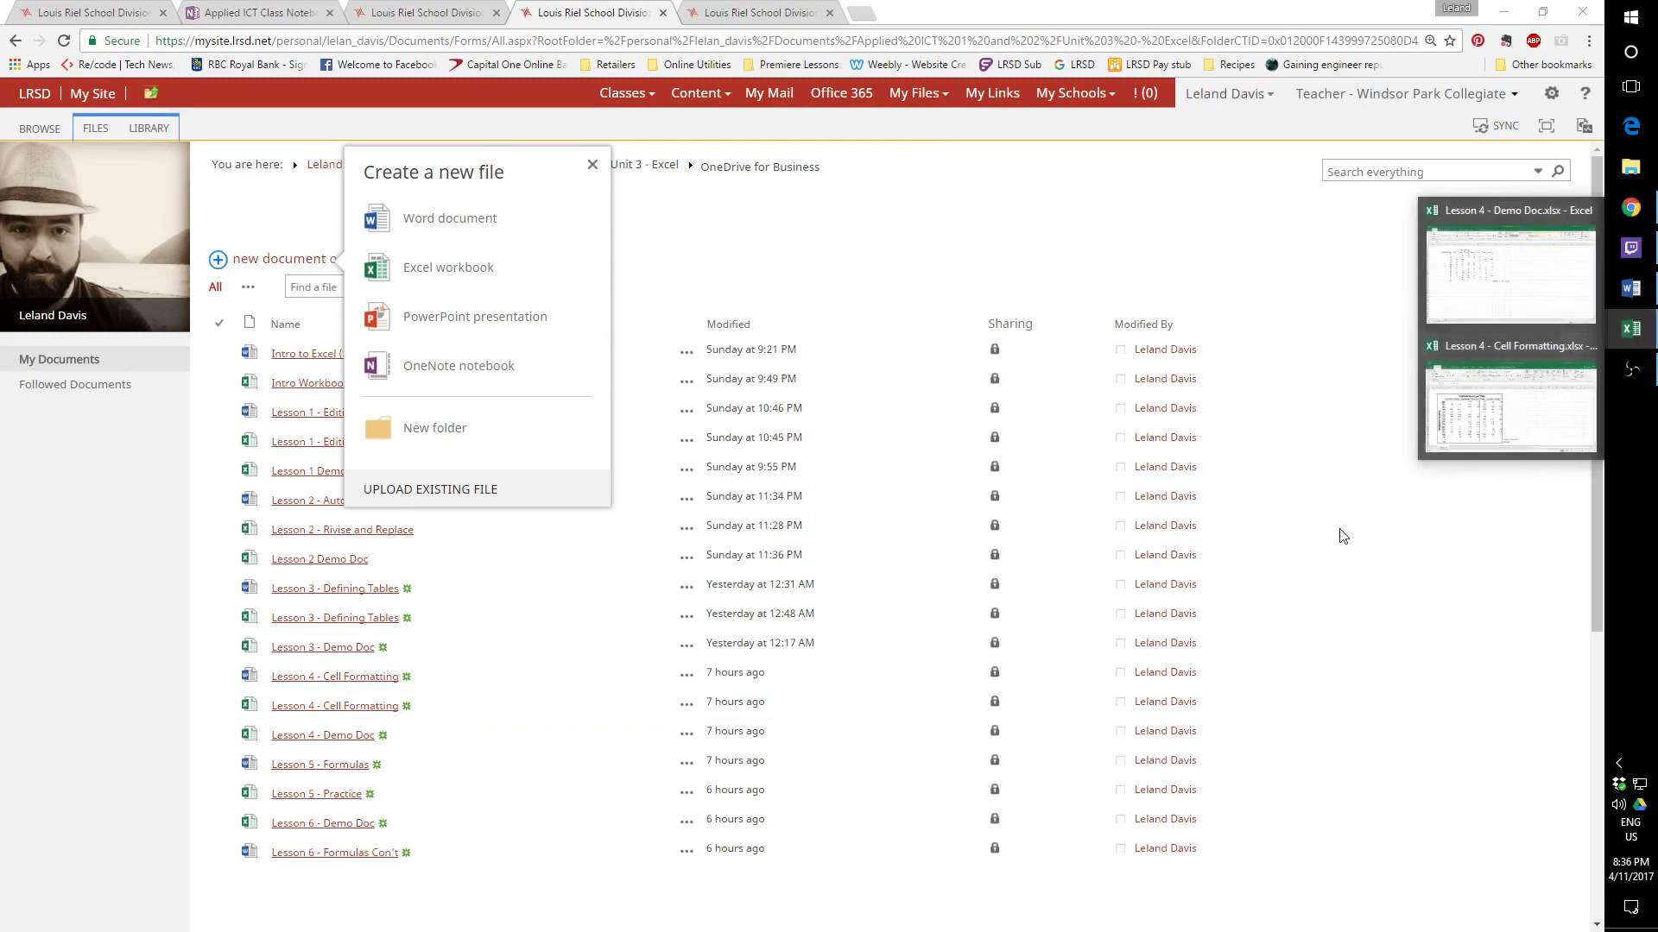
{"action": "left_click", "coordinate": [1484, 318]}
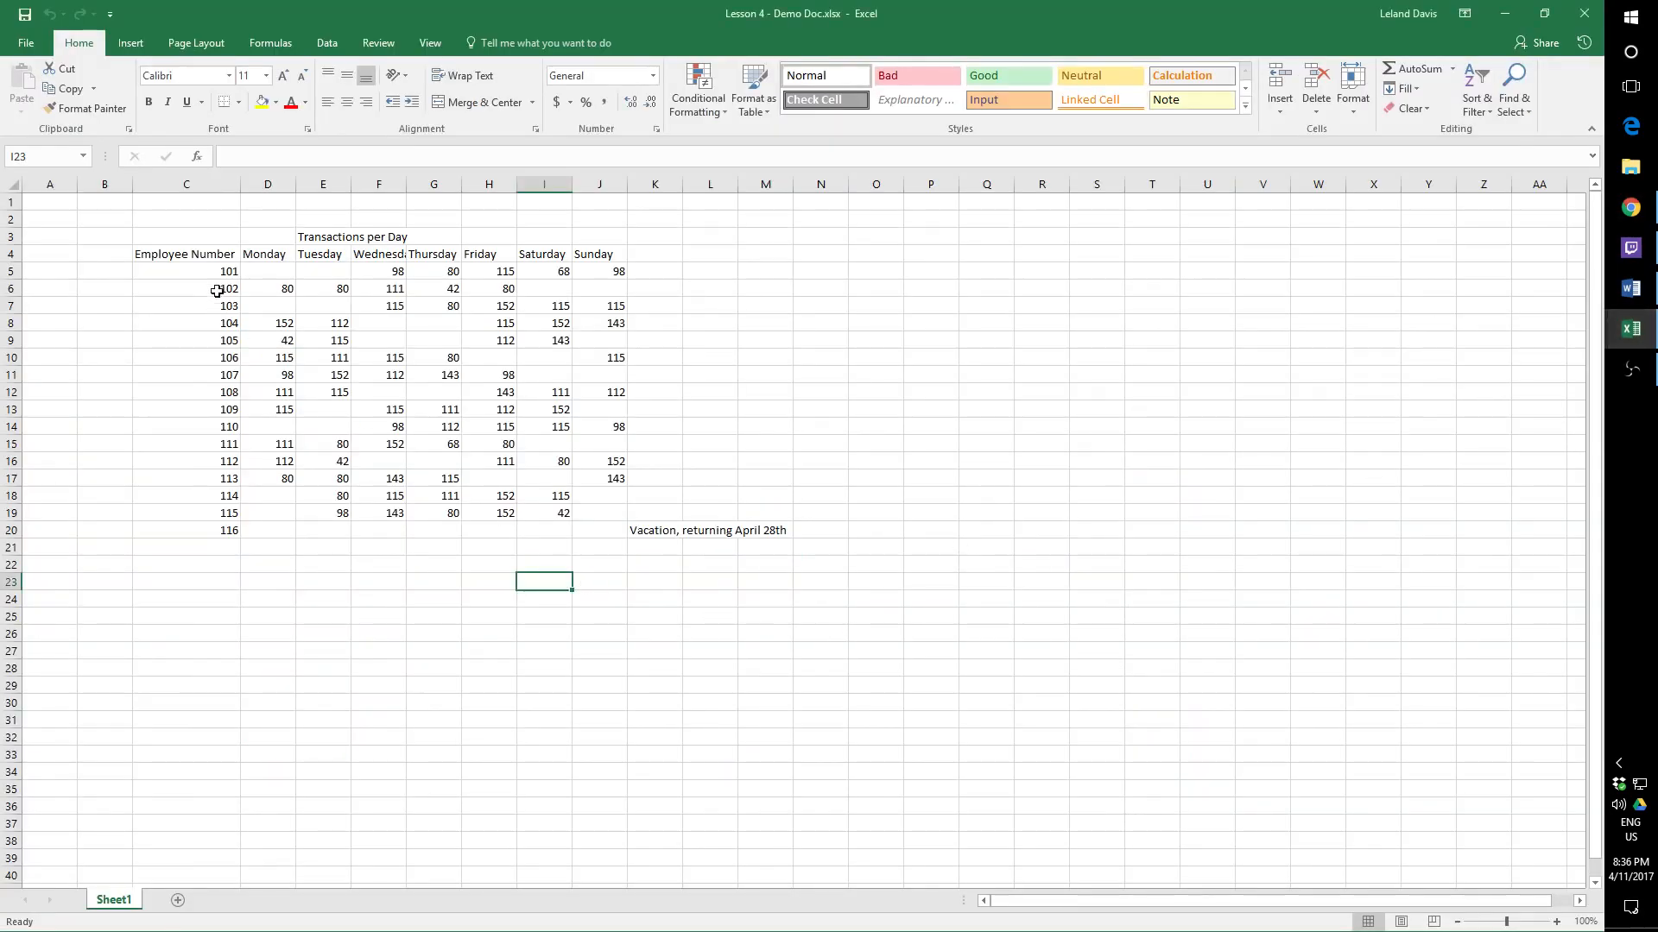
{"action": "left_click_drag", "start_coordinate": [148, 223], "coordinate": [767, 546]}
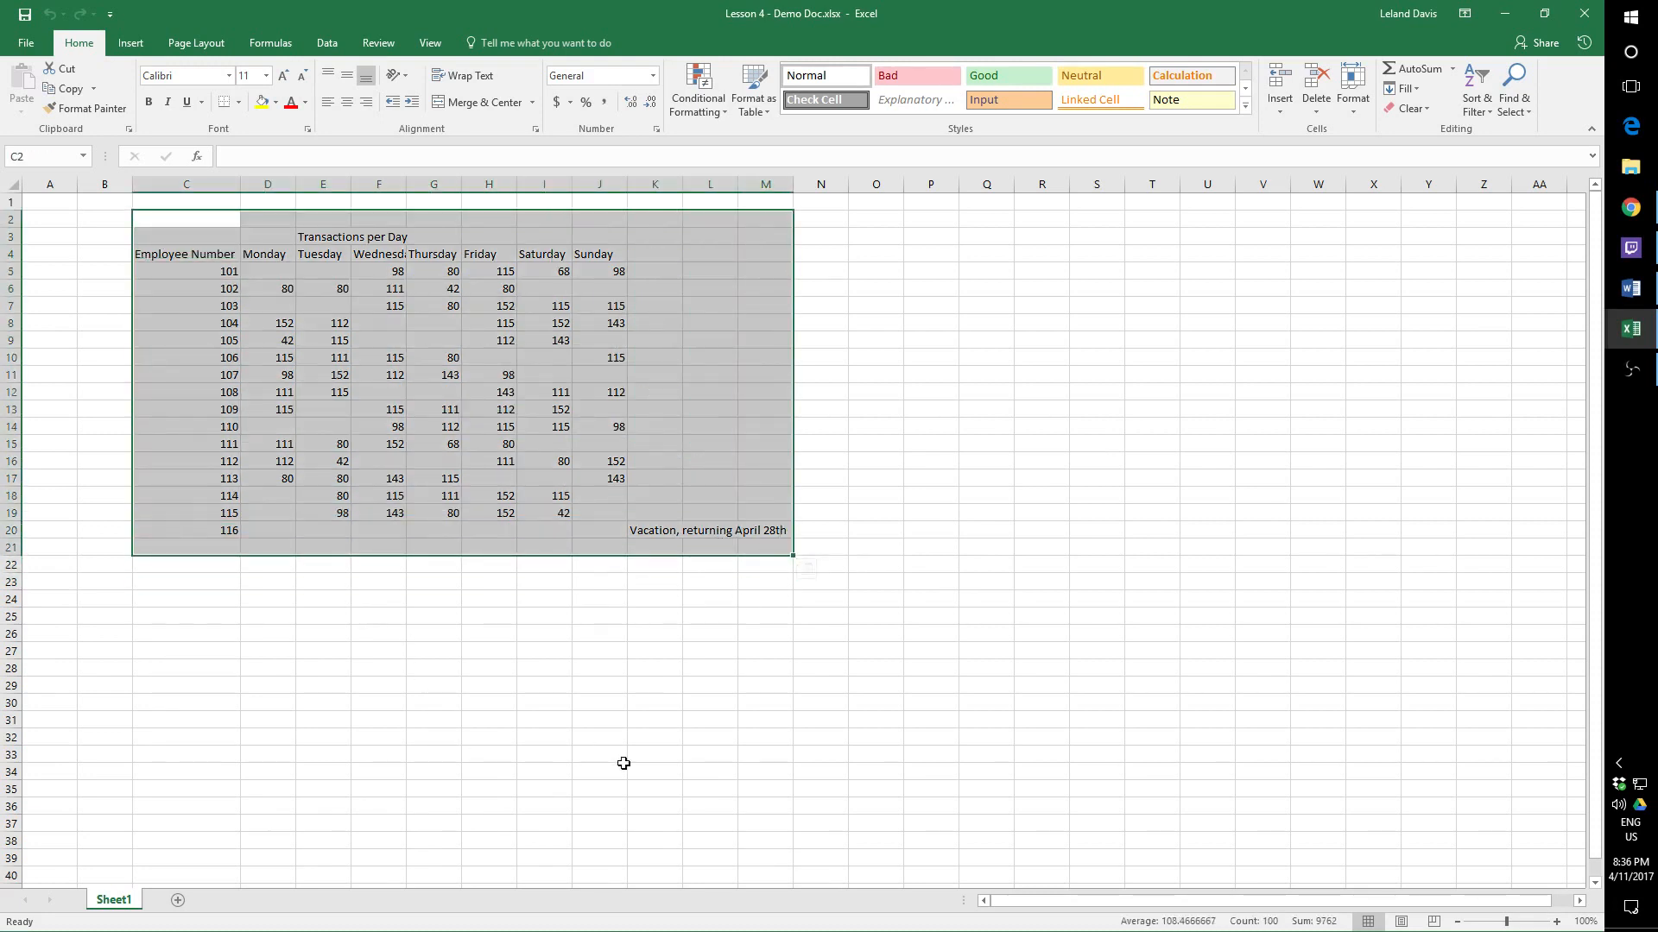
{"action": "left_click", "coordinate": [660, 672]}
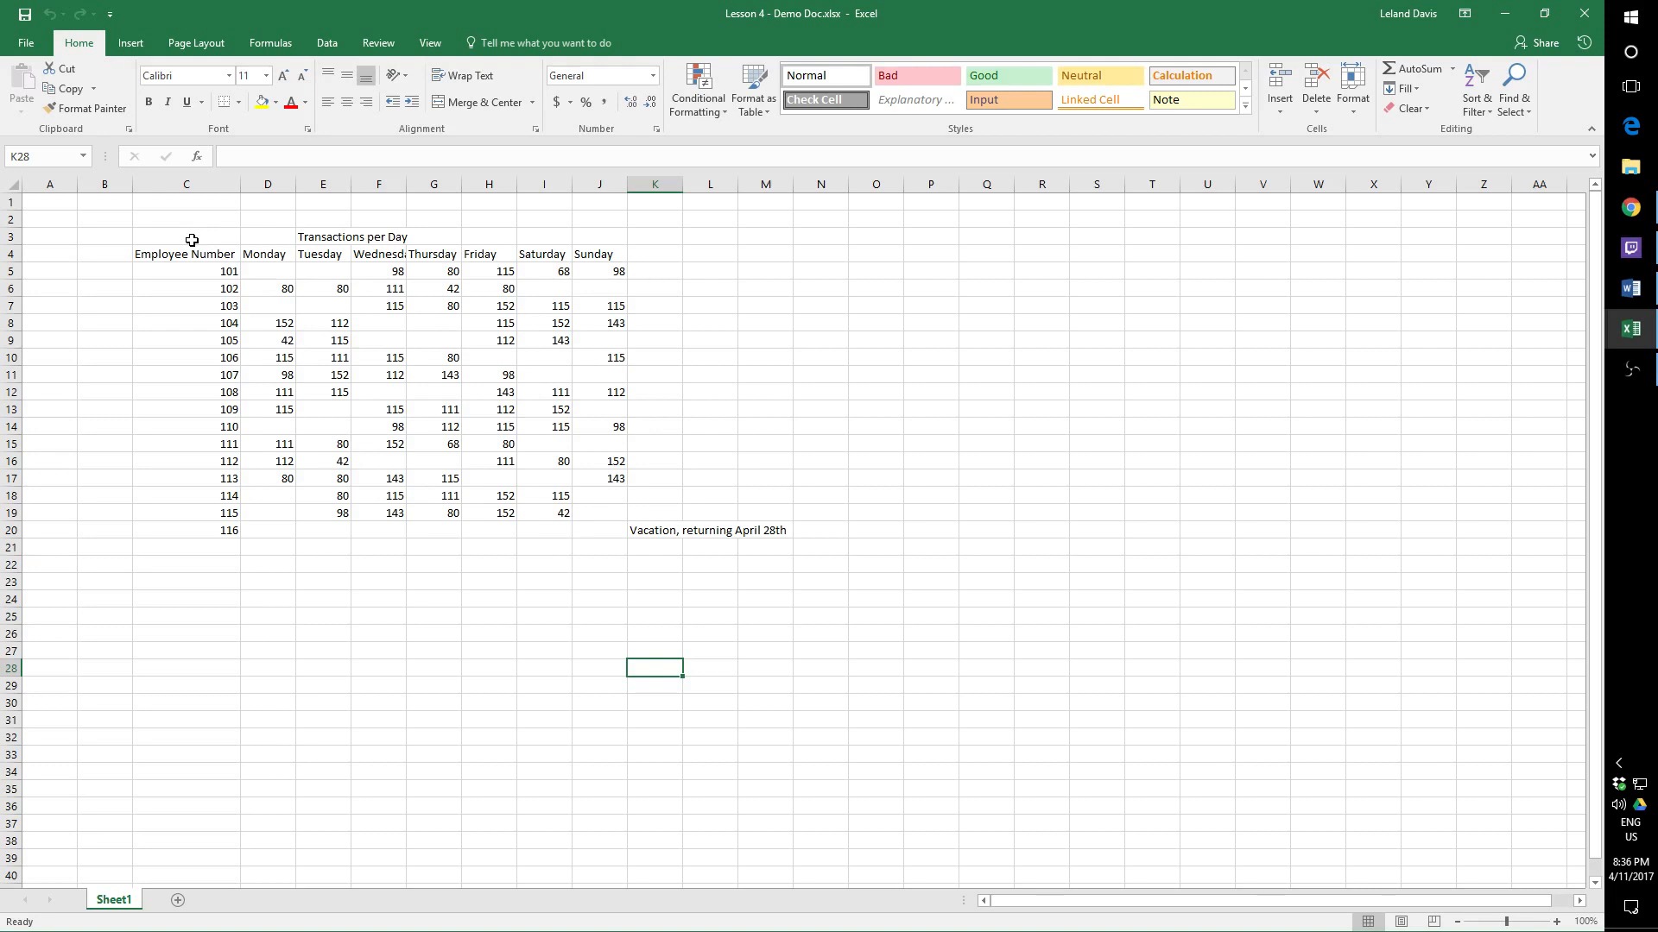
{"action": "left_click", "coordinate": [1630, 289]}
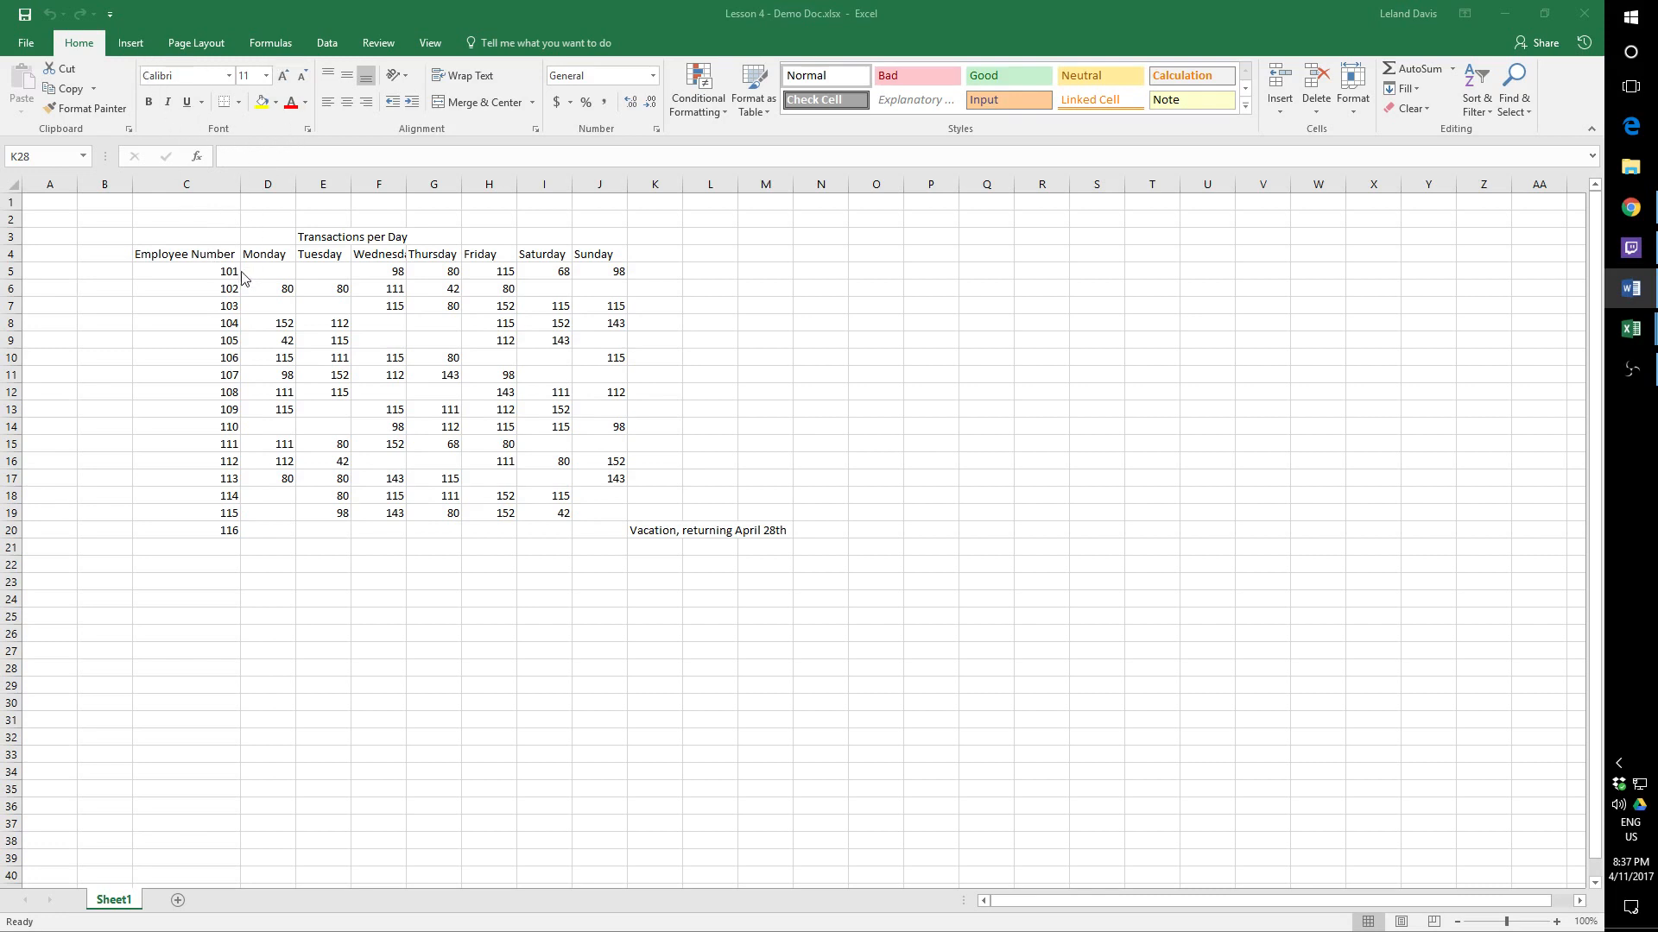
{"action": "left_click", "coordinate": [205, 256]}
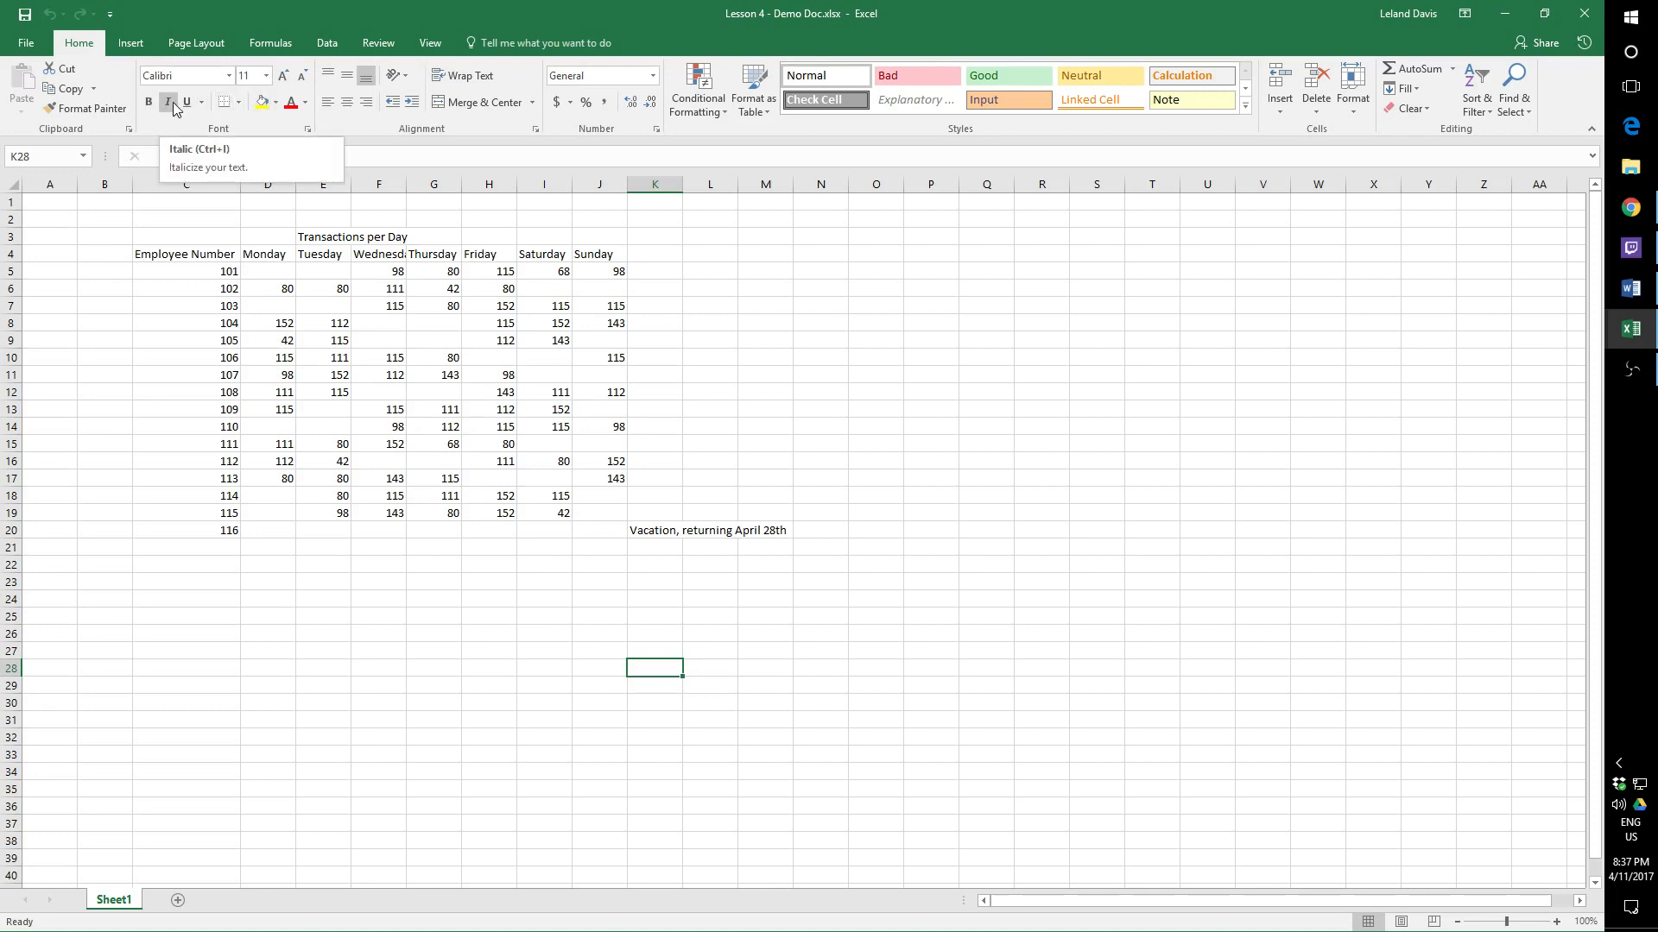
{"action": "left_click", "coordinate": [305, 103]}
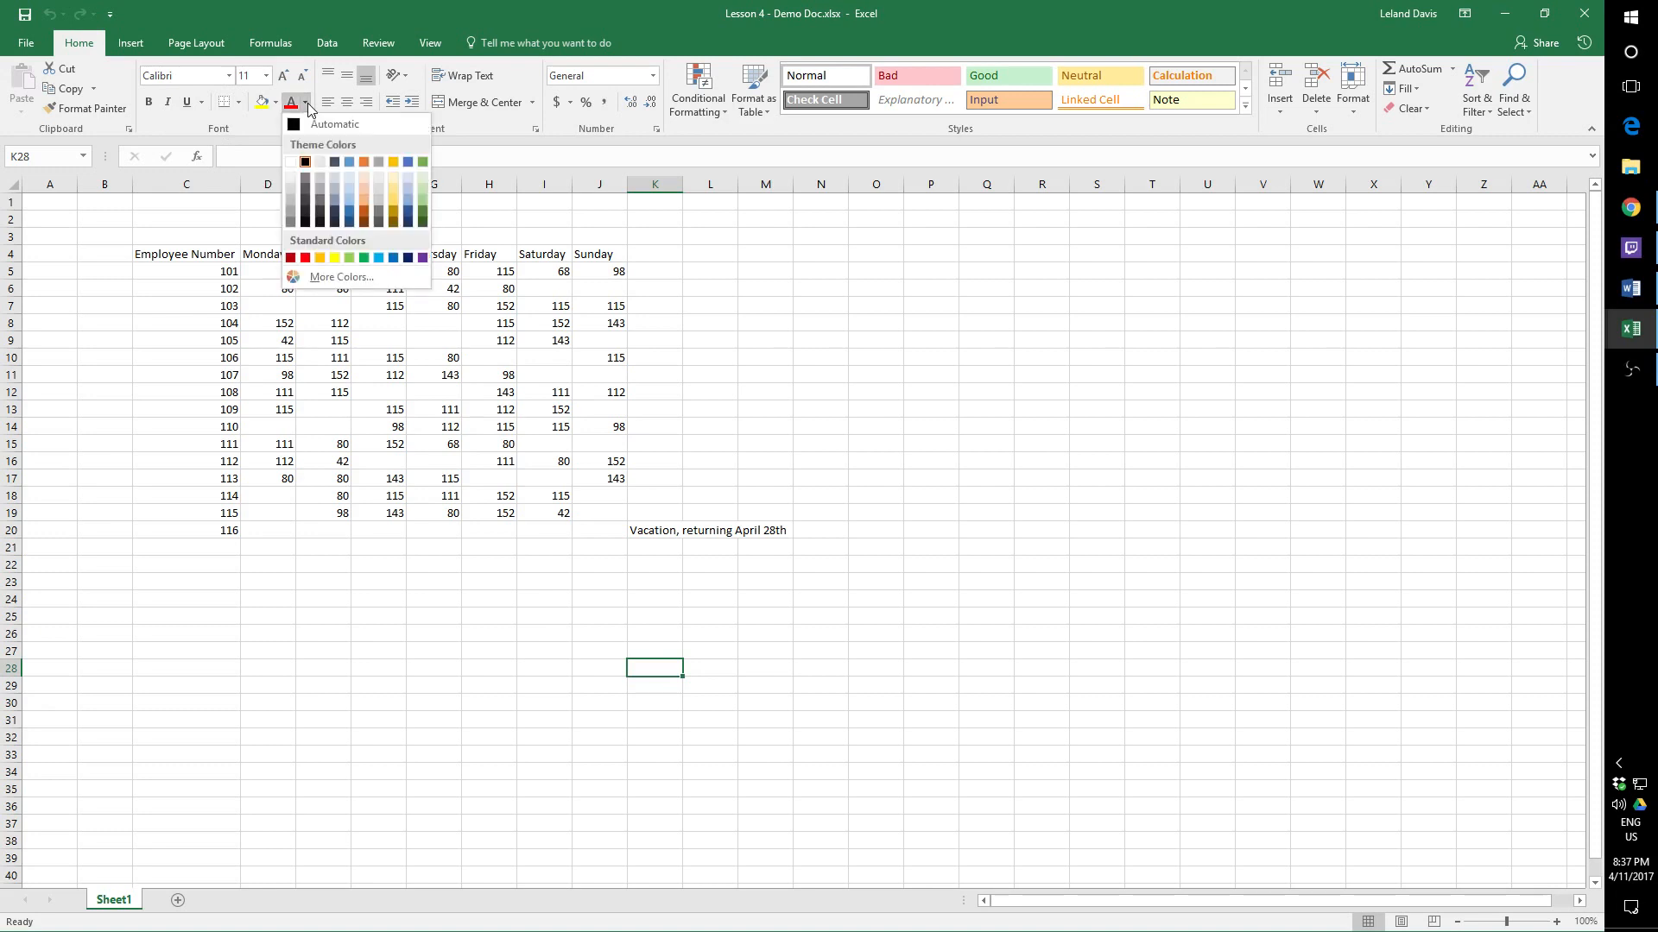
{"action": "left_click", "coordinate": [307, 104]}
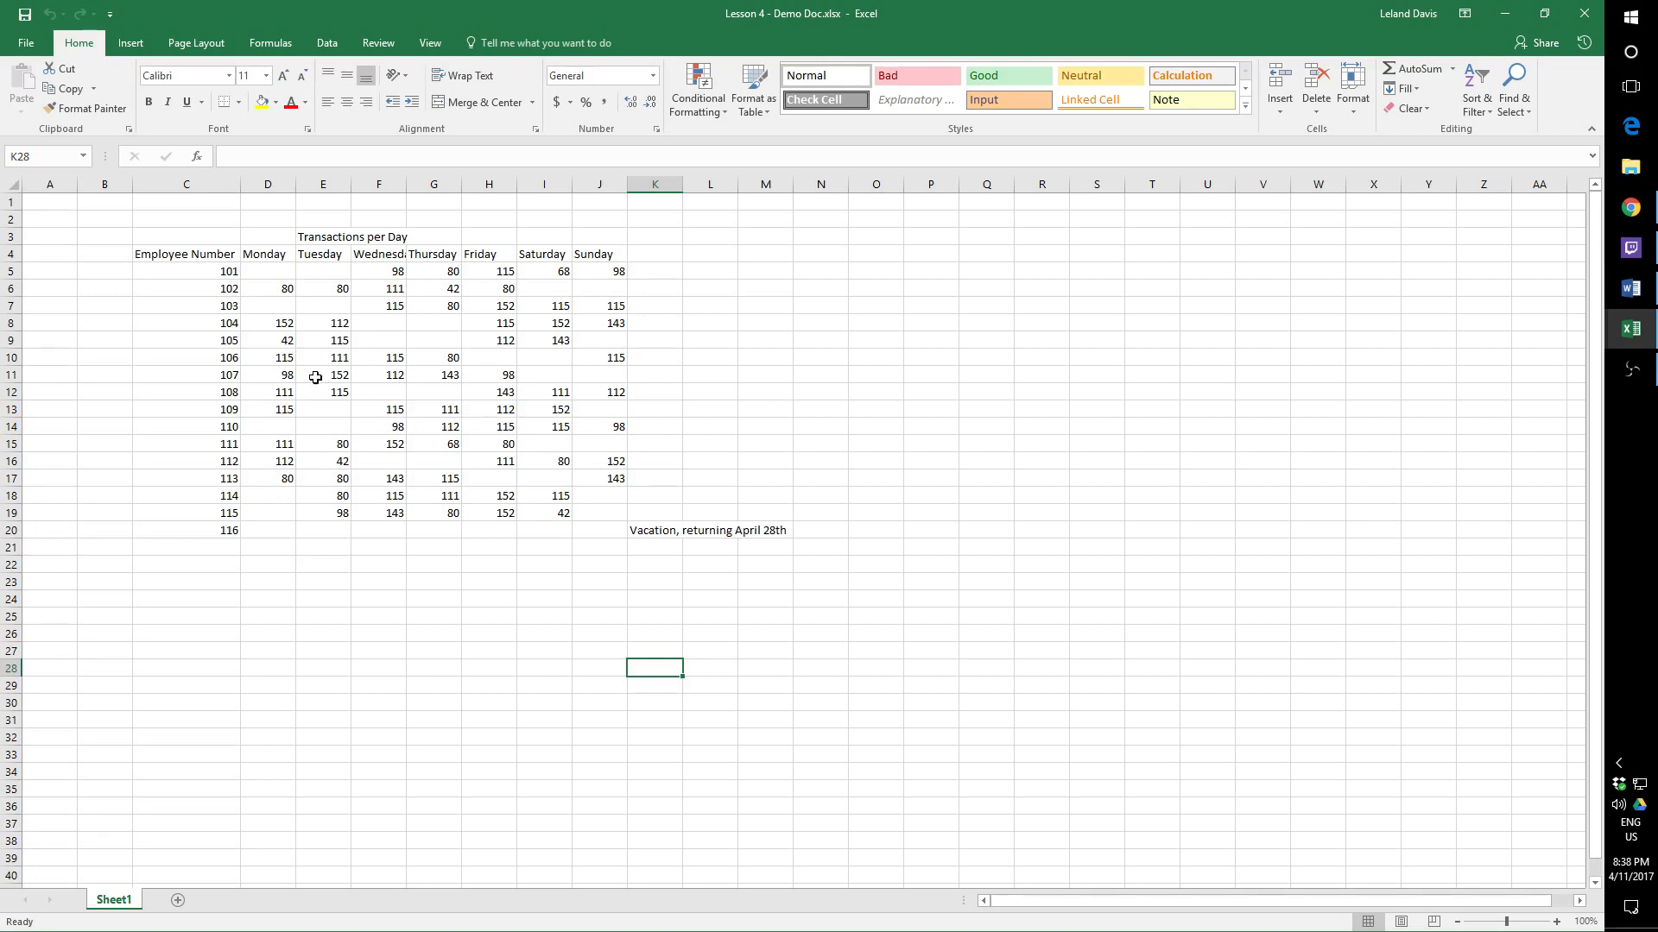
Step: Italicize the weekday headers Monday through Sunday in cells D4:J4
{"action": "left_click_drag", "start_coordinate": [255, 254], "coordinate": [583, 256]}
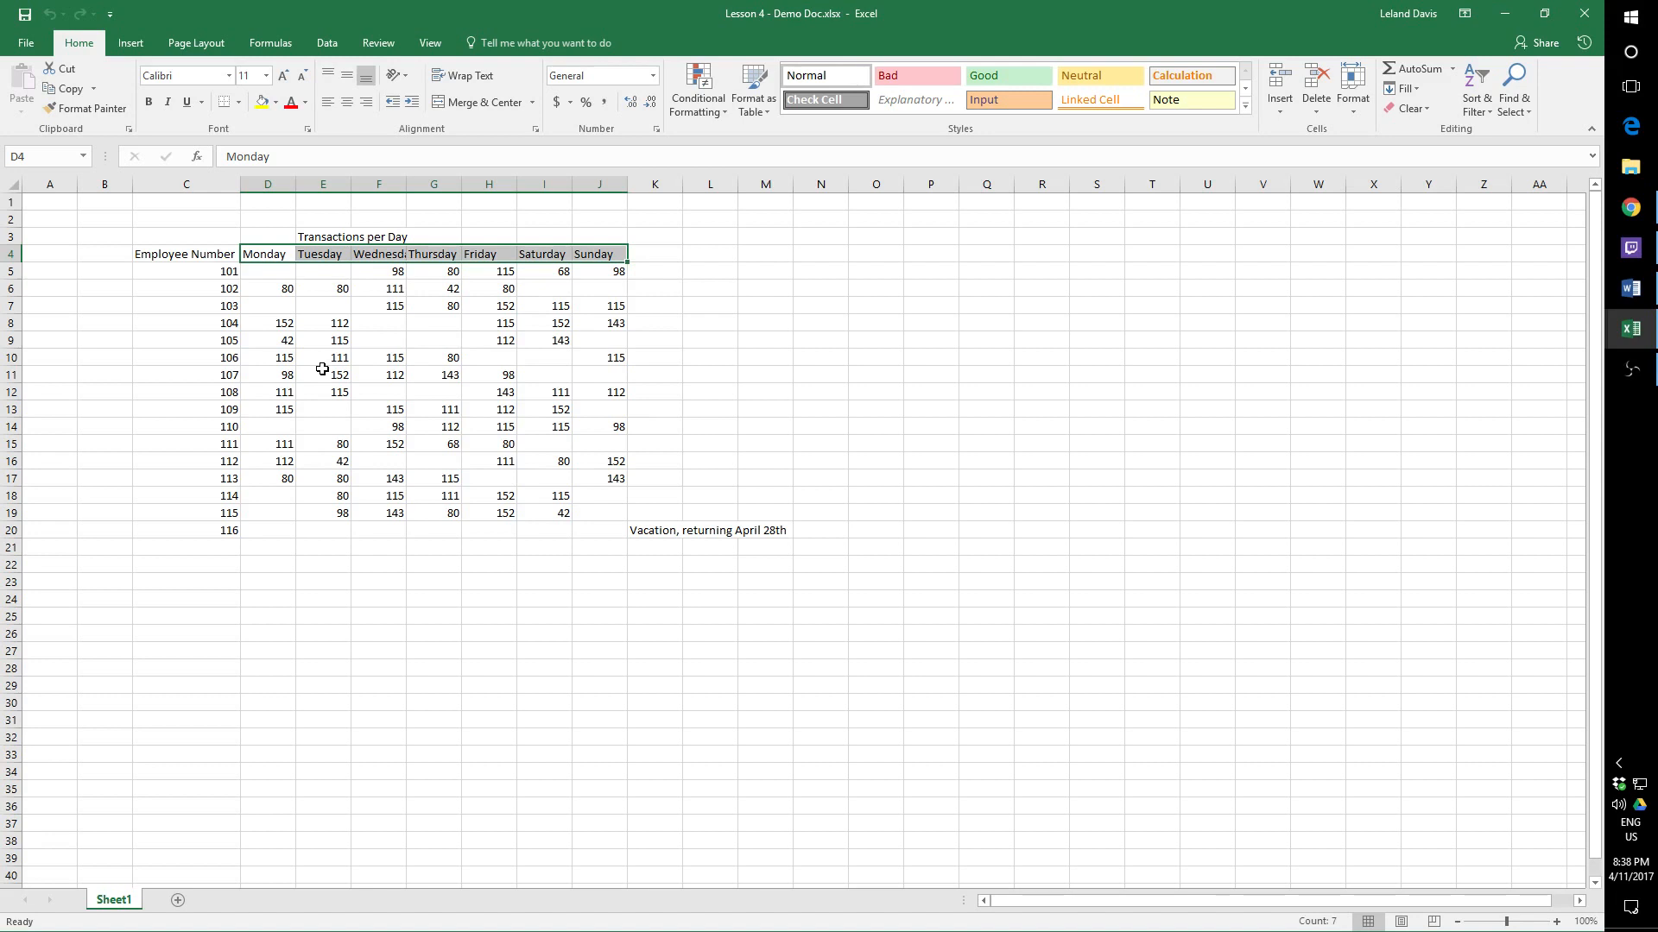
{"action": "left_click", "coordinate": [275, 252]}
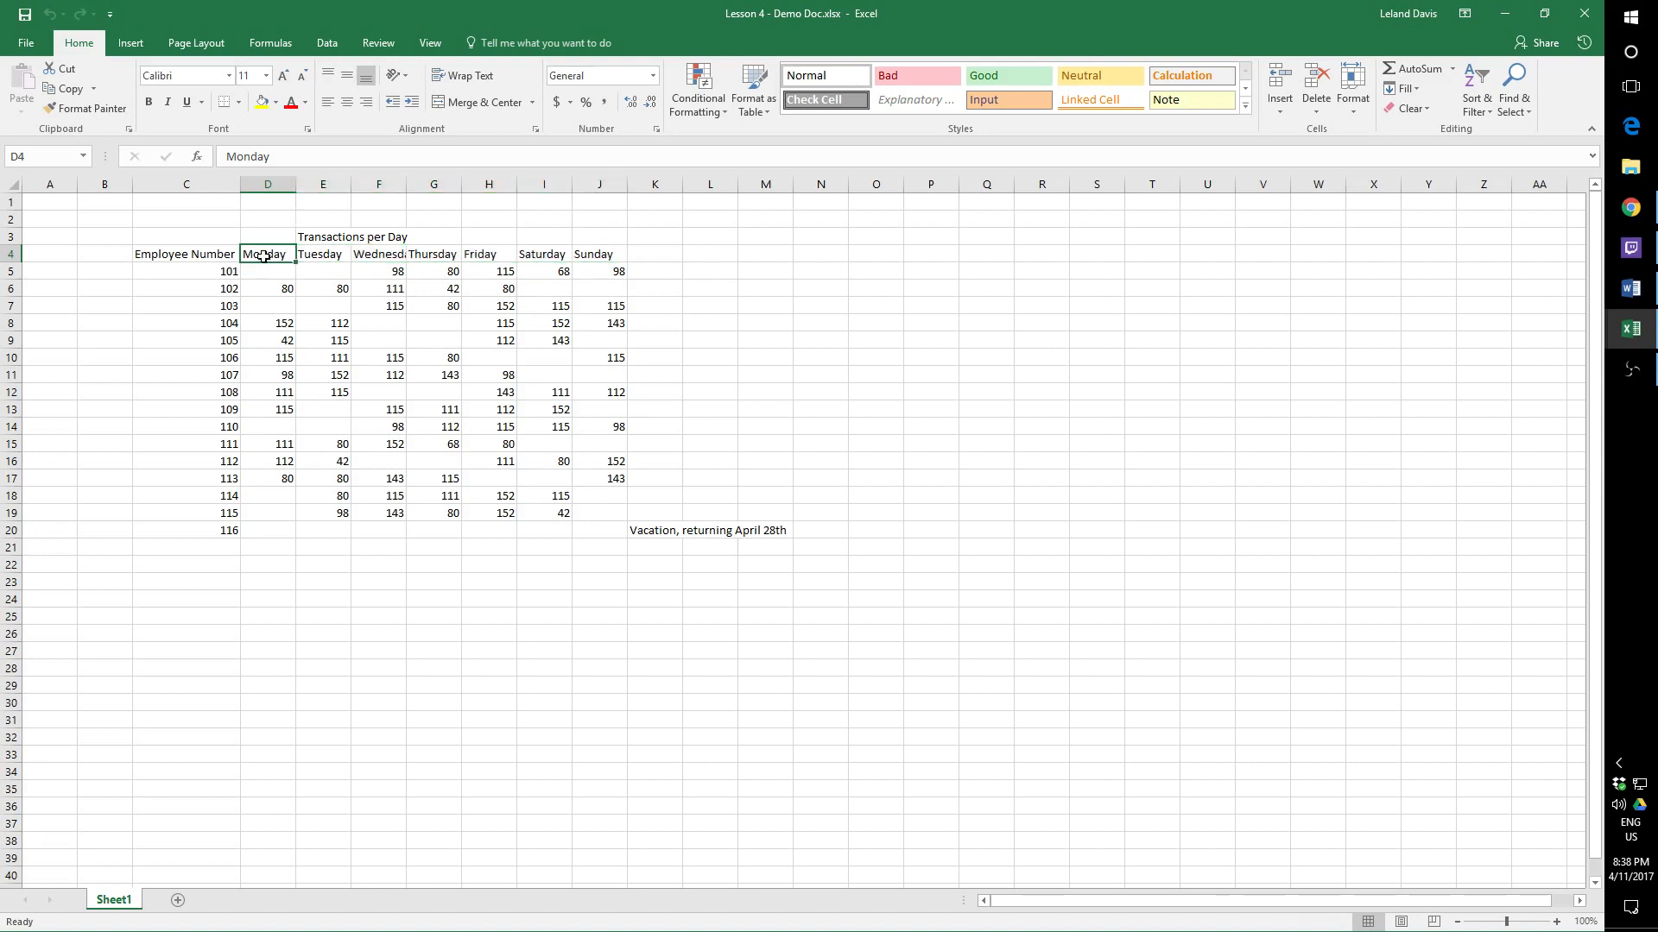
{"action": "left_click", "coordinate": [168, 101]}
{"action": "left_click", "coordinate": [324, 256]}
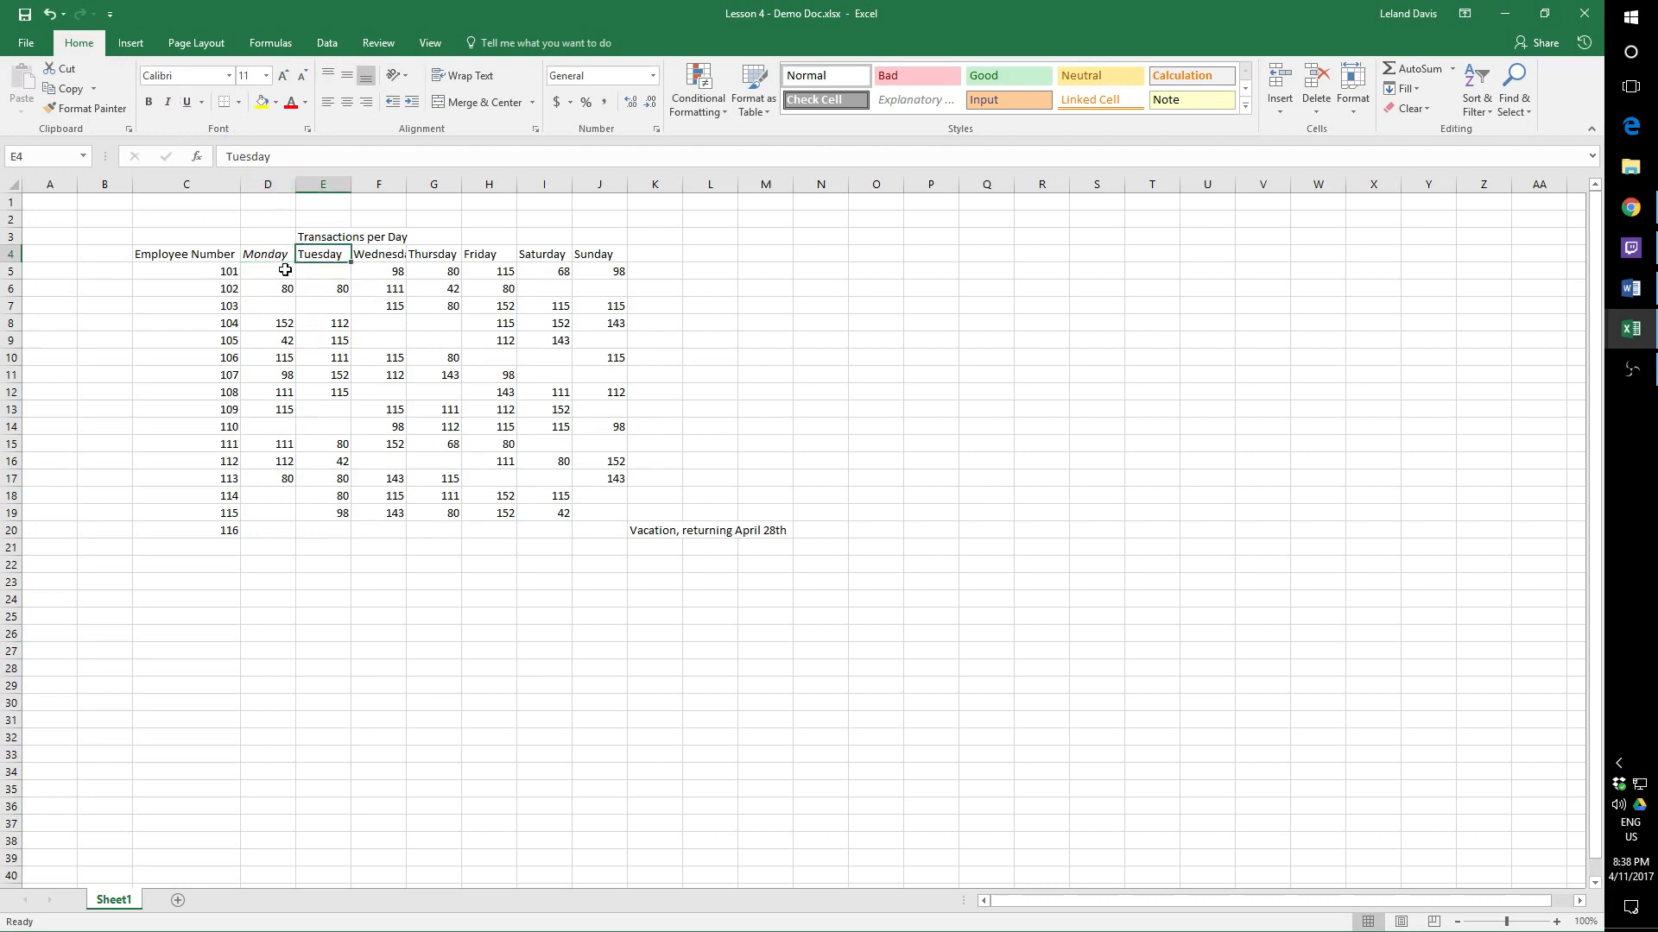
{"action": "left_click_drag", "start_coordinate": [278, 254], "coordinate": [604, 256]}
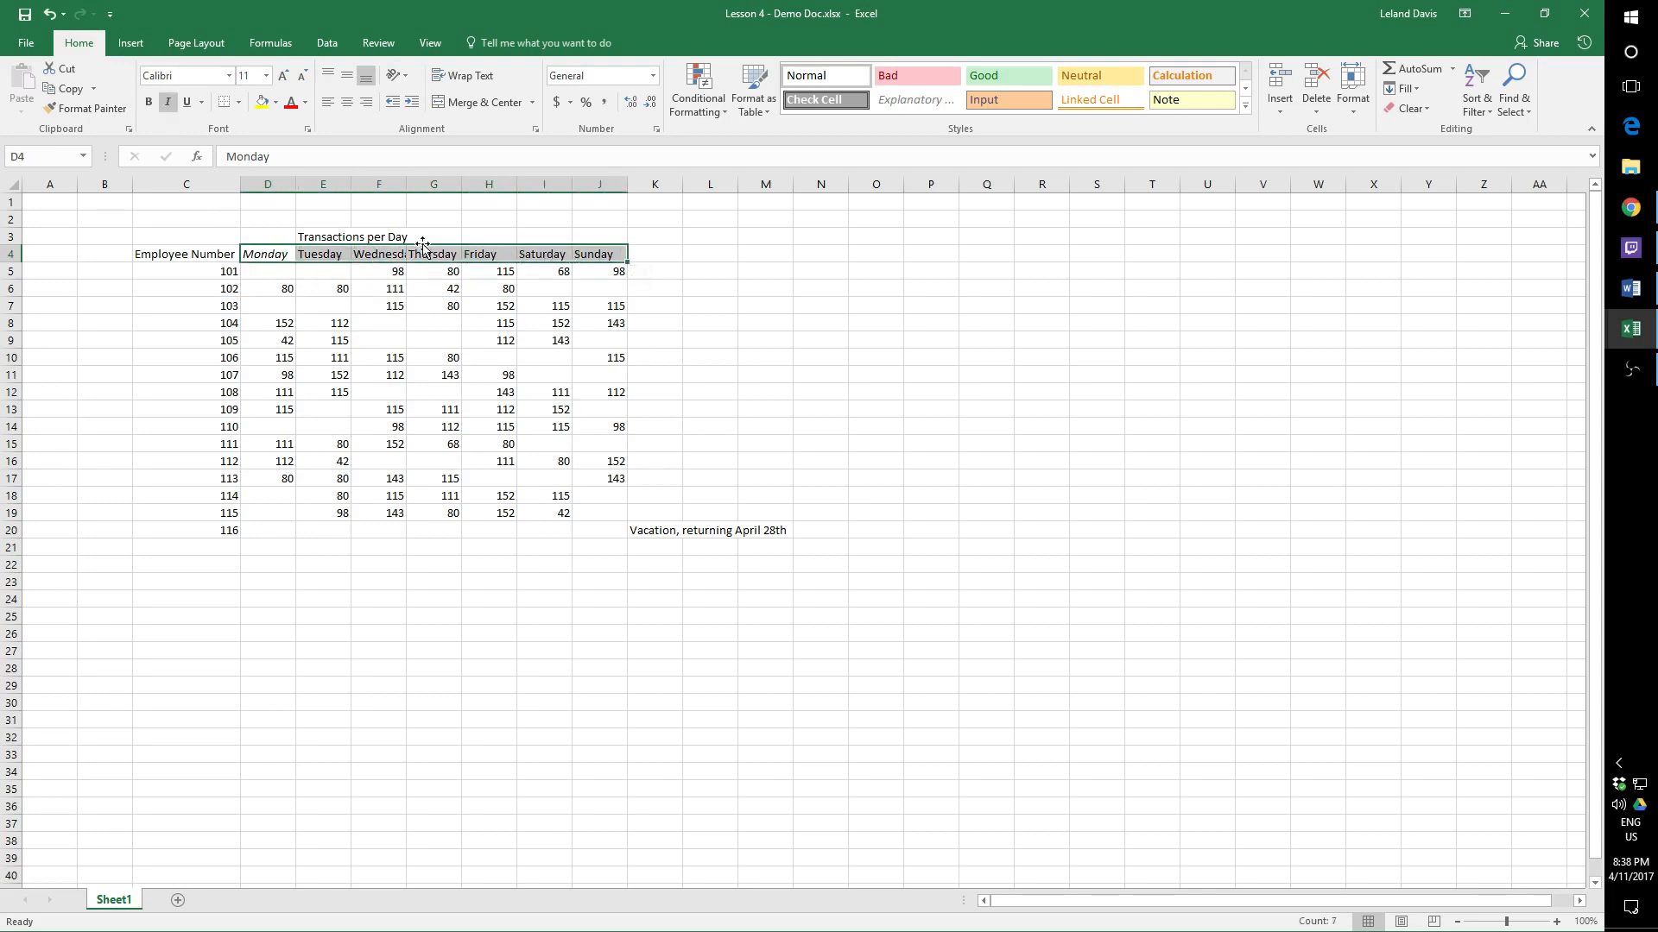
{"action": "left_click", "coordinate": [168, 102]}
{"action": "left_click", "coordinate": [168, 102]}
Step: Auto-fit the widths of the Wednesday and Thursday columns to their contents
{"action": "left_click", "coordinate": [380, 256]}
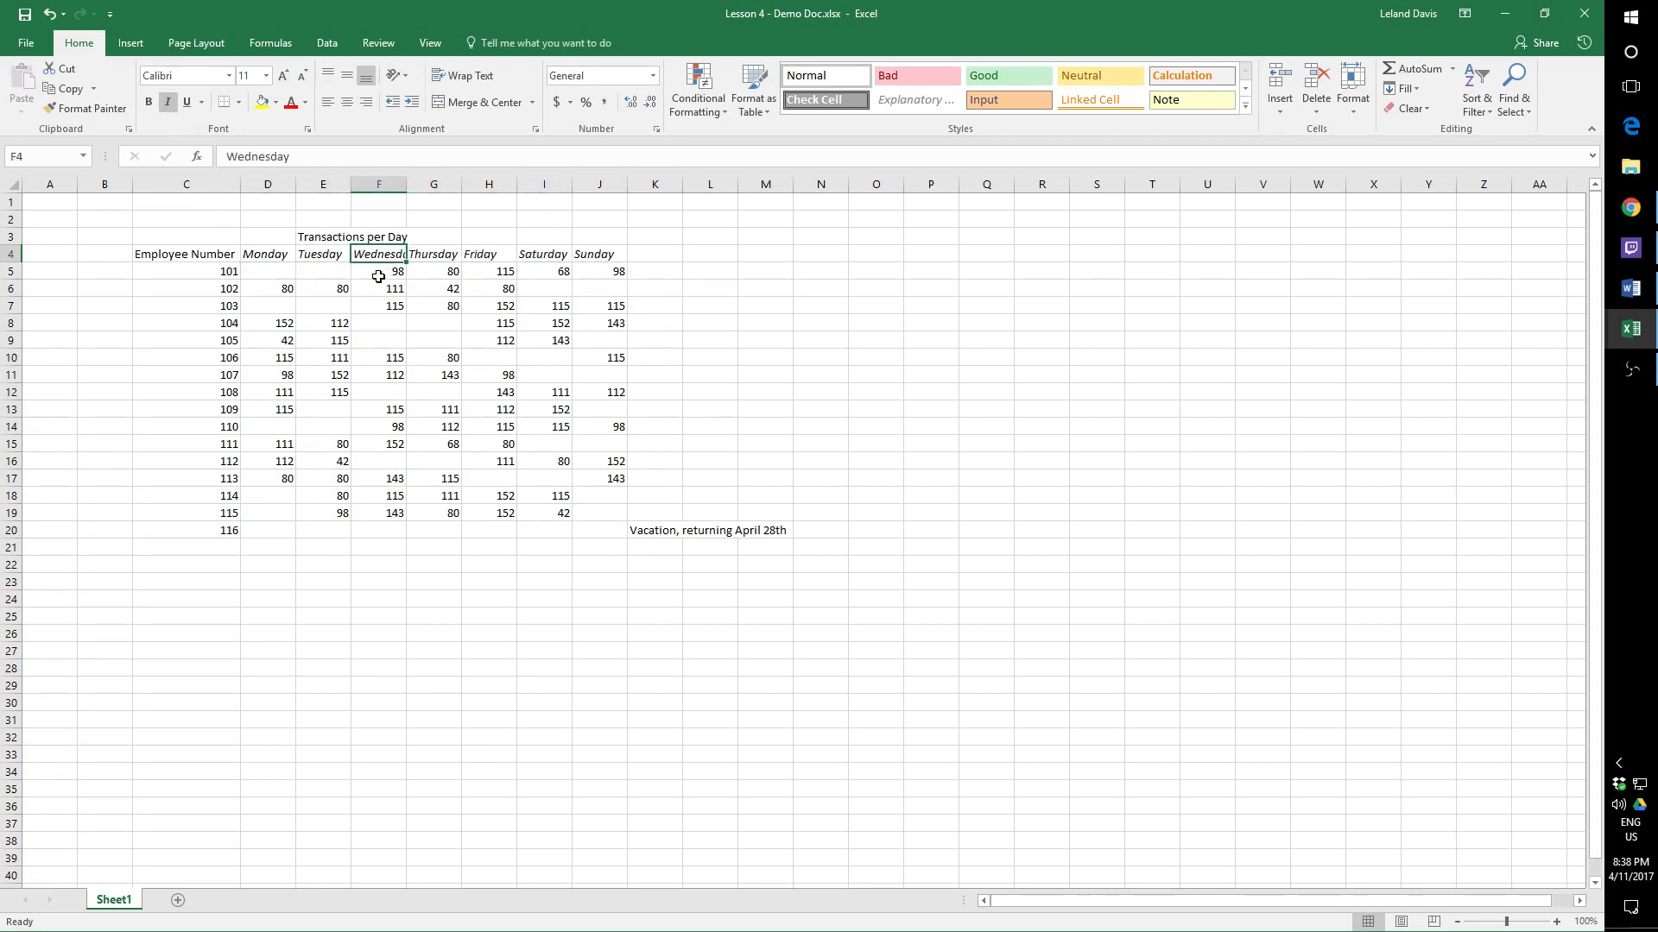
{"action": "double_click", "coordinate": [407, 184]}
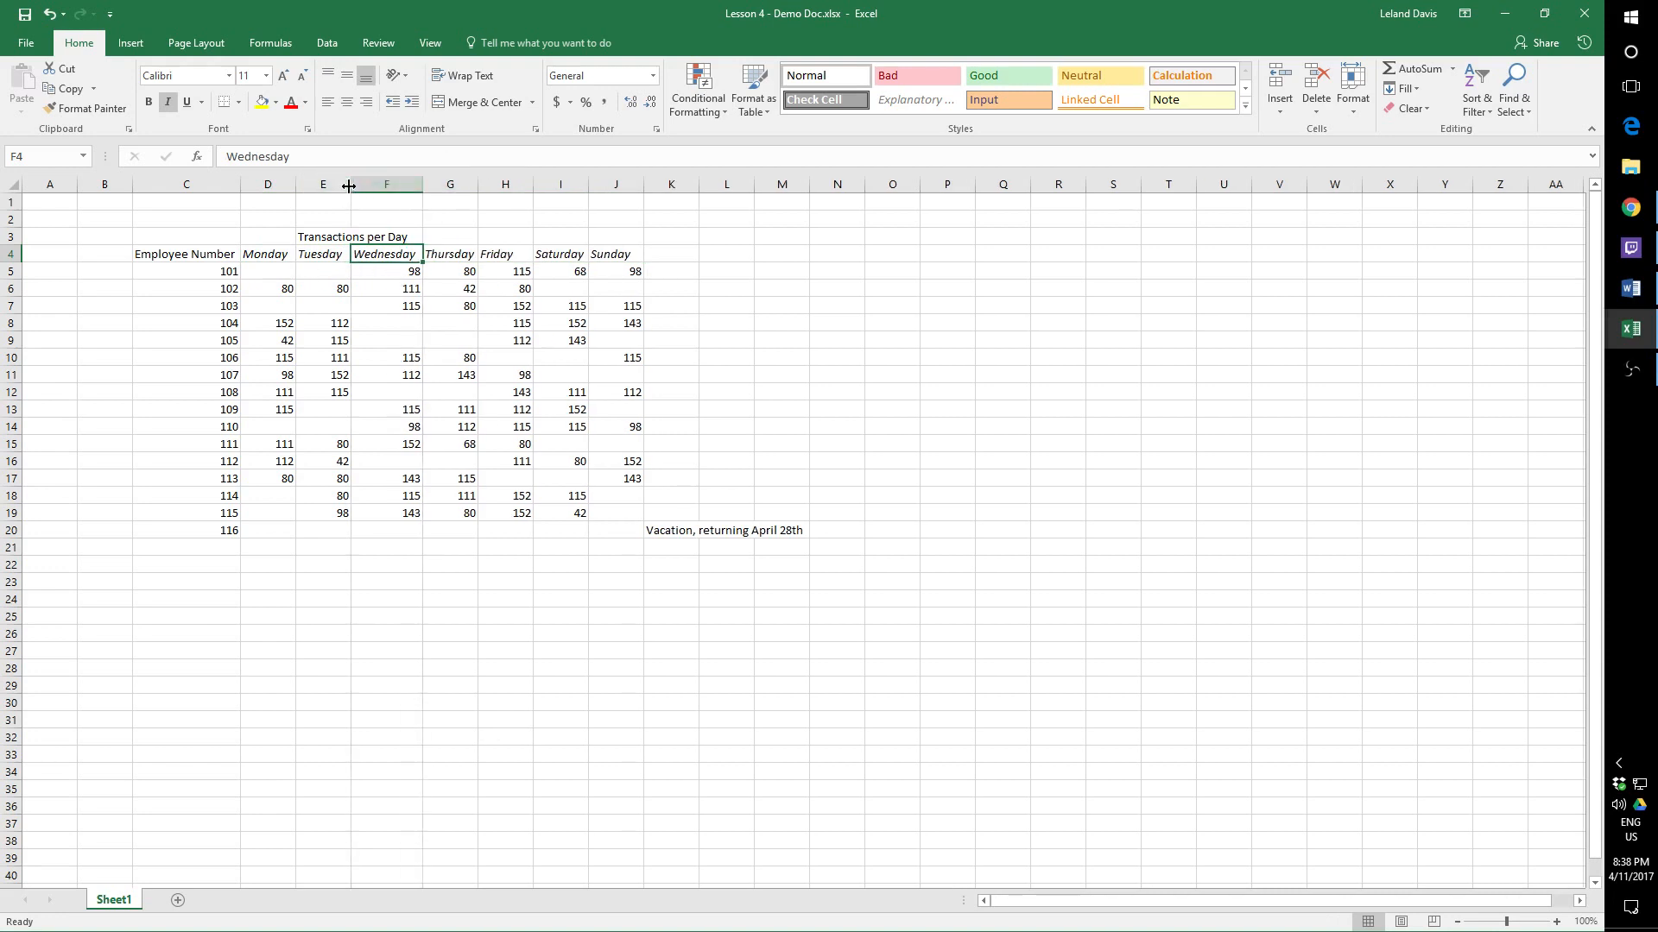
{"action": "double_click", "coordinate": [477, 184]}
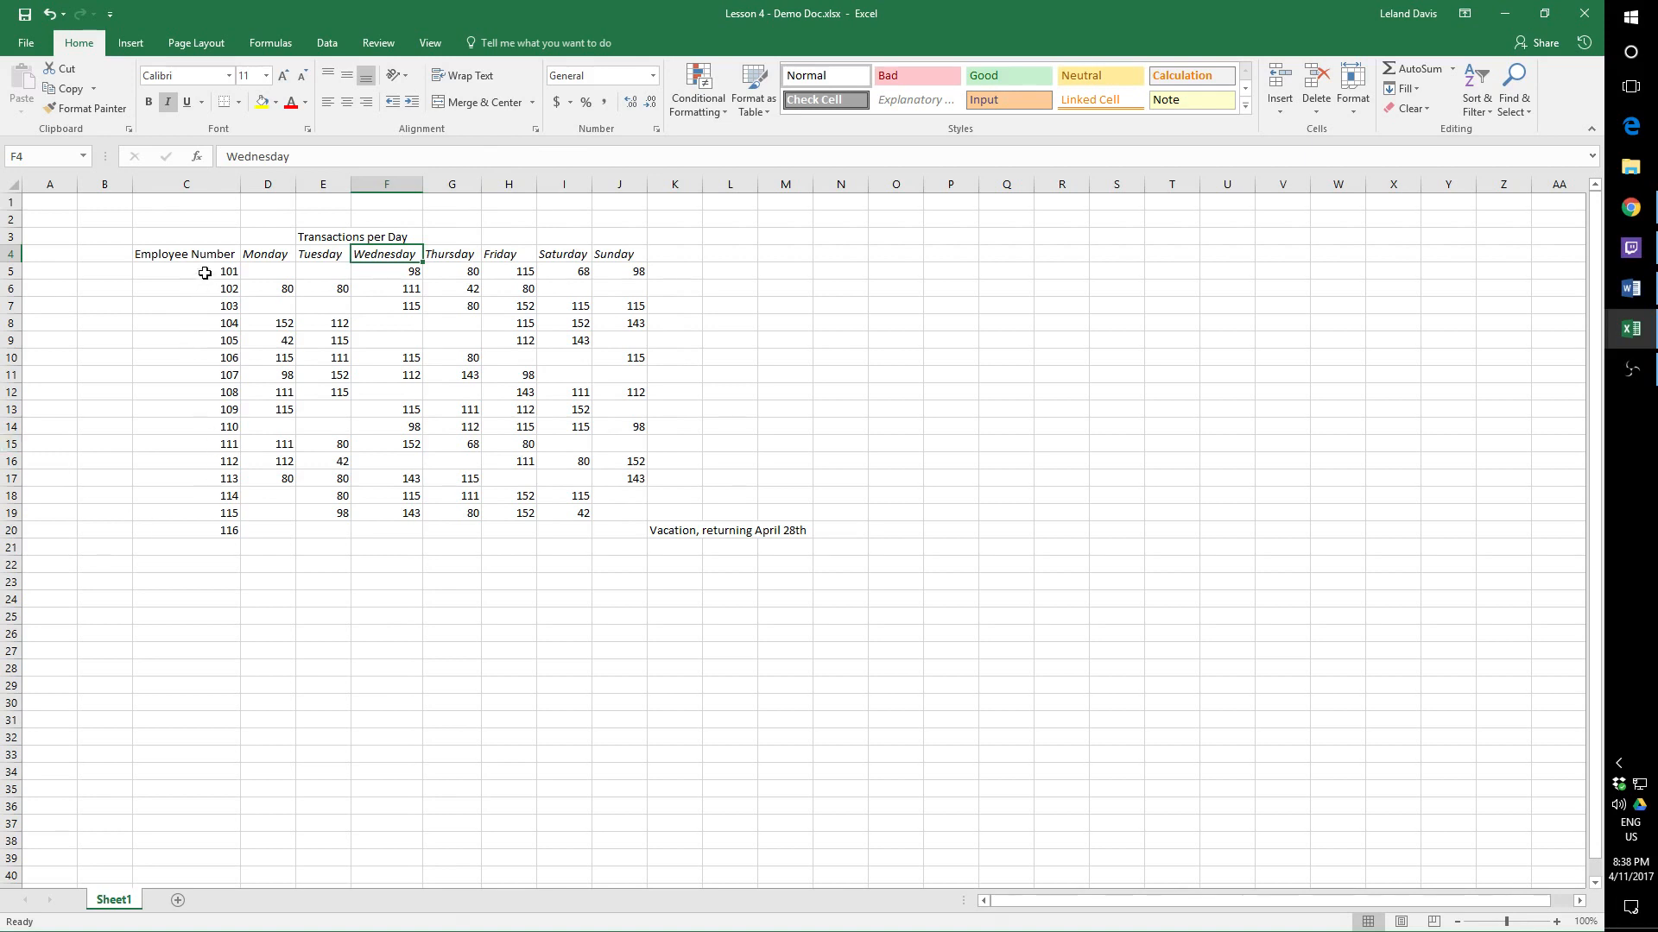
Step: Bold the employee numbers 101 through 116 in cells C5:C20
{"action": "left_click_drag", "start_coordinate": [205, 272], "coordinate": [217, 530]}
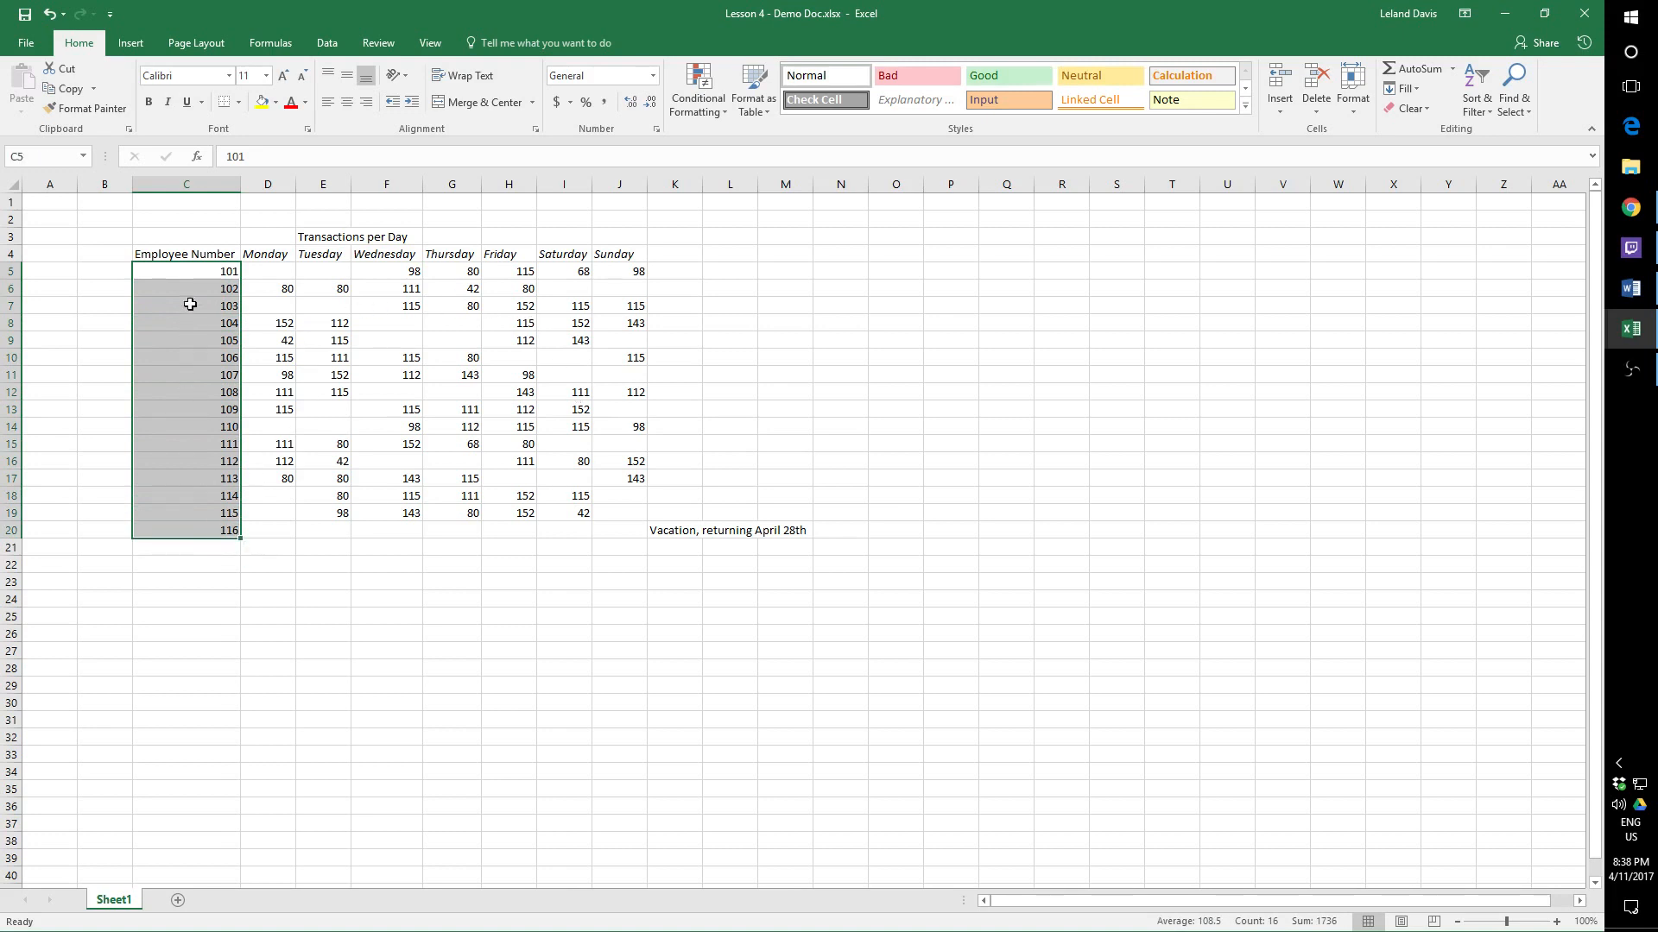
{"action": "left_click", "coordinate": [201, 272]}
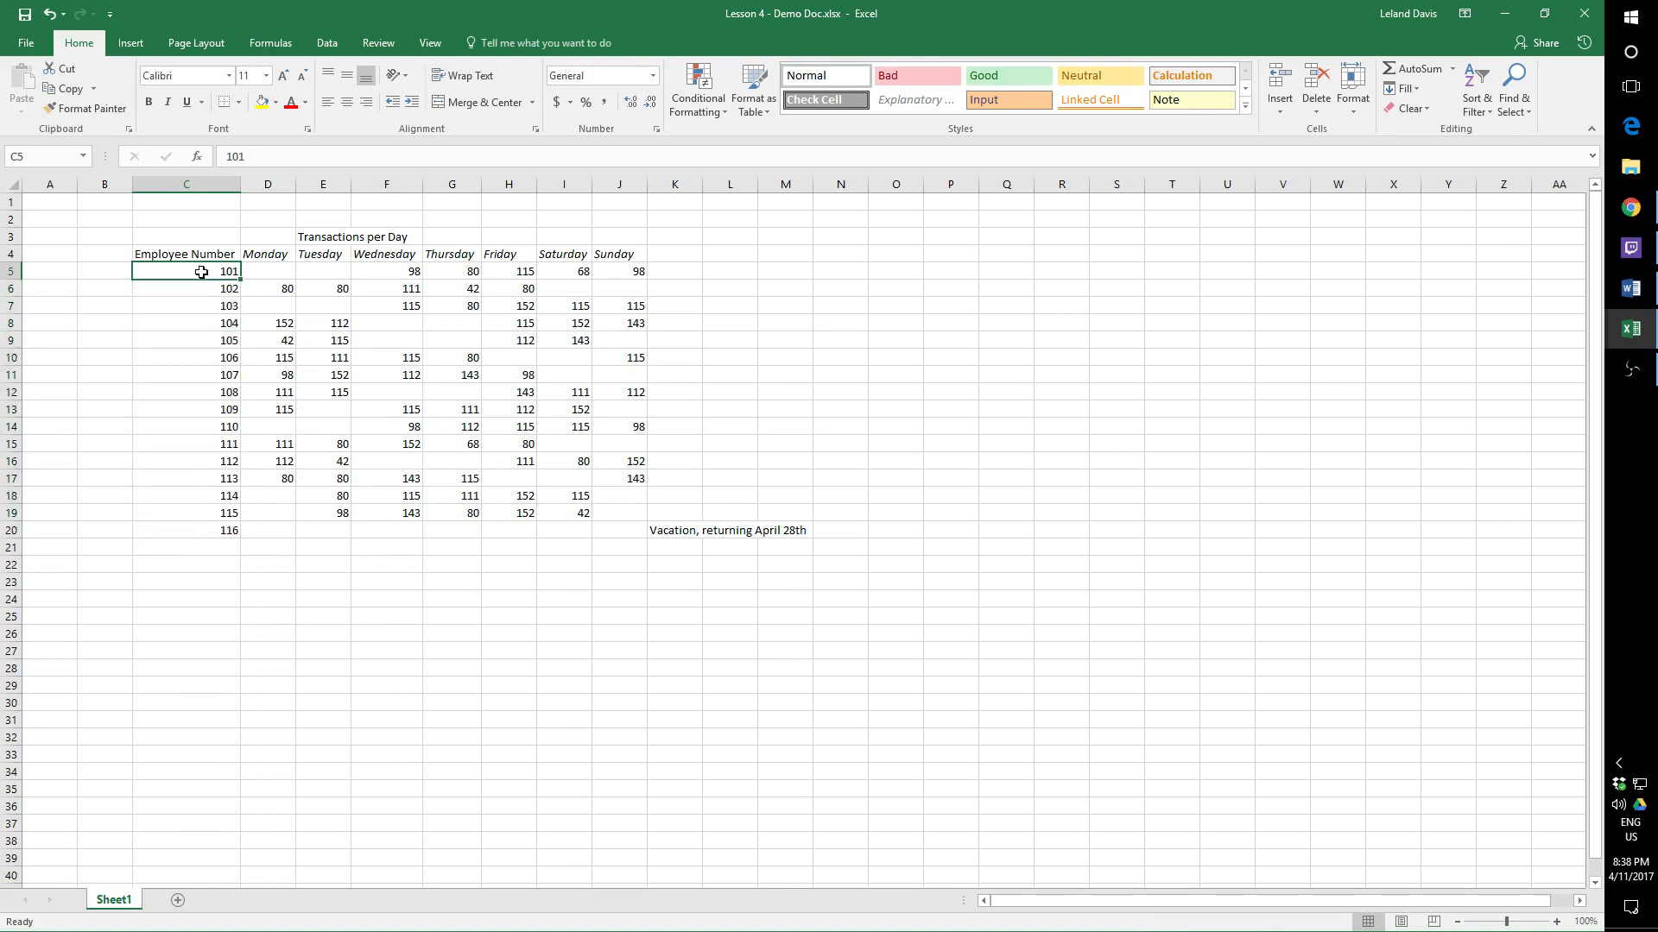
{"action": "left_click_drag", "start_coordinate": [201, 272], "coordinate": [207, 535]}
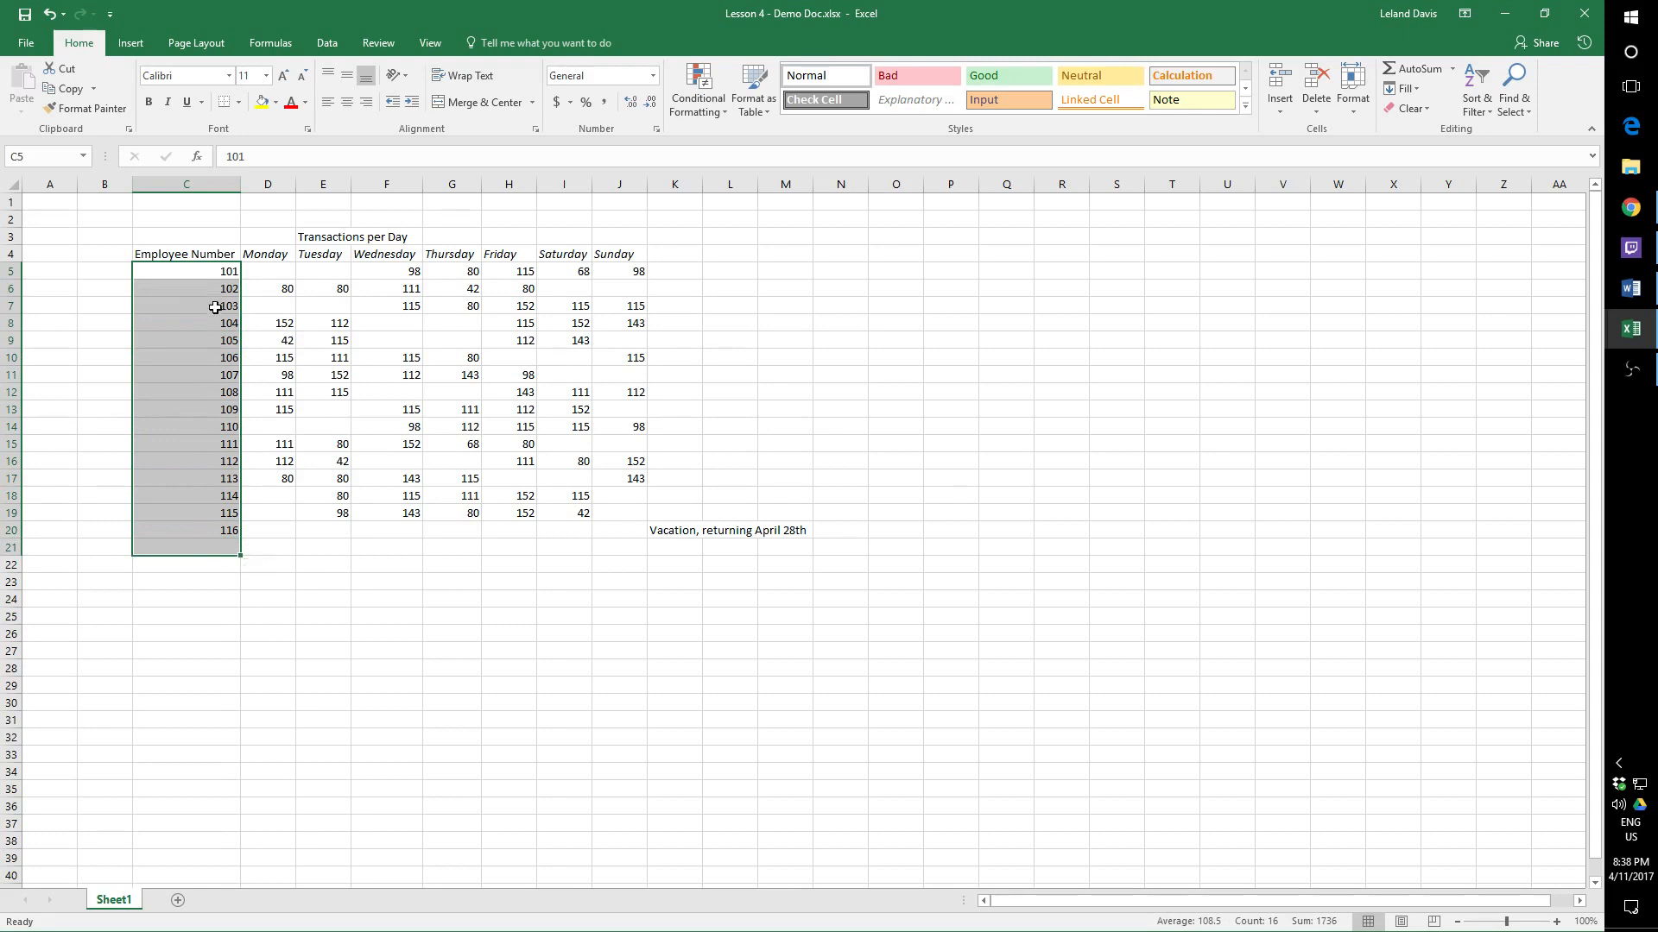
{"action": "left_click", "coordinate": [216, 291]}
{"action": "left_click", "coordinate": [221, 274]}
{"action": "key", "text": "Down"}
{"action": "key", "text": "Down"}
{"action": "key", "text": "Down"}
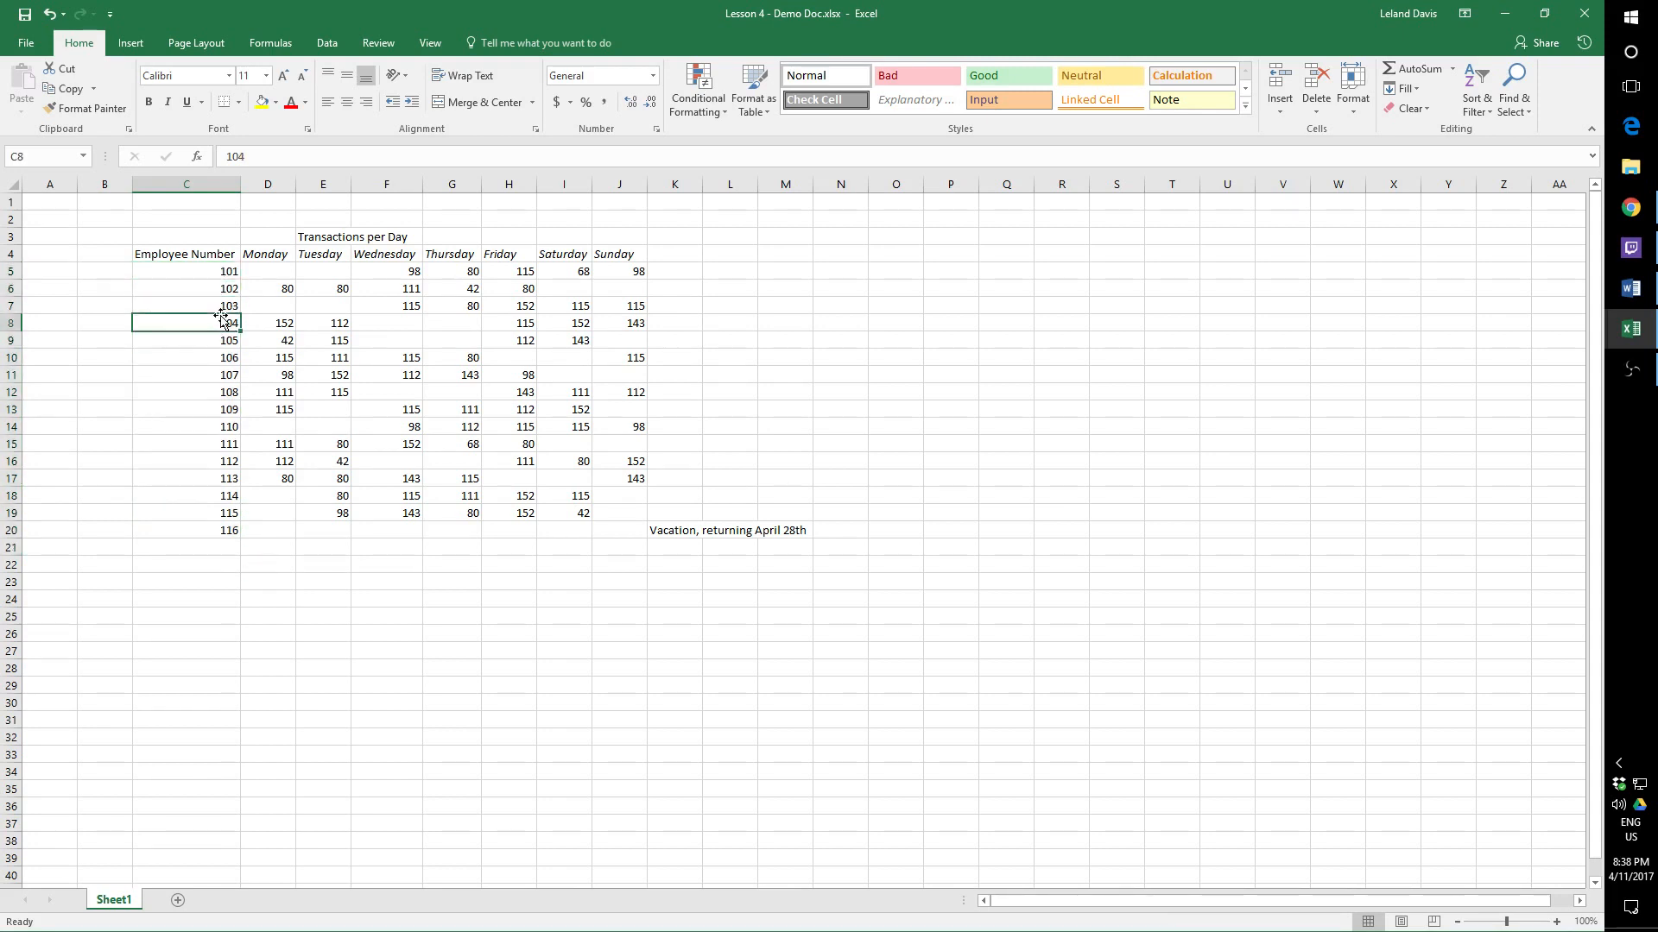
{"action": "left_click", "coordinate": [220, 274]}
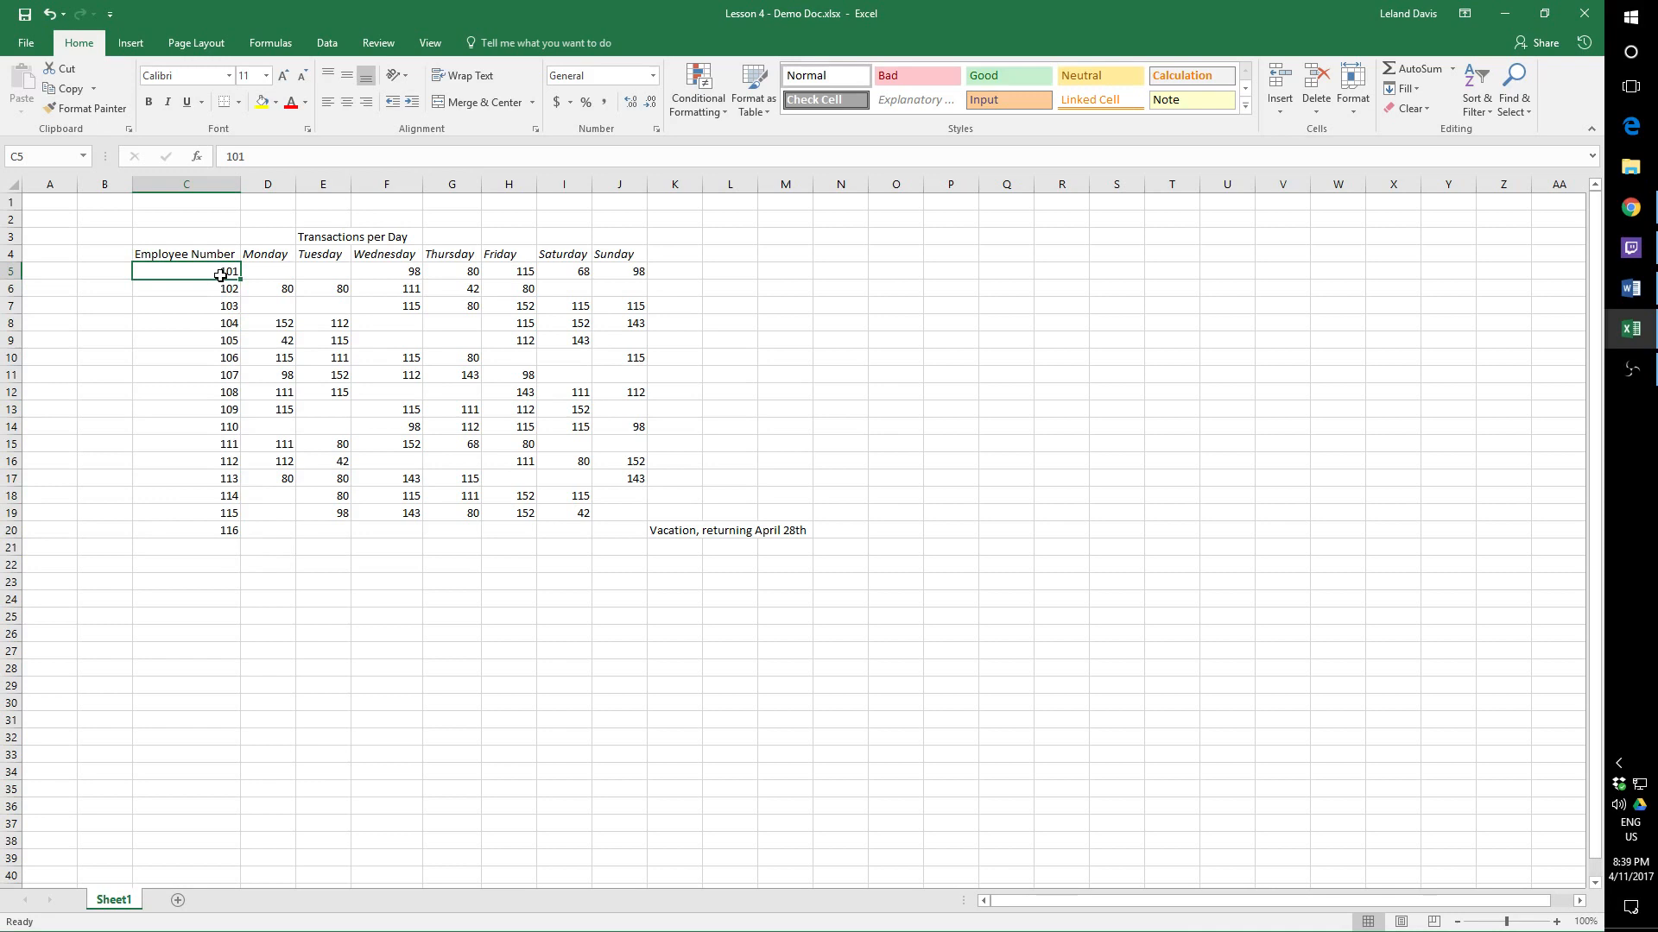
{"action": "left_click_drag", "start_coordinate": [221, 275], "coordinate": [223, 537]}
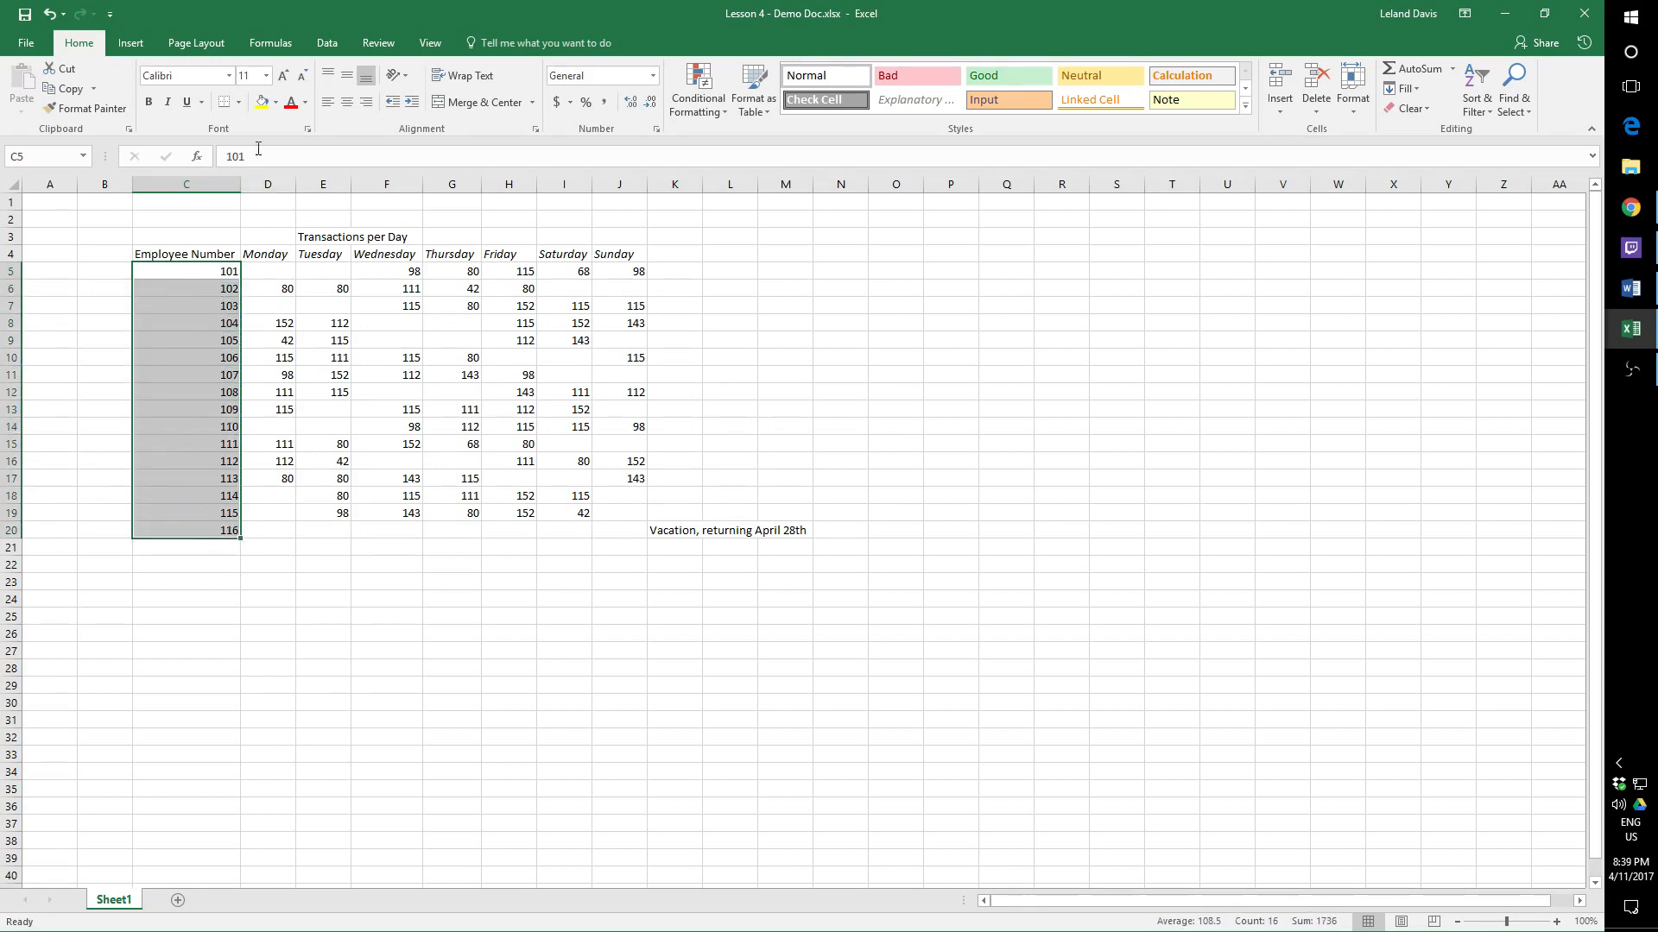
{"action": "left_click", "coordinate": [151, 103]}
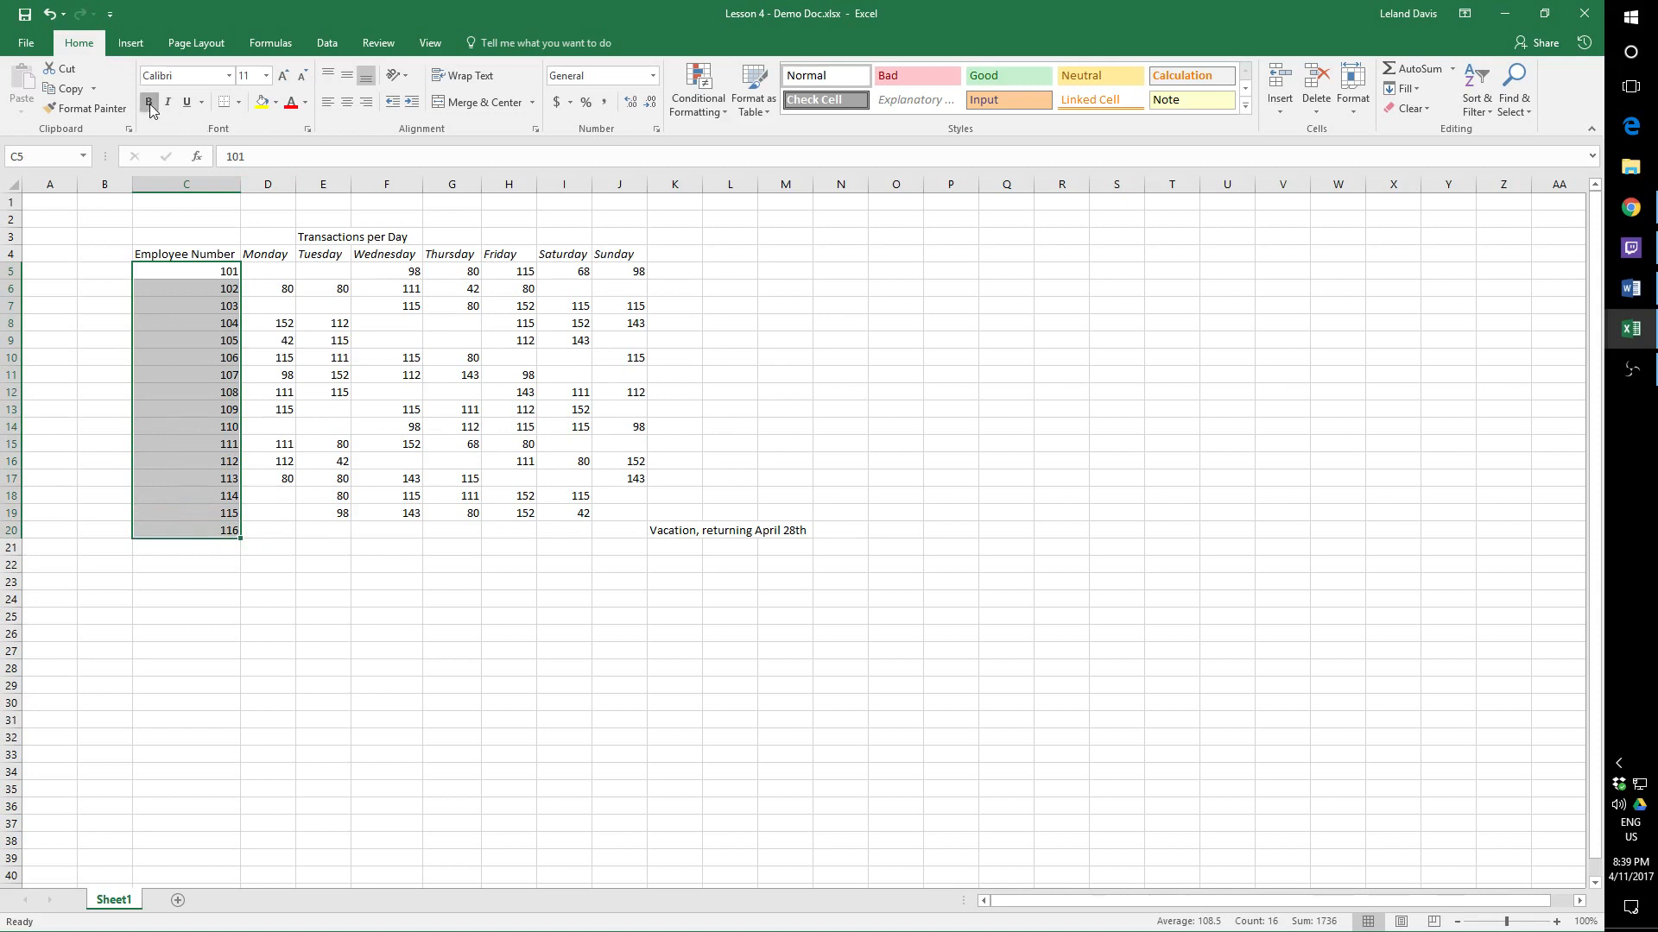
{"action": "left_click", "coordinate": [214, 342]}
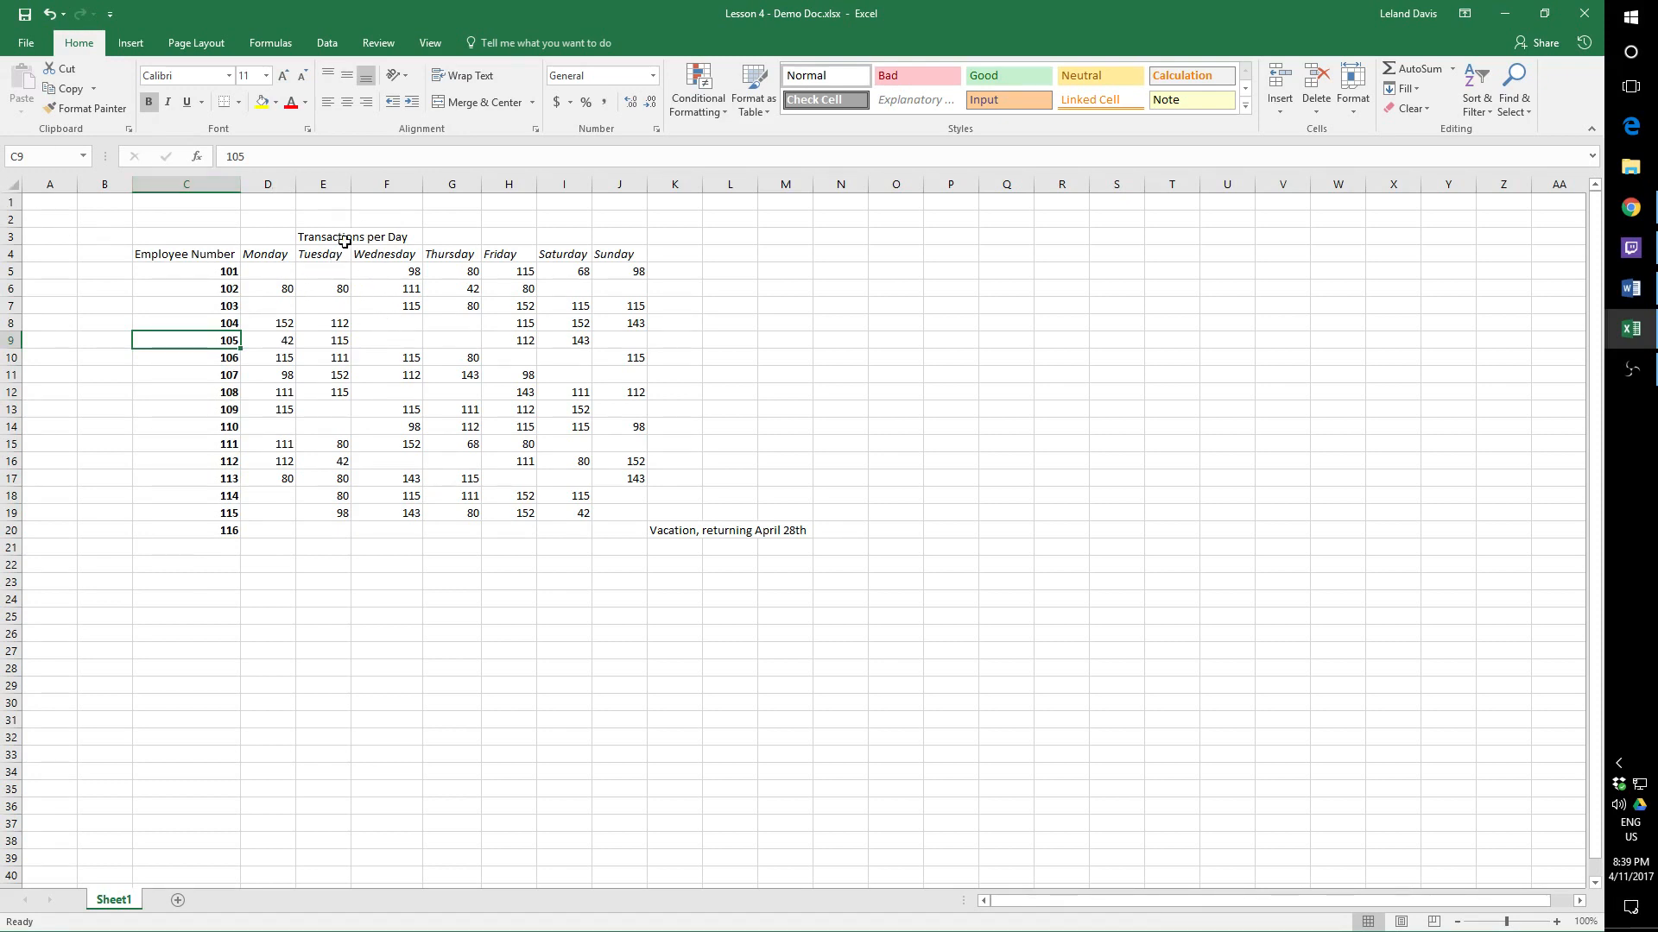
Step: Try auto-fitting the Tuesday column to the "Transactions per Day" title, and undo the resize
{"action": "left_click", "coordinate": [167, 254]}
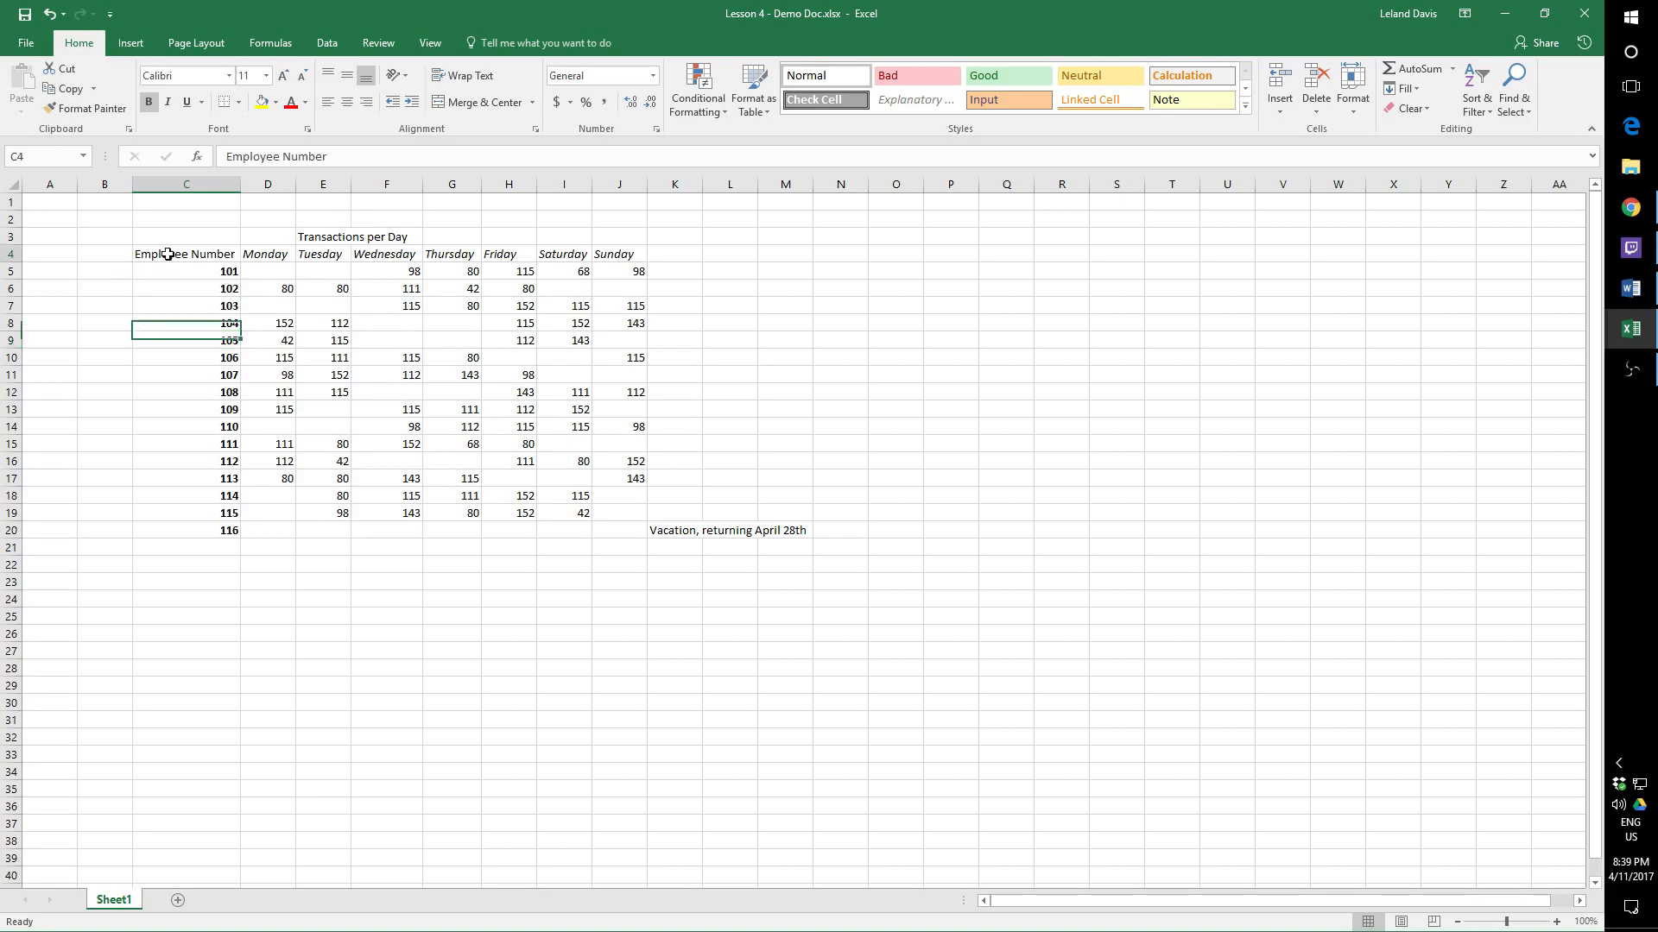
{"action": "left_click", "coordinate": [397, 238]}
{"action": "left_click", "coordinate": [319, 238]}
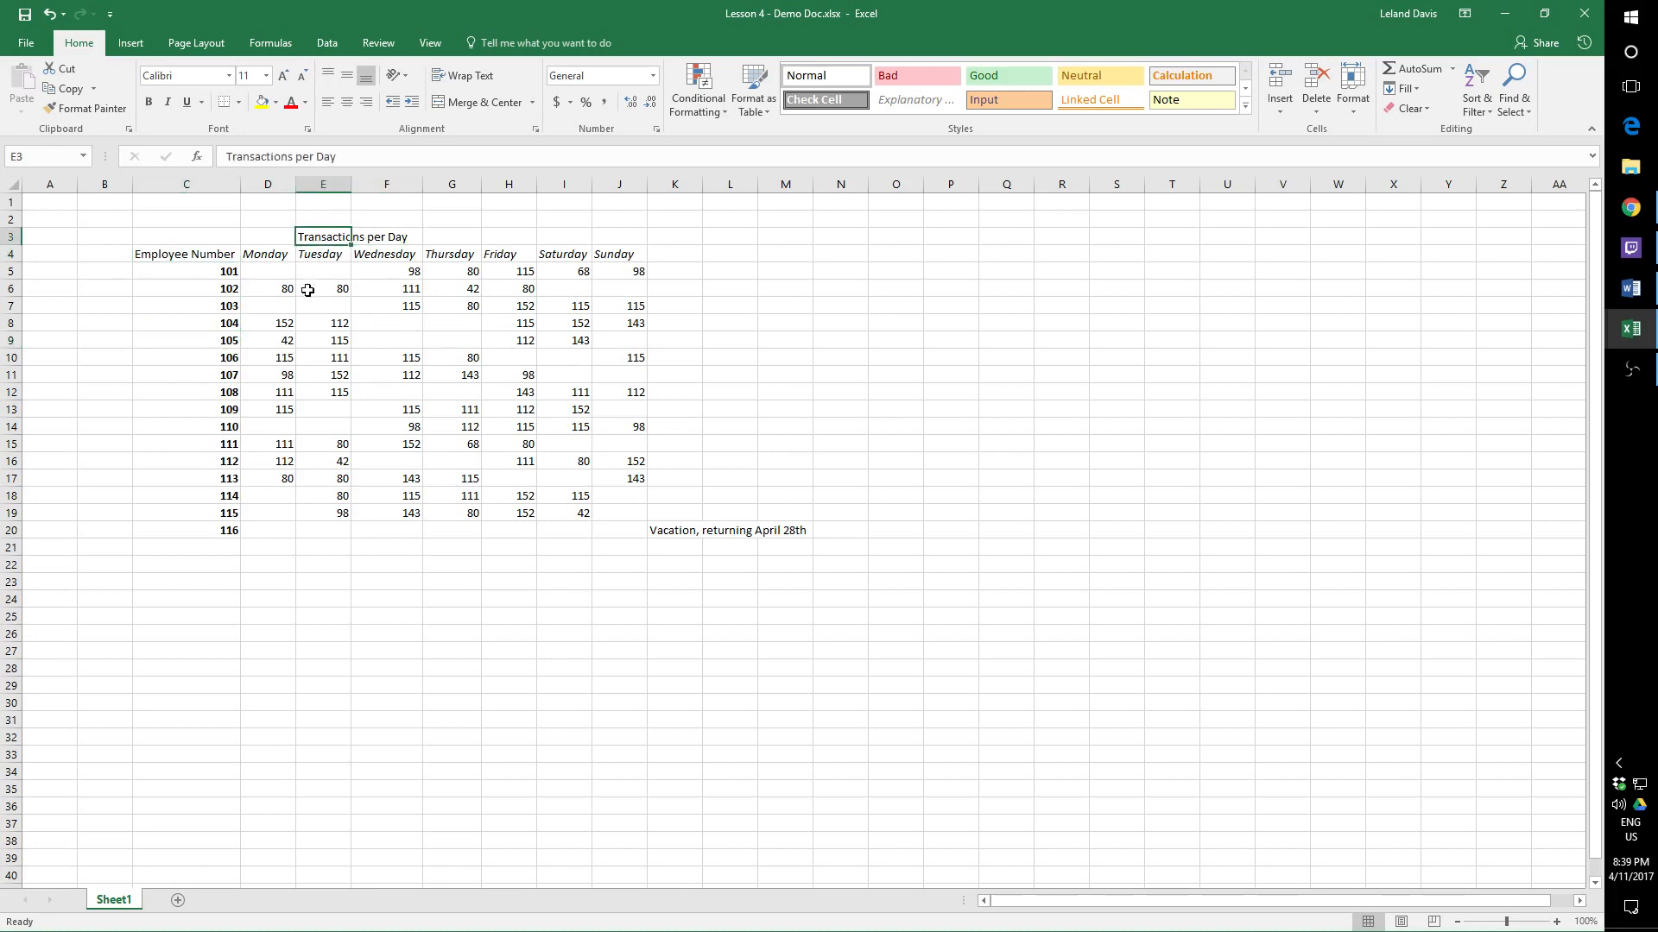
{"action": "left_click", "coordinate": [324, 351]}
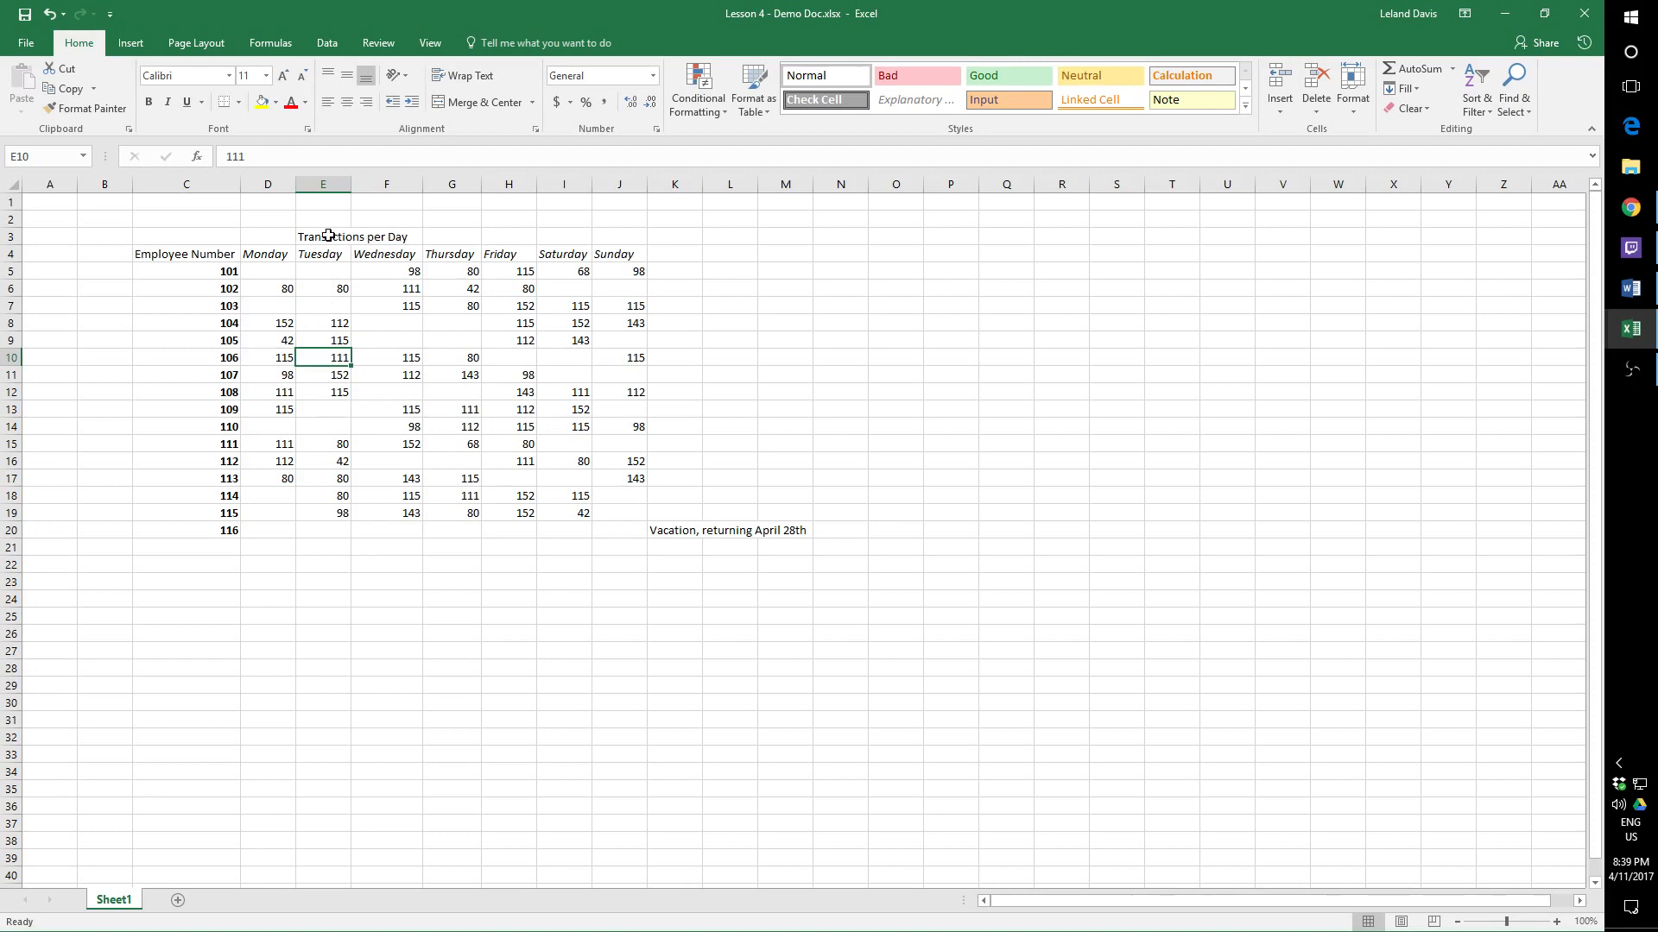
{"action": "left_click", "coordinate": [328, 235]}
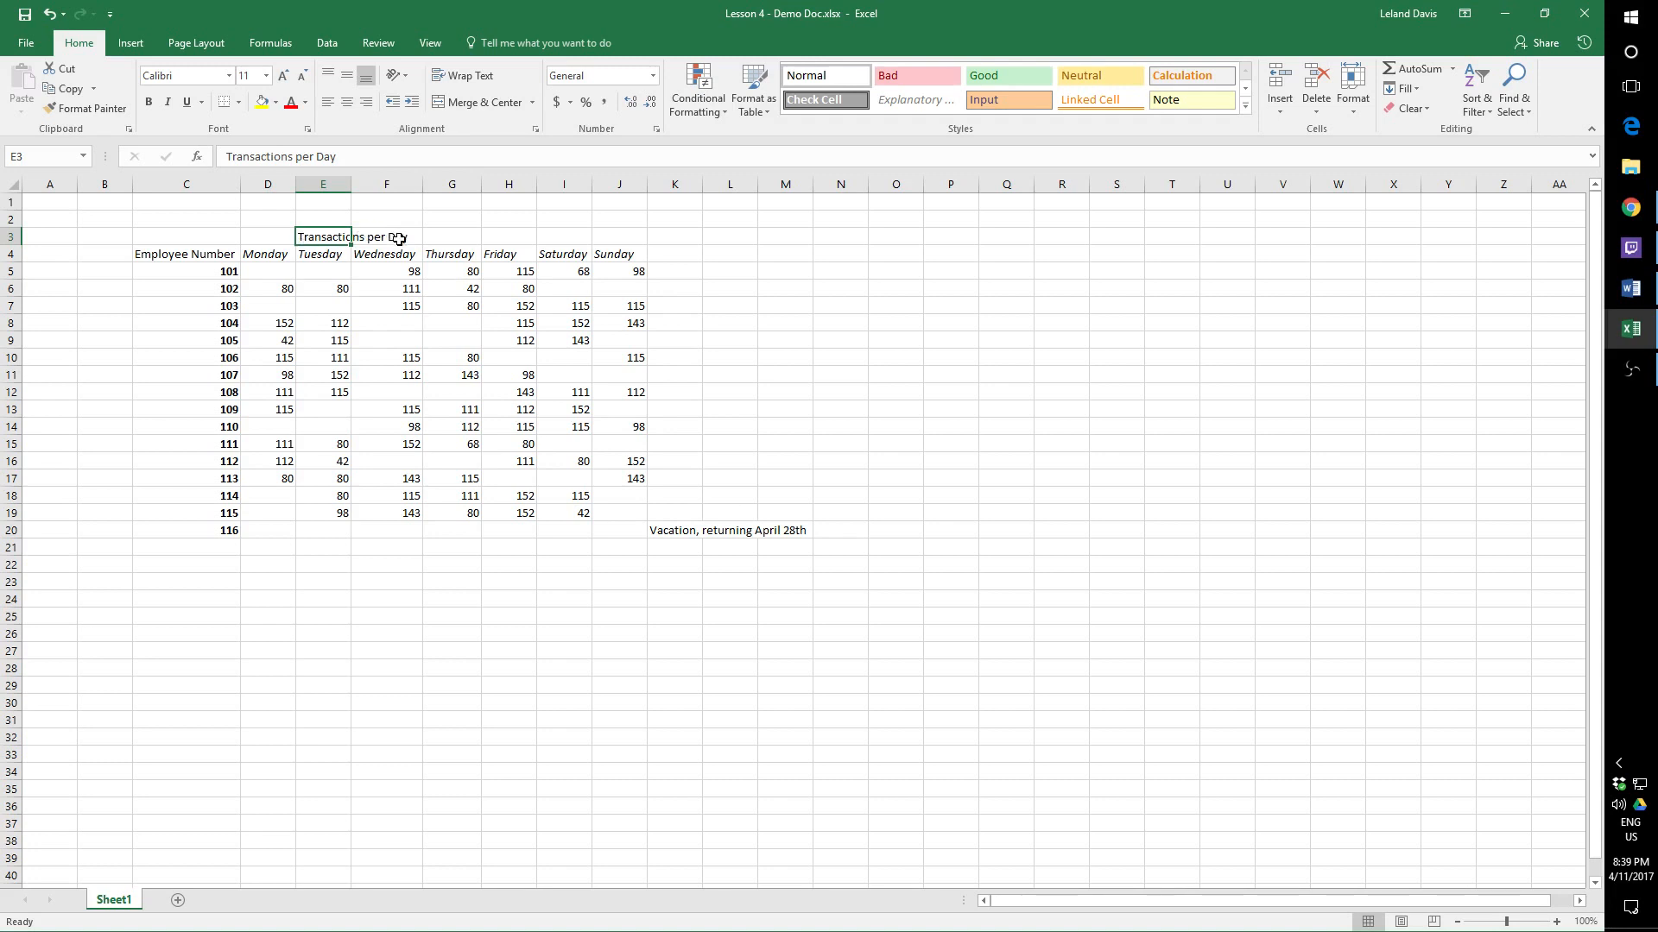
{"action": "double_click", "coordinate": [352, 185]}
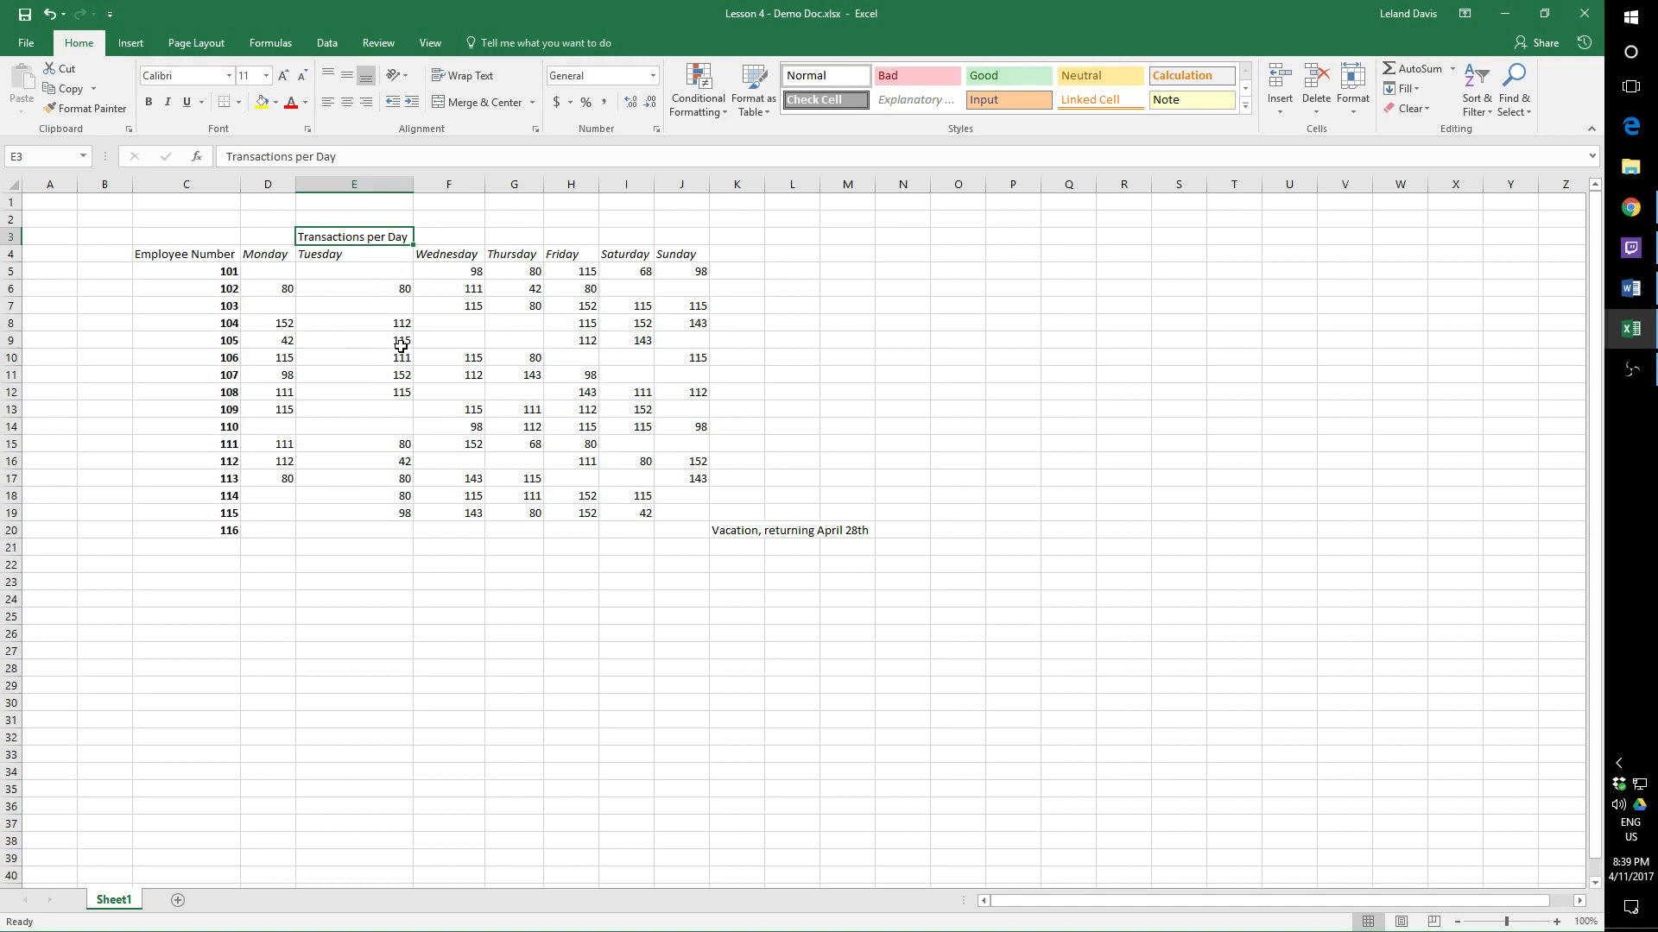
{"action": "key", "text": "ctrl+z"}
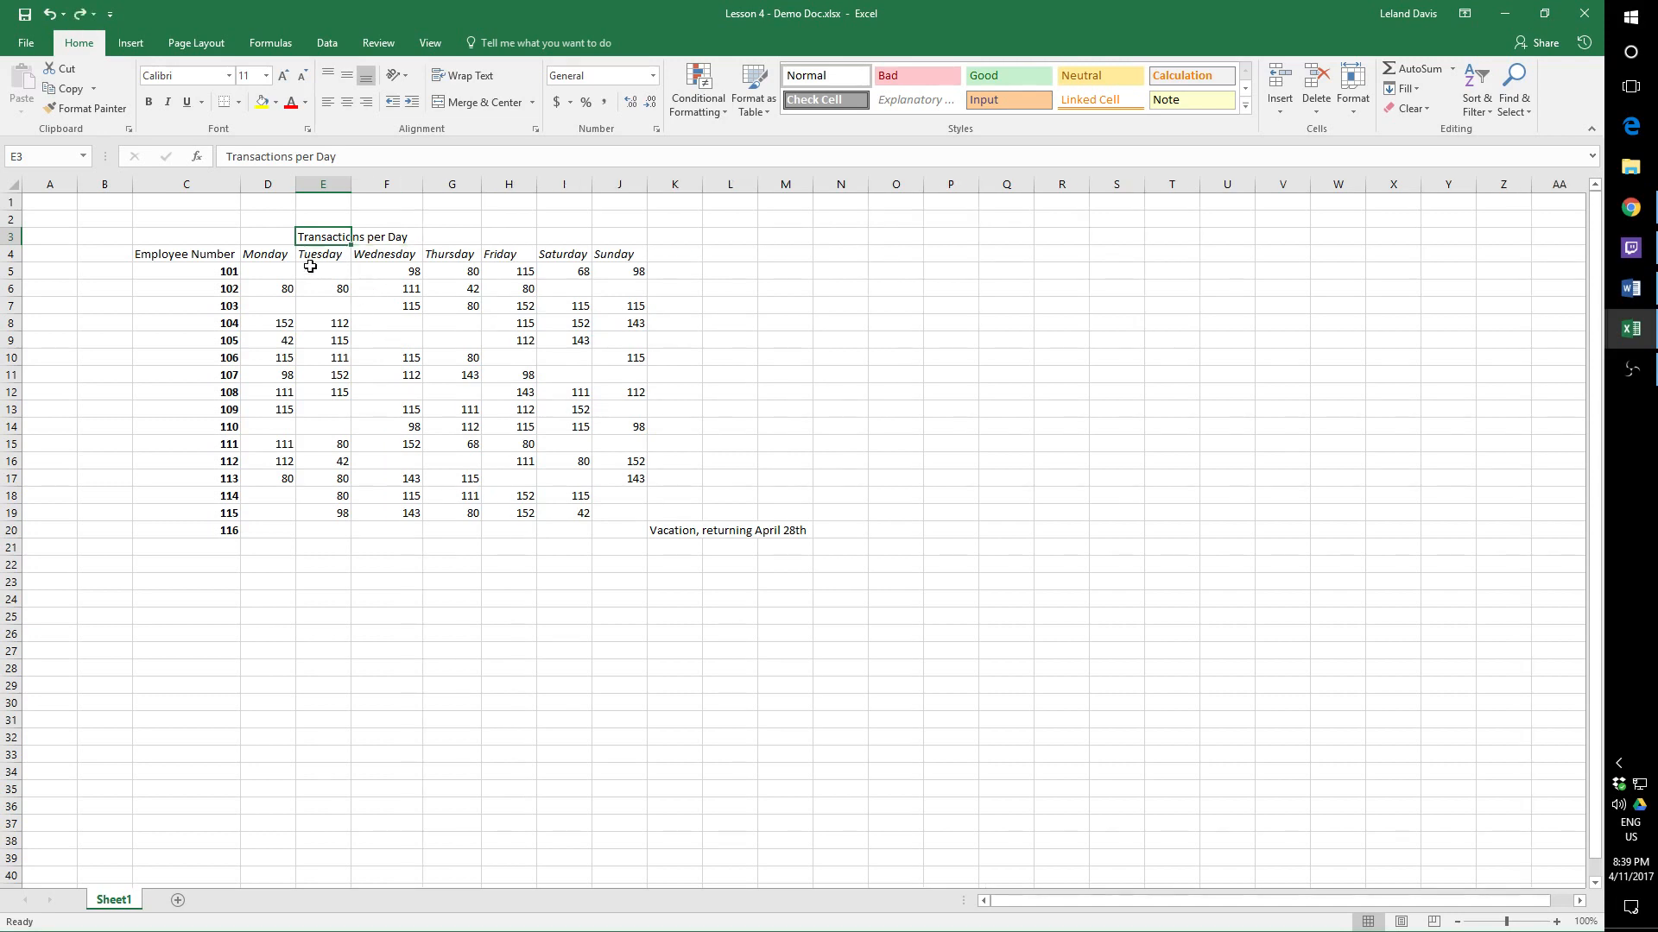
Step: Merge and center the "Transactions per Day" title across cells D3:J3
{"action": "left_click", "coordinate": [256, 237]}
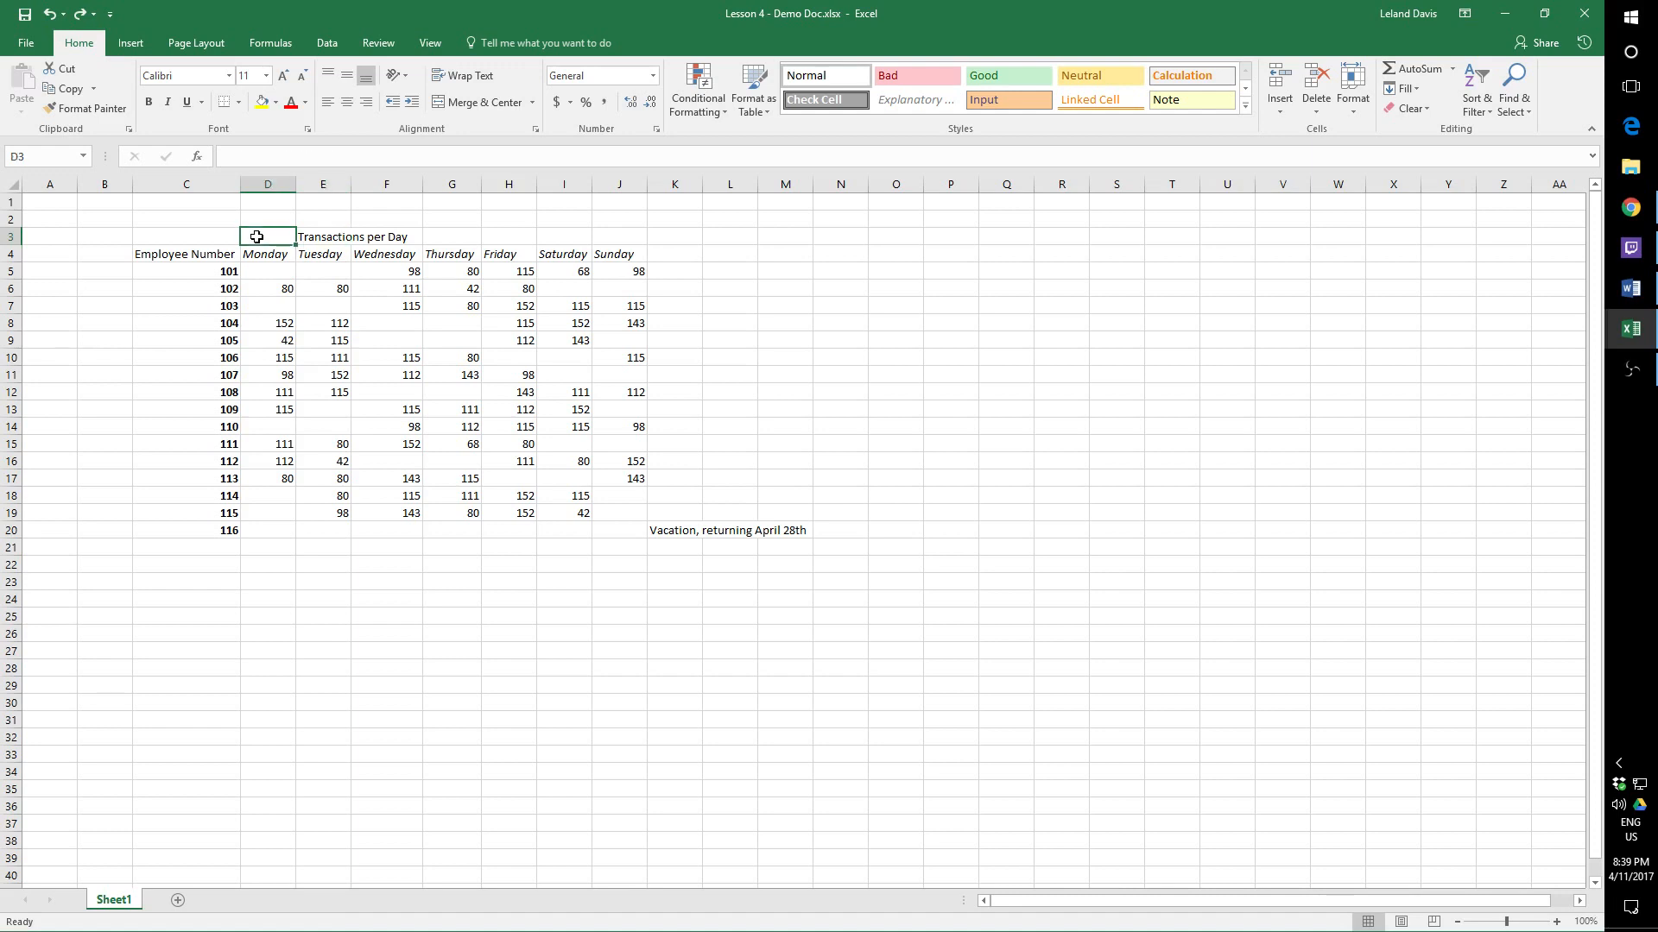
{"action": "left_click_drag", "start_coordinate": [263, 237], "coordinate": [604, 234]}
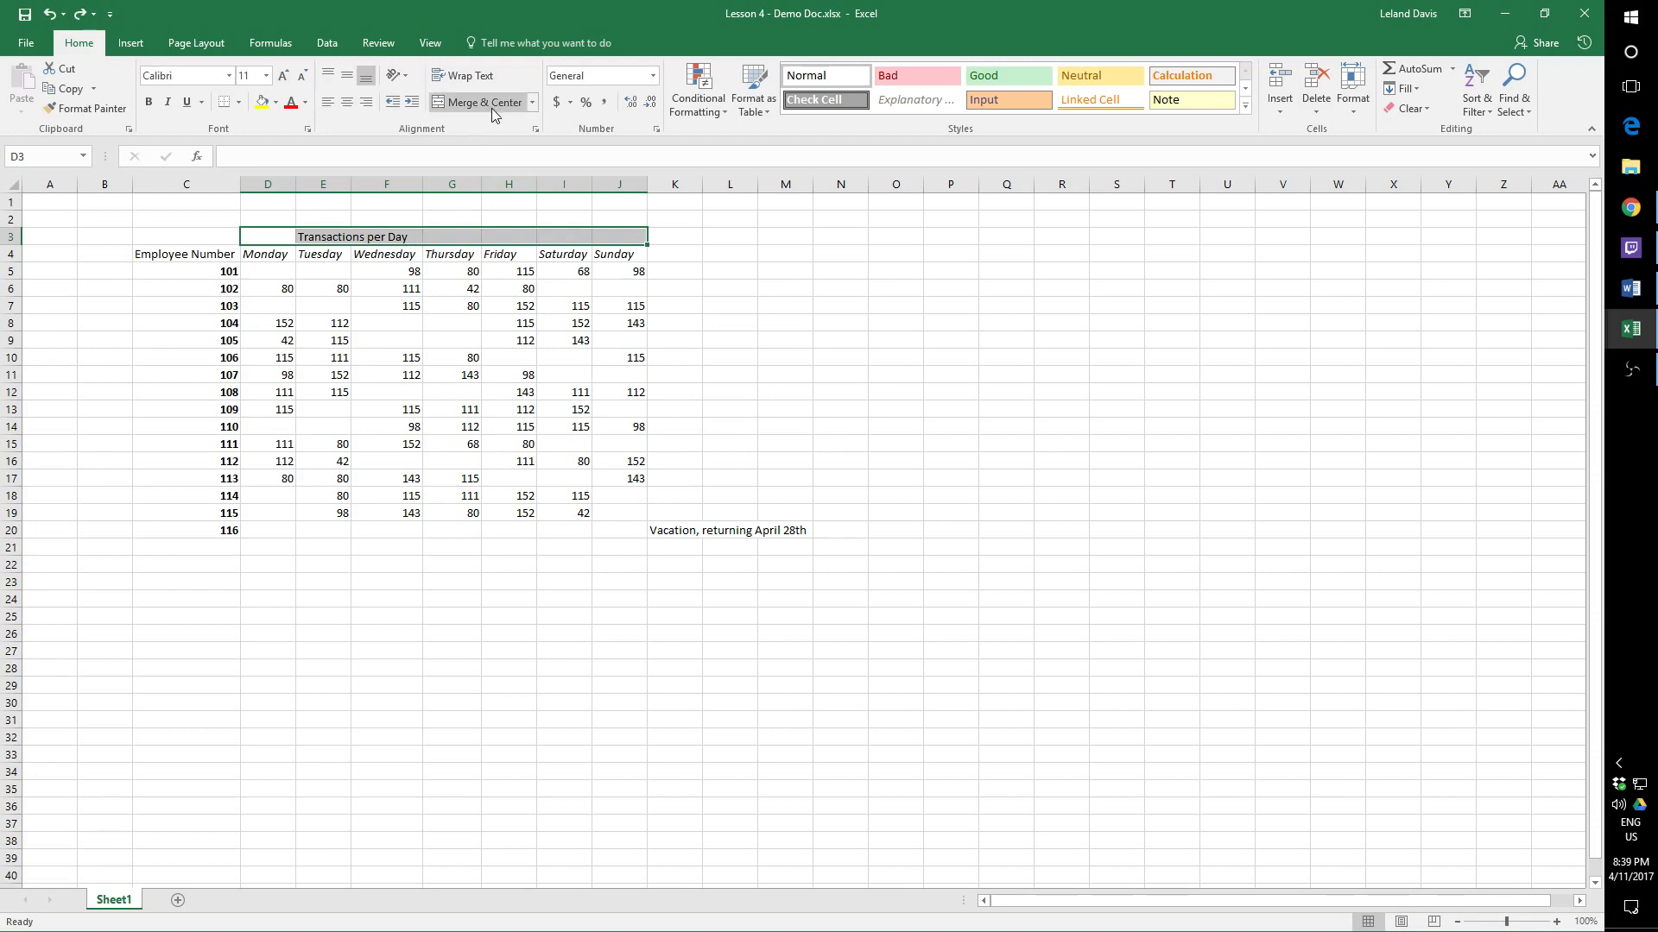
{"action": "left_click", "coordinate": [534, 103]}
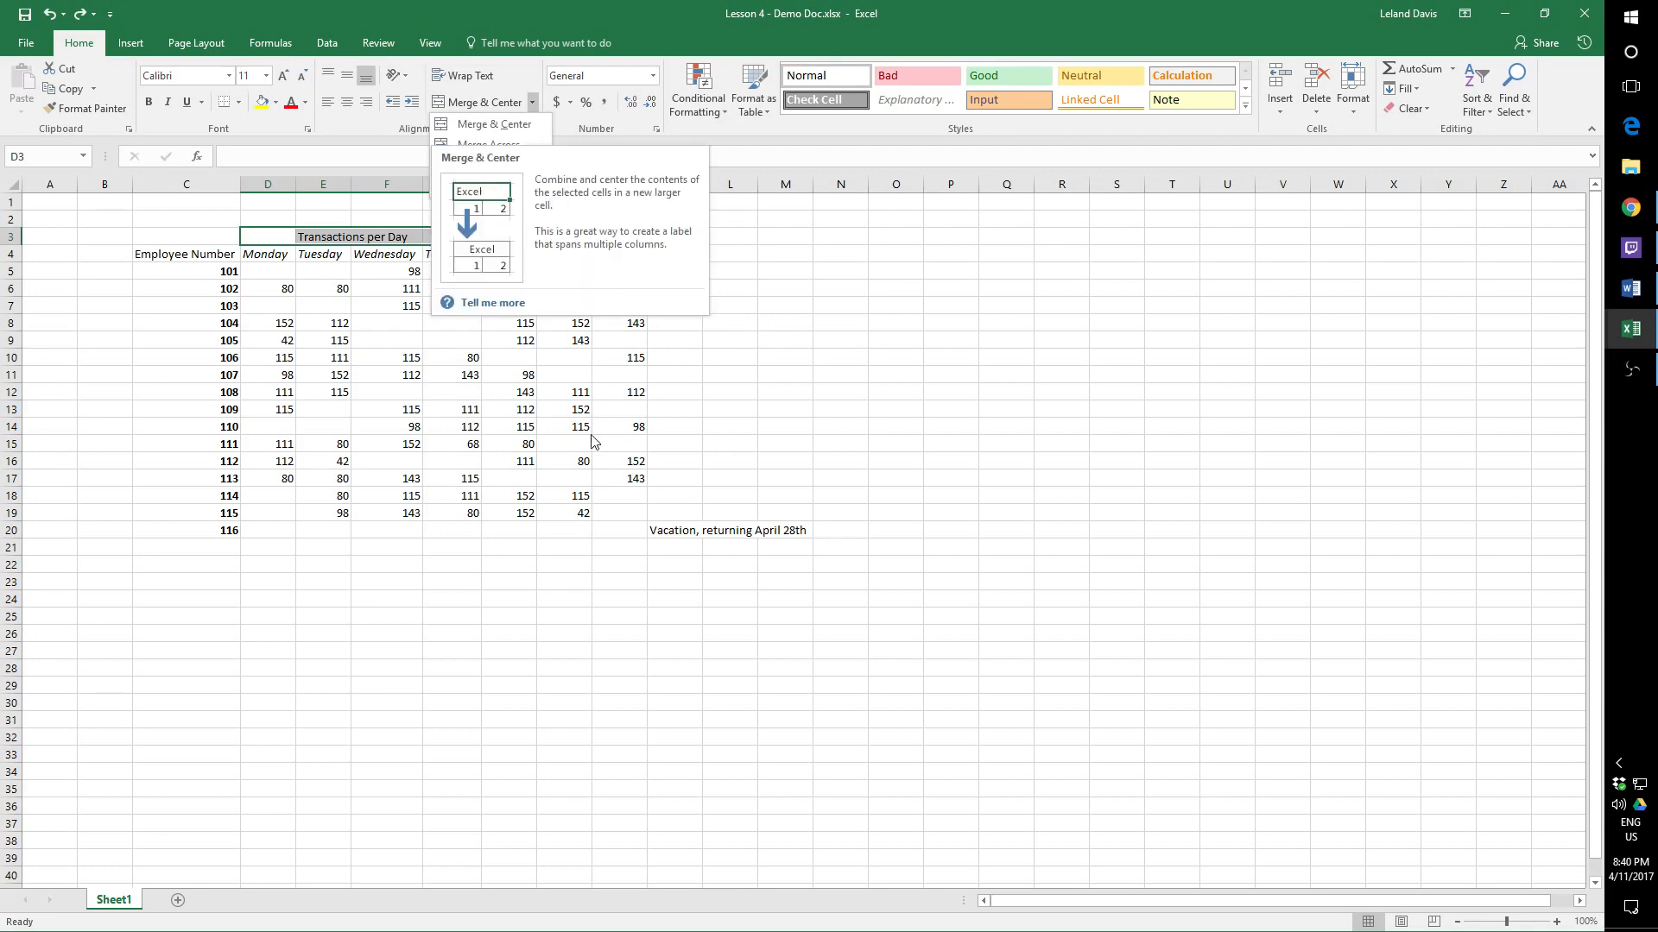
{"action": "left_click", "coordinate": [764, 300]}
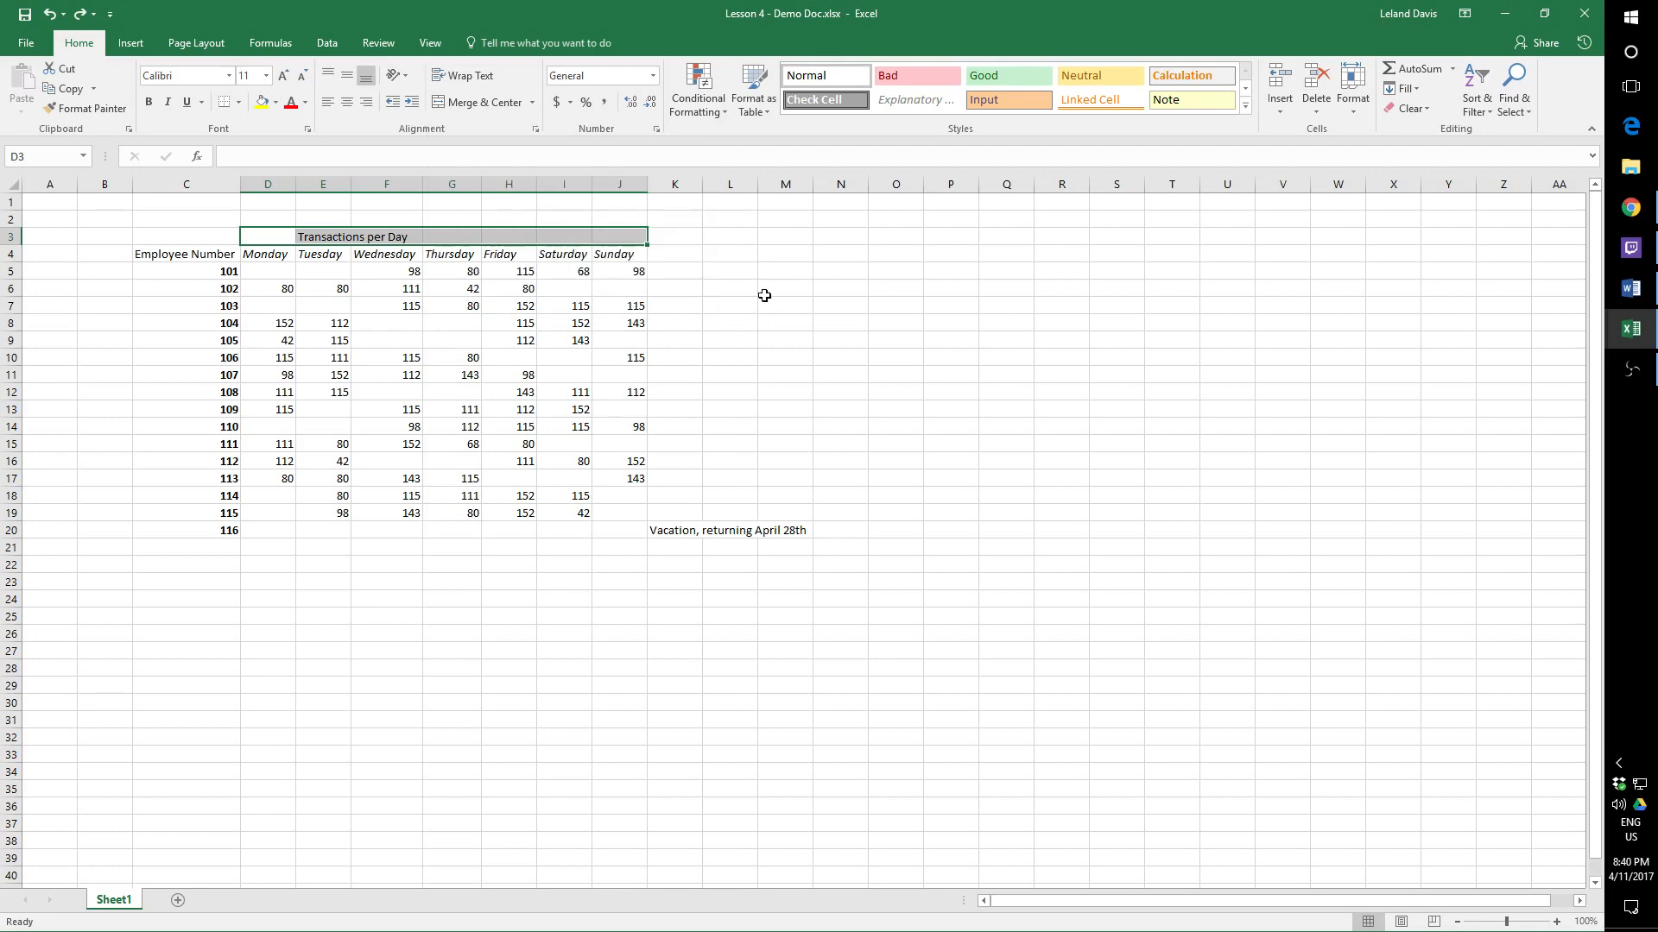
{"action": "left_click", "coordinate": [480, 102]}
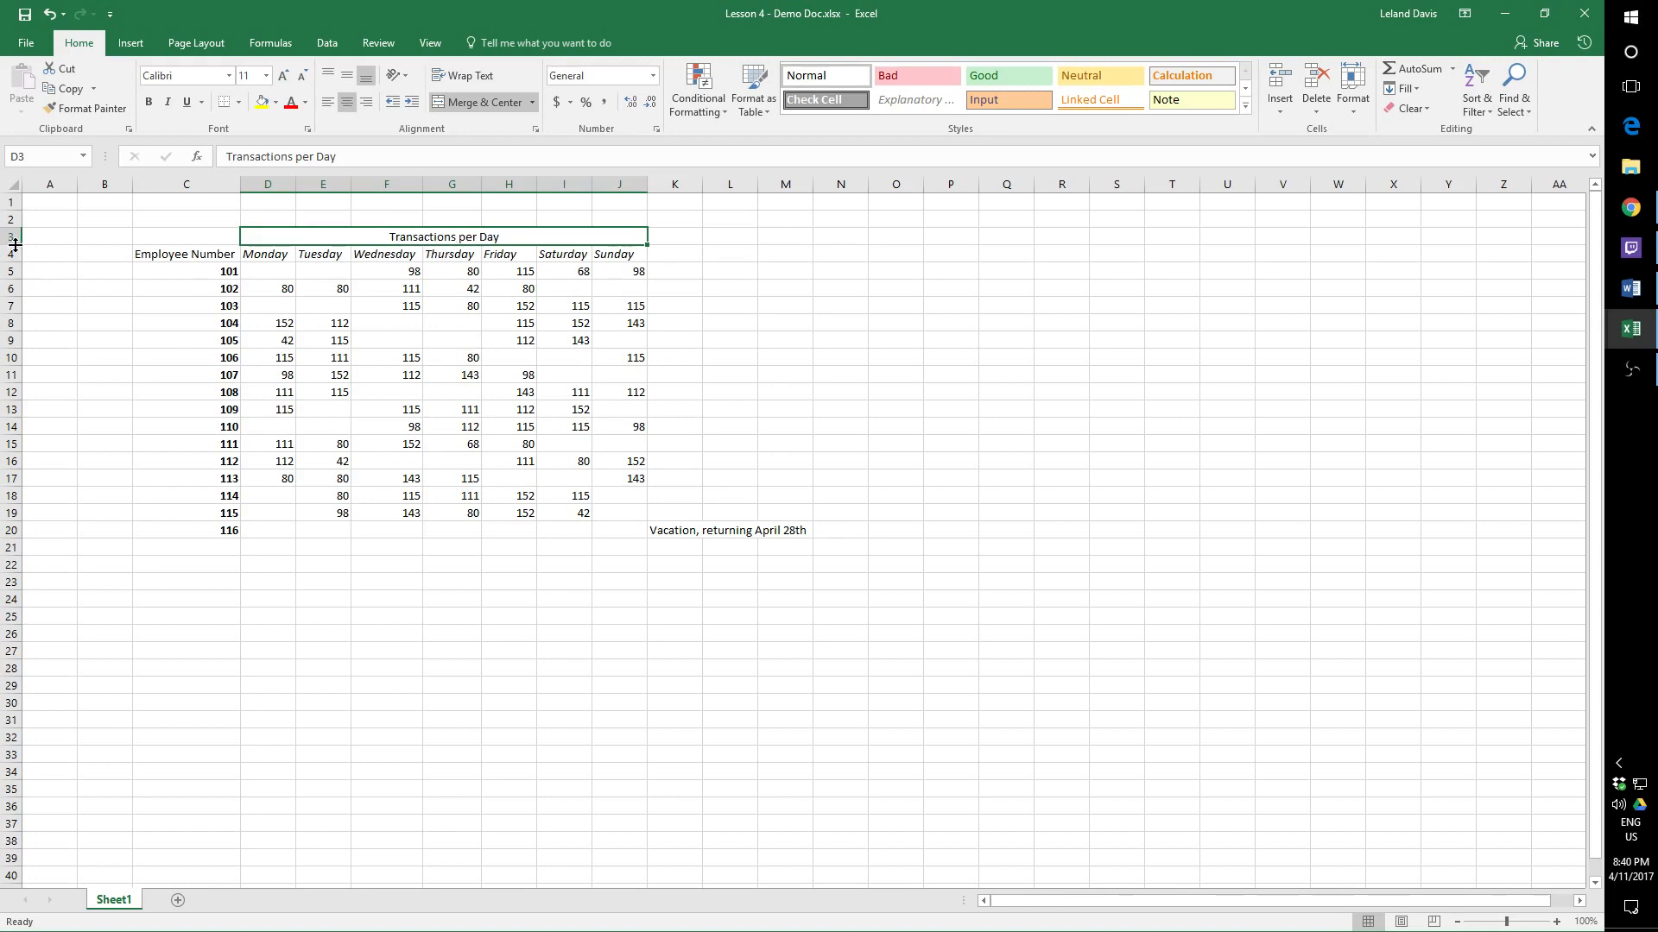
Step: Enlarge row 3 to about five standard rows high and try left, center and right alignment on the title
{"action": "left_click_drag", "start_coordinate": [15, 245], "coordinate": [15, 311]}
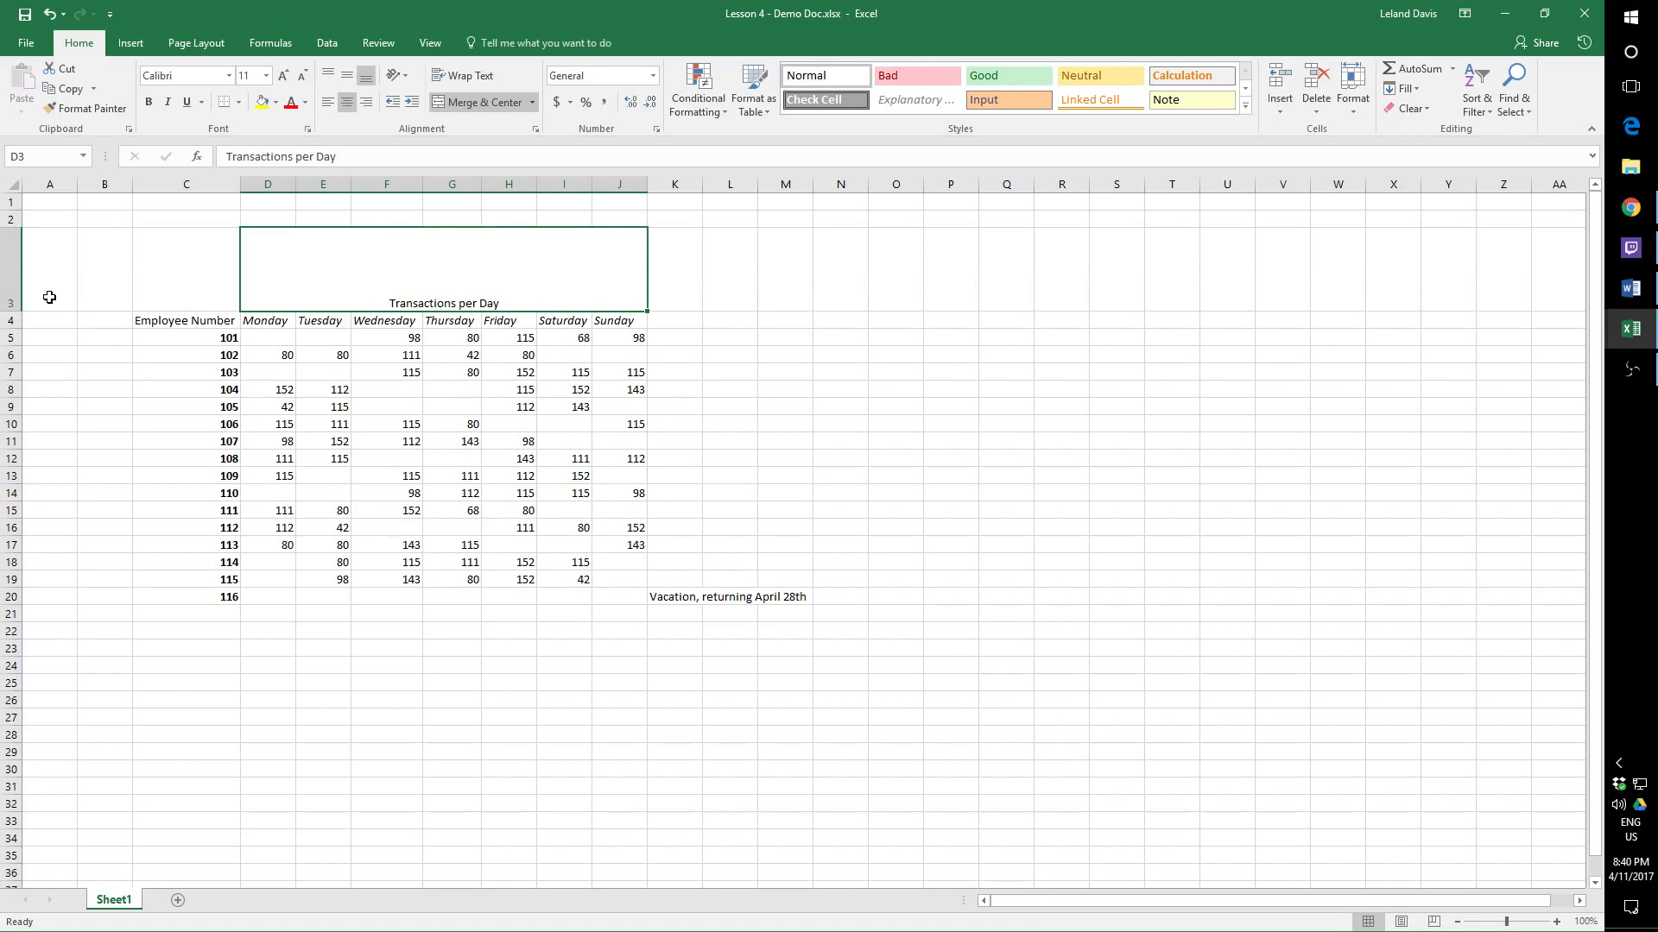
{"action": "left_click", "coordinate": [328, 103]}
{"action": "left_click", "coordinate": [347, 103]}
{"action": "left_click", "coordinate": [366, 104]}
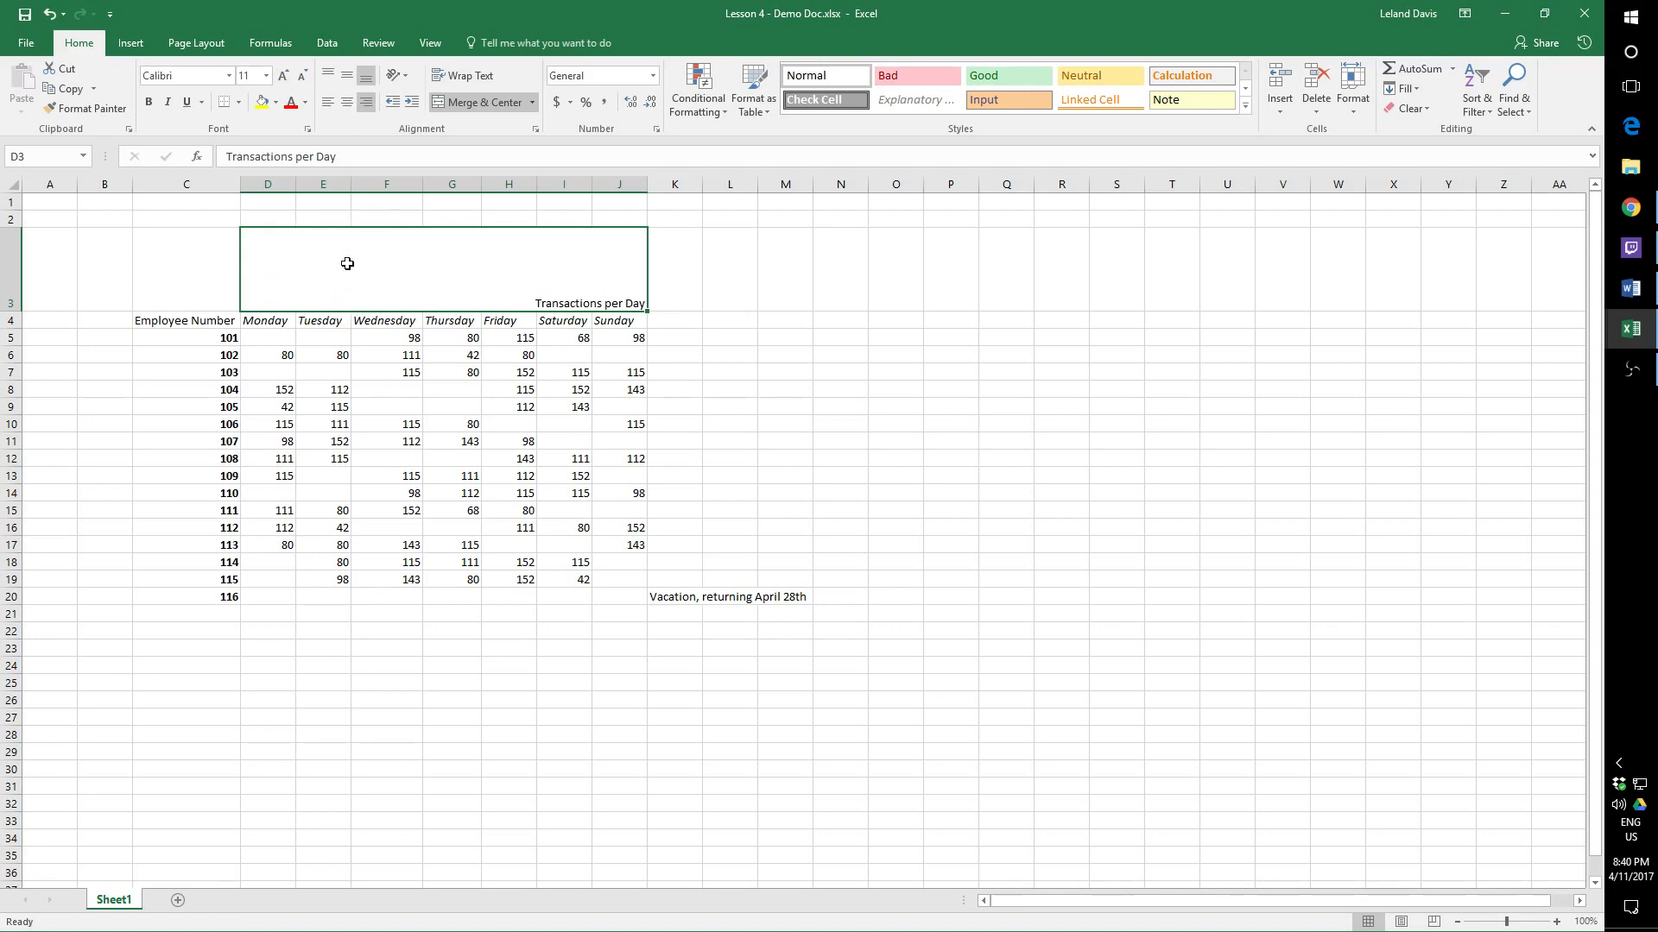
Step: Try the top, middle and bottom alignments on the title, and settle on middle alignment with horizontal centering
{"action": "left_click", "coordinate": [328, 76]}
{"action": "left_click", "coordinate": [346, 77]}
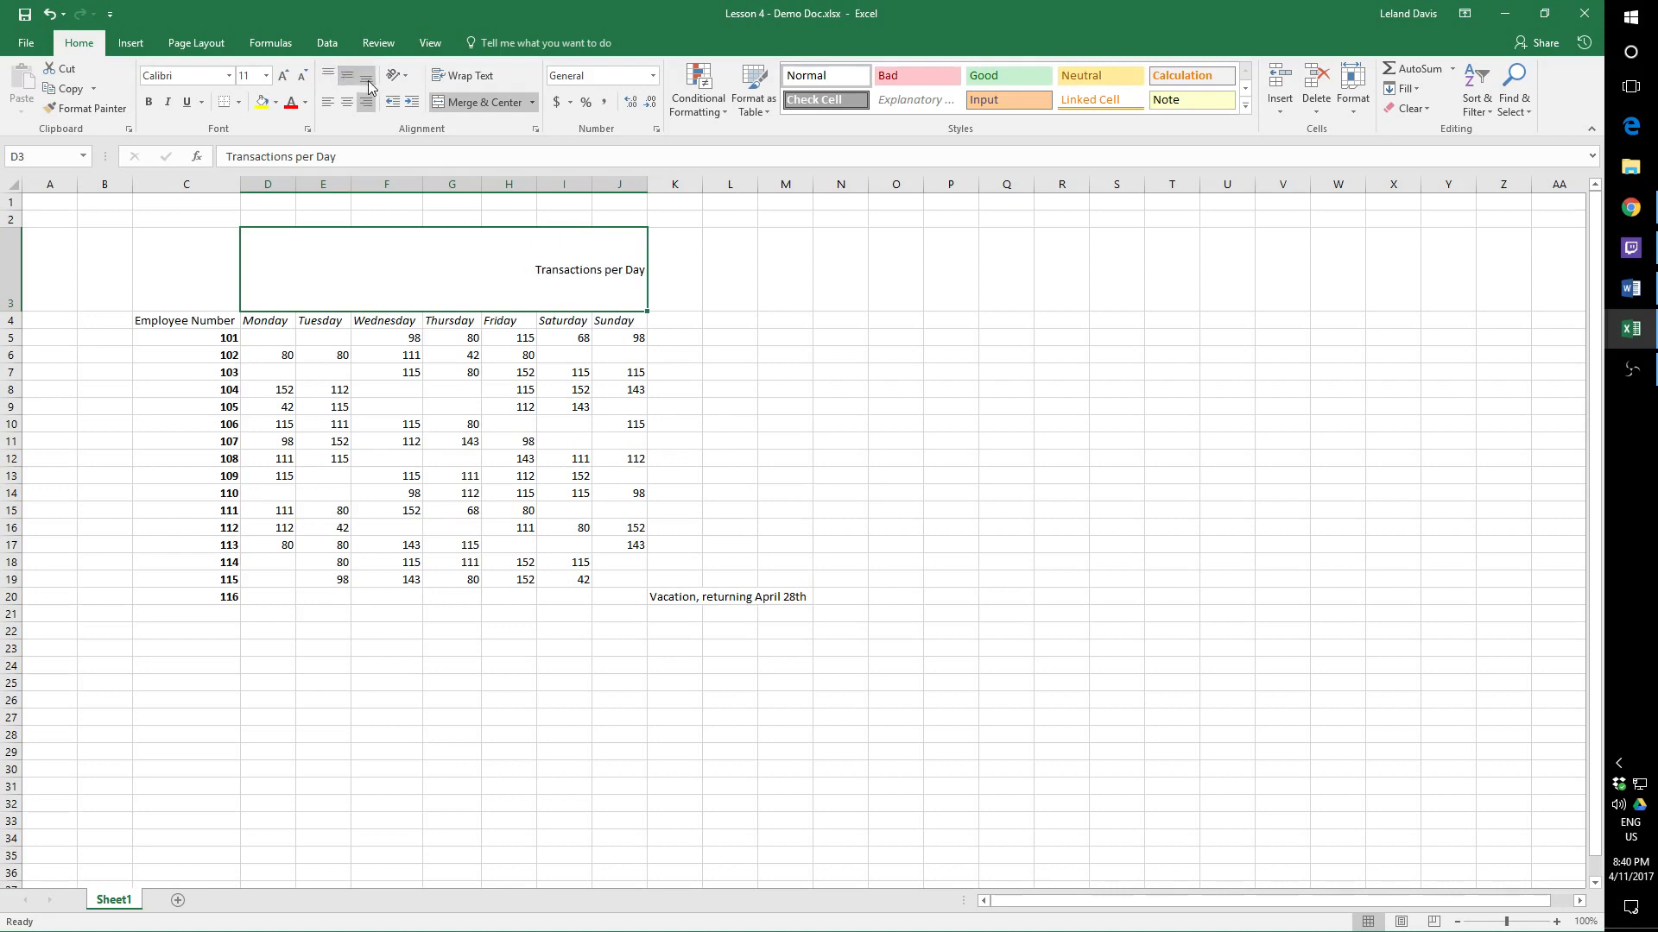
{"action": "left_click", "coordinate": [366, 78]}
{"action": "left_click", "coordinate": [347, 76]}
{"action": "left_click", "coordinate": [329, 77]}
{"action": "left_click", "coordinate": [366, 77]}
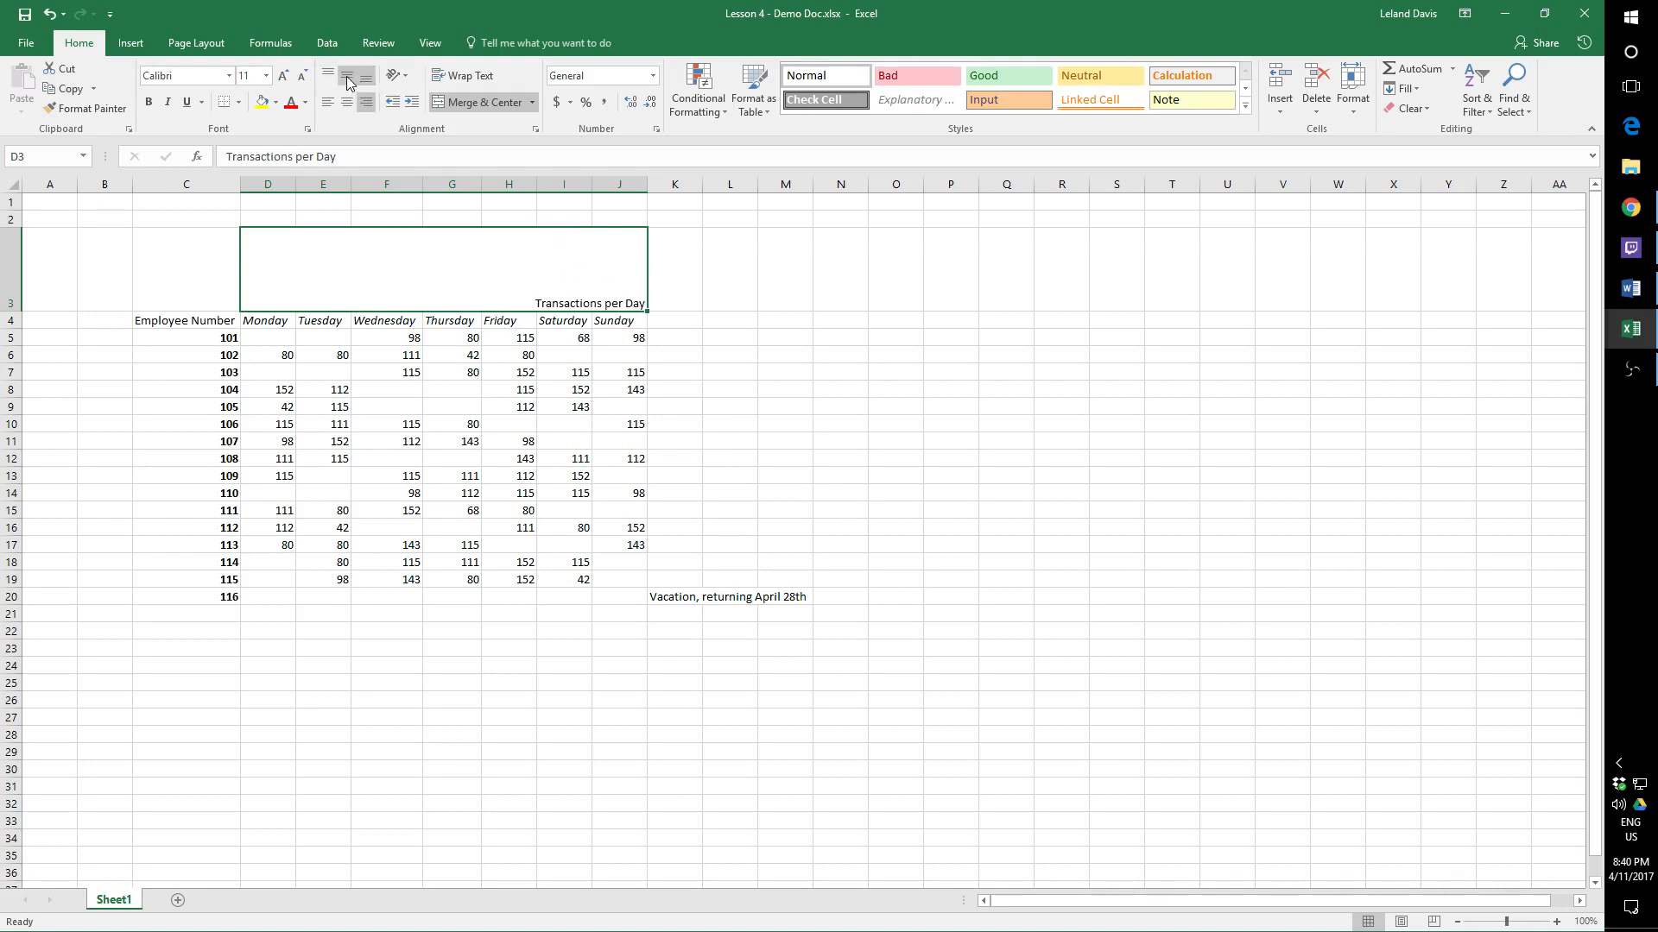
{"action": "left_click", "coordinate": [348, 80]}
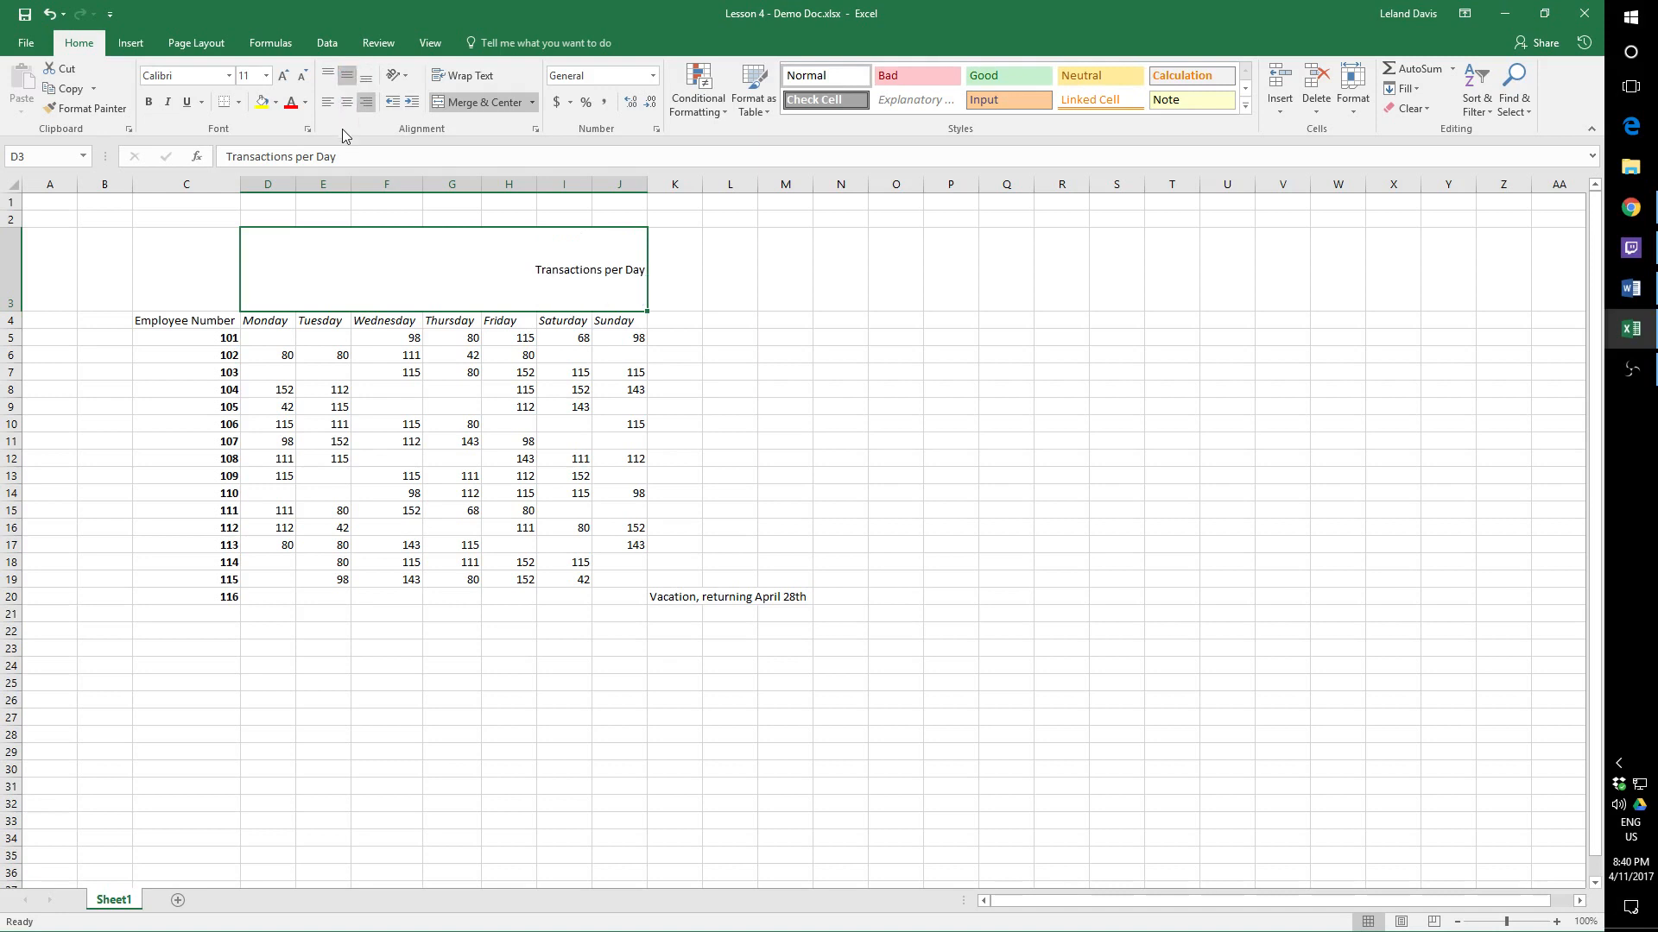
{"action": "left_click", "coordinate": [346, 102]}
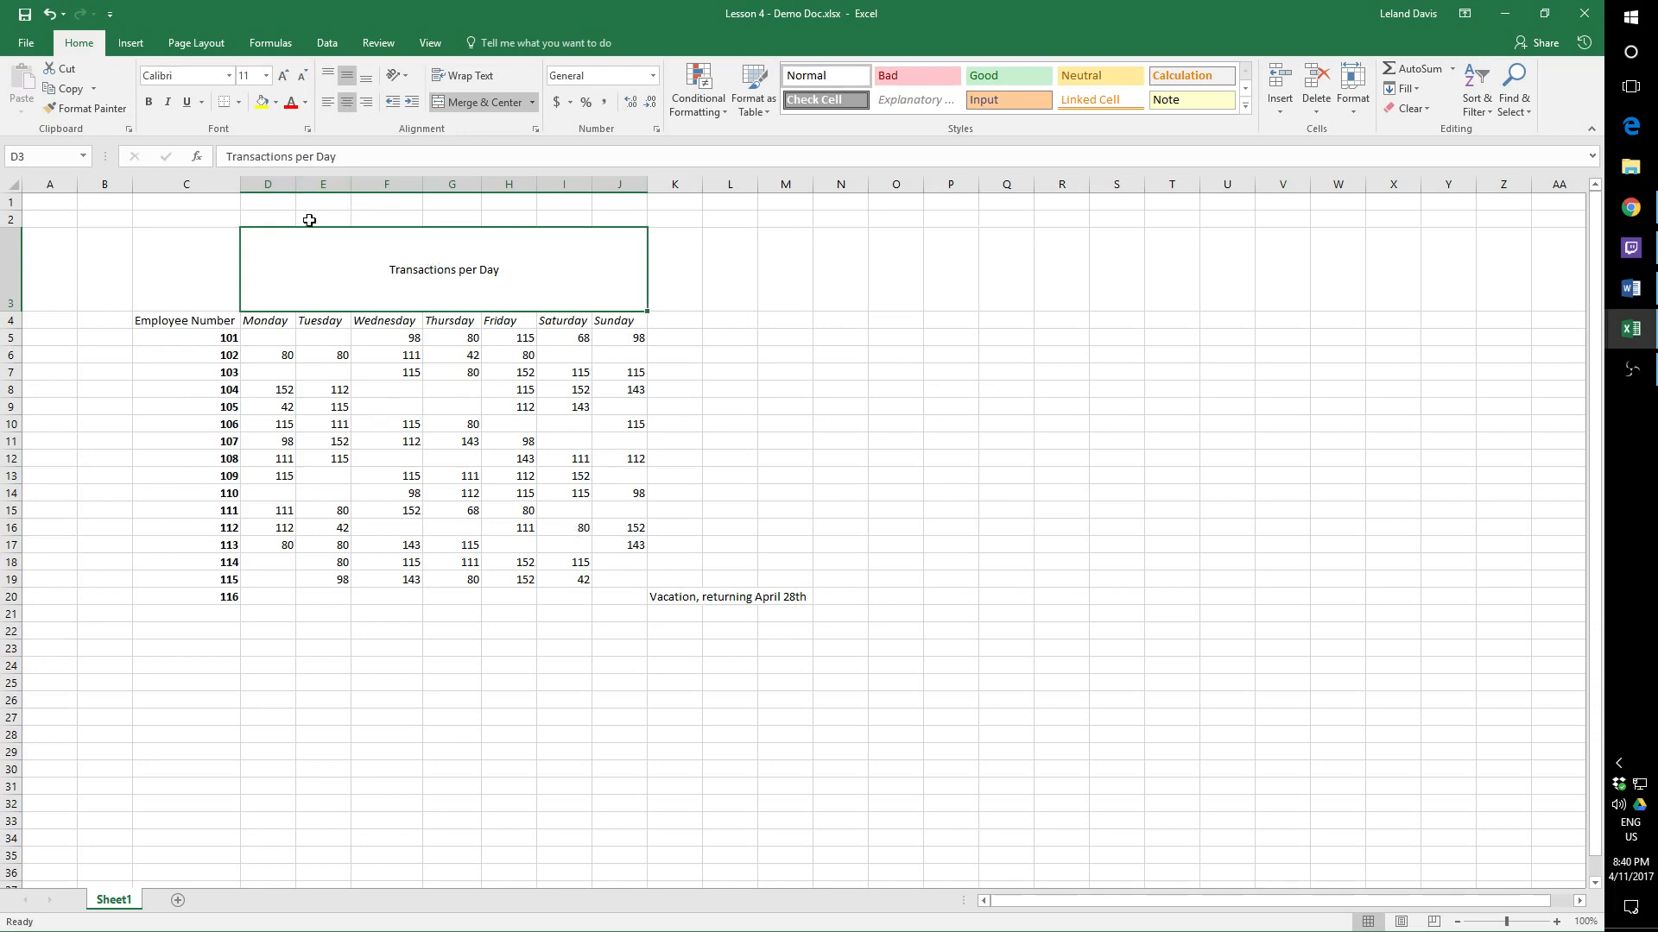
Step: Set the "Transactions per Day" title to font size 16 and make it bold
{"action": "left_click", "coordinate": [284, 76]}
{"action": "left_click", "coordinate": [283, 76]}
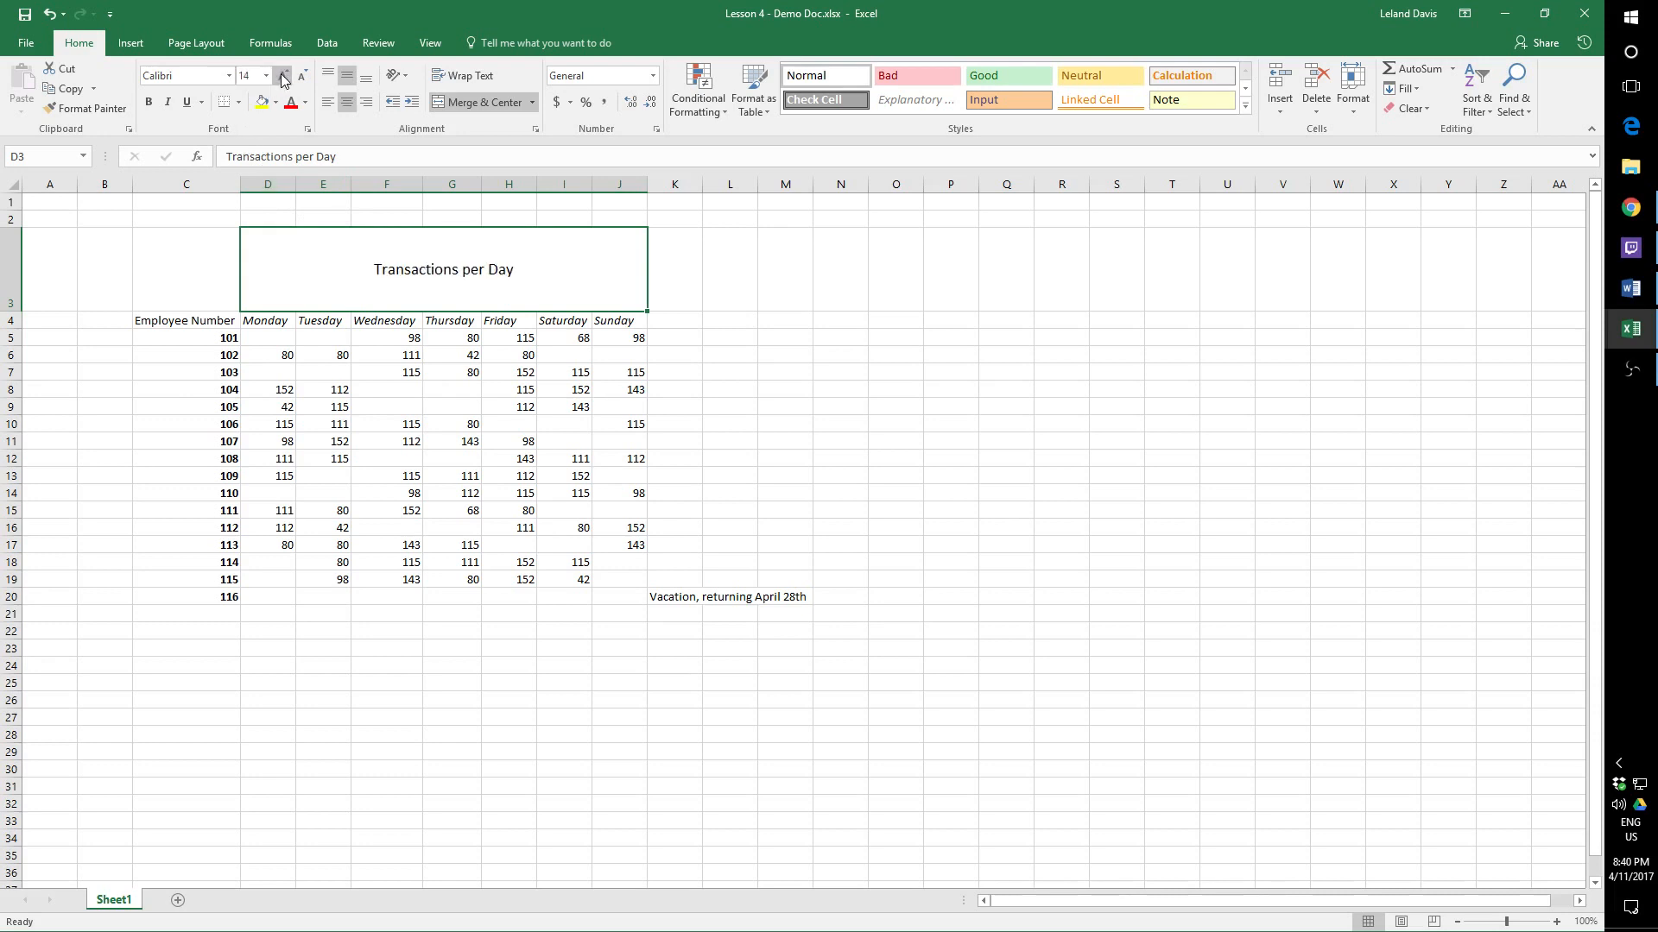
{"action": "left_click", "coordinate": [283, 76]}
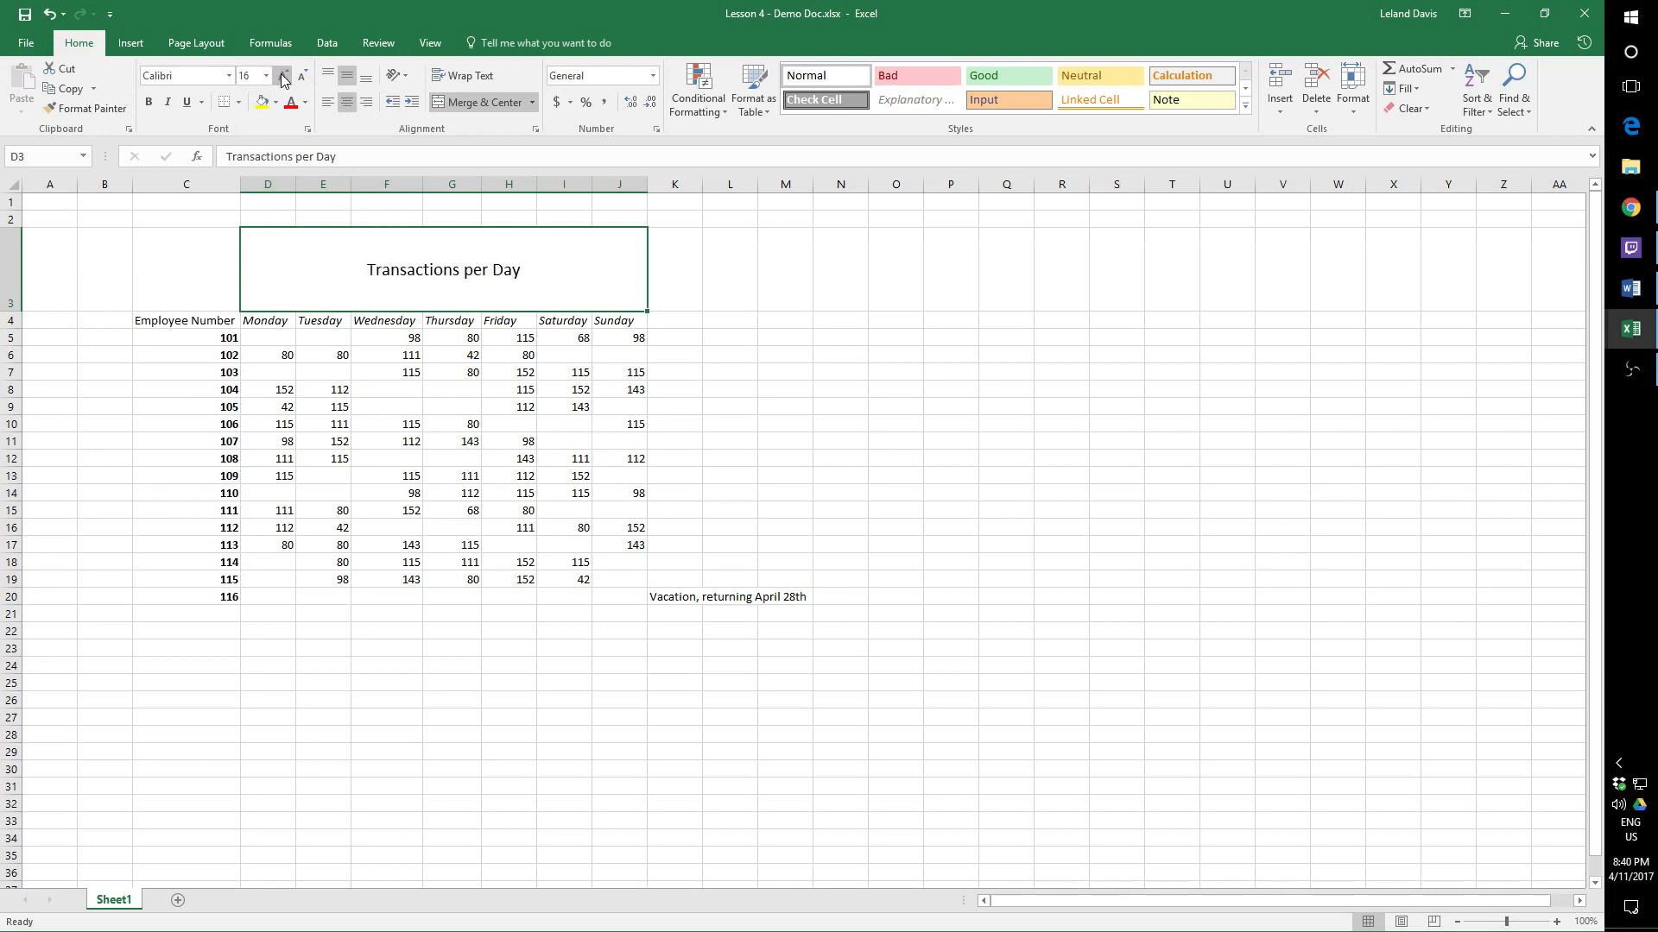
{"action": "left_click", "coordinate": [148, 102]}
Step: Make the "Employee Number" header in cell C4 bold and set its font size to 16
{"action": "left_click", "coordinate": [164, 320]}
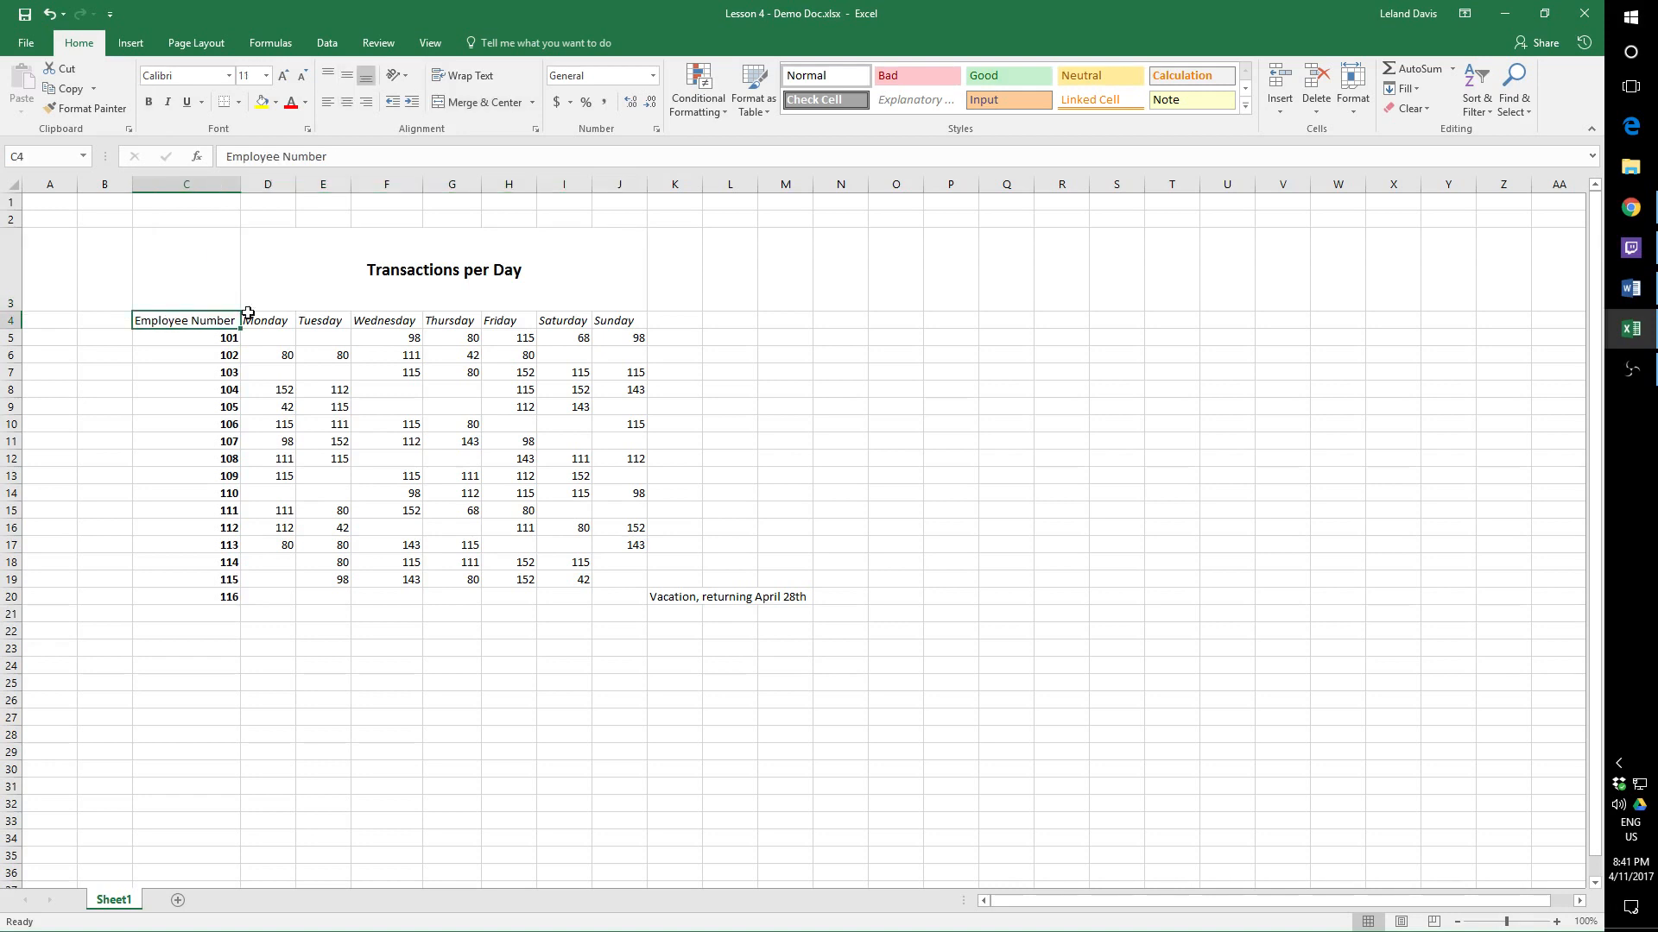
{"action": "left_click", "coordinate": [148, 102]}
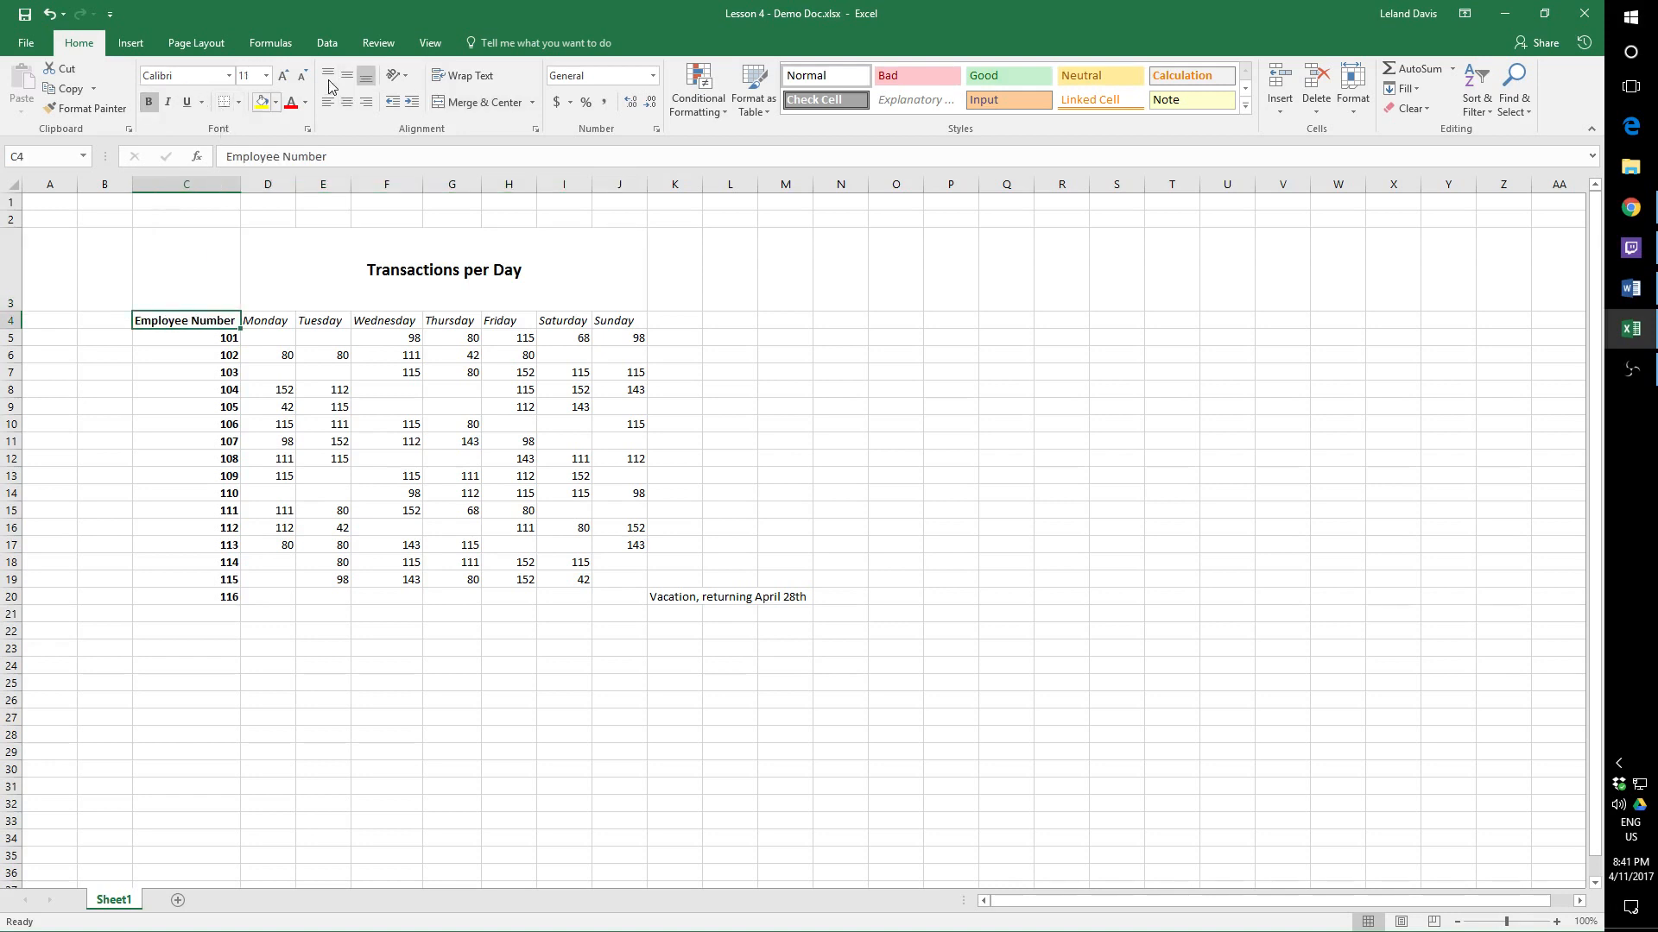
{"action": "left_click", "coordinate": [283, 76]}
{"action": "left_click", "coordinate": [283, 76]}
{"action": "left_click", "coordinate": [283, 76]}
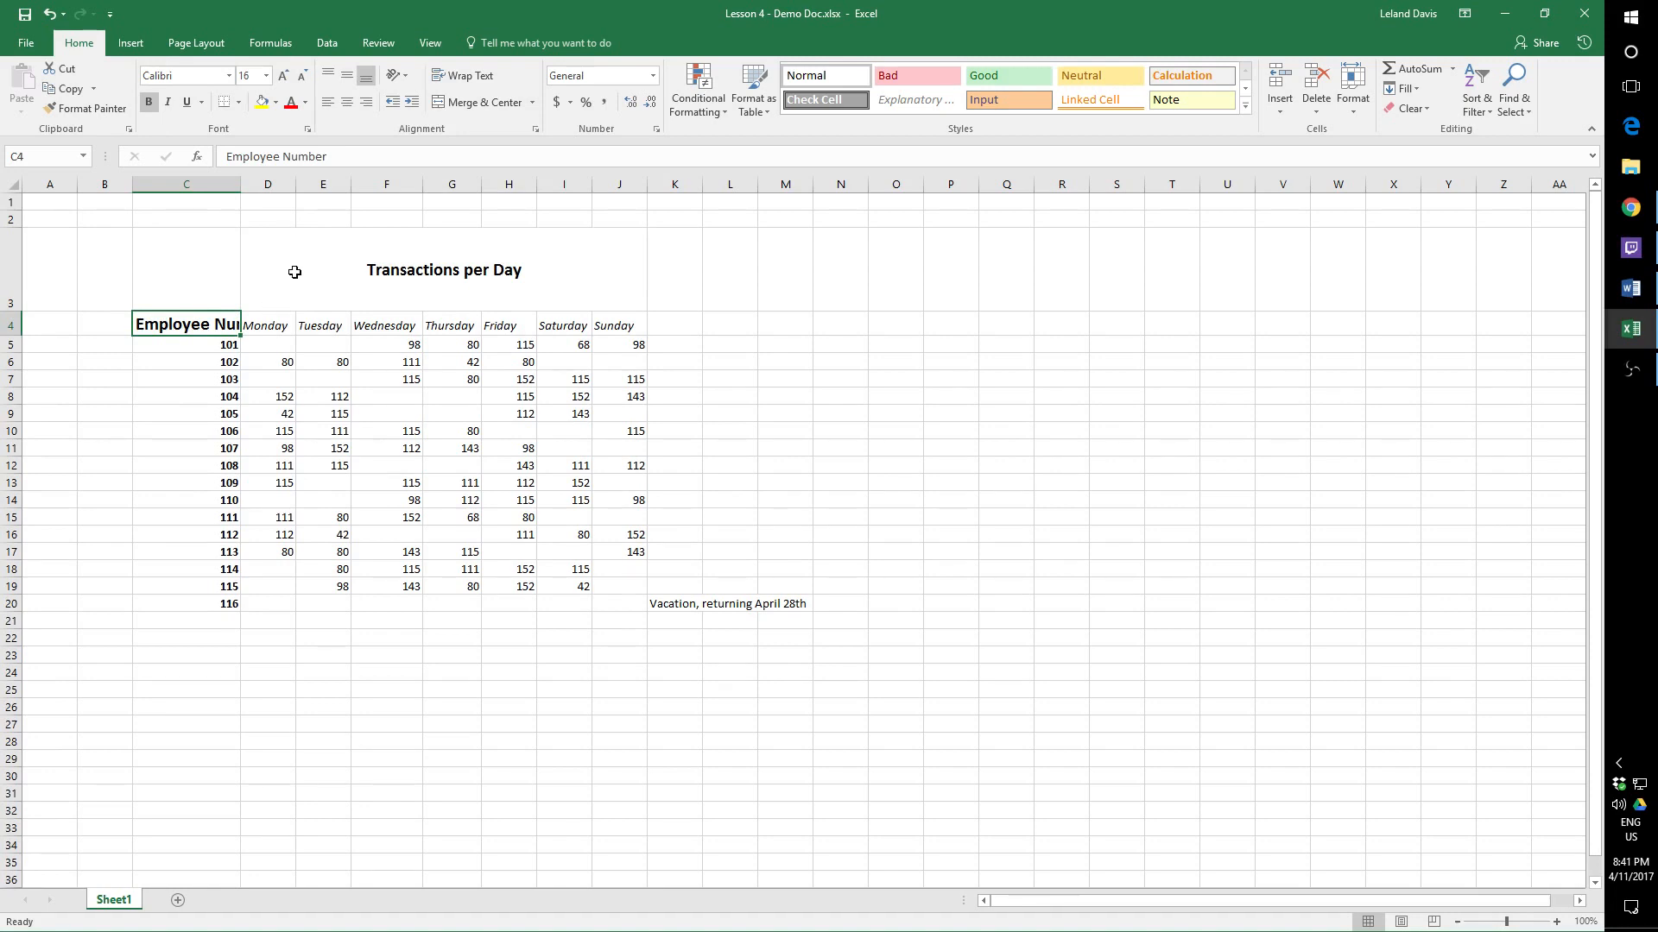
Step: Move the "Employee Number" header from cell C4 to B12 and auto-fit columns B and C to their contents
{"action": "key", "text": "alt+Tab"}
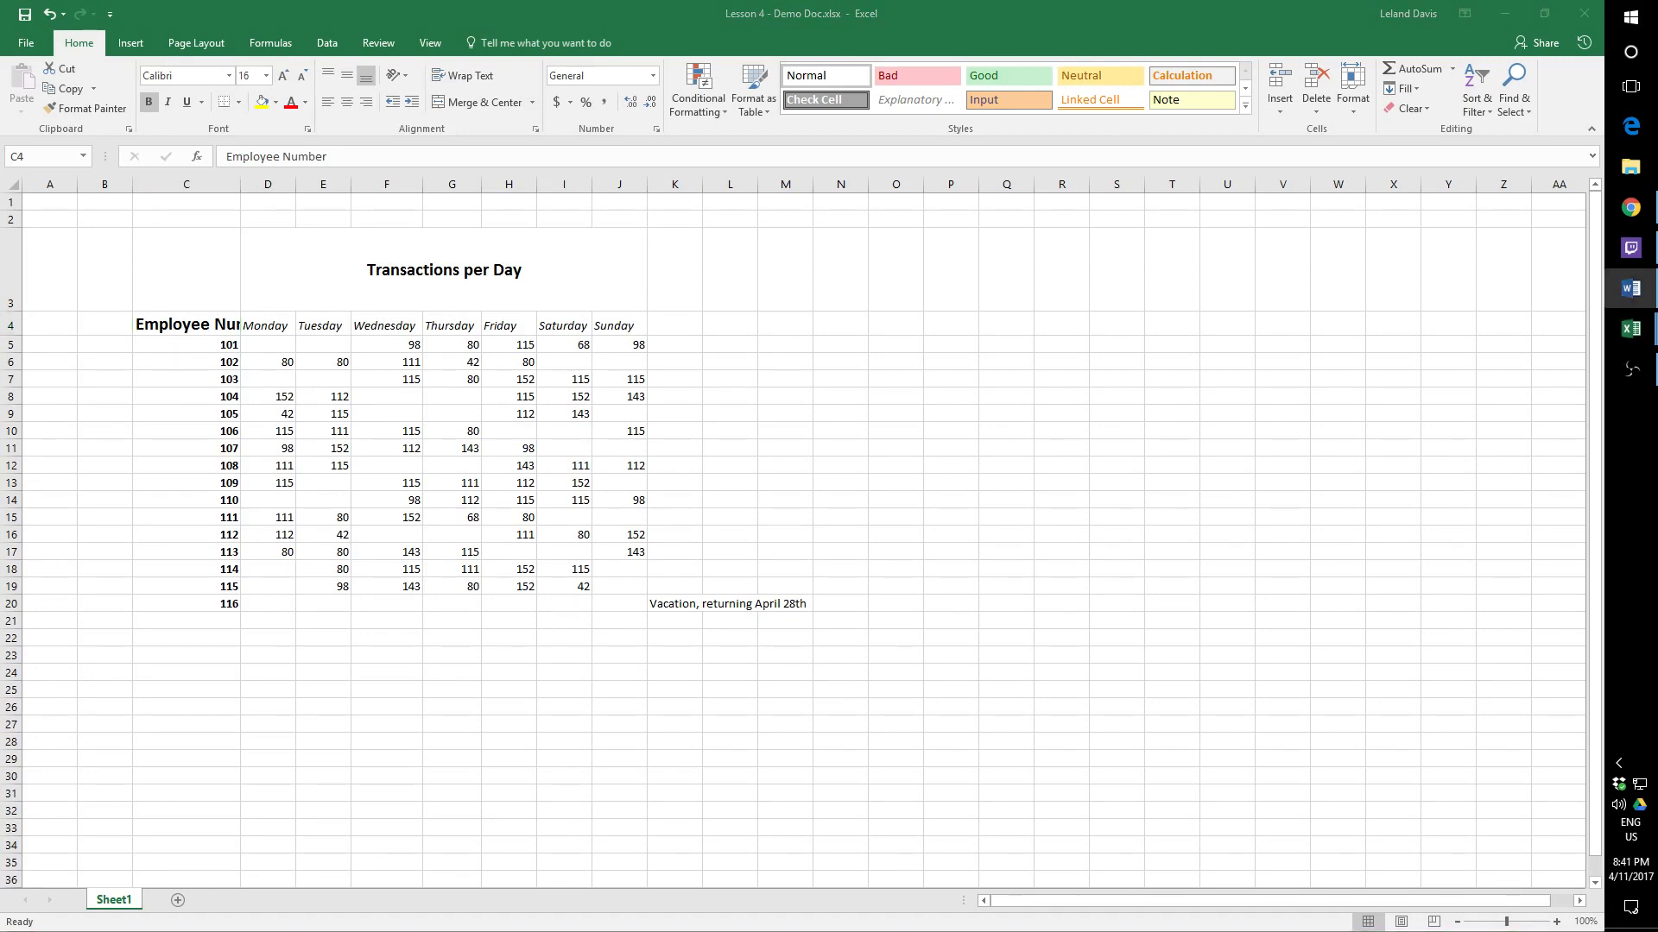
{"action": "left_click", "coordinate": [170, 333]}
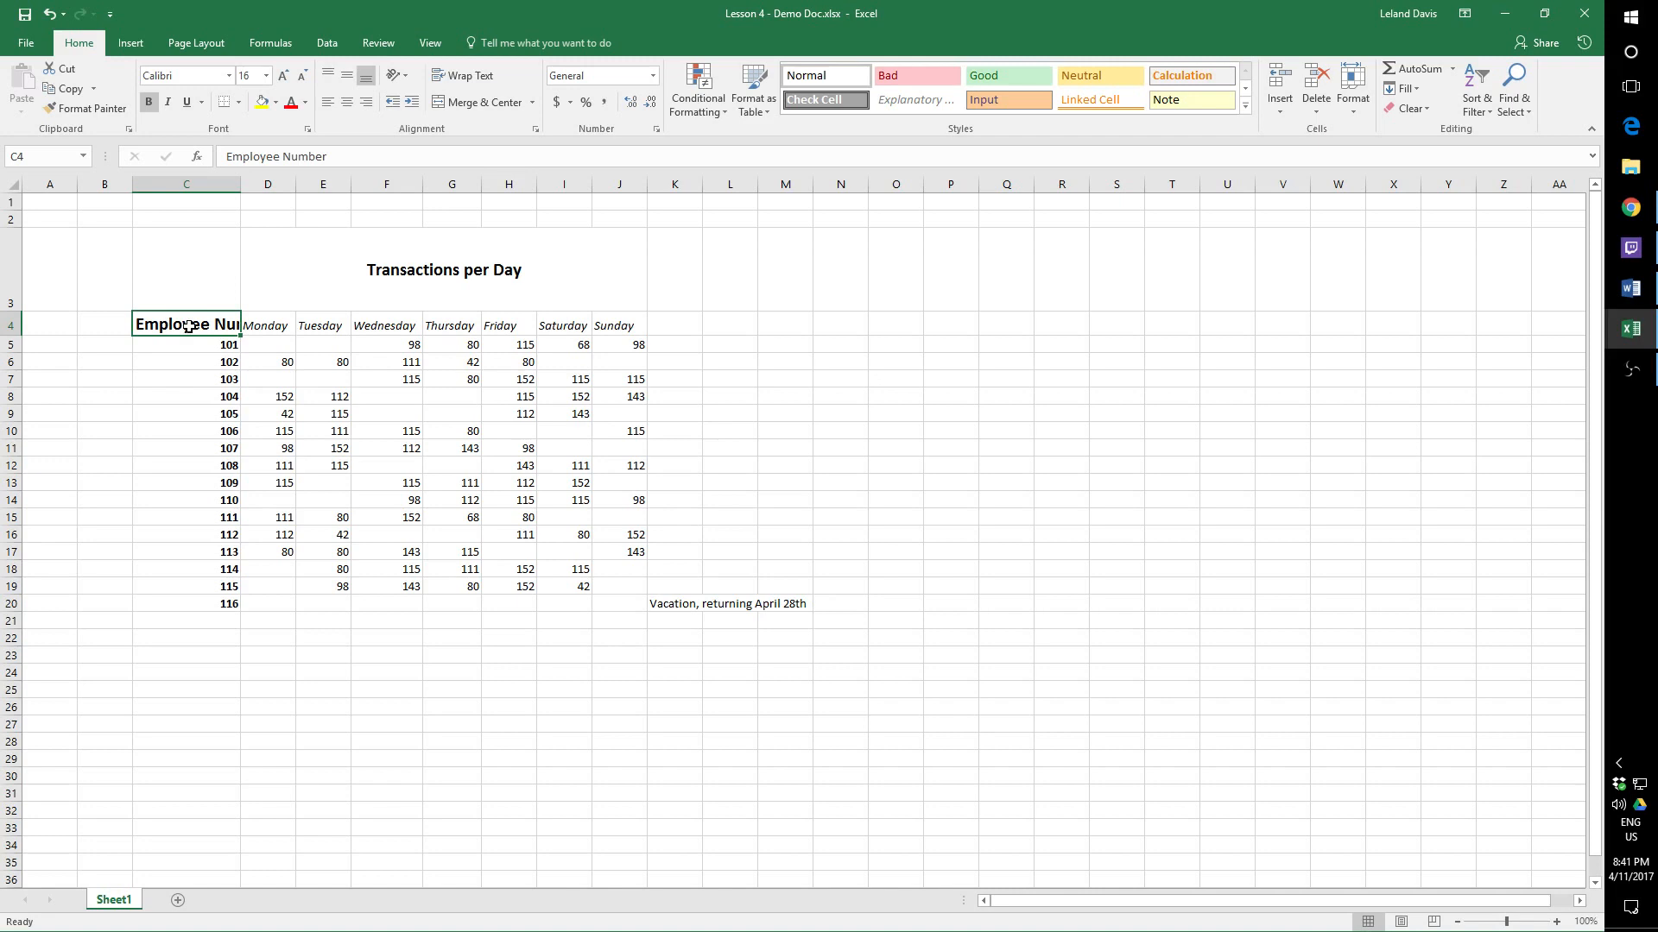
{"action": "key", "text": "ctrl+c"}
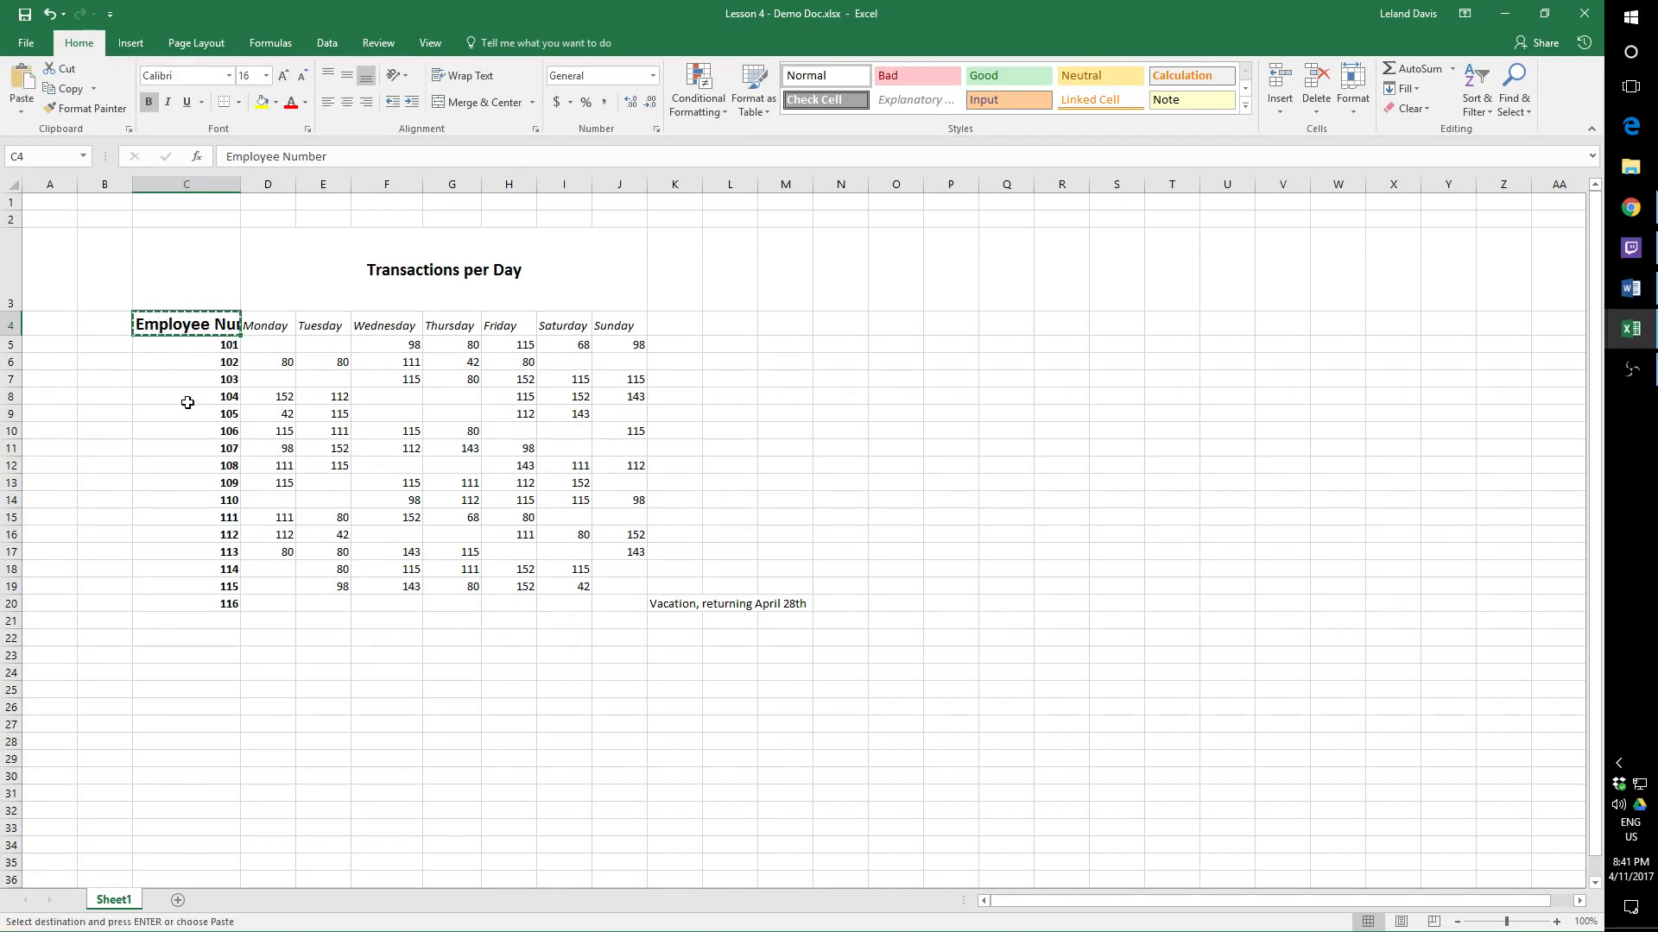
{"action": "left_click", "coordinate": [107, 465]}
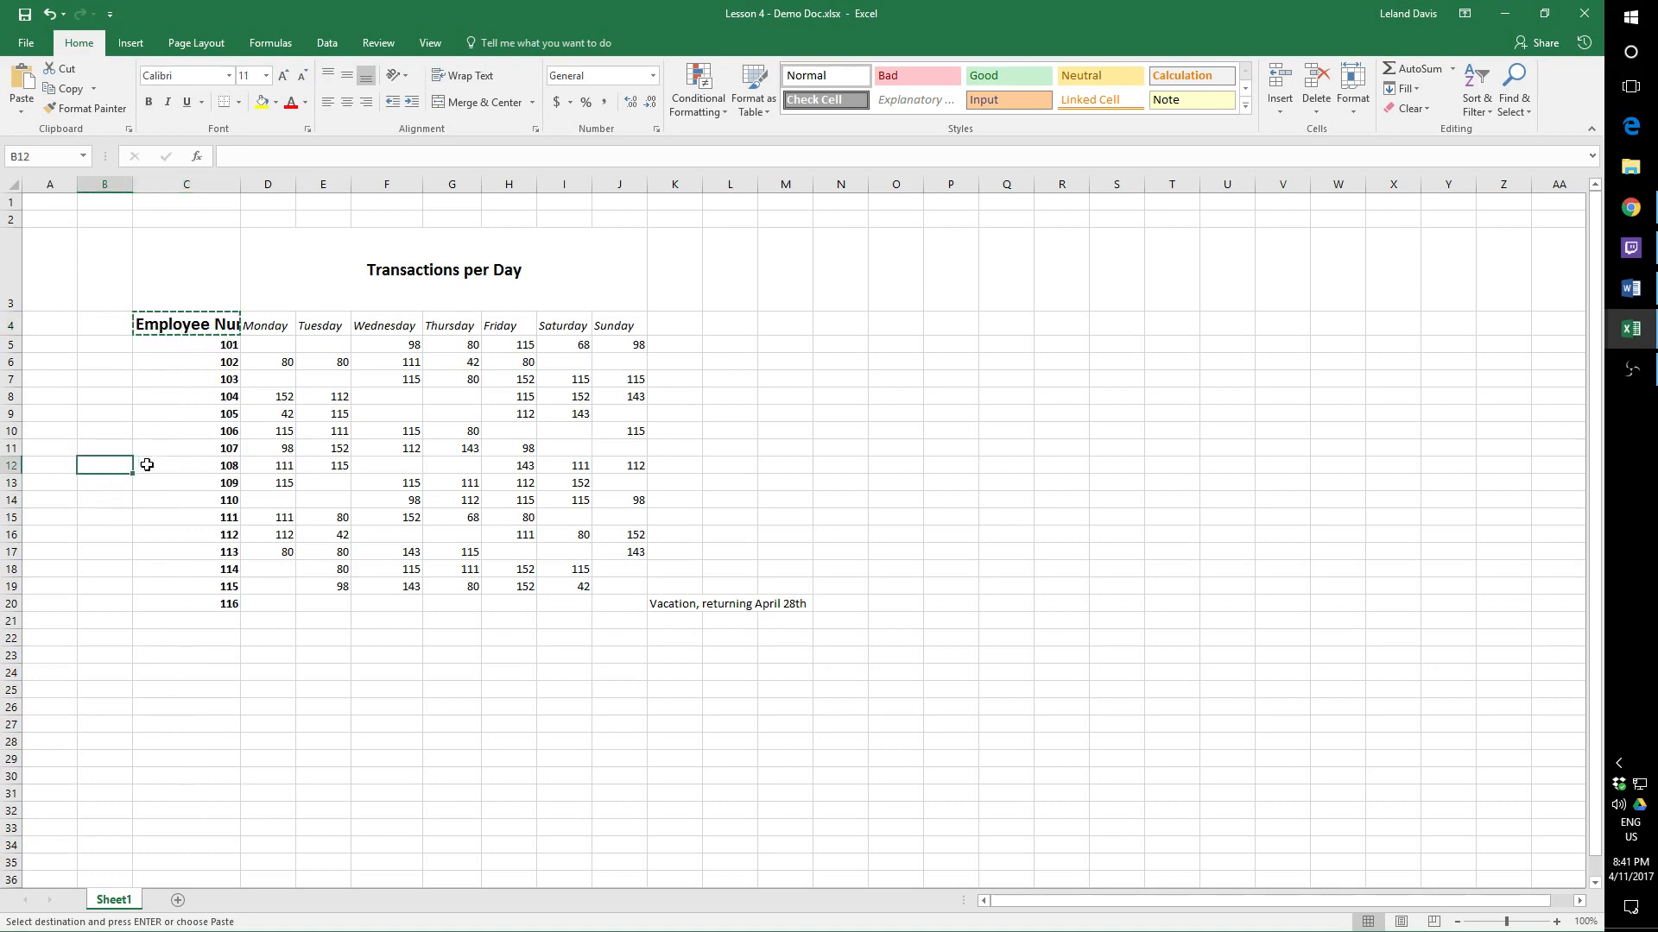
{"action": "key", "text": "ctrl+v"}
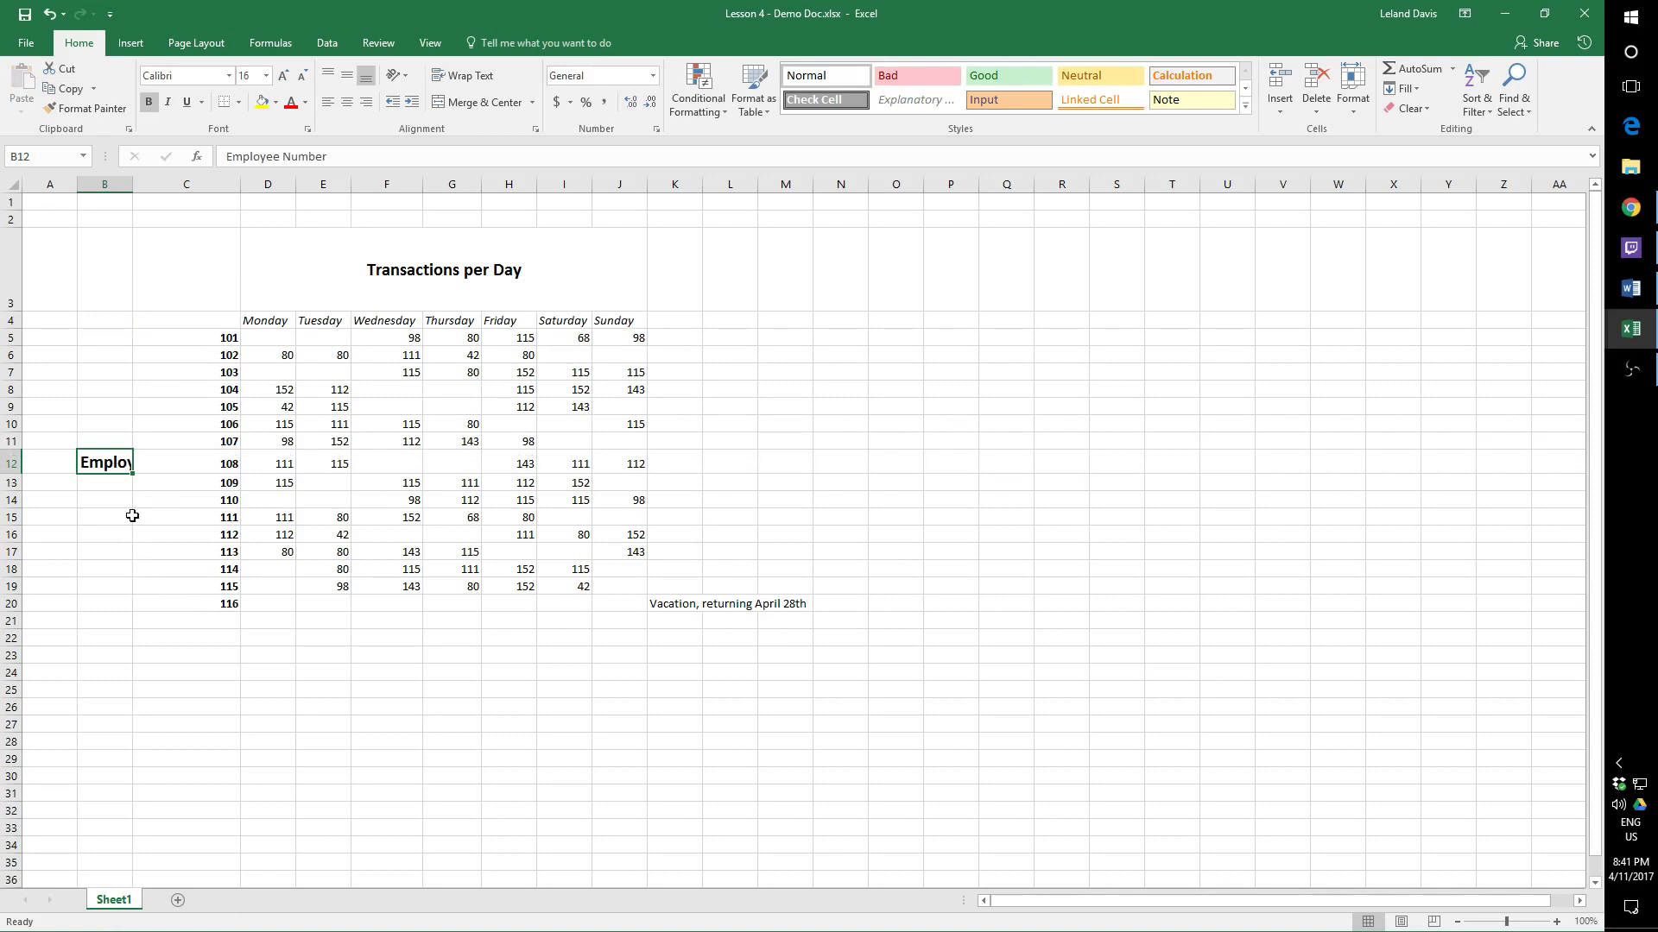
{"action": "double_click", "coordinate": [132, 182]}
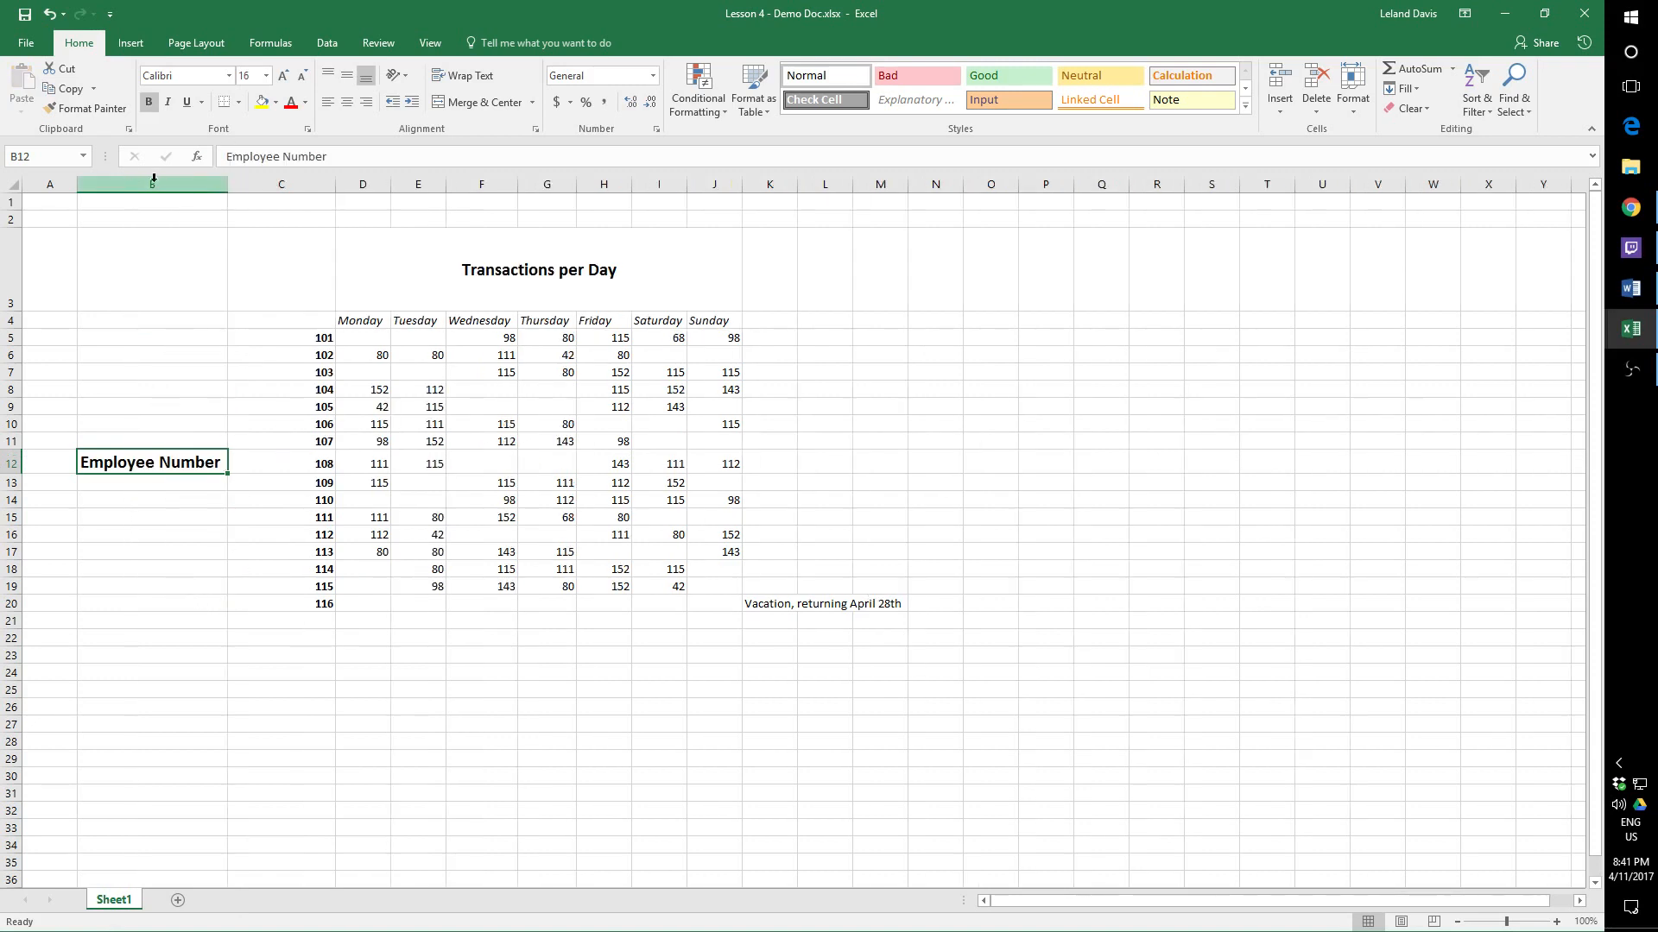
{"action": "double_click", "coordinate": [337, 184]}
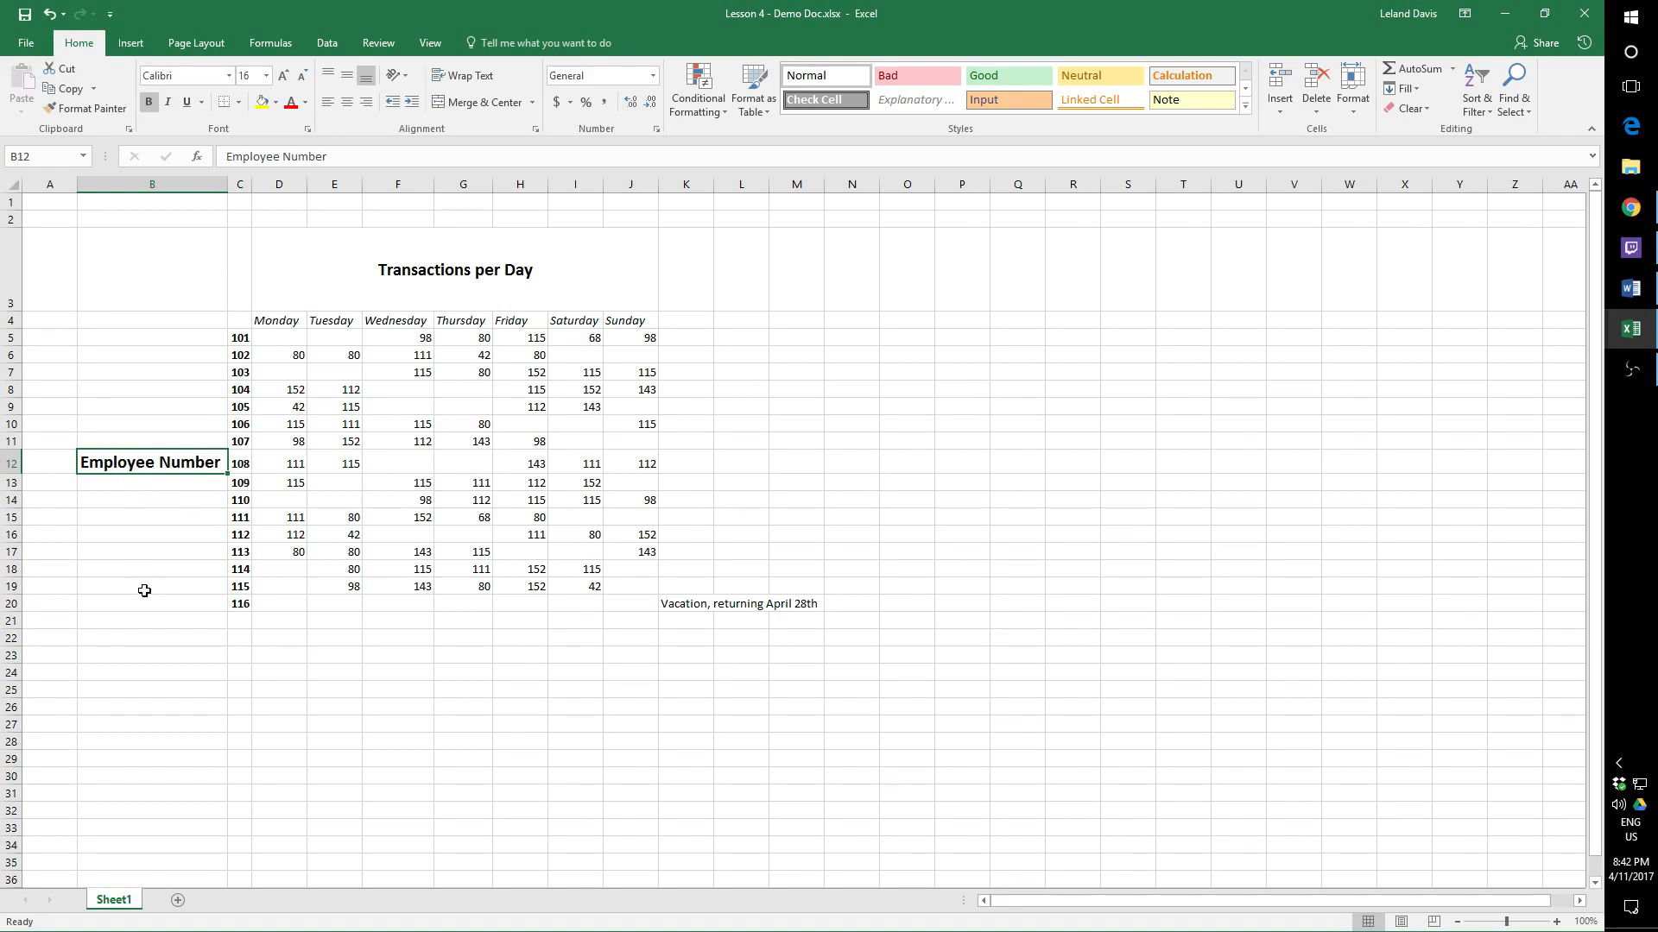
Step: Try the Angle Counterclockwise and Vertical Text orientations on the "Employee Number" header, and settle on Rotate Text Up
{"action": "left_click", "coordinate": [409, 81]}
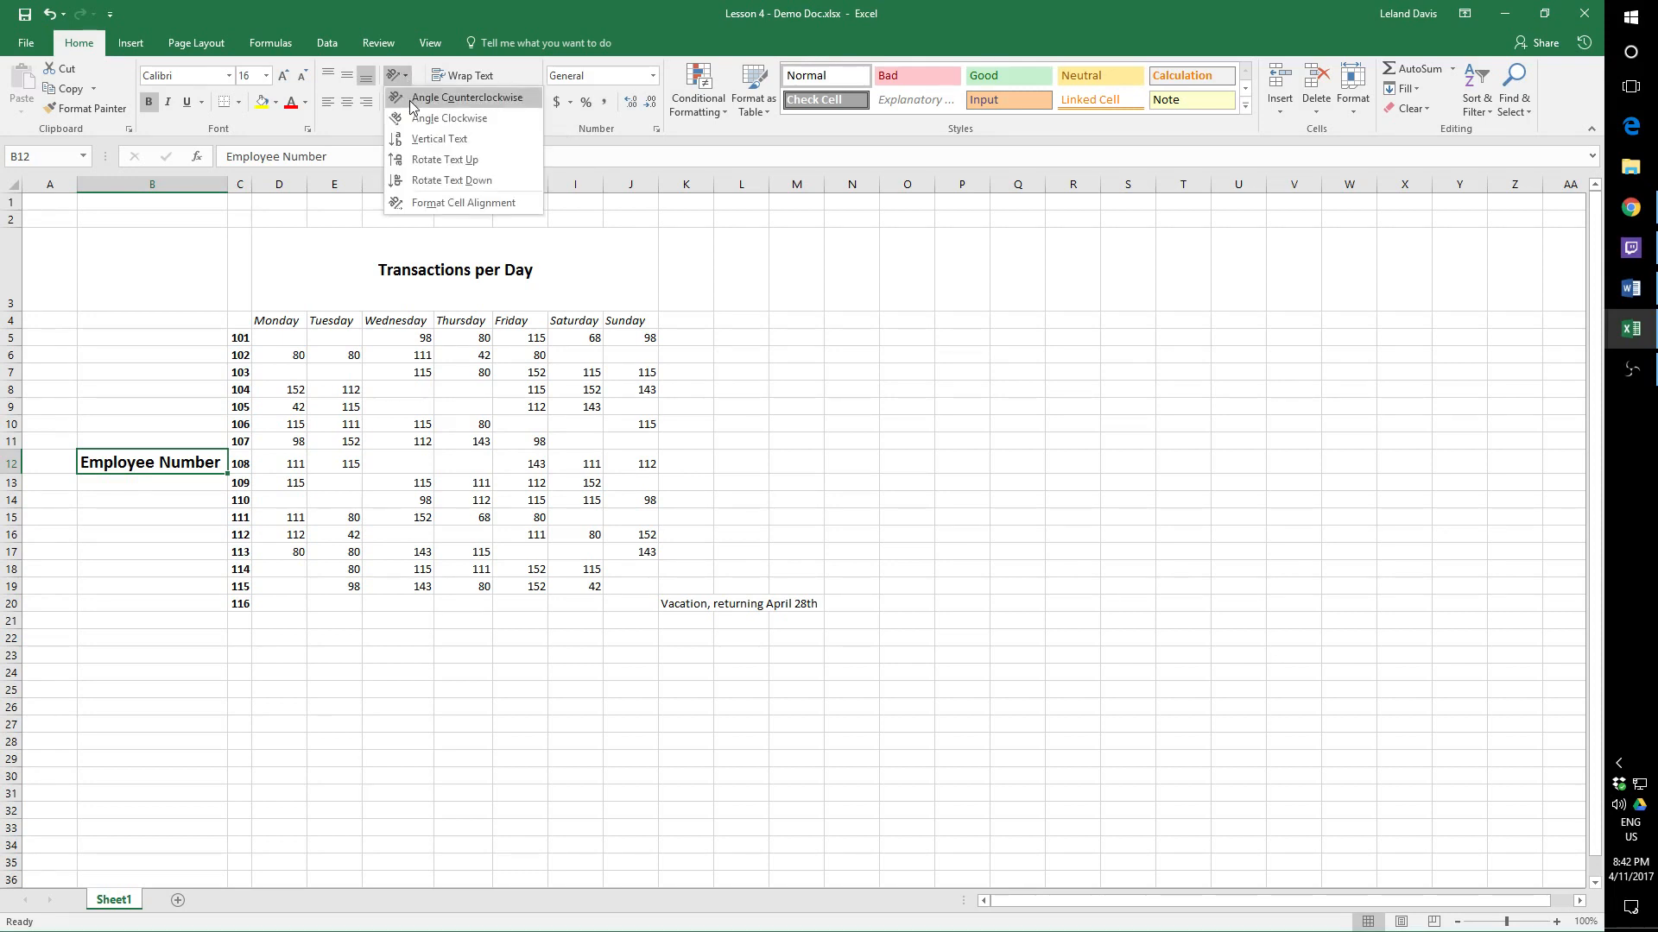
{"action": "left_click", "coordinate": [467, 97]}
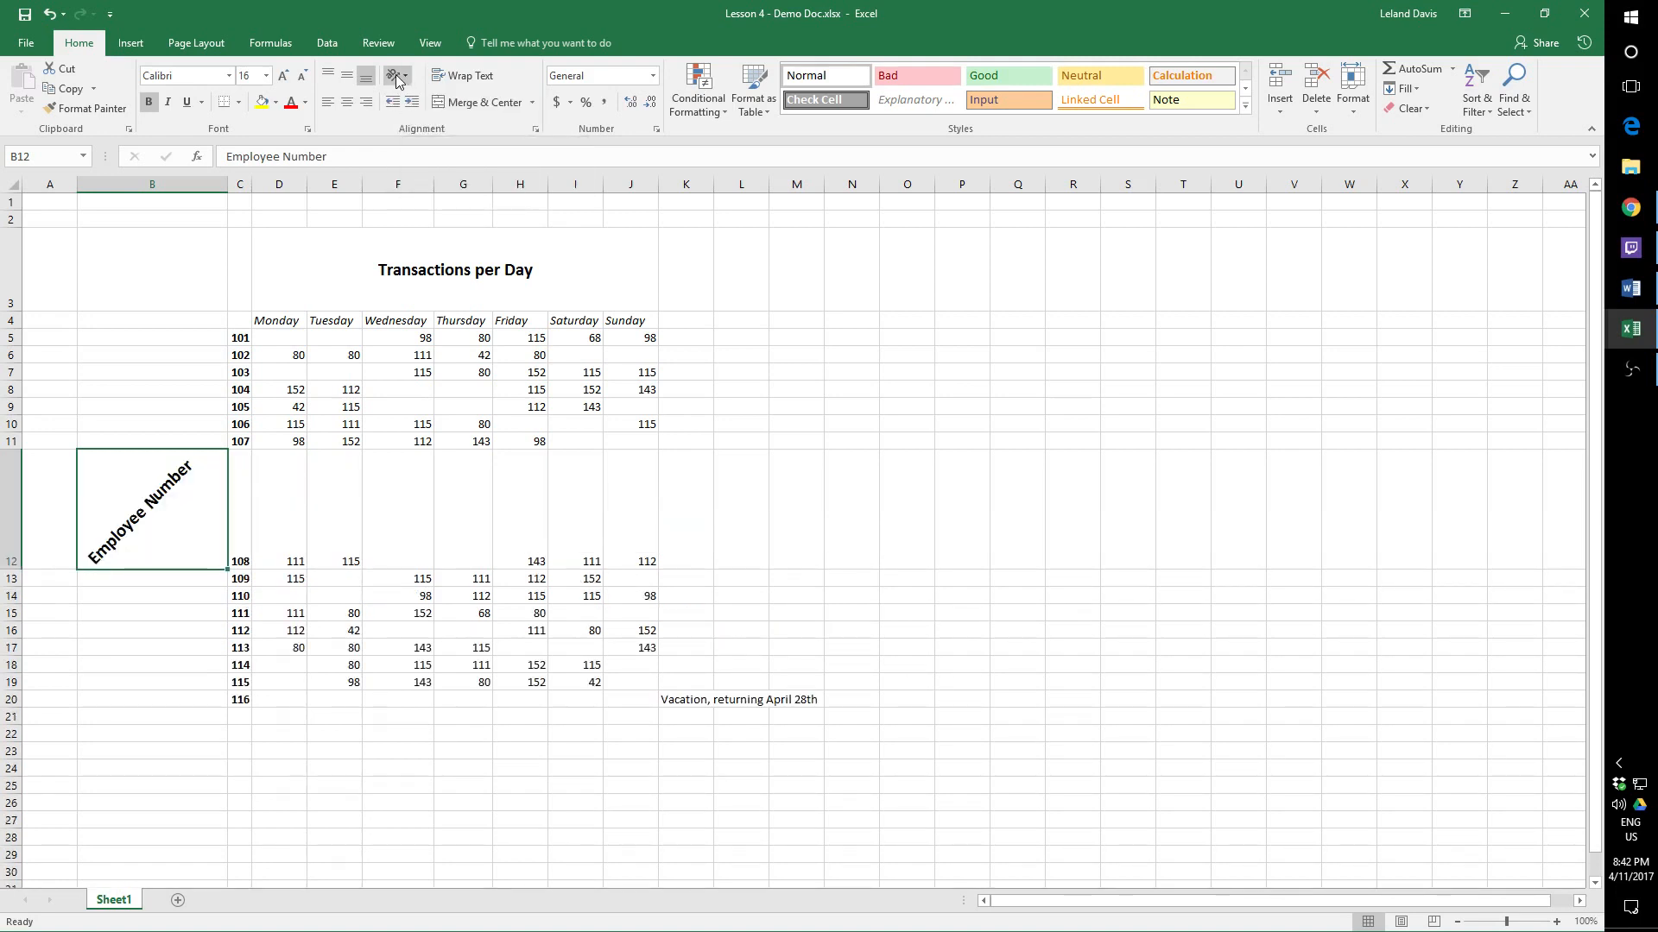
{"action": "left_click", "coordinate": [395, 75]}
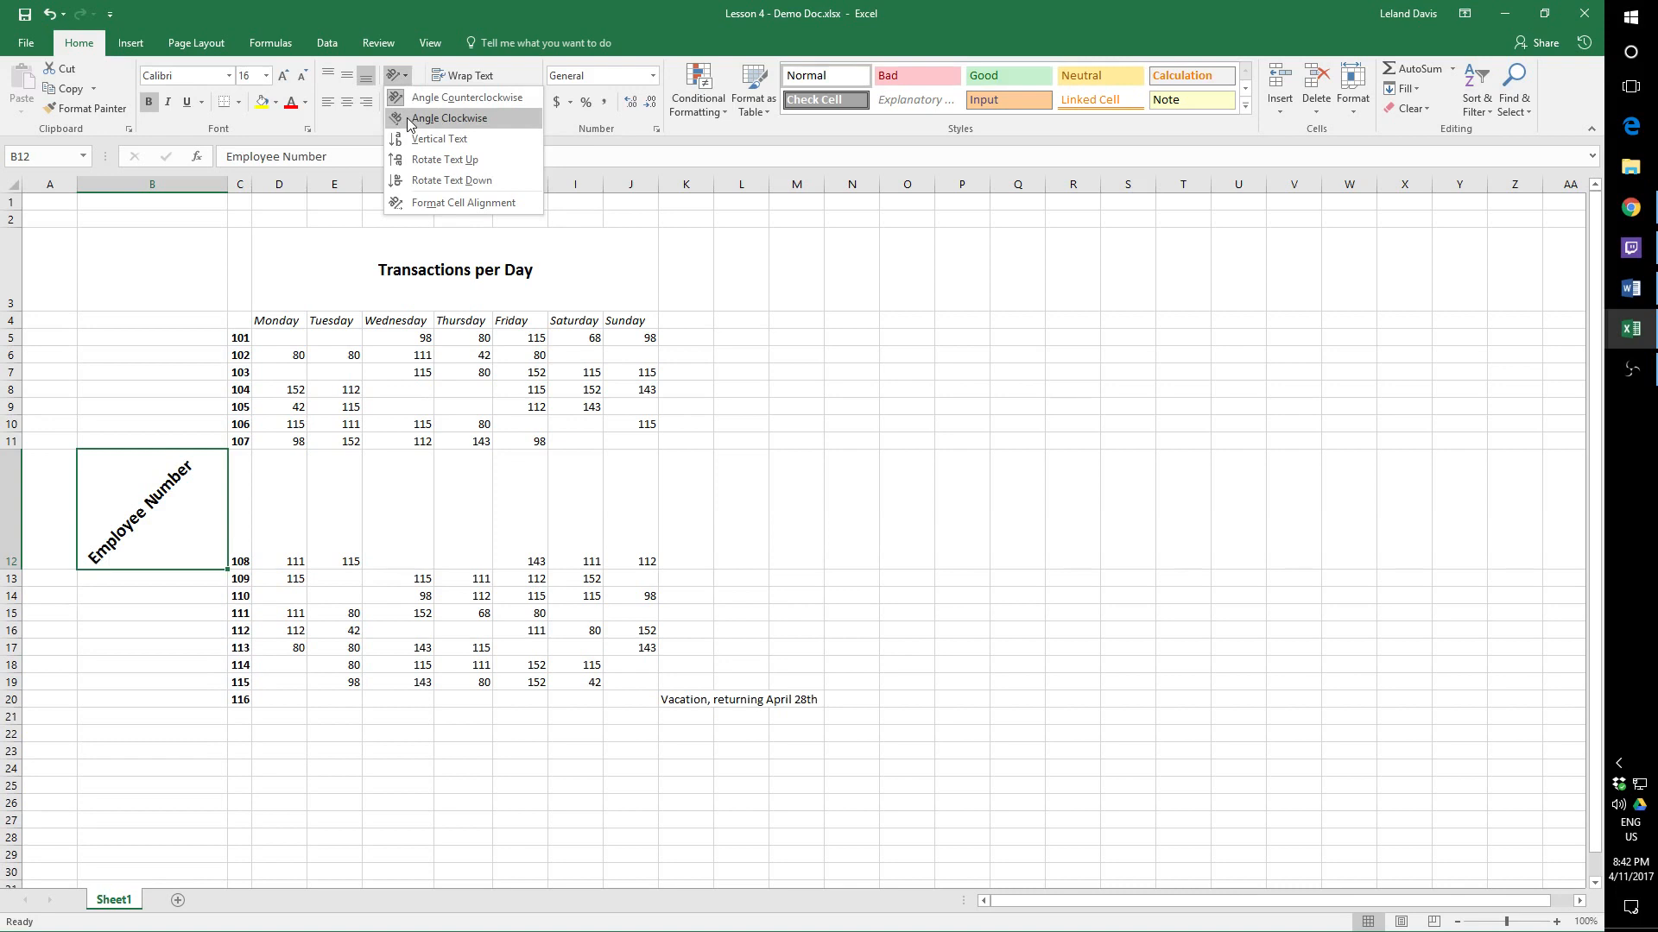
{"action": "left_click", "coordinate": [413, 139]}
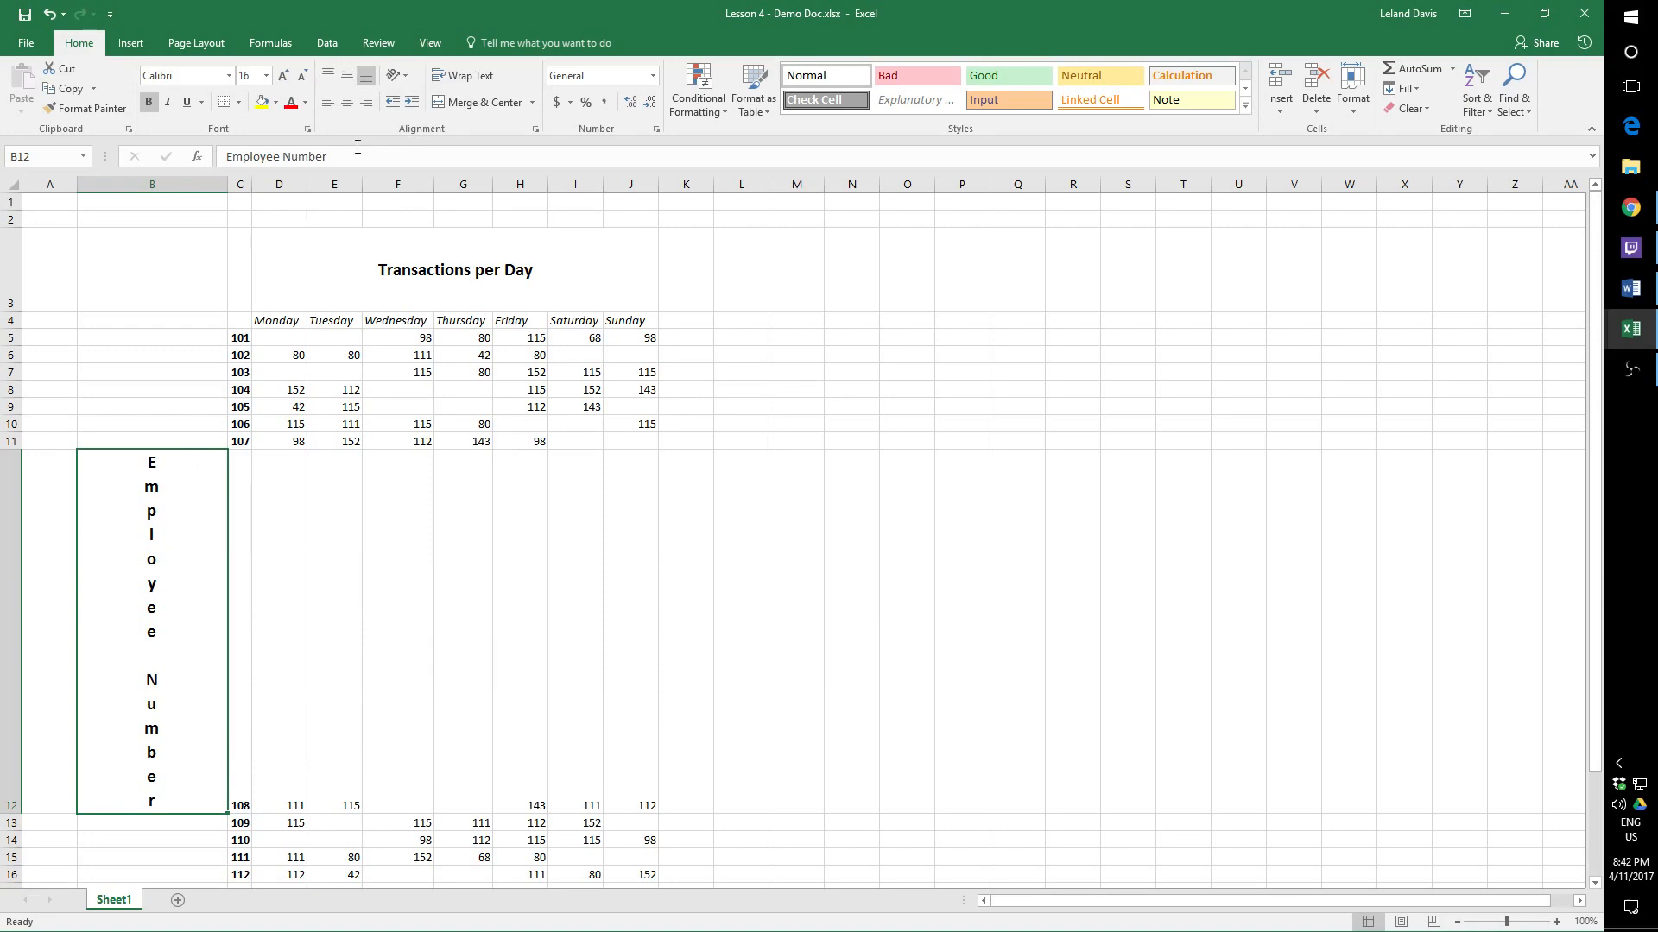
{"action": "left_click", "coordinate": [399, 76]}
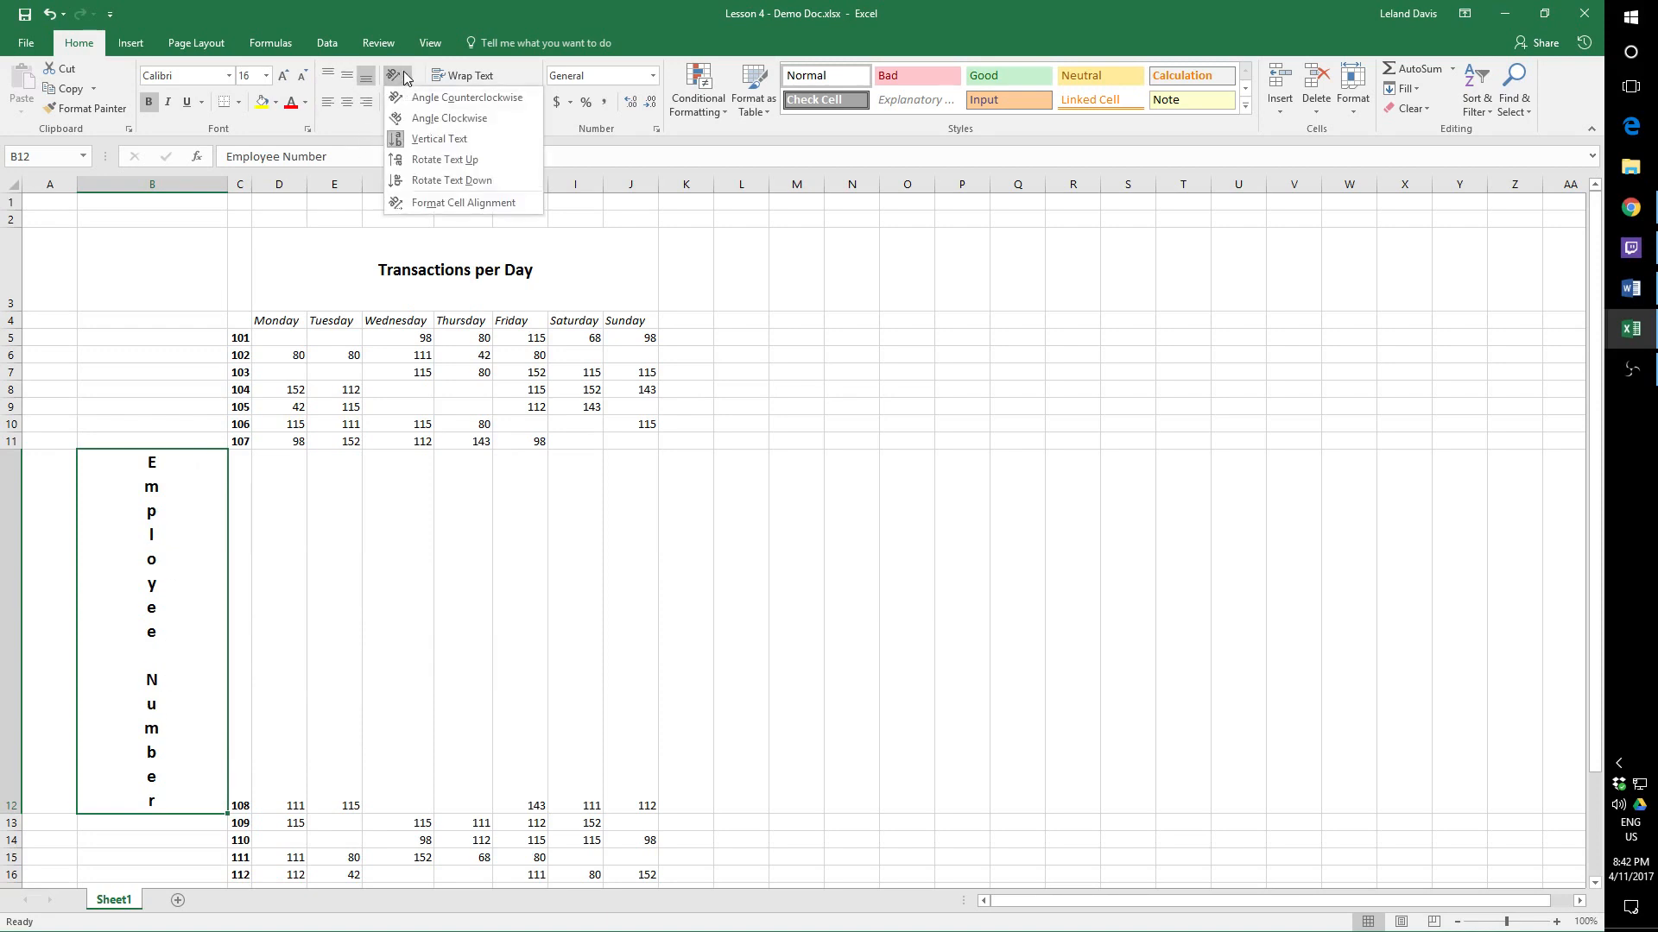
{"action": "left_click", "coordinate": [423, 160]}
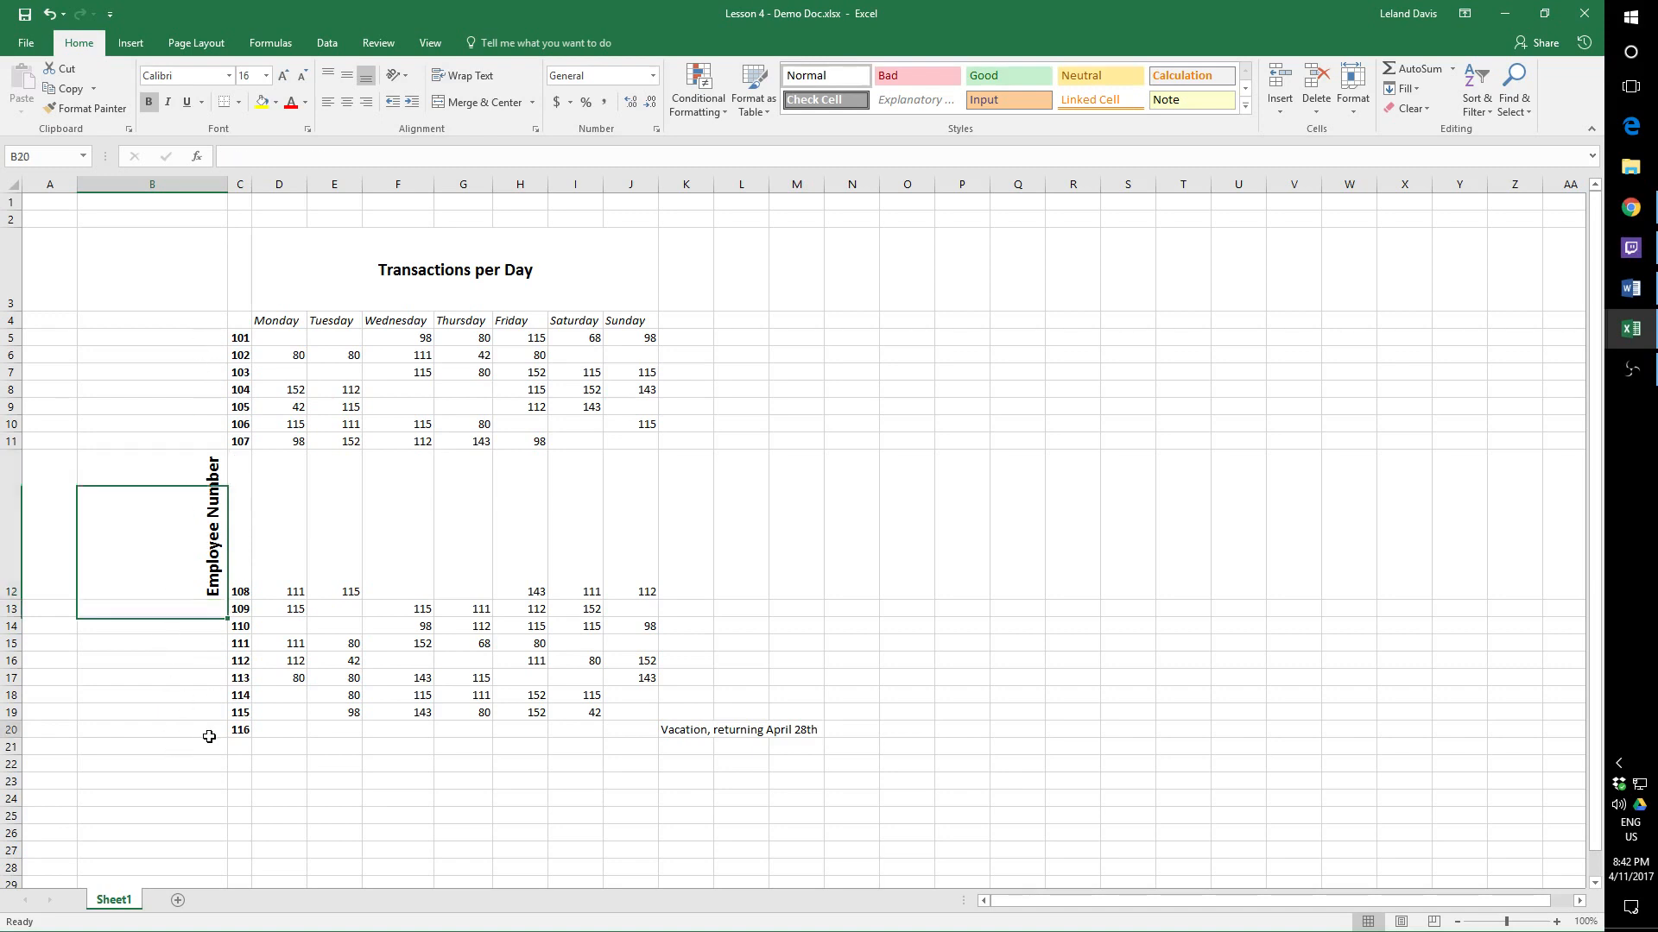
Step: Merge and center cells B5:B20 so the "Employee Number" header spans all the employee rows
{"action": "left_click", "coordinate": [208, 734]}
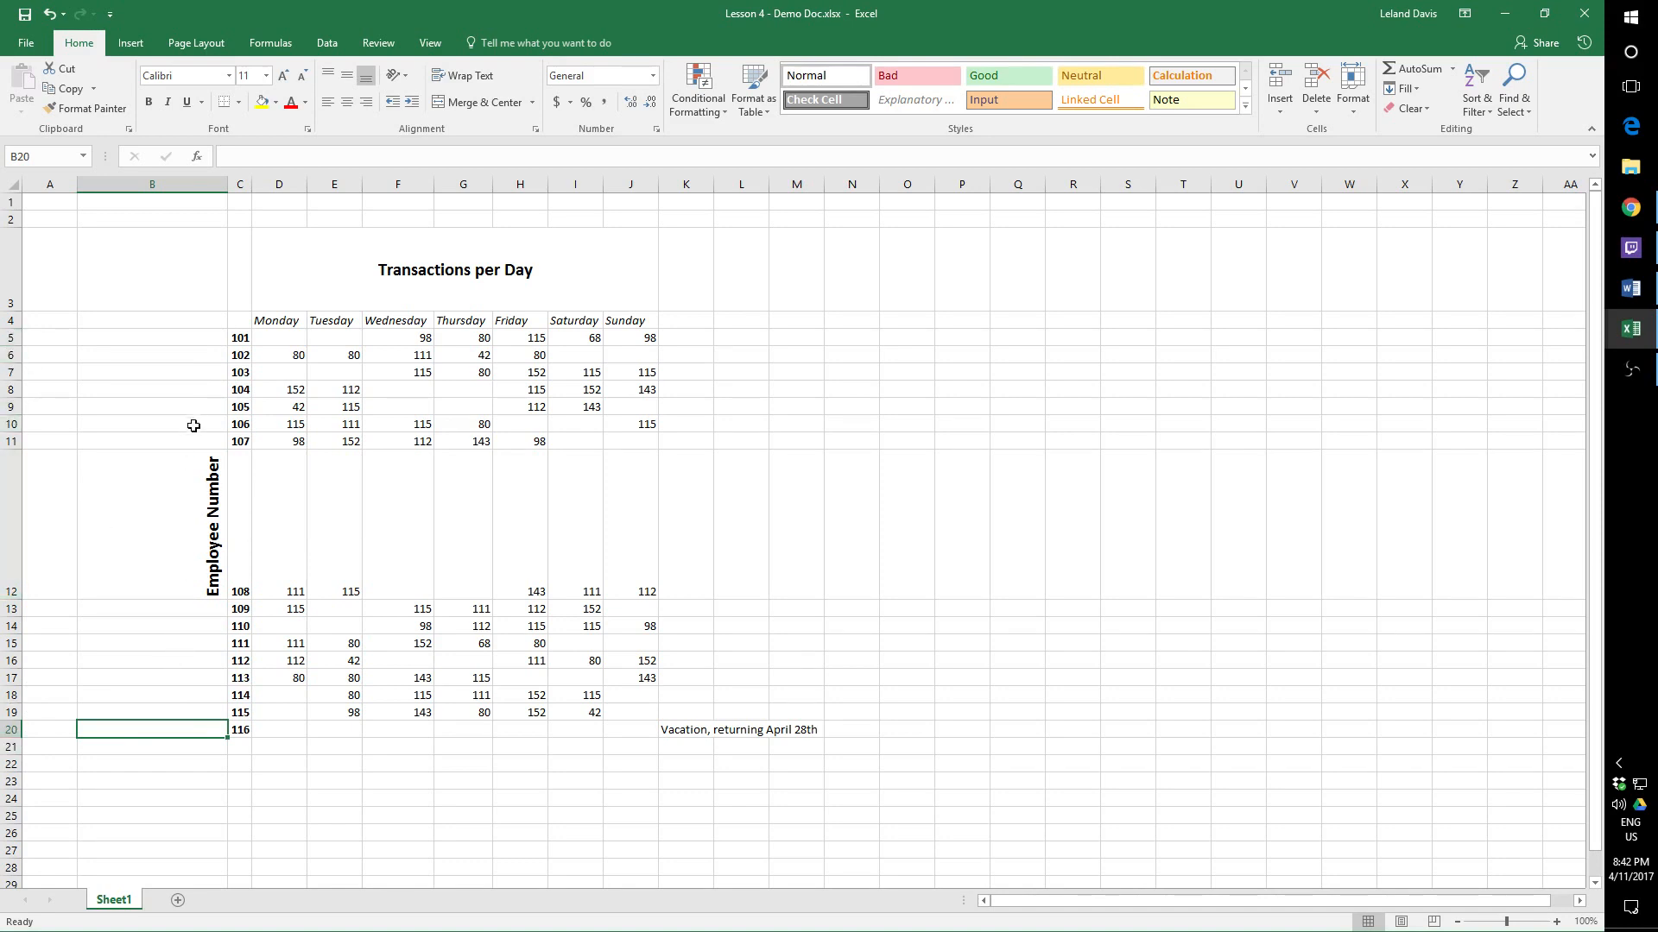
{"action": "left_click", "coordinate": [198, 337], "text": "shift"}
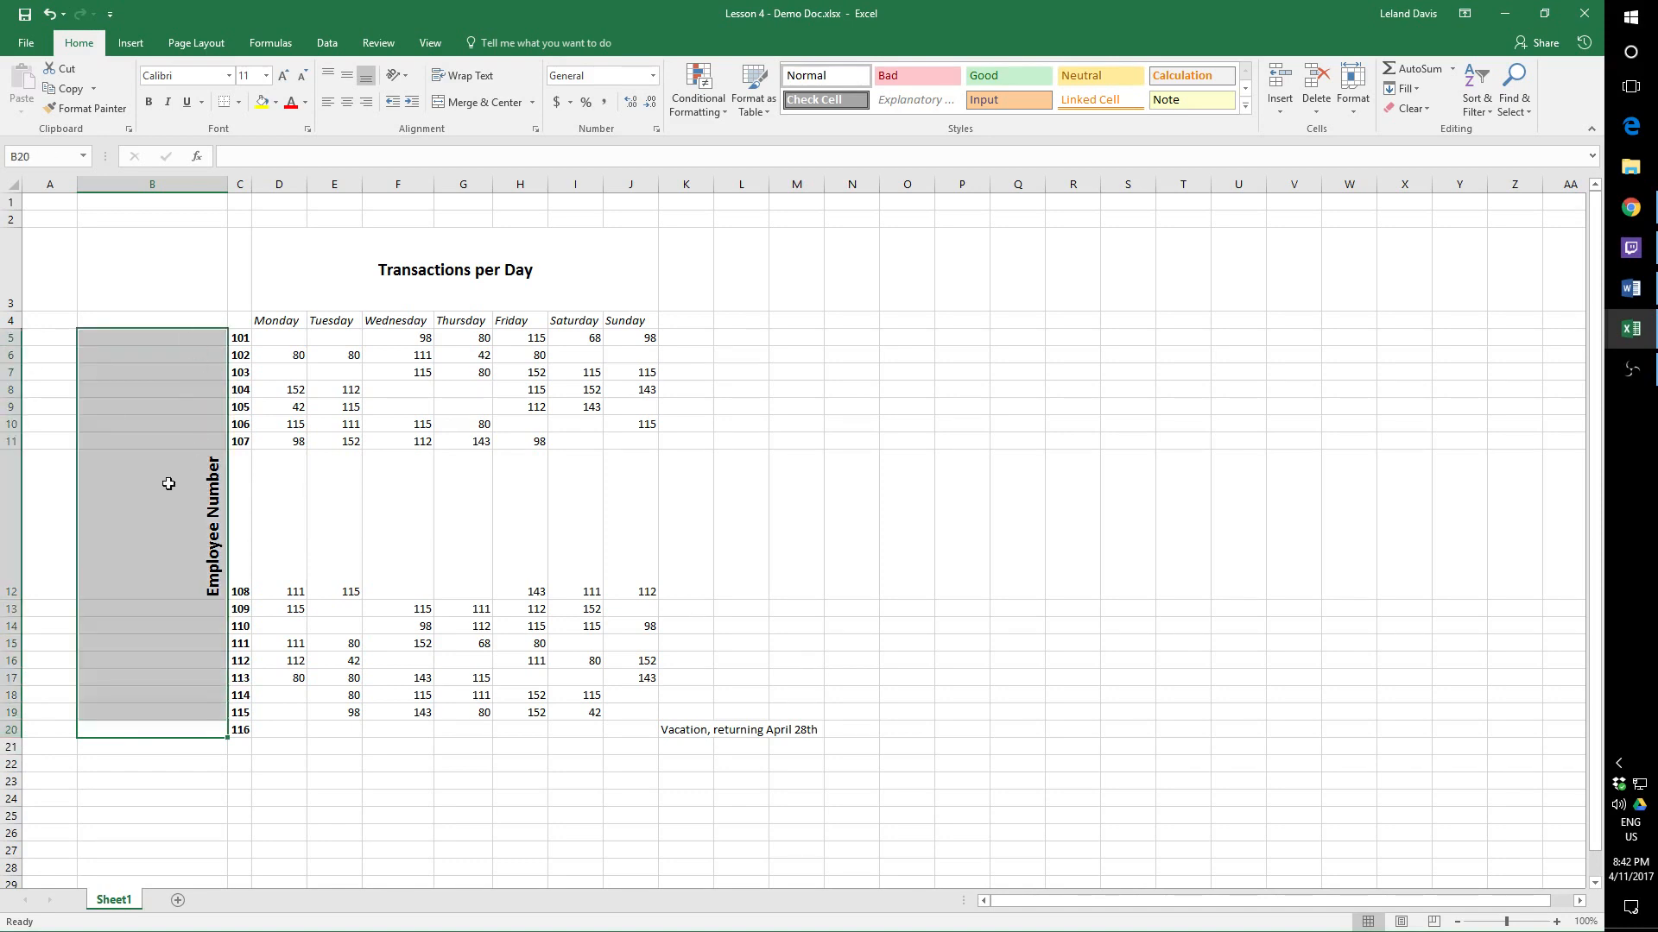
{"action": "left_click", "coordinate": [484, 102]}
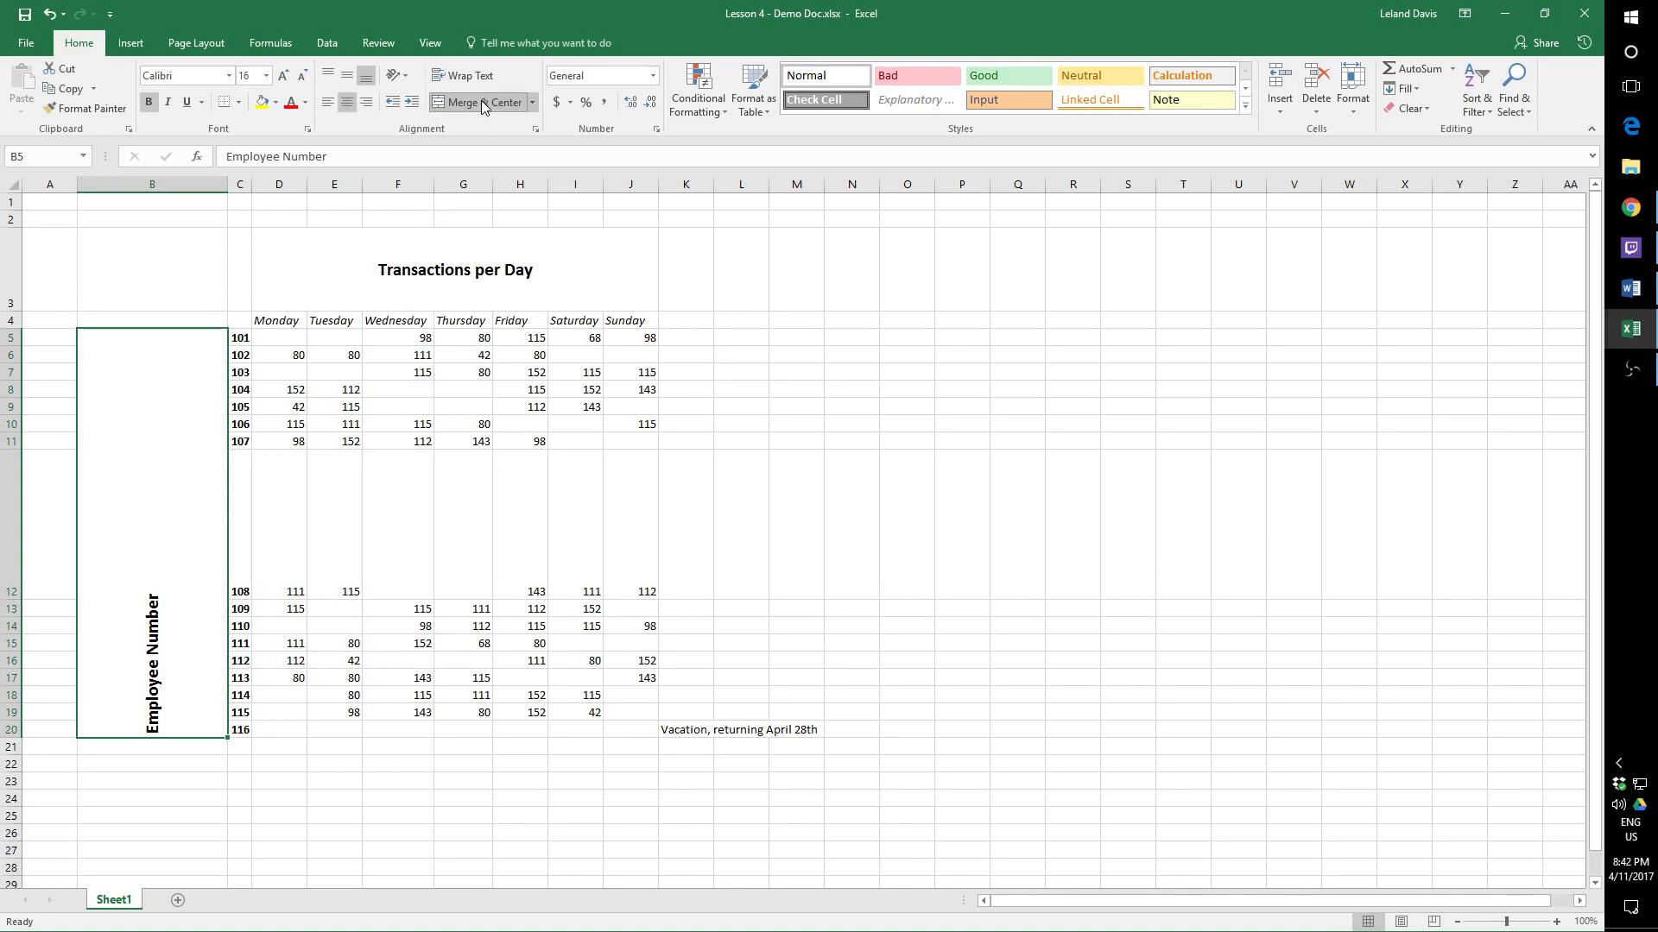
Step: Middle-align the merged "Employee Number" header with horizontal centering, and auto-fit column B to it
{"action": "left_click", "coordinate": [347, 104]}
{"action": "left_click", "coordinate": [347, 103]}
{"action": "left_click", "coordinate": [349, 79]}
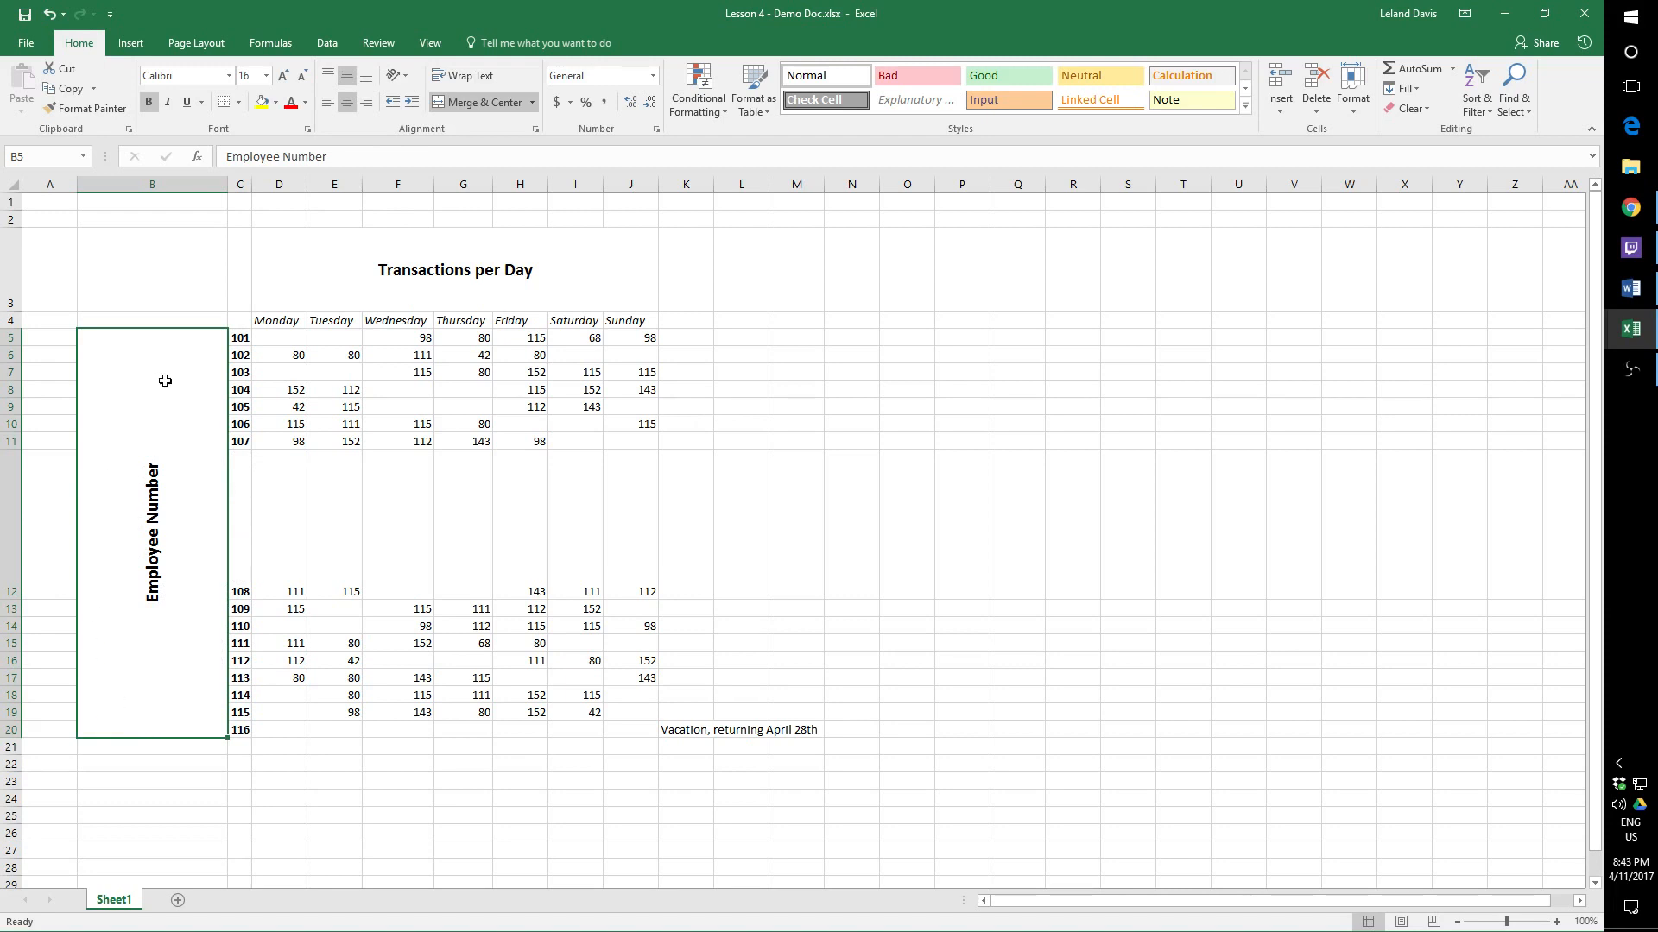
{"action": "double_click", "coordinate": [228, 182]}
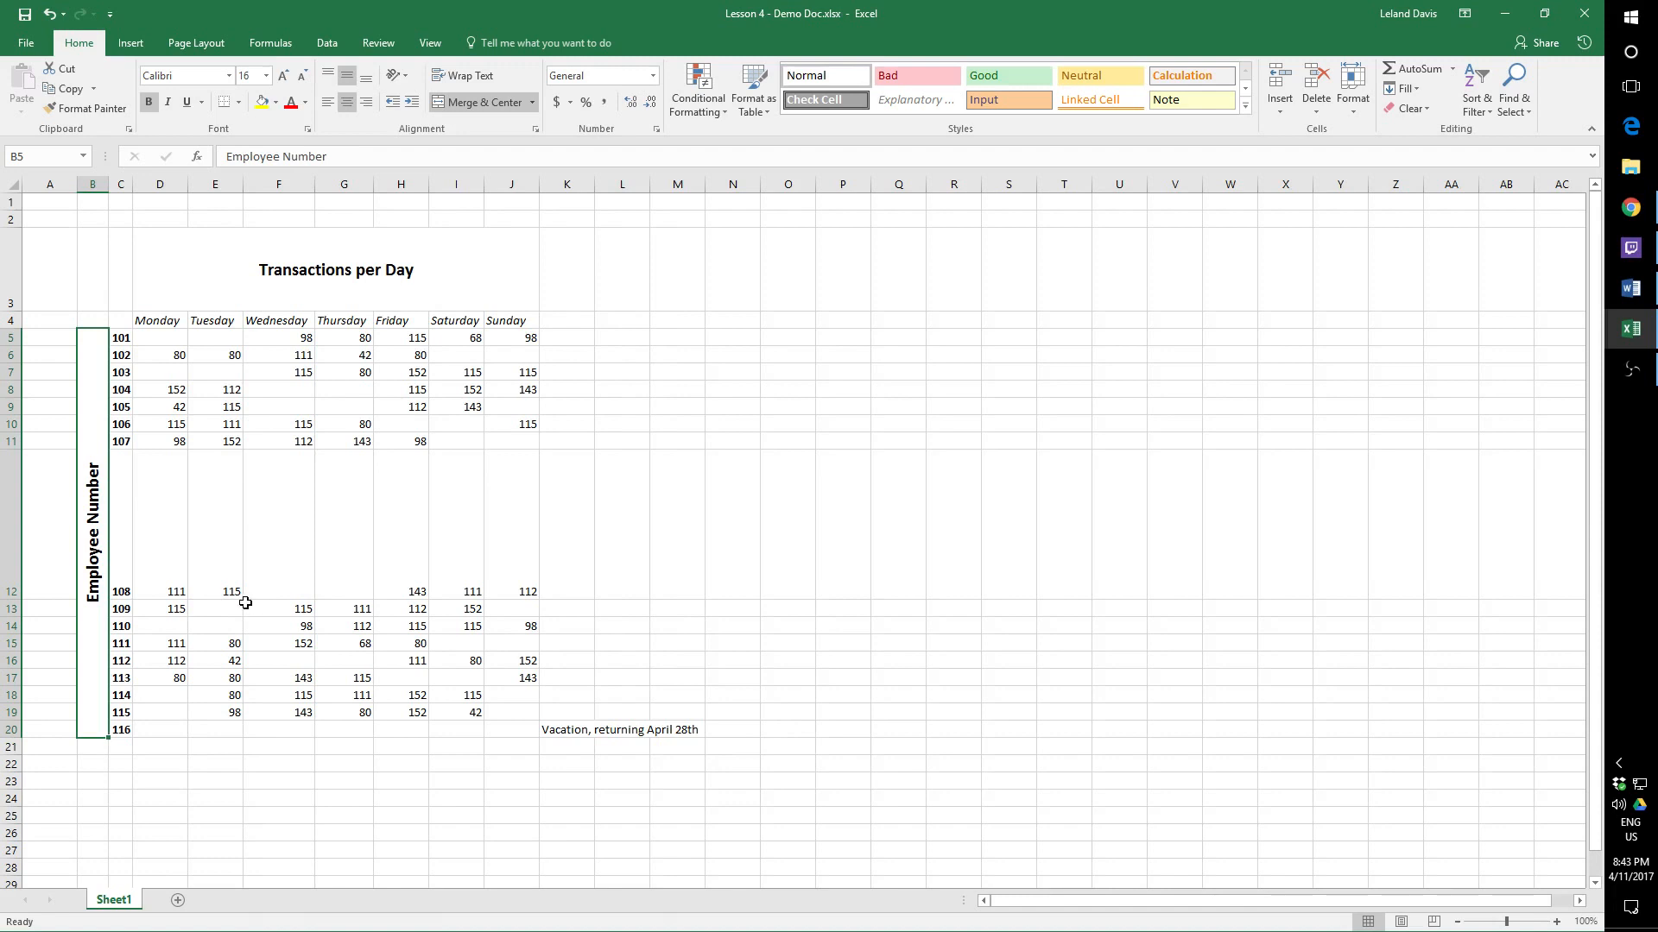
{"action": "left_click", "coordinate": [711, 641]}
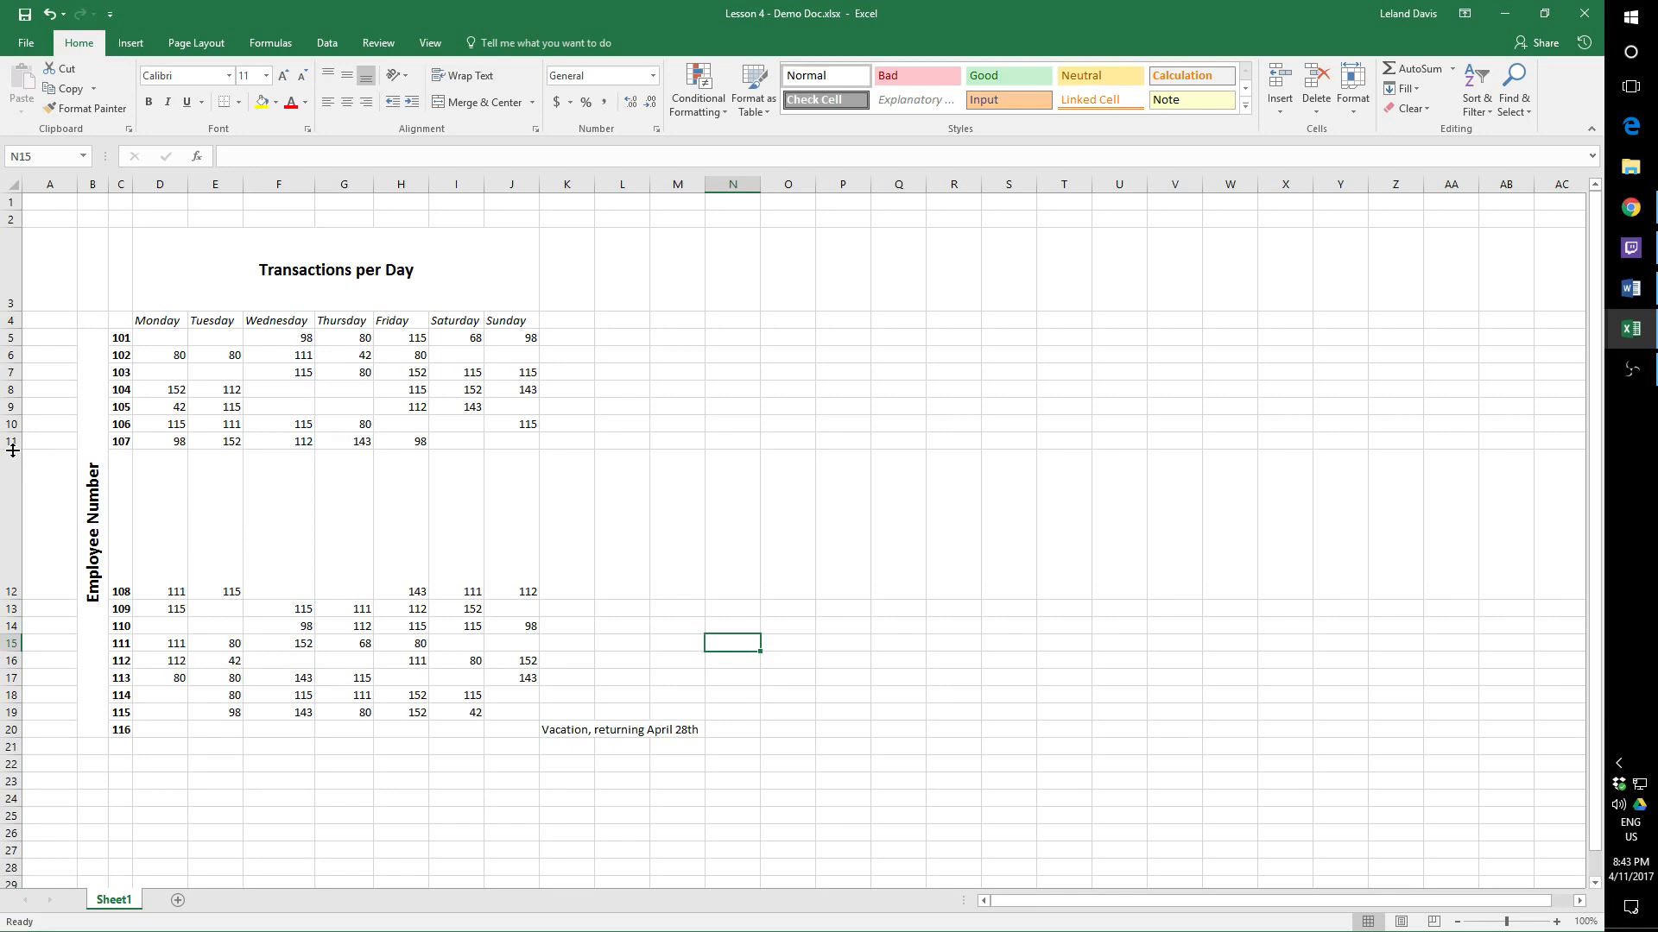
Step: Auto-fit the heights of row 12 and row 3 to their contents
{"action": "double_click", "coordinate": [13, 600]}
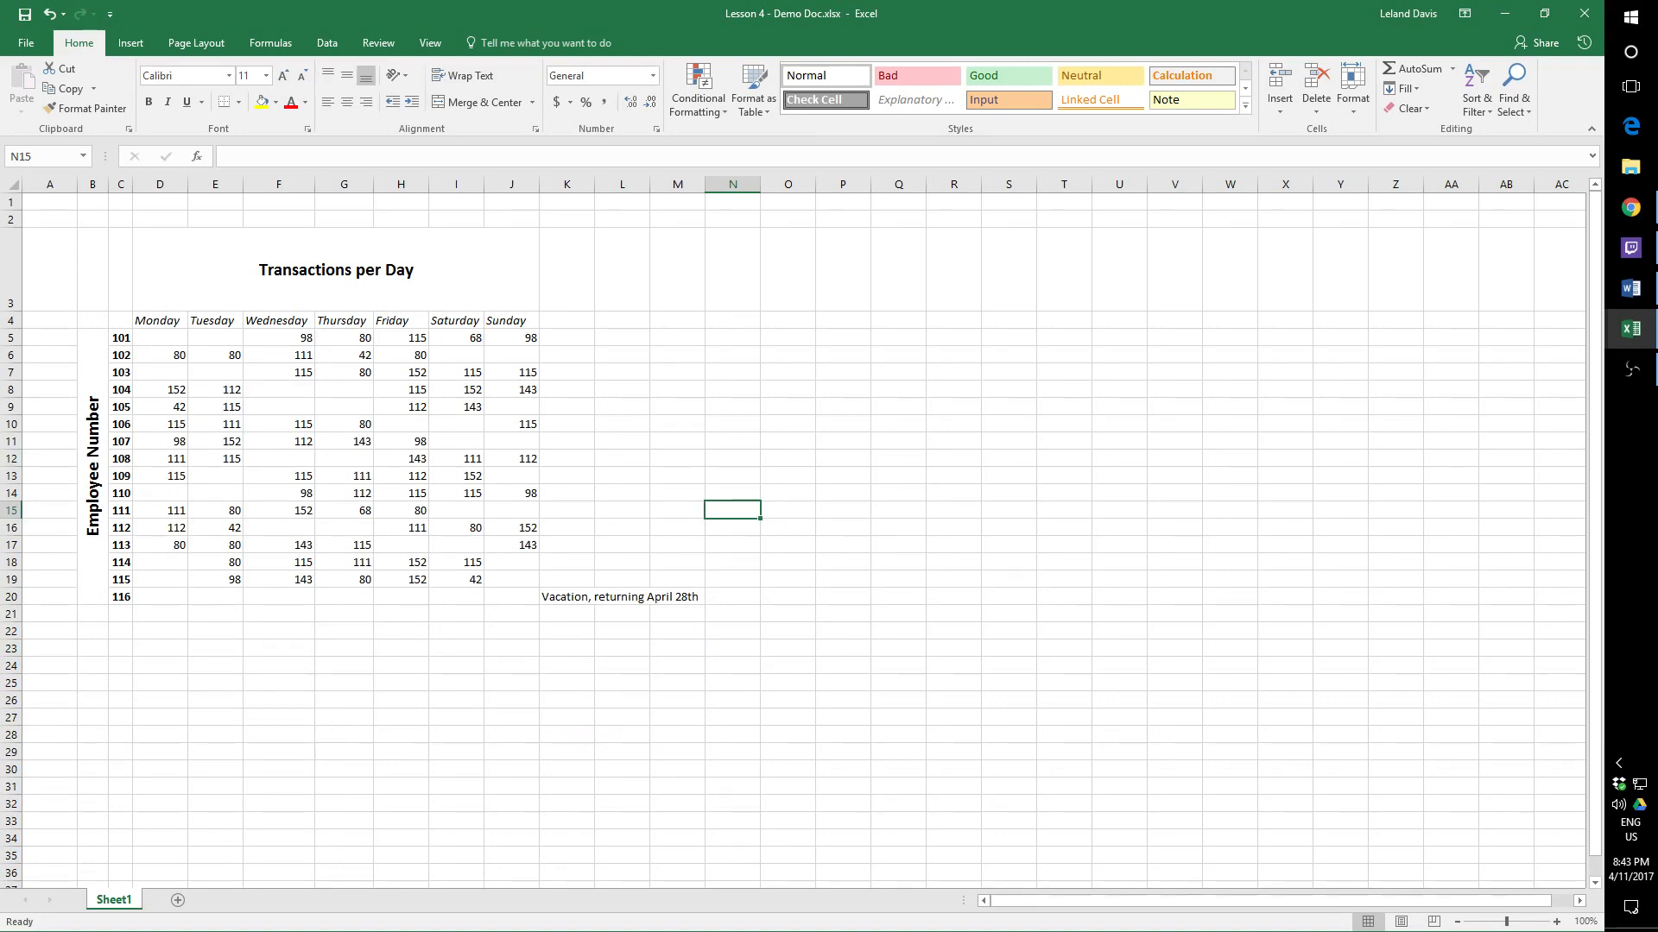
{"action": "left_click", "coordinate": [1630, 288]}
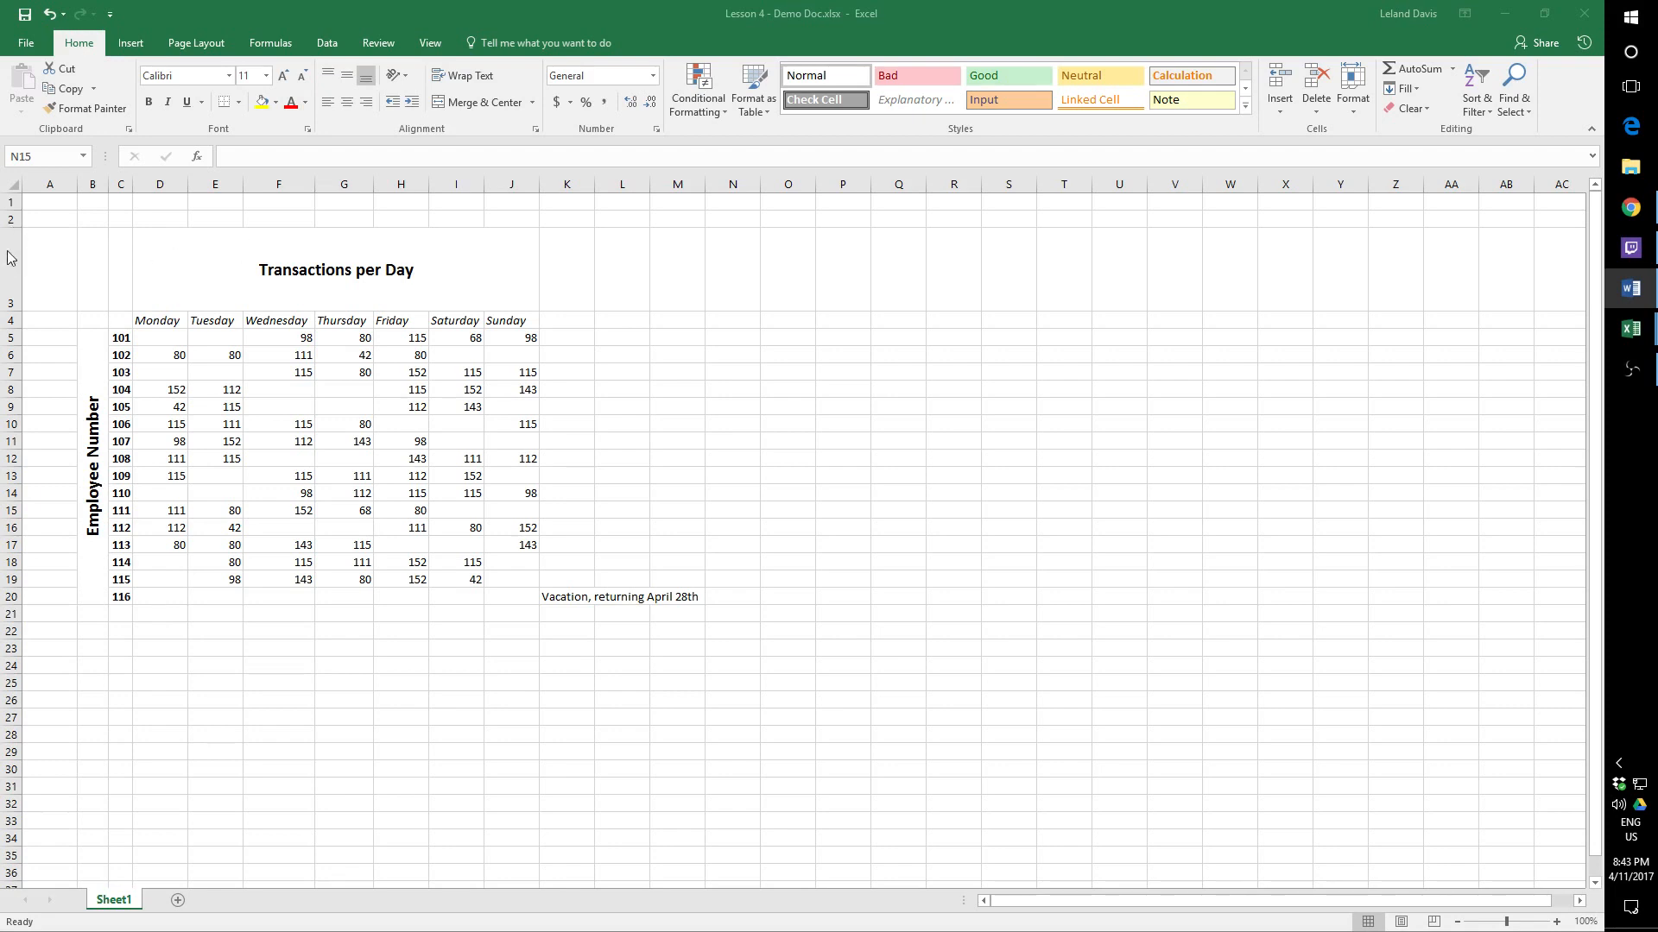
{"action": "left_click", "coordinate": [8, 310]}
{"action": "double_click", "coordinate": [8, 311]}
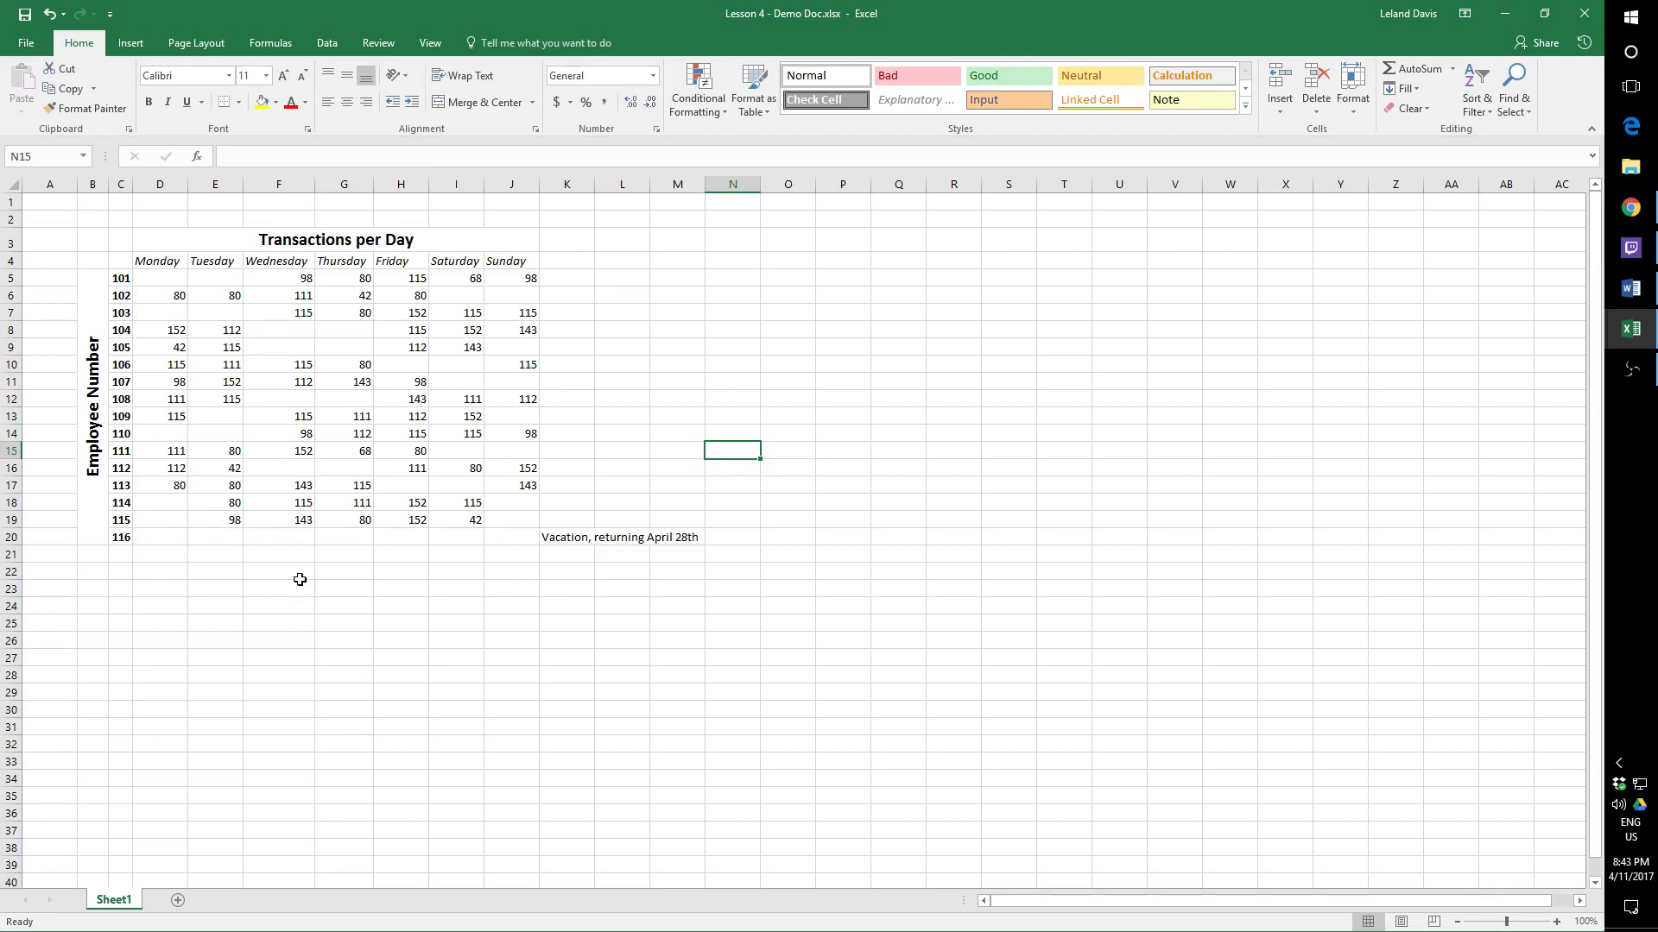
Step: Try entering "text" in cell L20 beside the vacation note, and delete that entry
{"action": "left_click", "coordinate": [573, 541]}
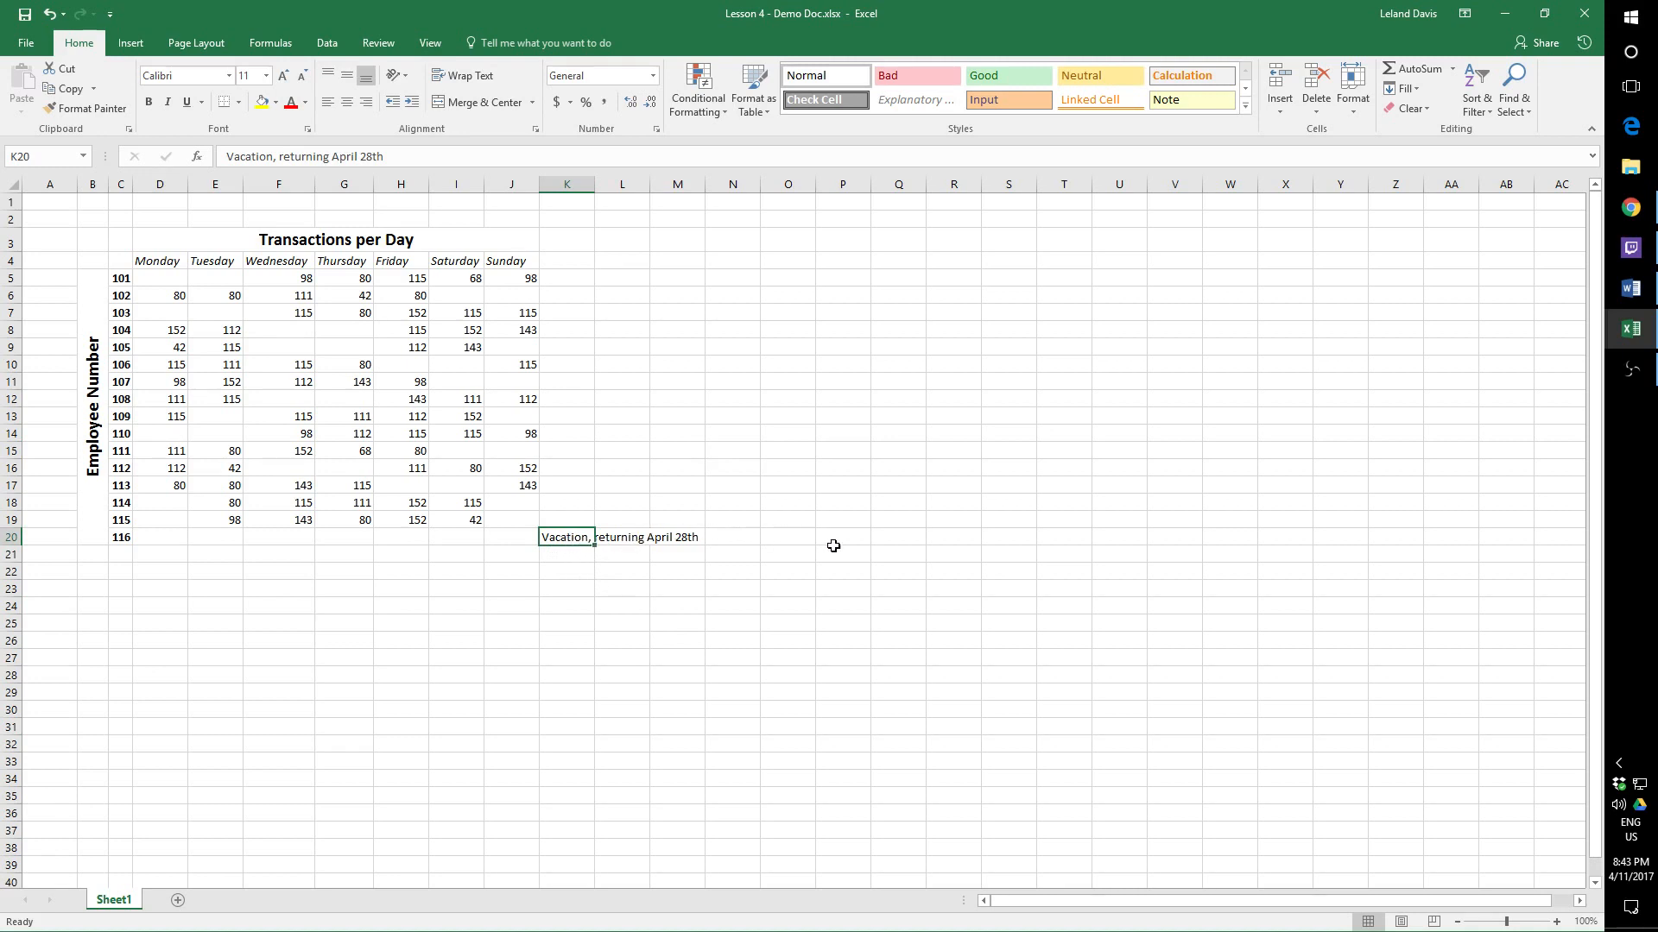
{"action": "left_click", "coordinate": [620, 540]}
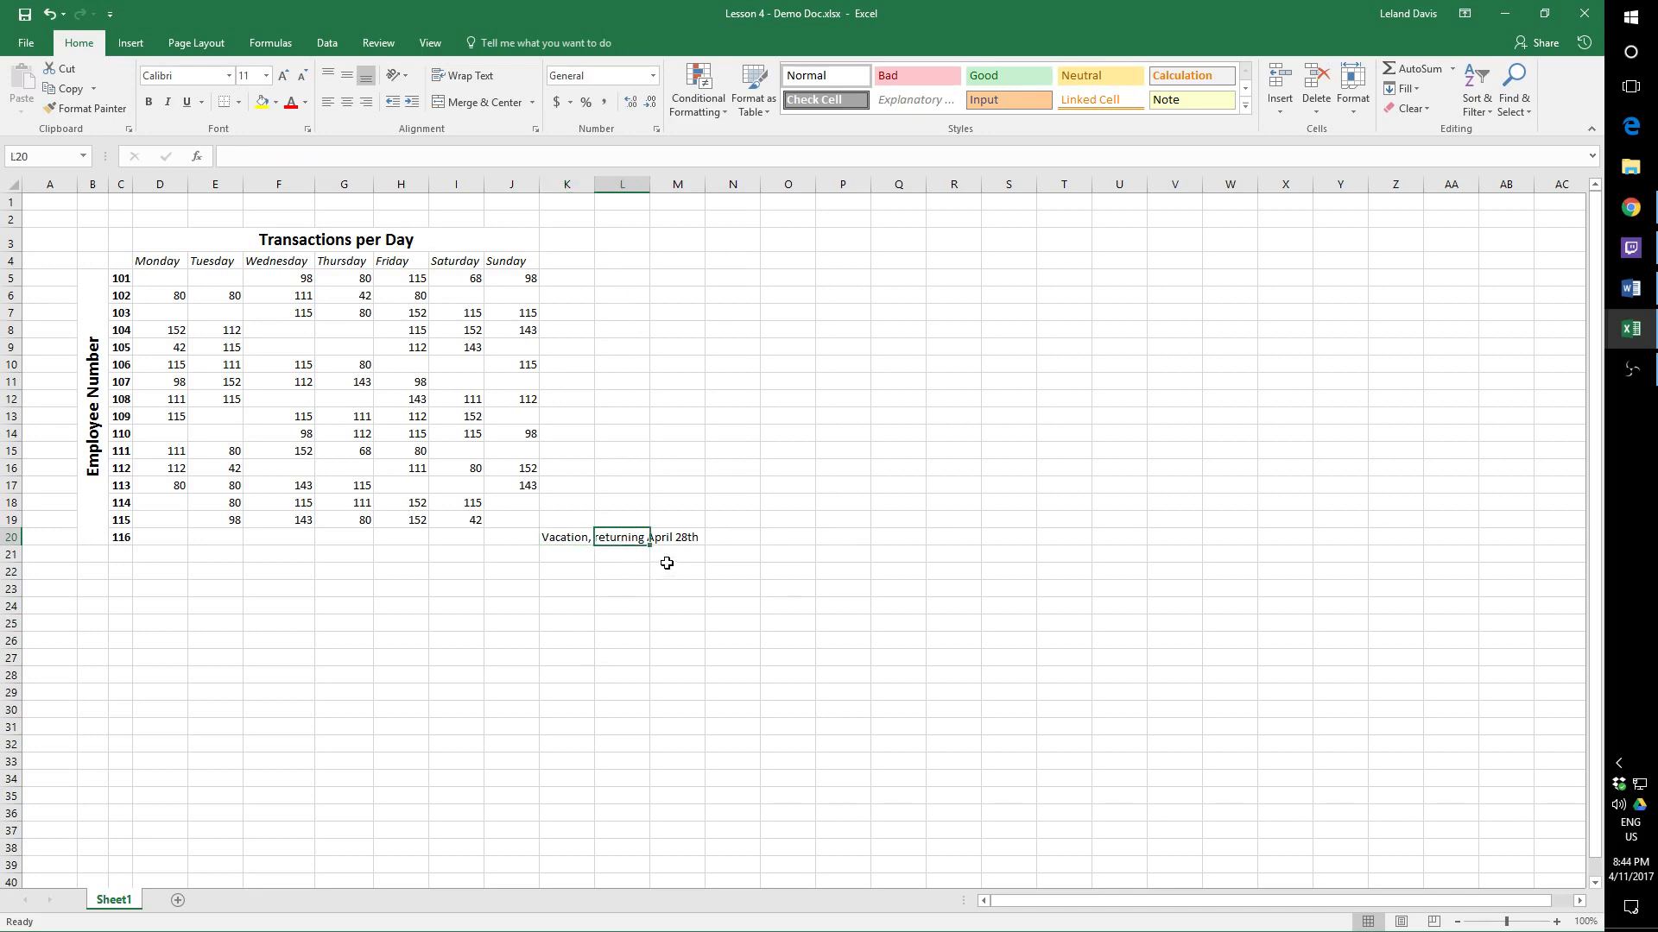
{"action": "type", "text": "text"}
{"action": "left_click", "coordinate": [576, 608]}
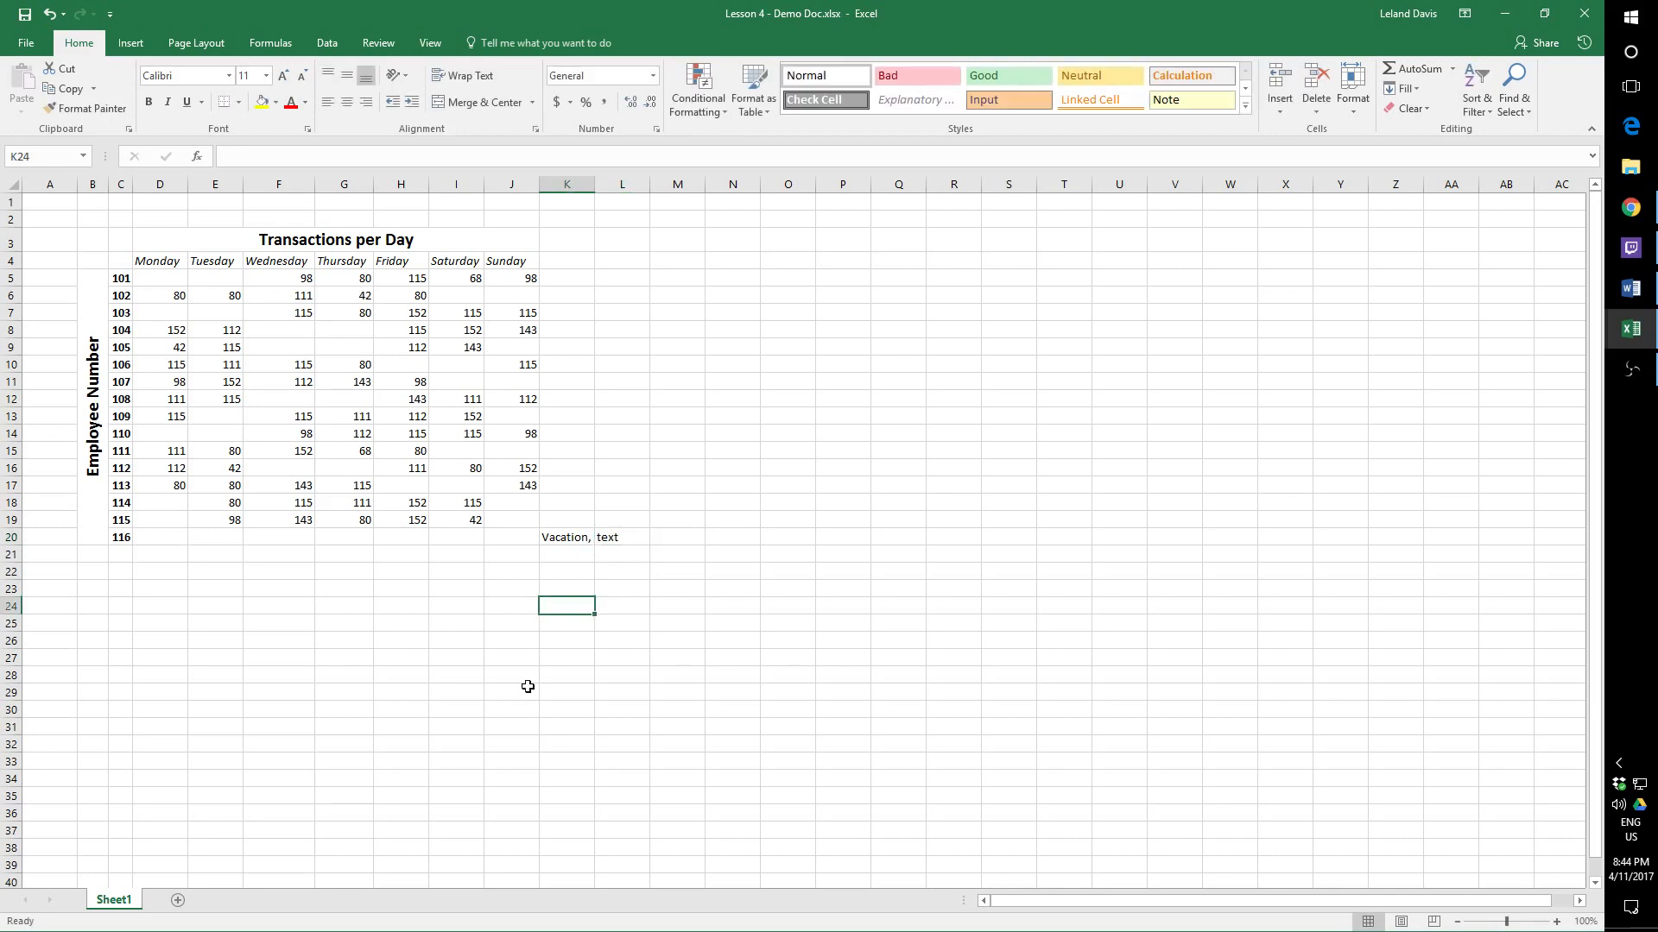
{"action": "left_click", "coordinate": [623, 539]}
{"action": "key", "text": "Delete"}
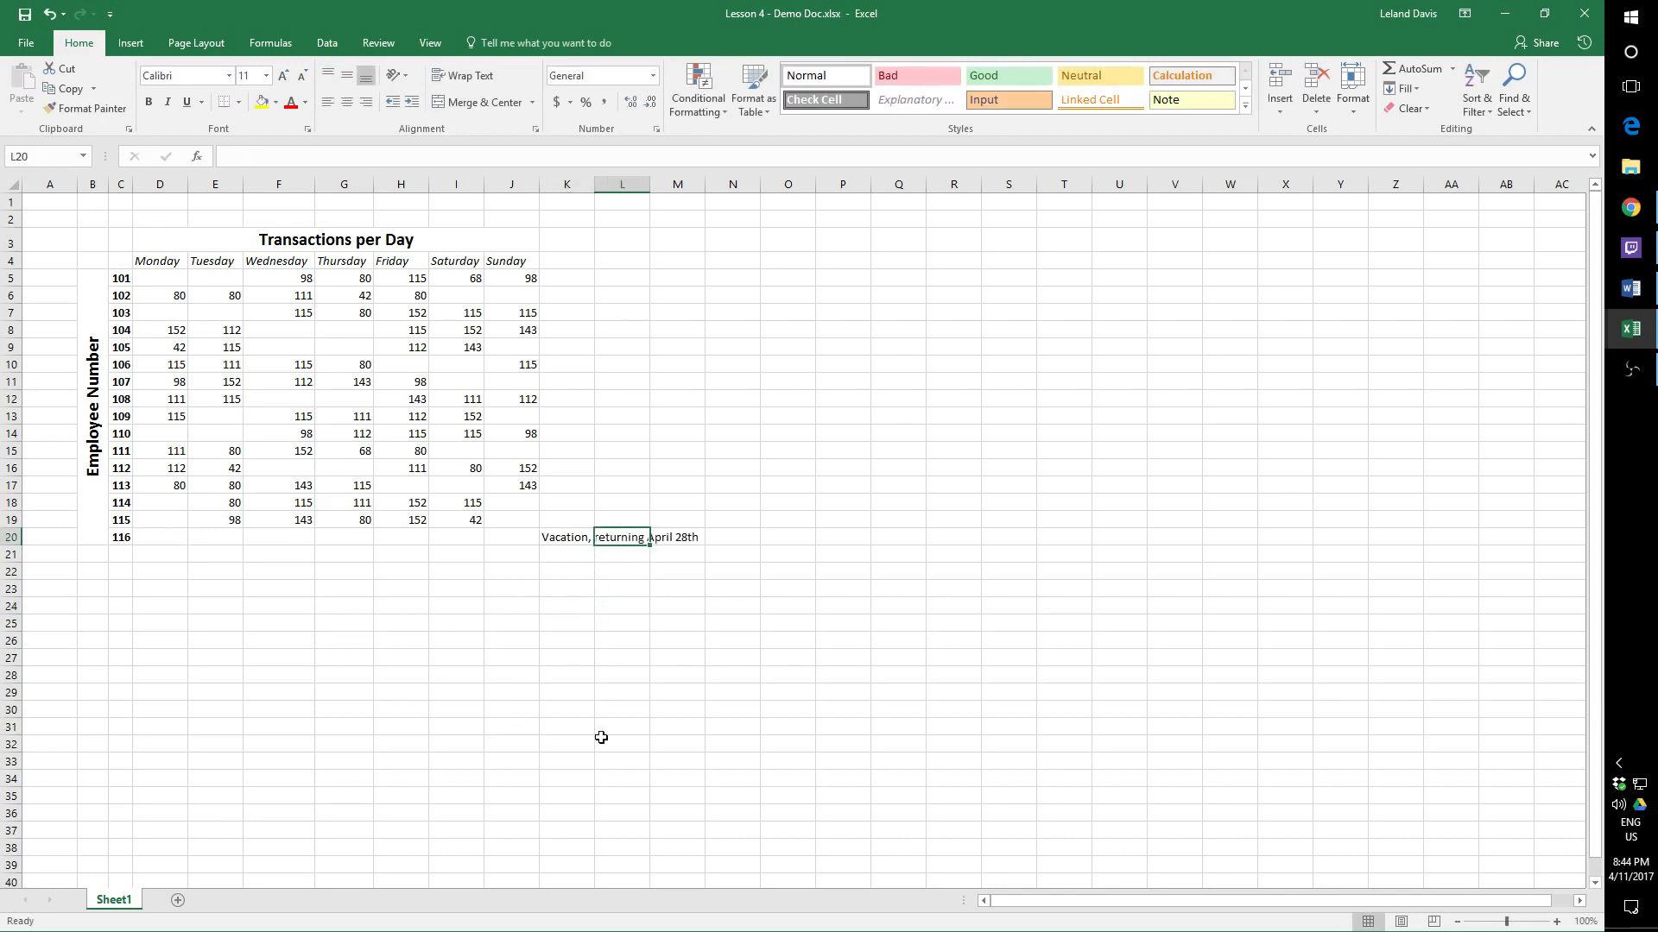
Step: Wrap the vacation note in cell K20 and widen column K so the note fits on two lines
{"action": "left_click", "coordinate": [571, 535]}
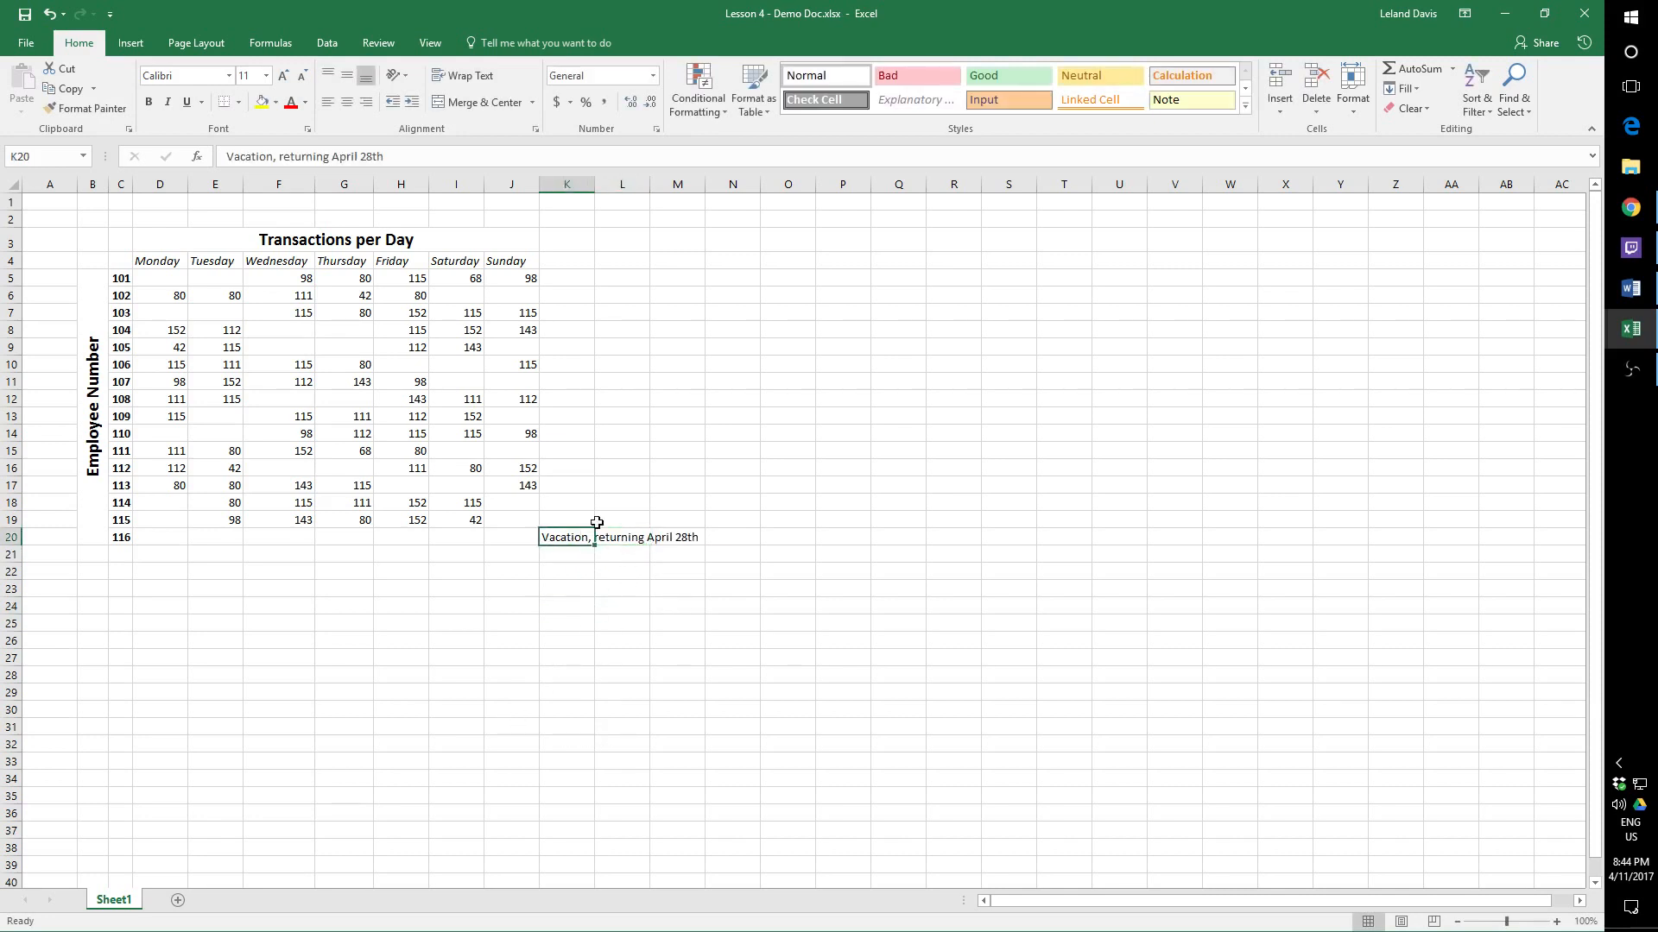
{"action": "left_click", "coordinate": [486, 80]}
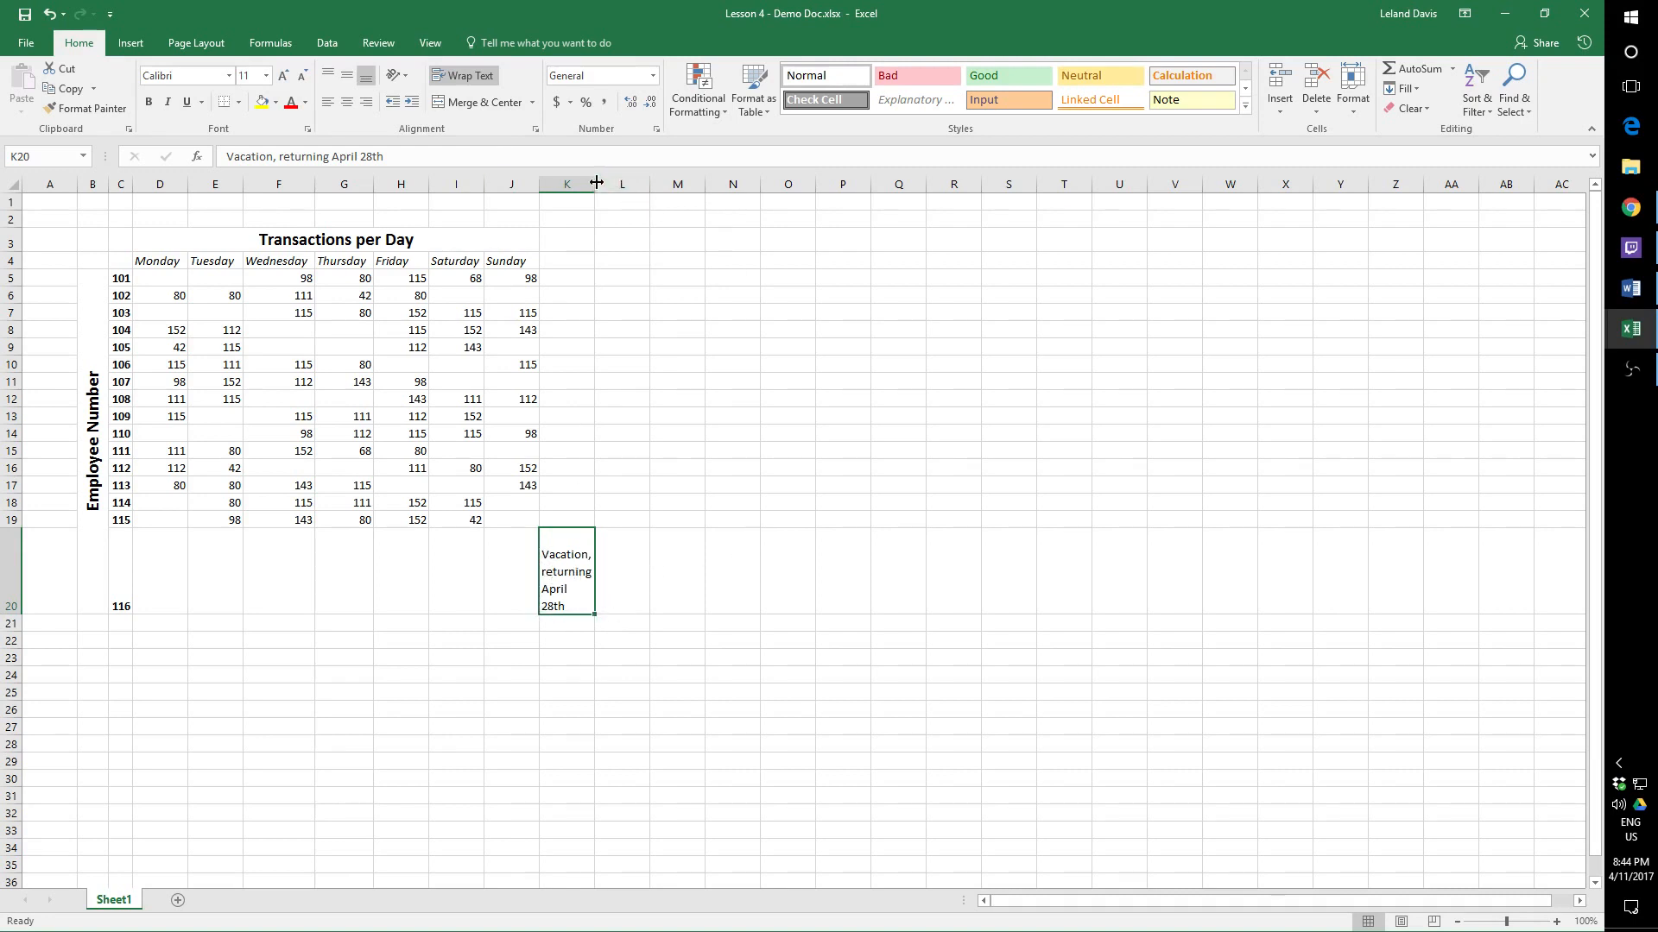
{"action": "left_click_drag", "start_coordinate": [596, 183], "coordinate": [649, 177]}
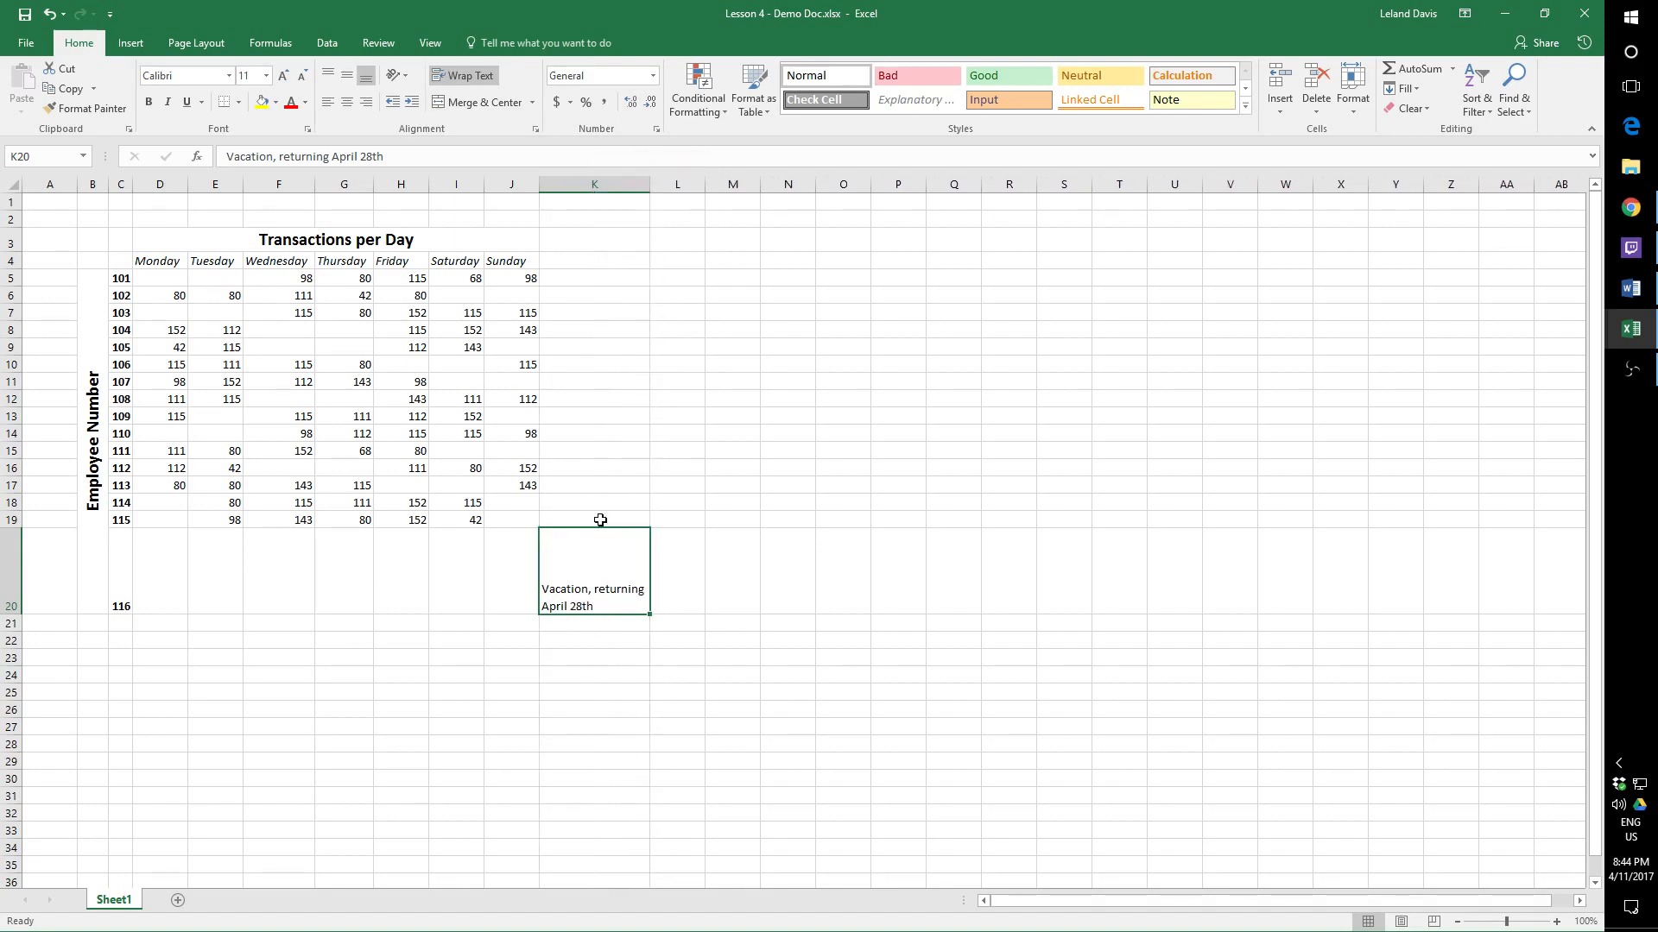
Step: Try centering the vacation note, return it to left alignment, and fit row 20's height to the wrapped text
{"action": "left_click", "coordinate": [347, 101]}
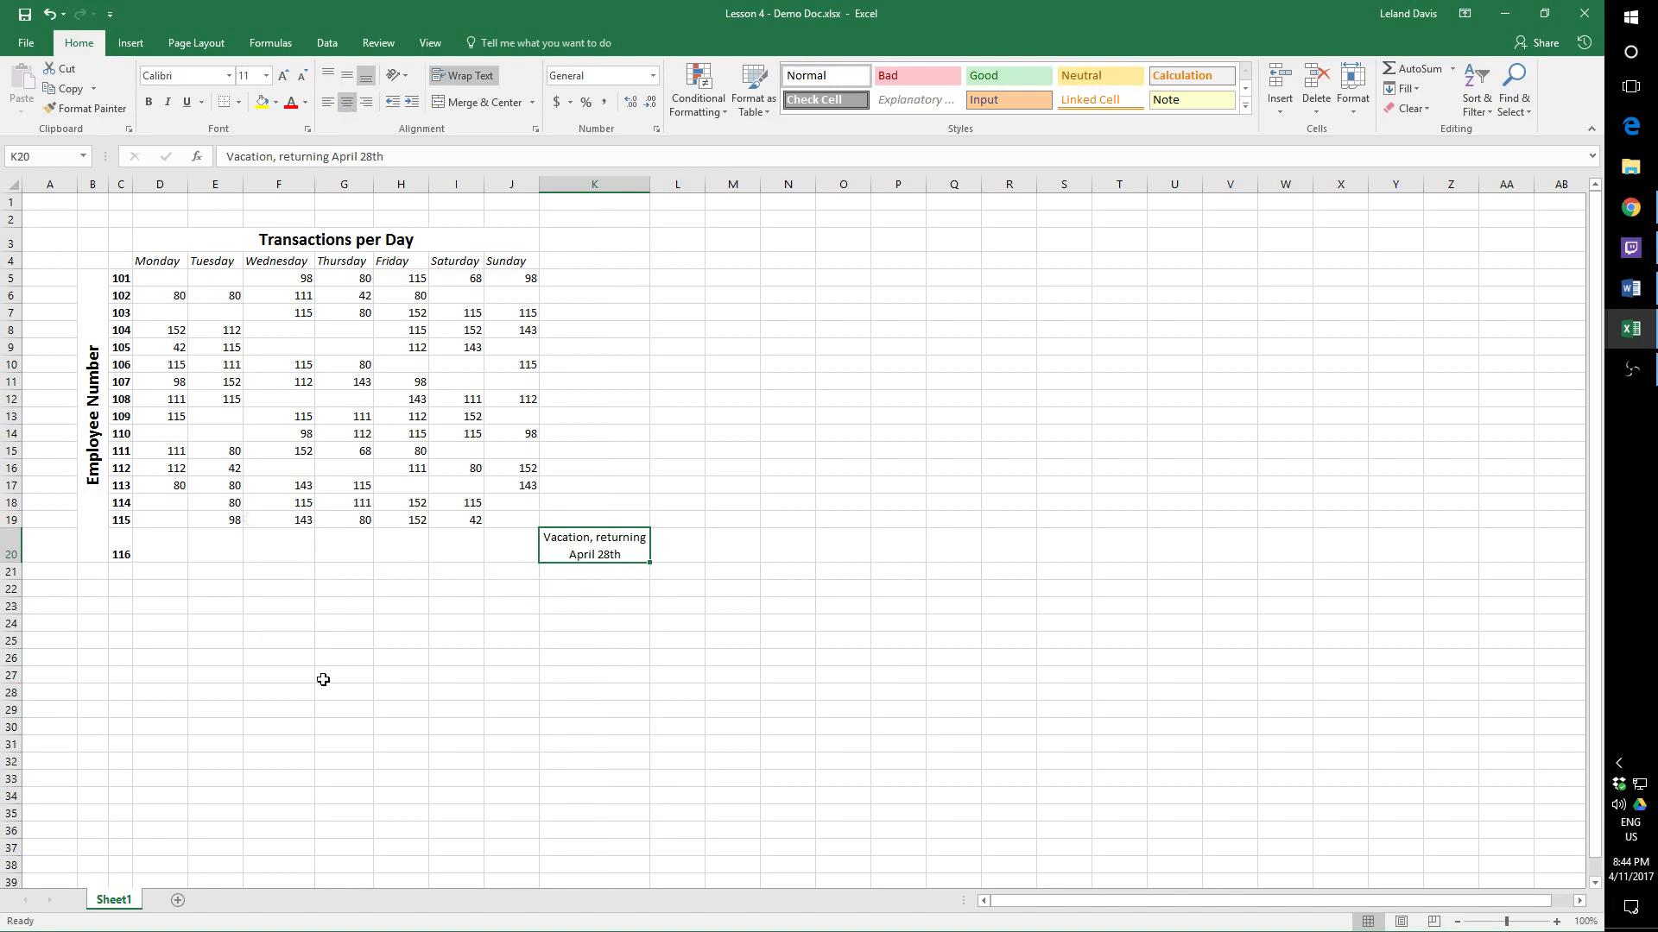
{"action": "left_click", "coordinate": [327, 102]}
{"action": "left_click", "coordinate": [751, 610]}
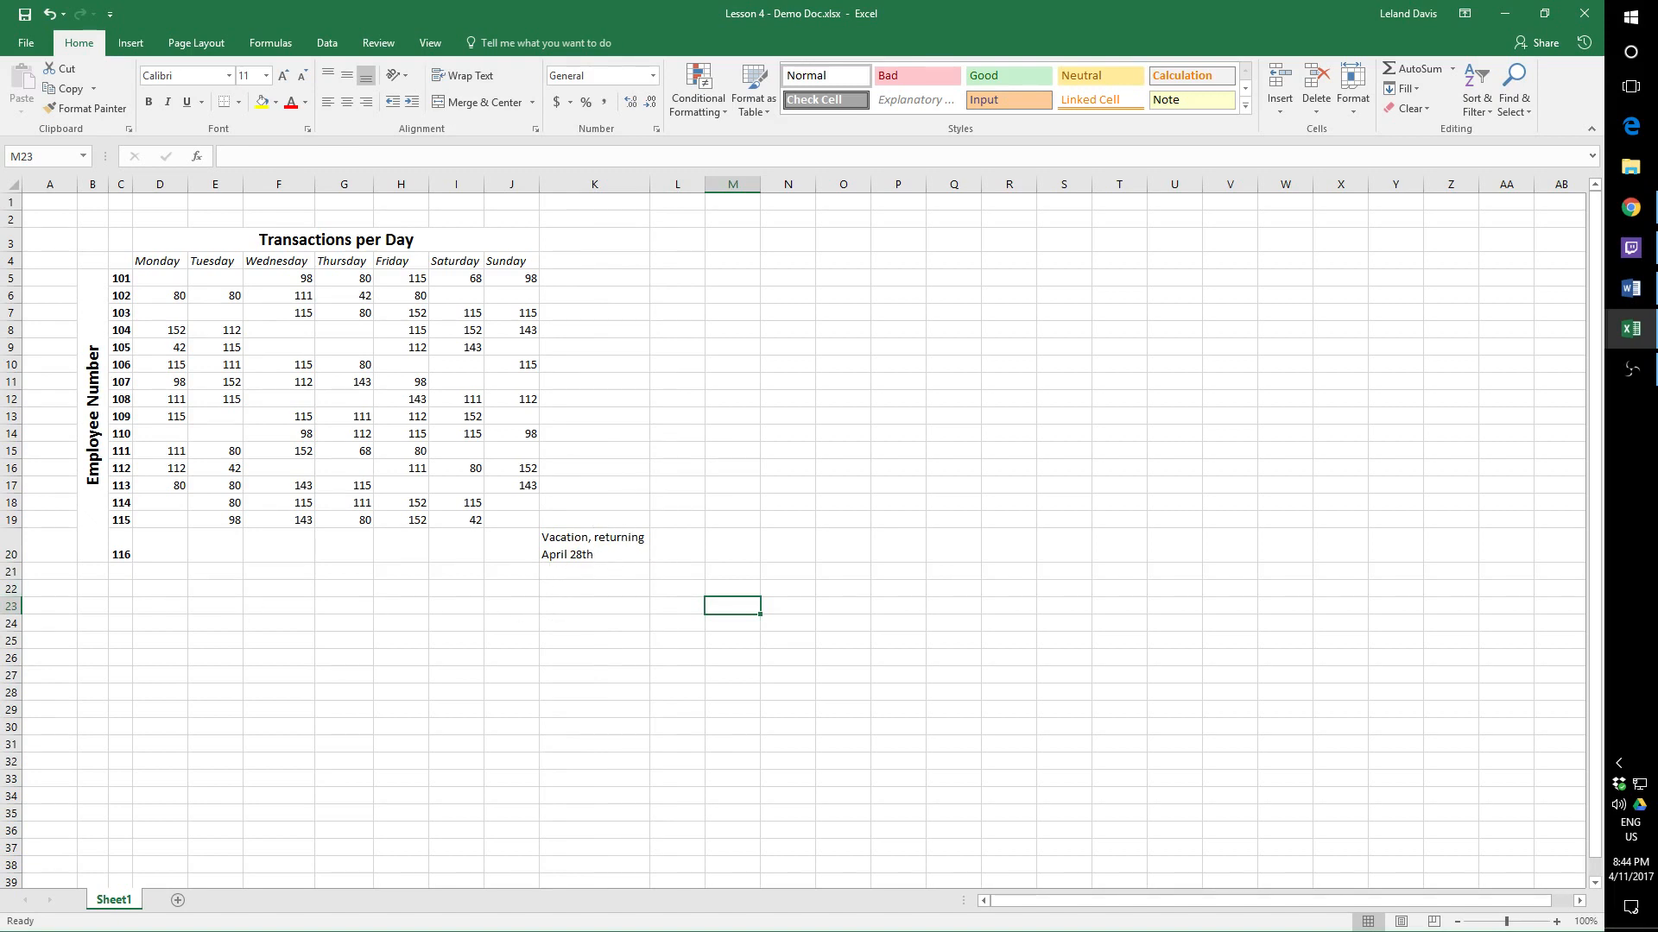
Step: Try formatting B3:K20 as a table without headers in a black-and-gray banded style, and undo it
{"action": "left_click", "coordinate": [1630, 288]}
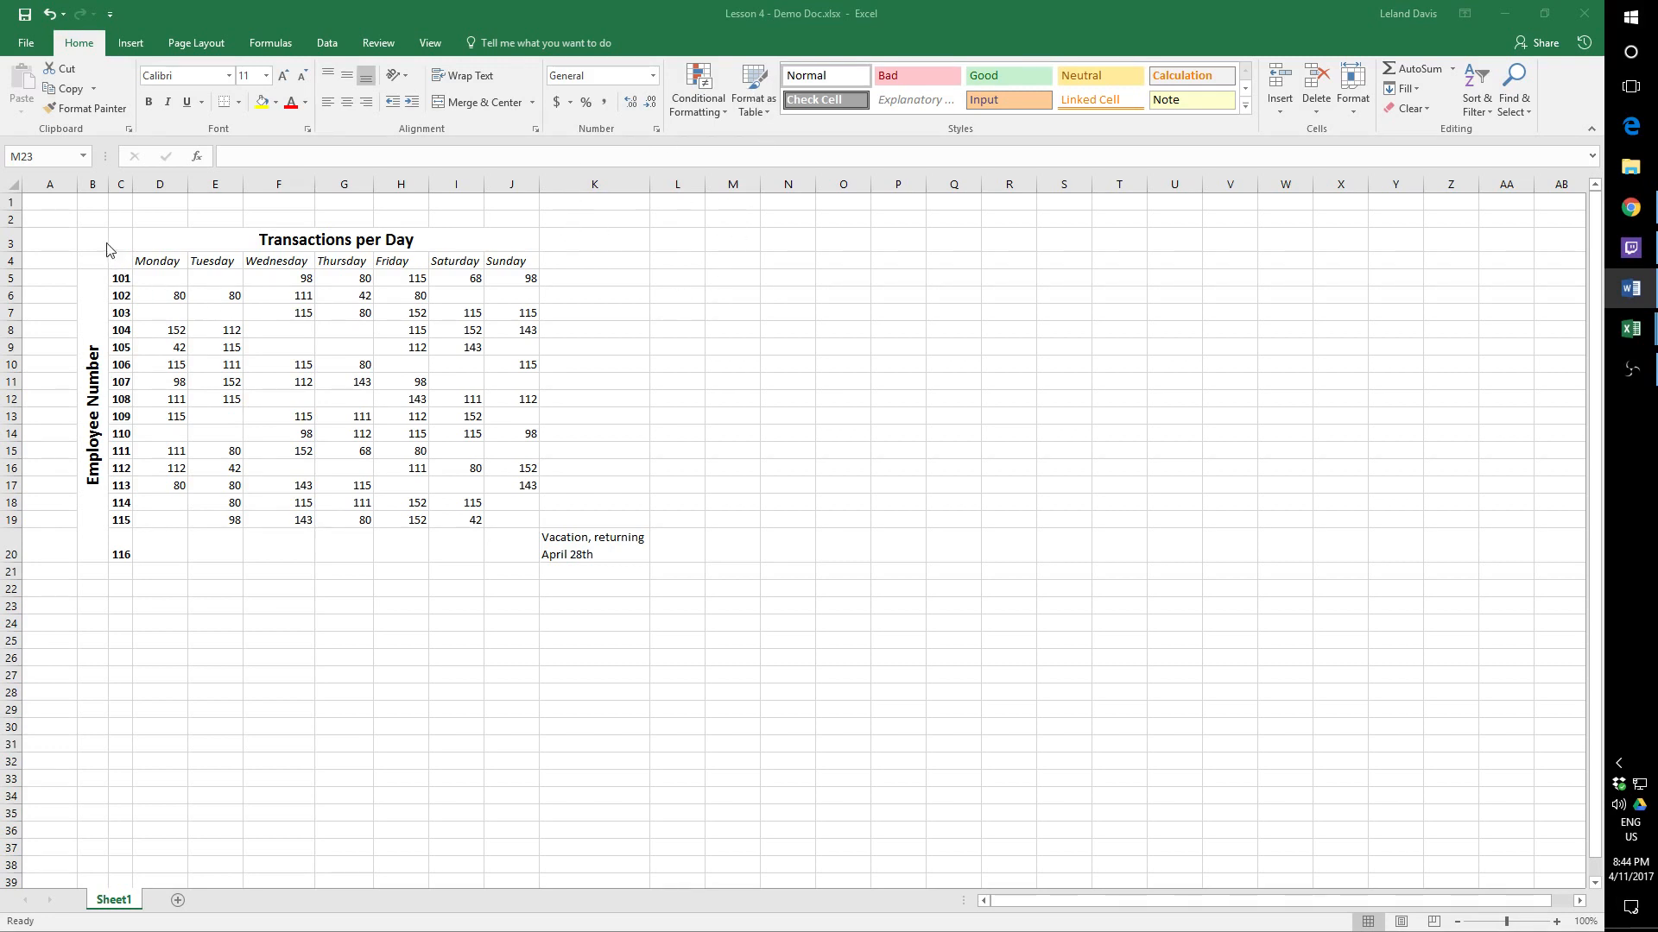
{"action": "left_click_drag", "start_coordinate": [581, 557], "coordinate": [100, 248]}
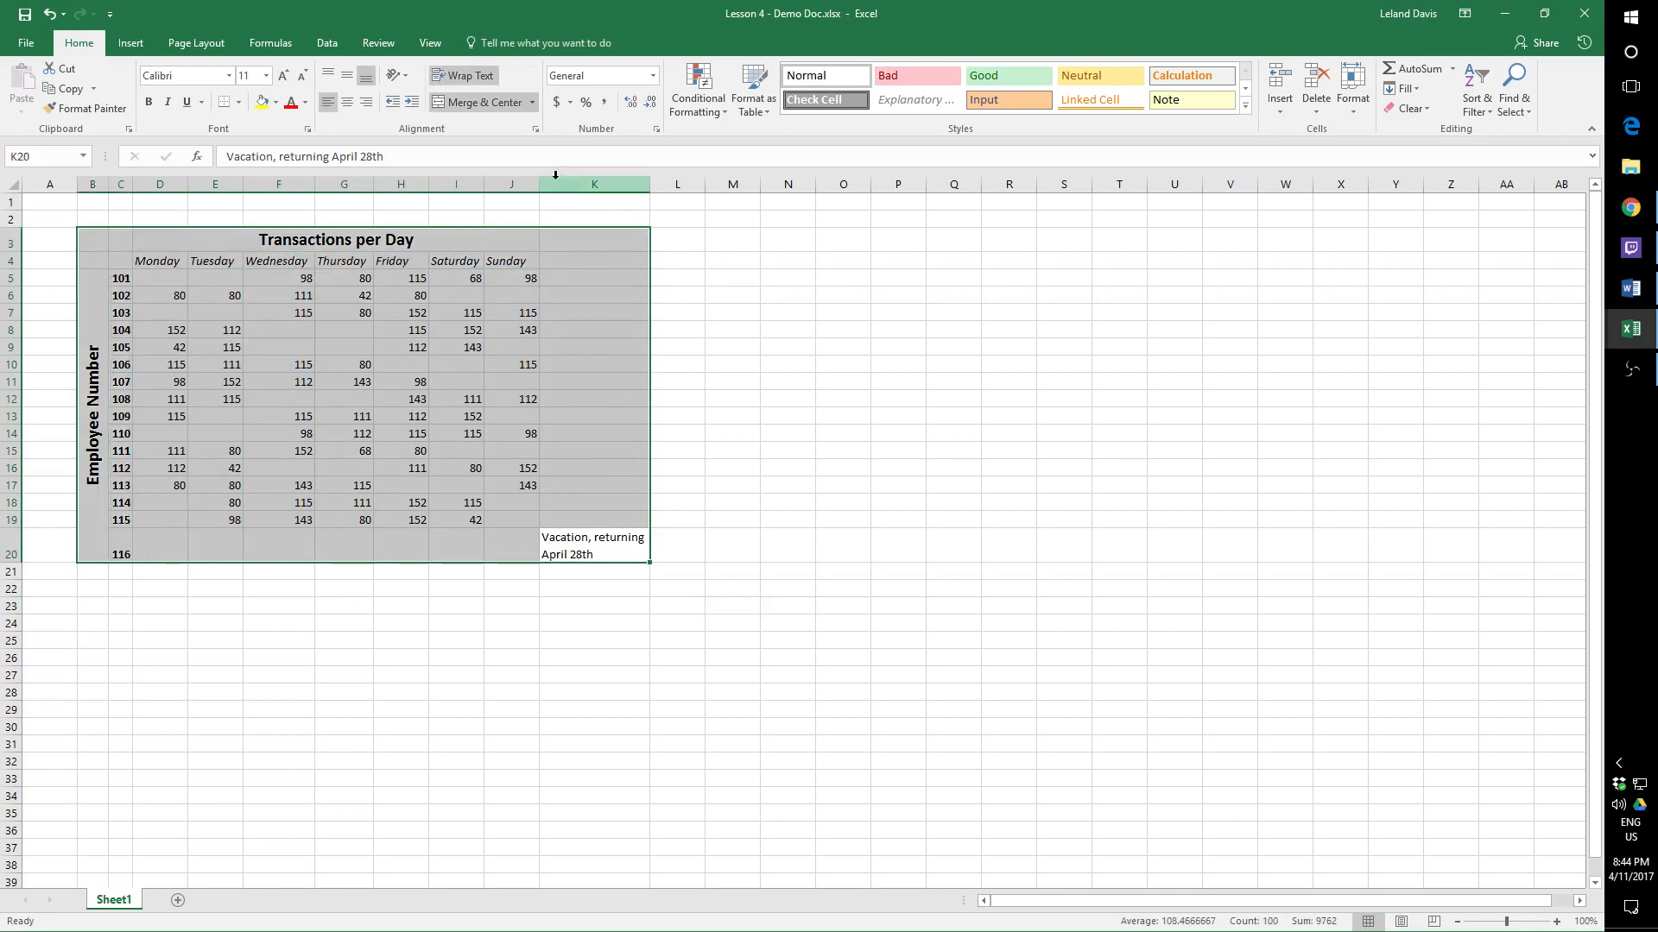
{"action": "left_click", "coordinate": [751, 106]}
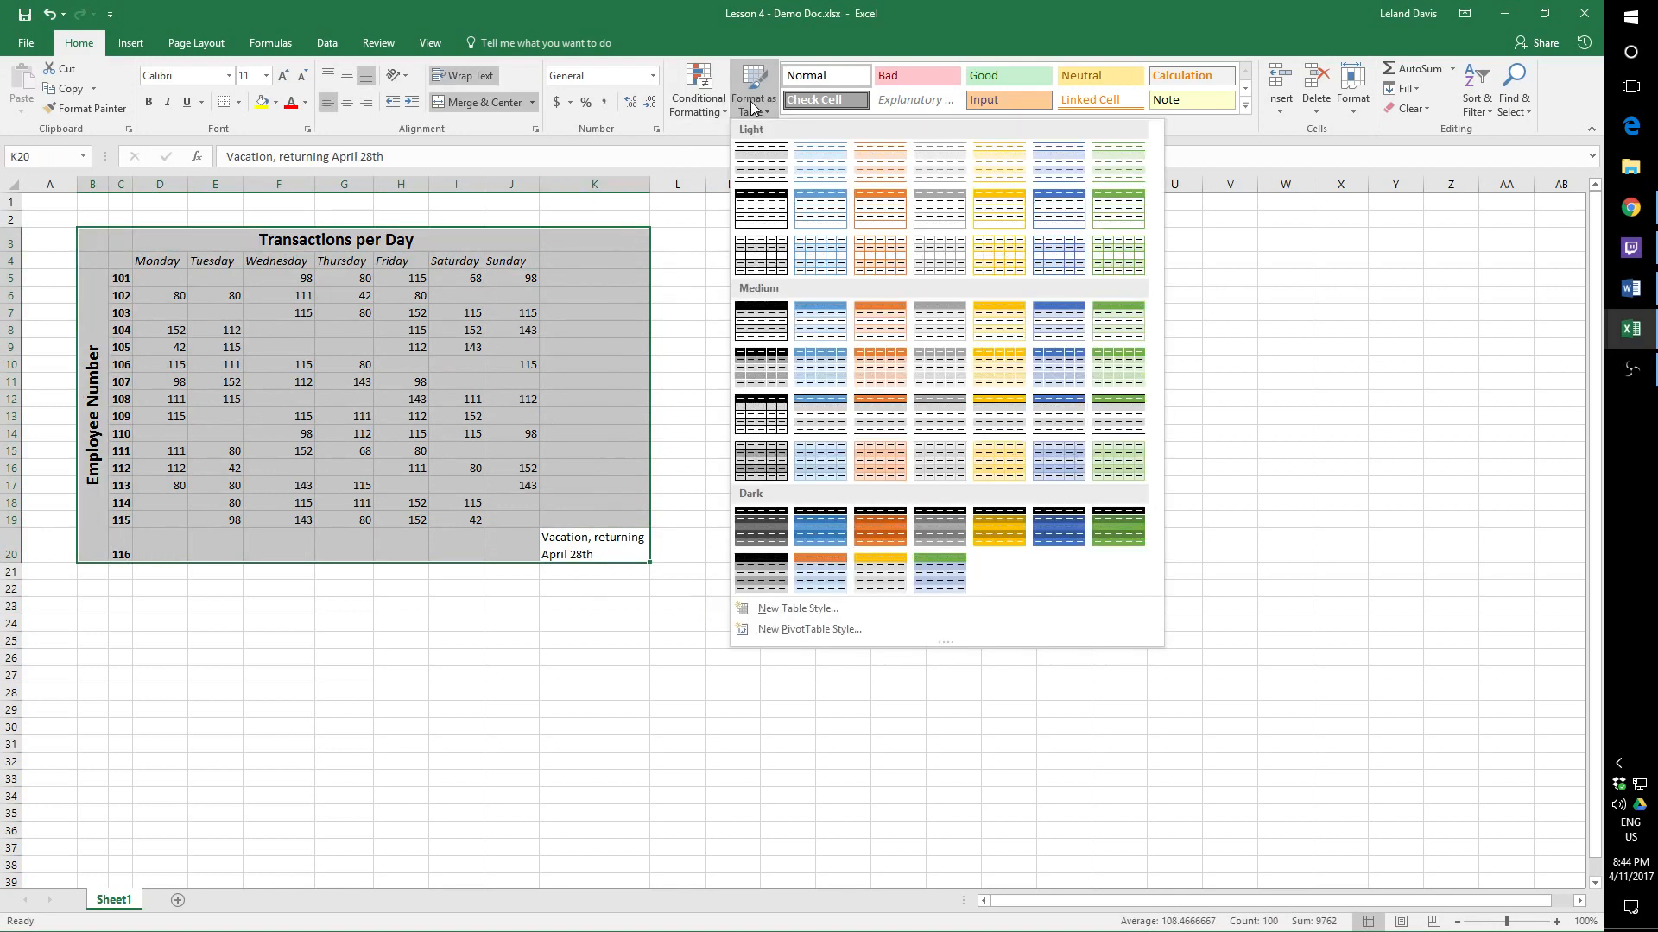
{"action": "left_click", "coordinate": [755, 148]}
{"action": "left_click", "coordinate": [795, 499]}
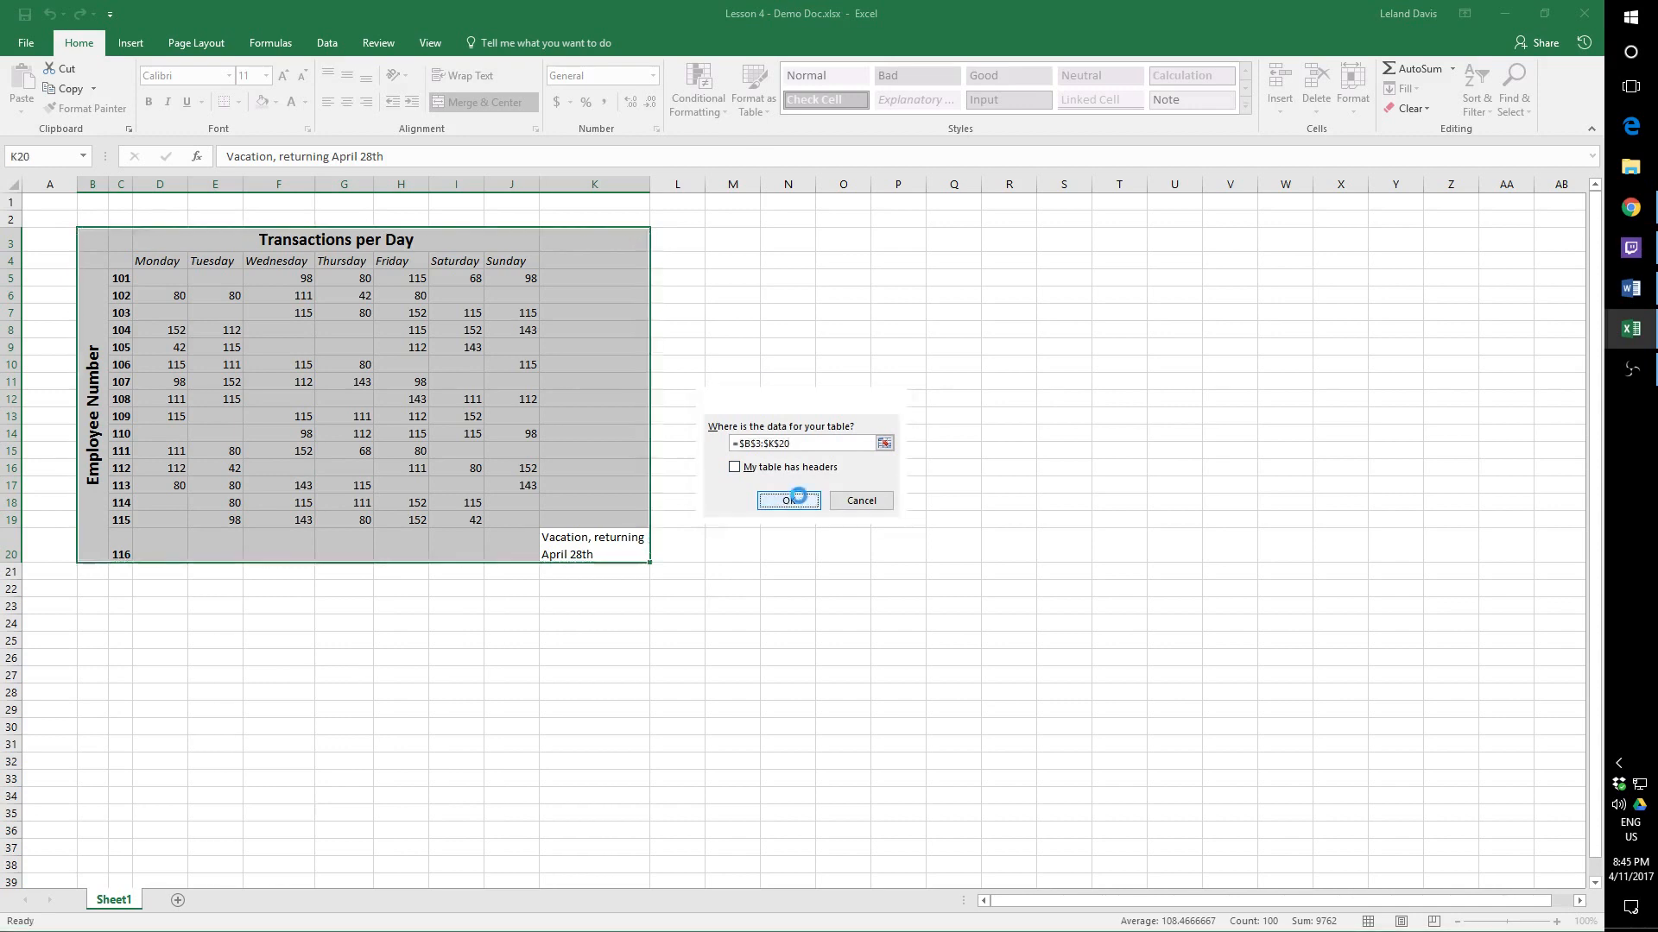
{"action": "left_click", "coordinate": [509, 703]}
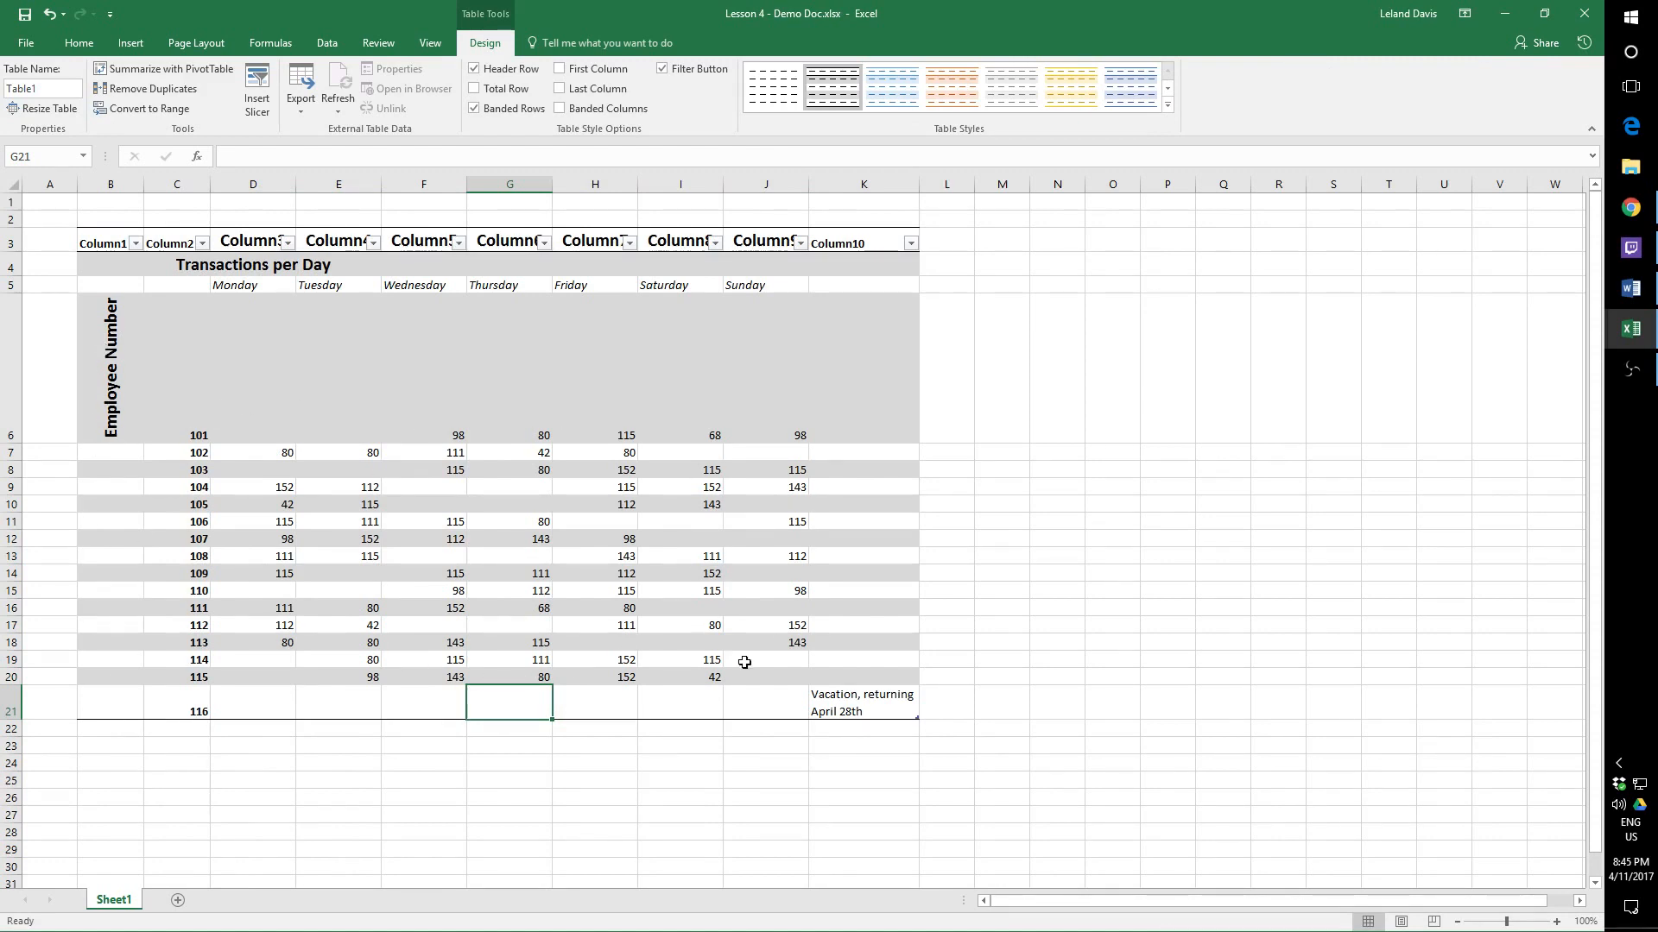
{"action": "key", "text": "ctrl+z"}
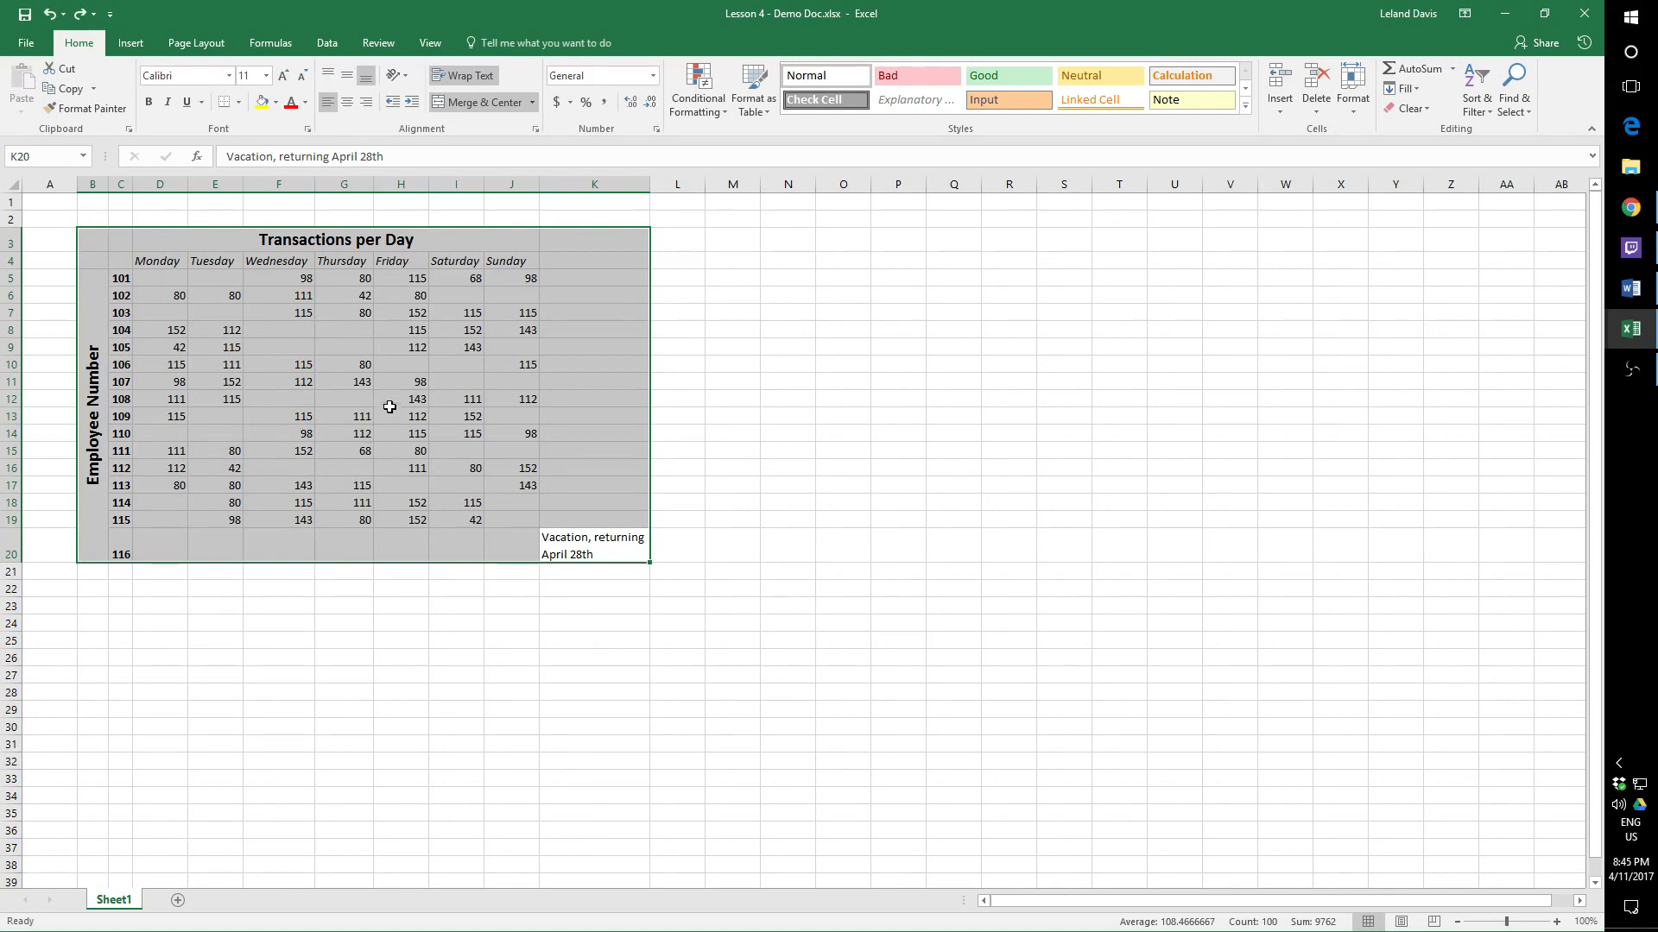
{"action": "left_click", "coordinate": [385, 342]}
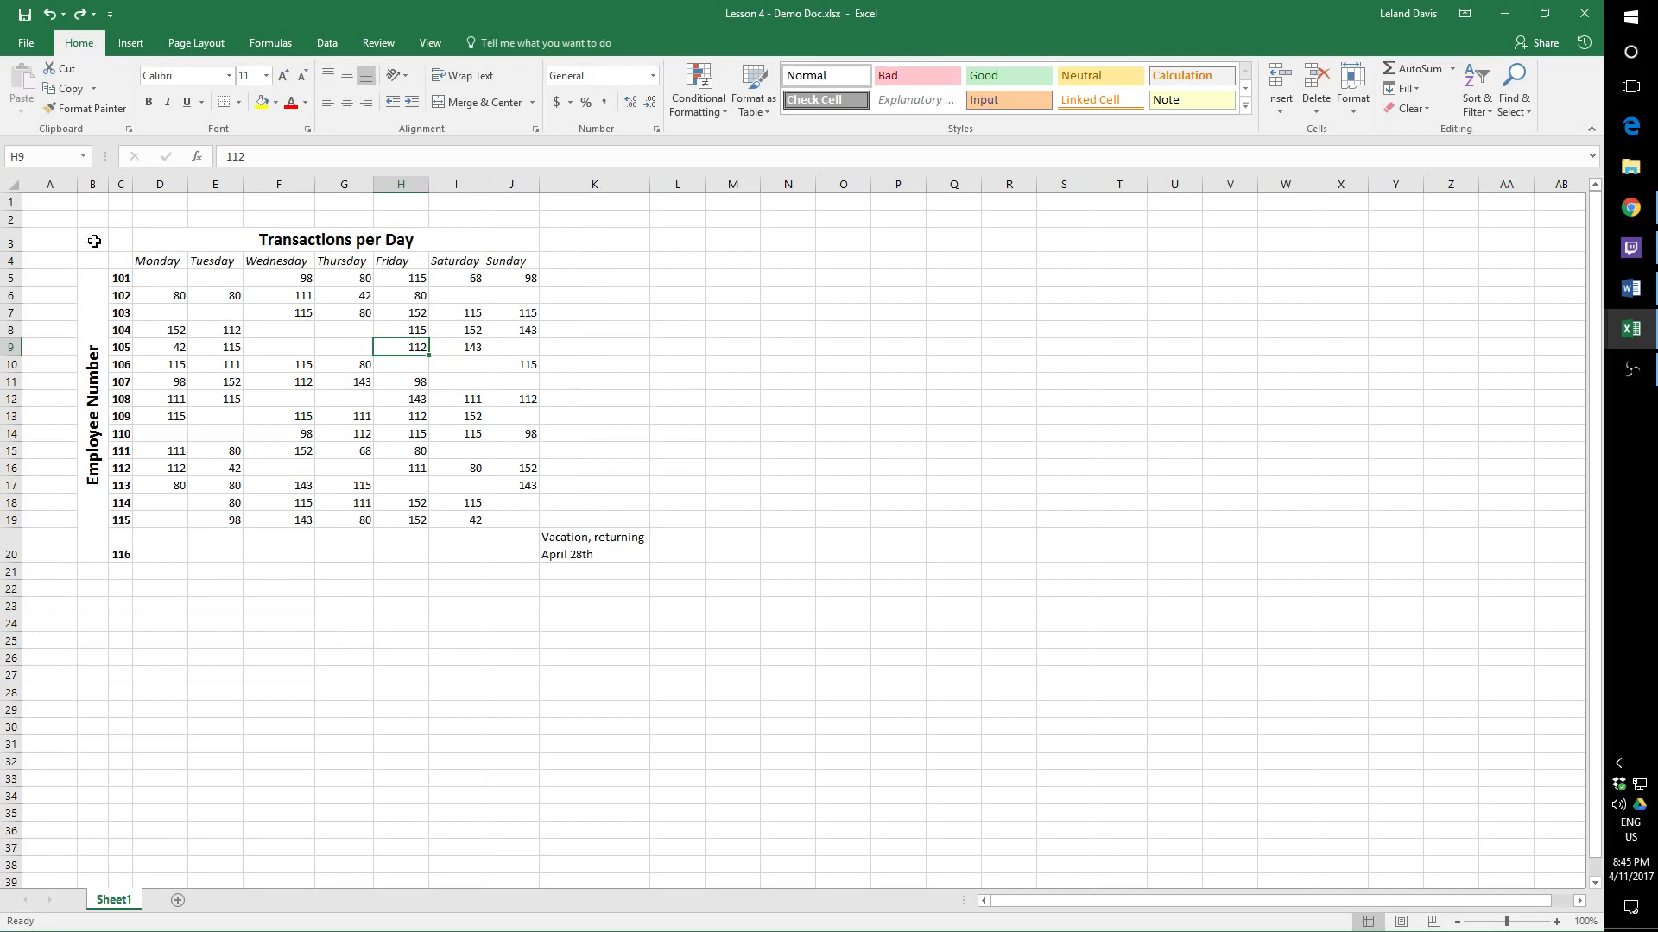
{"action": "left_click", "coordinate": [1630, 329]}
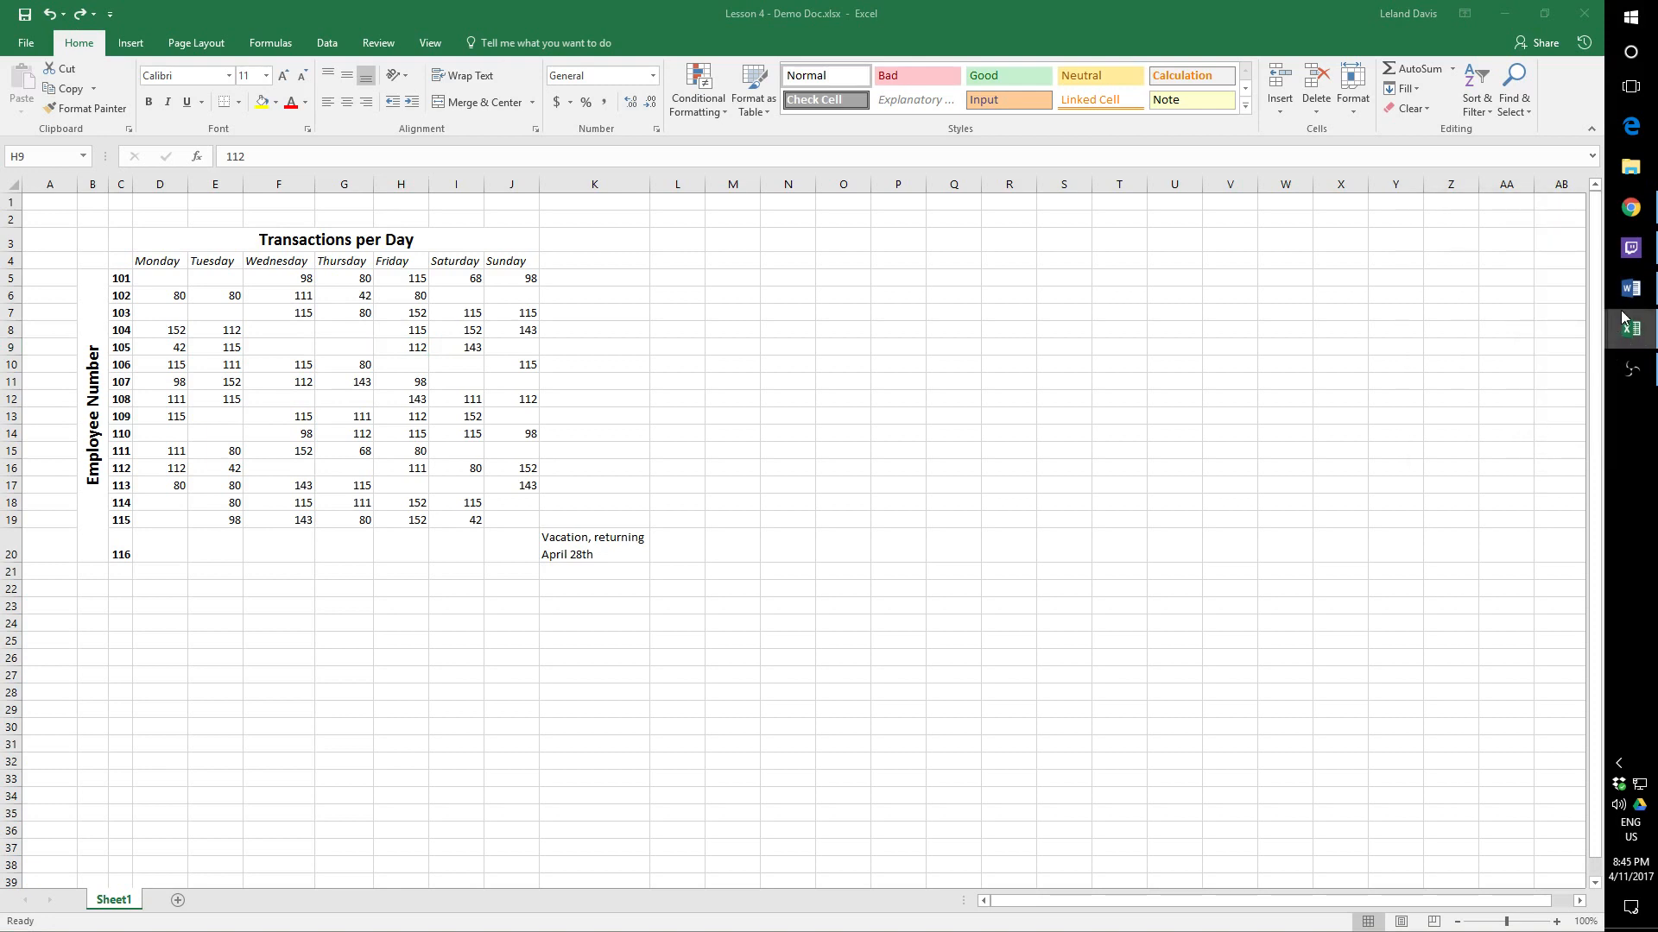
{"action": "mouse_move", "coordinate": [1631, 335]}
{"action": "left_click", "coordinate": [1552, 286]}
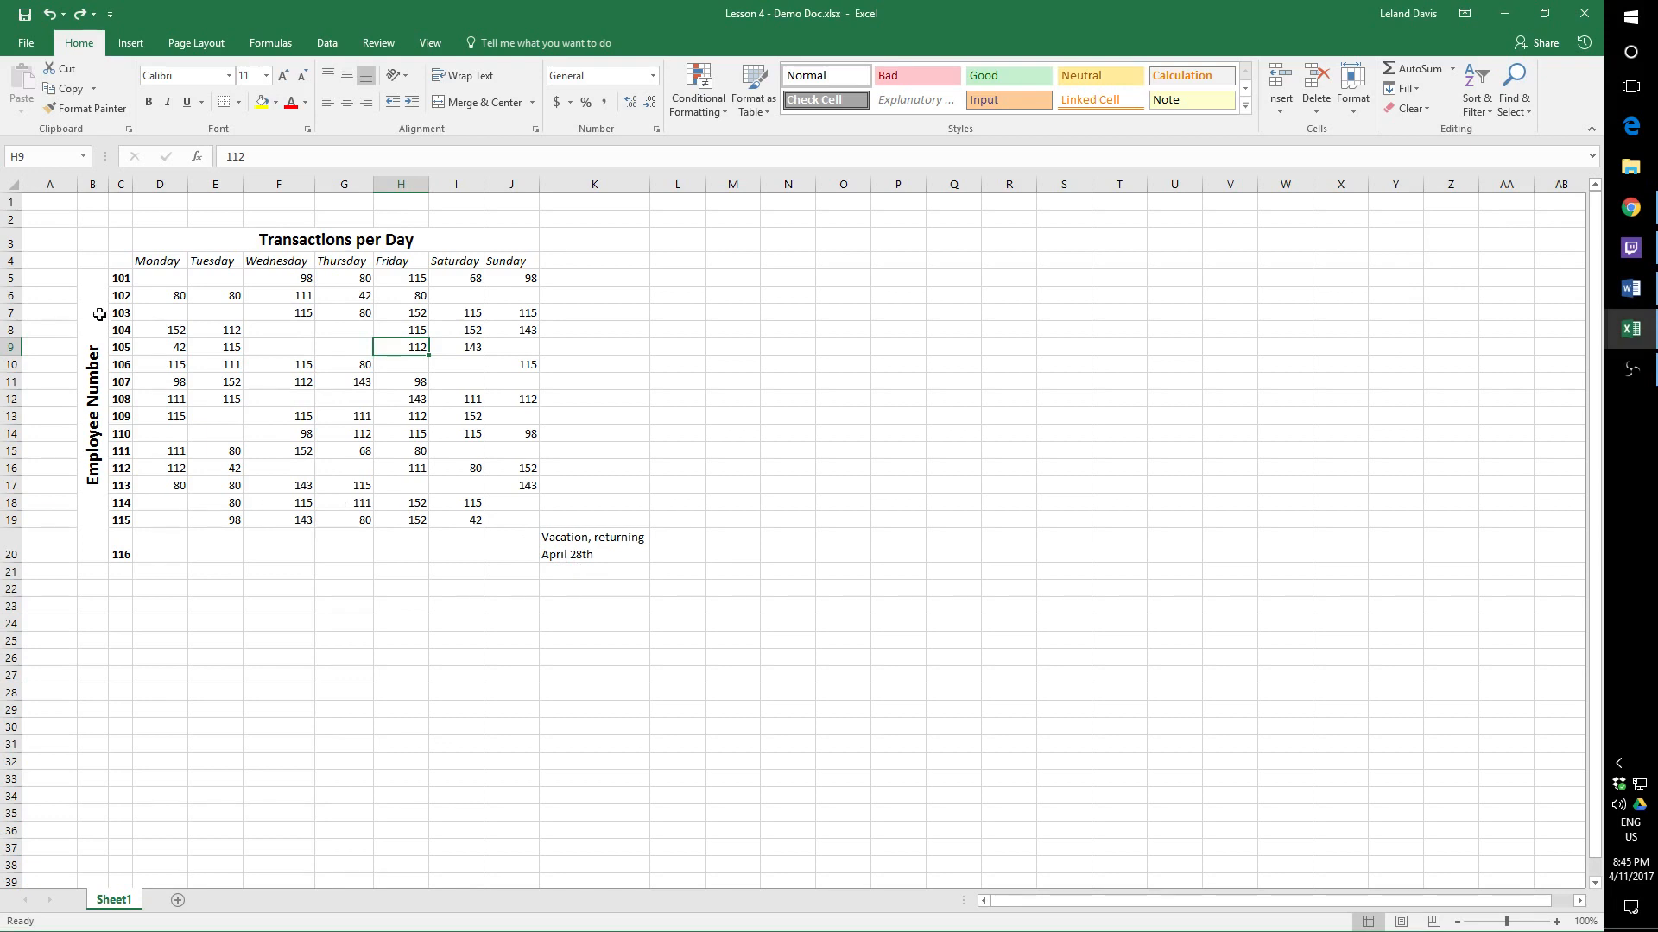
Step: Try All Borders on the table range B3:J20, undo them, and apply Thick Outside Borders instead
{"action": "left_click", "coordinate": [87, 244]}
{"action": "key", "text": "ctrl+a"}
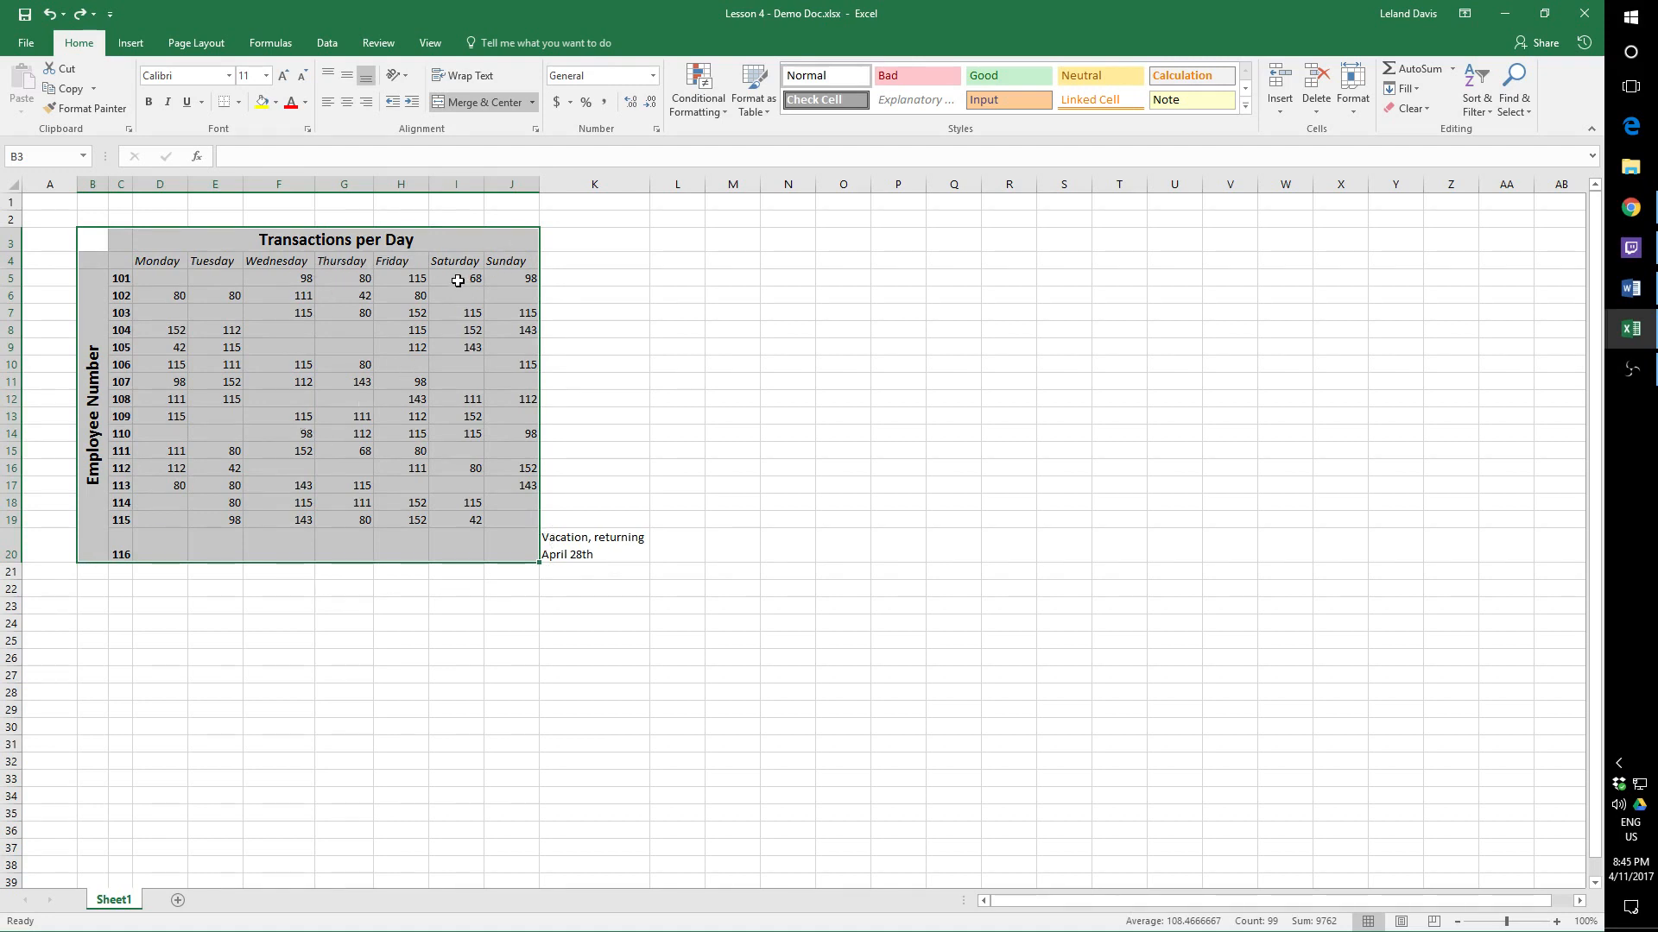
{"action": "left_click", "coordinate": [239, 105]}
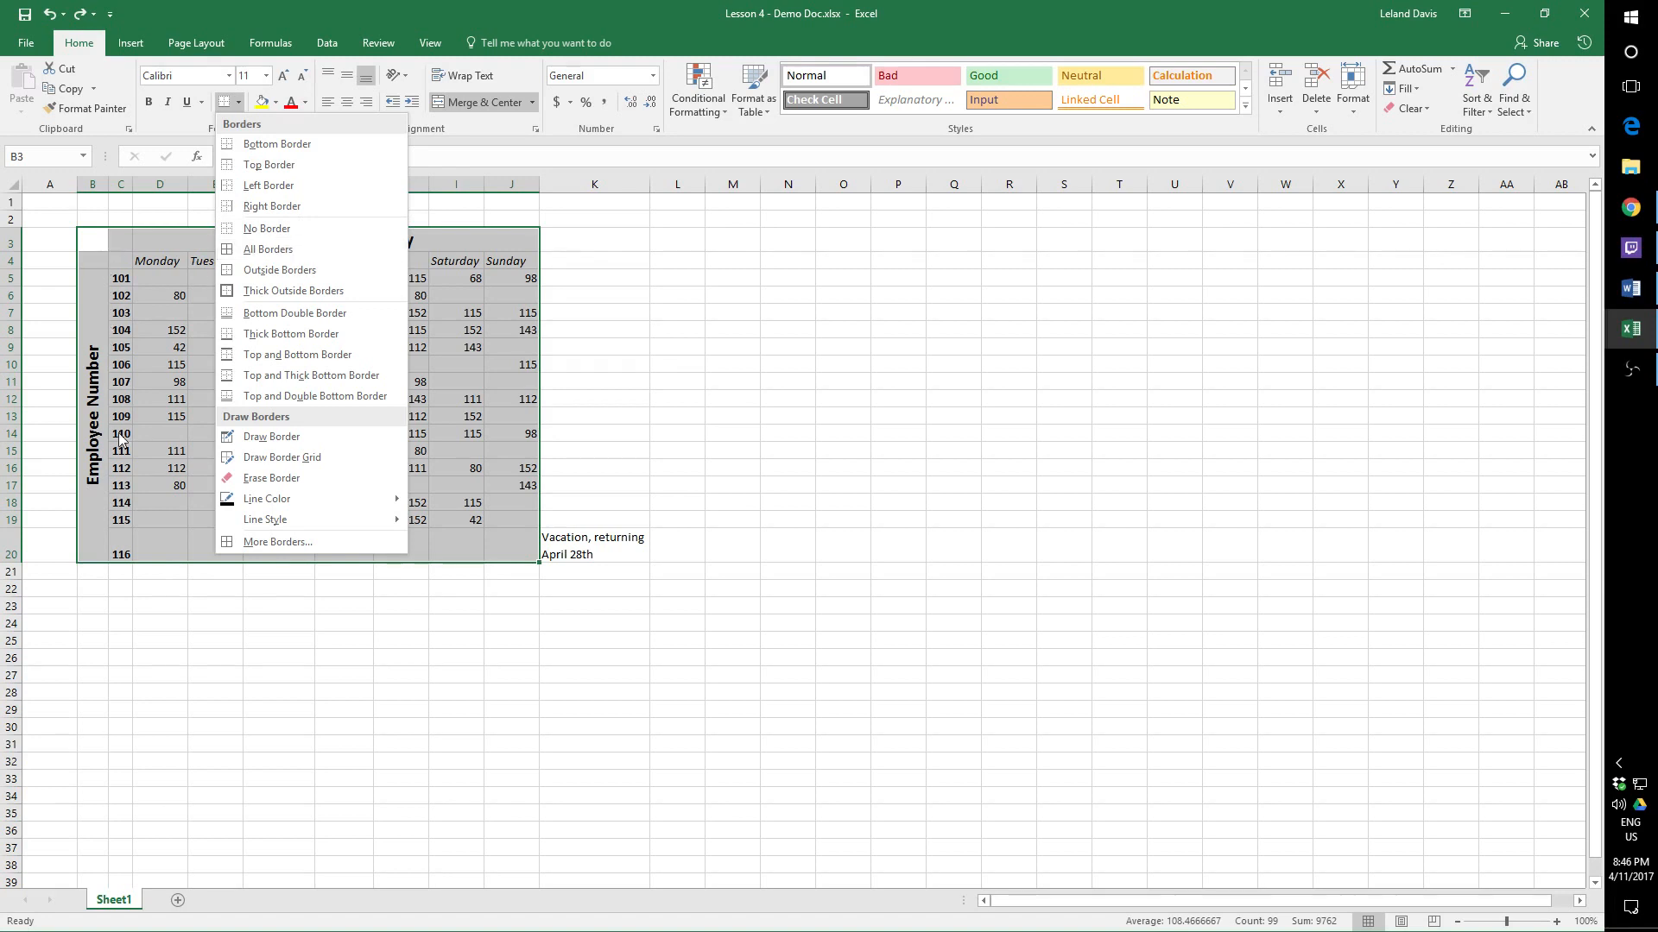
{"action": "left_click", "coordinate": [308, 249]}
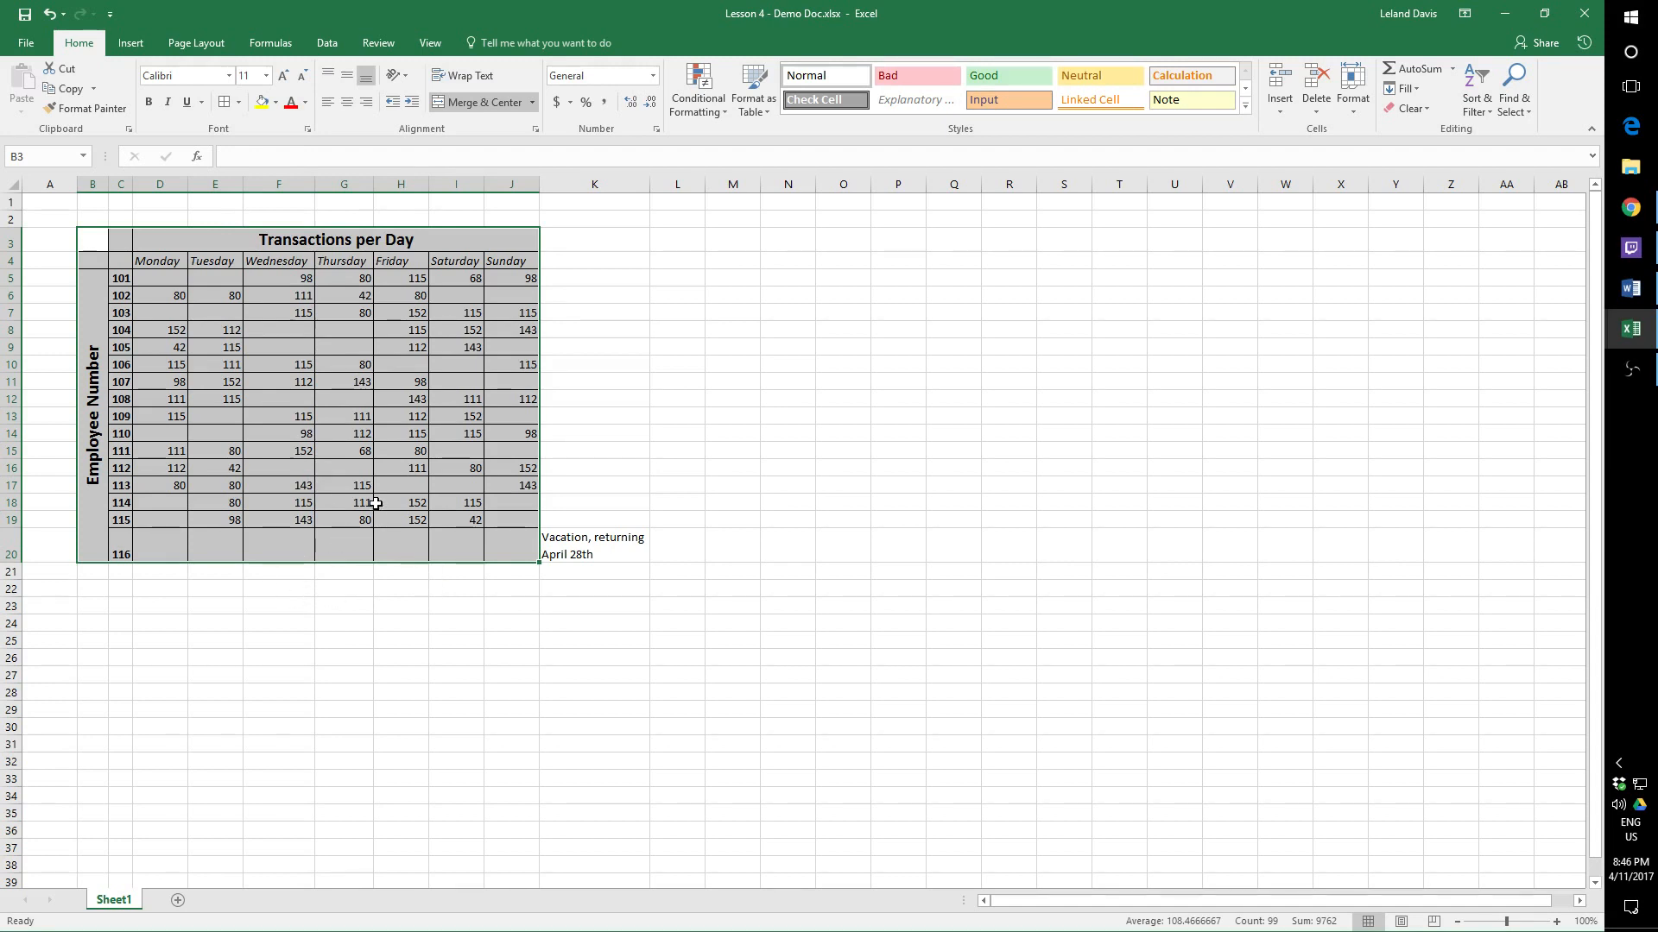
{"action": "key", "text": "ctrl+z"}
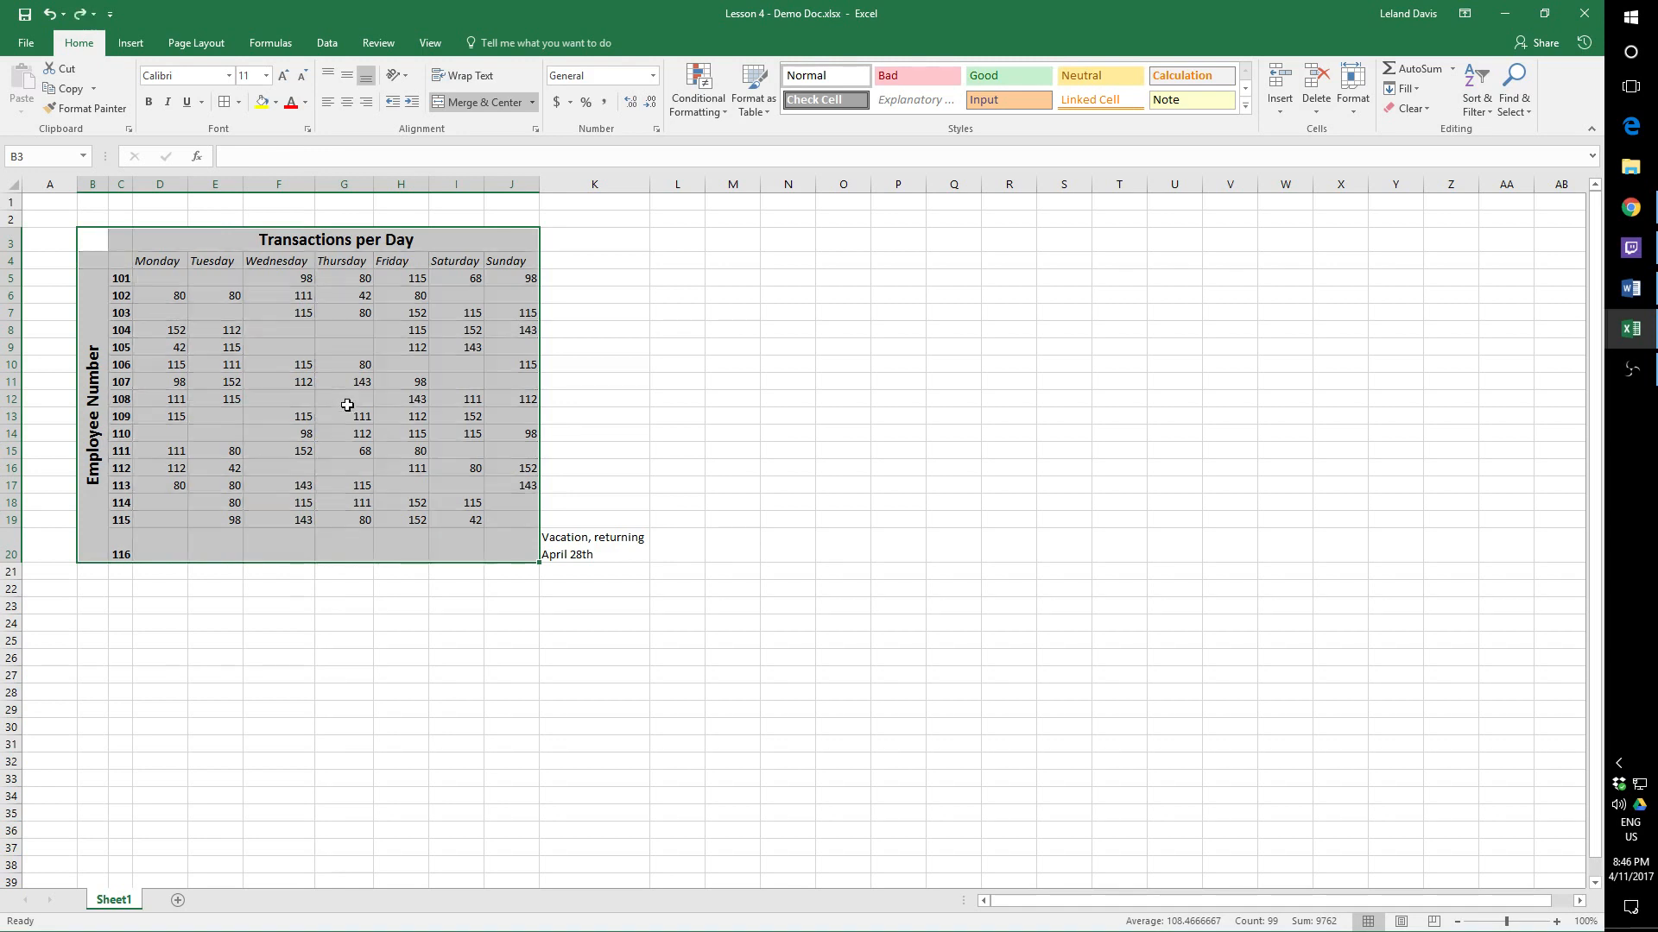
{"action": "left_click", "coordinate": [239, 102]}
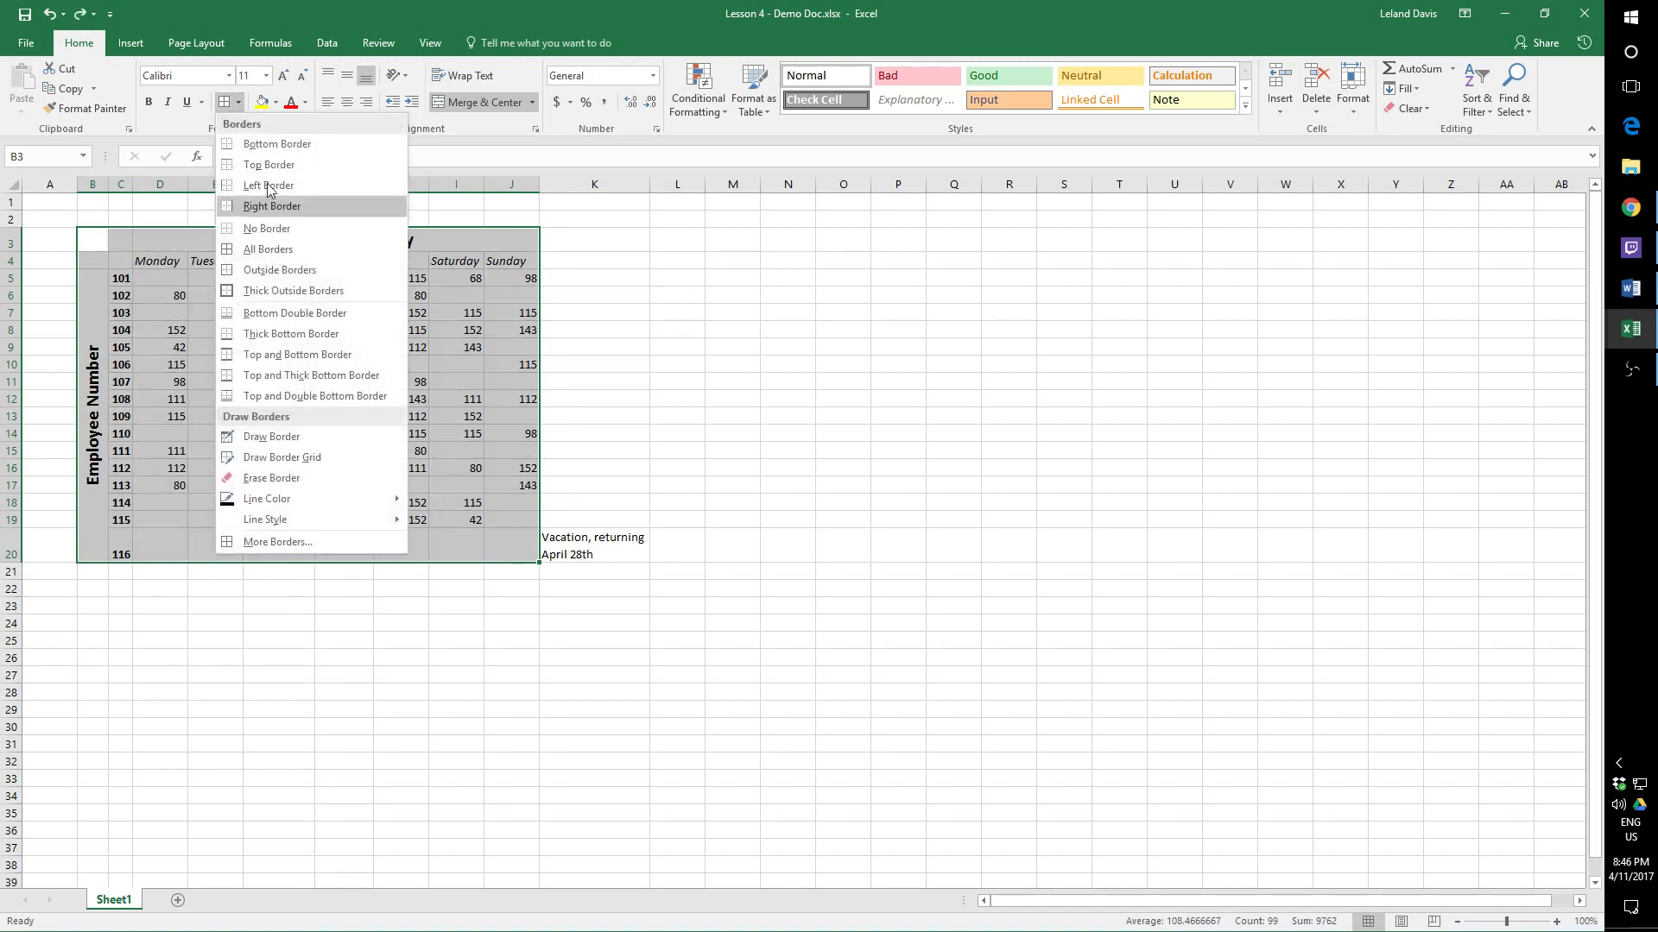
{"action": "left_click", "coordinate": [308, 291]}
{"action": "left_click", "coordinate": [674, 360]}
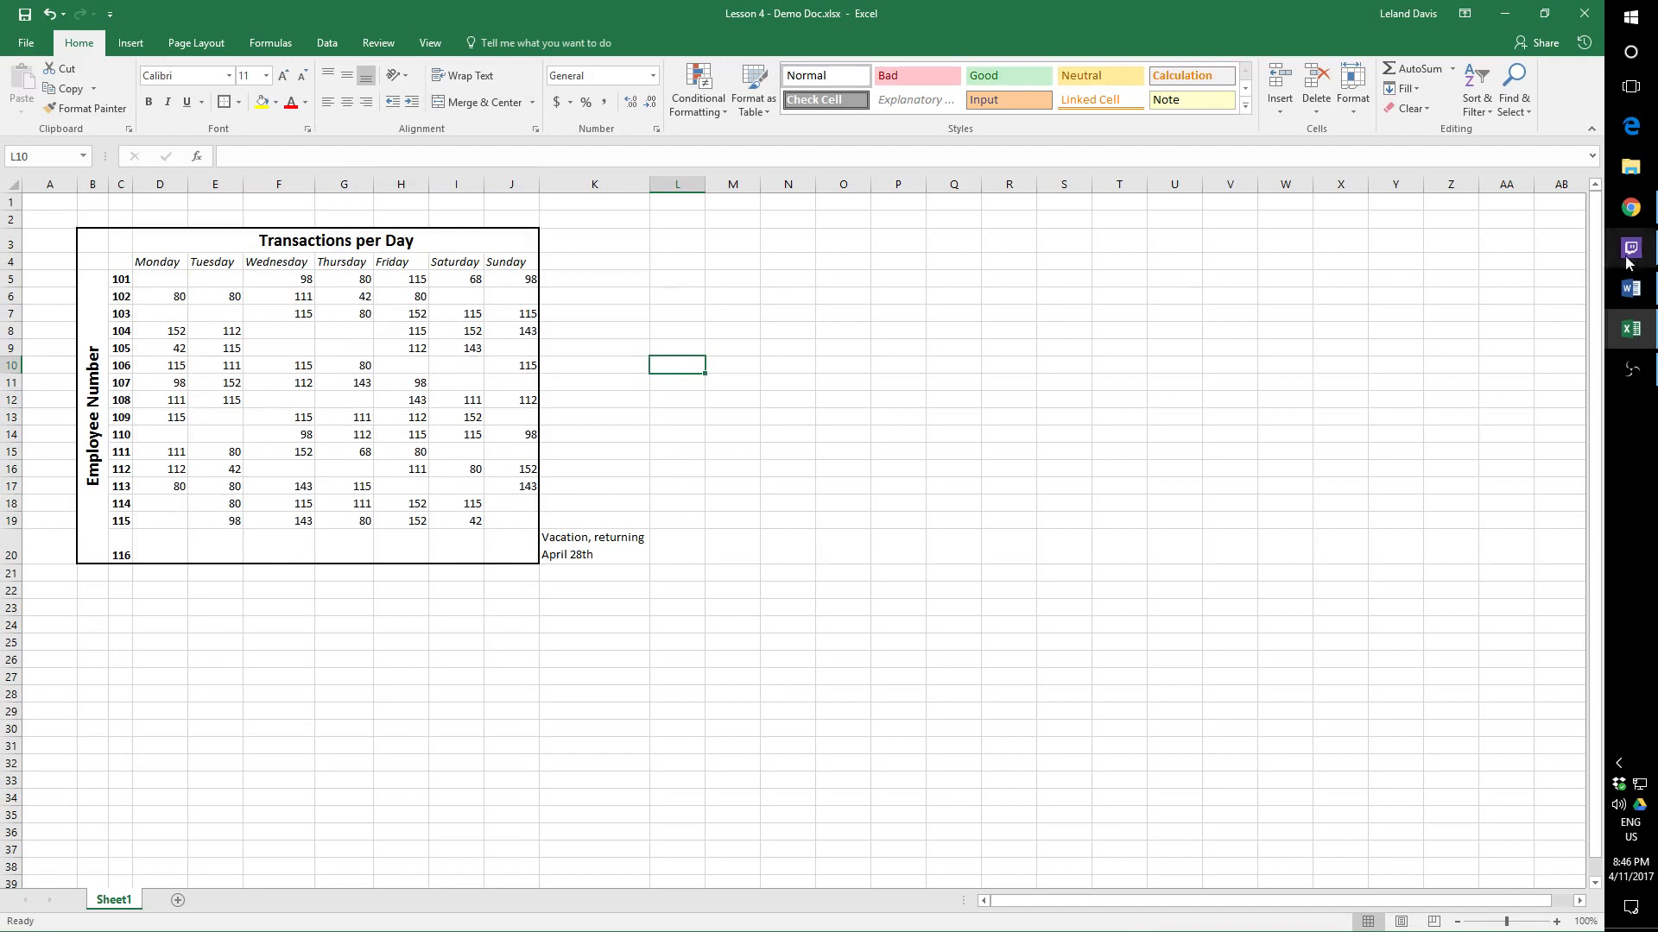
Step: Apply All Borders to the weekday headers in cells D4:J4
{"action": "left_click", "coordinate": [1631, 288]}
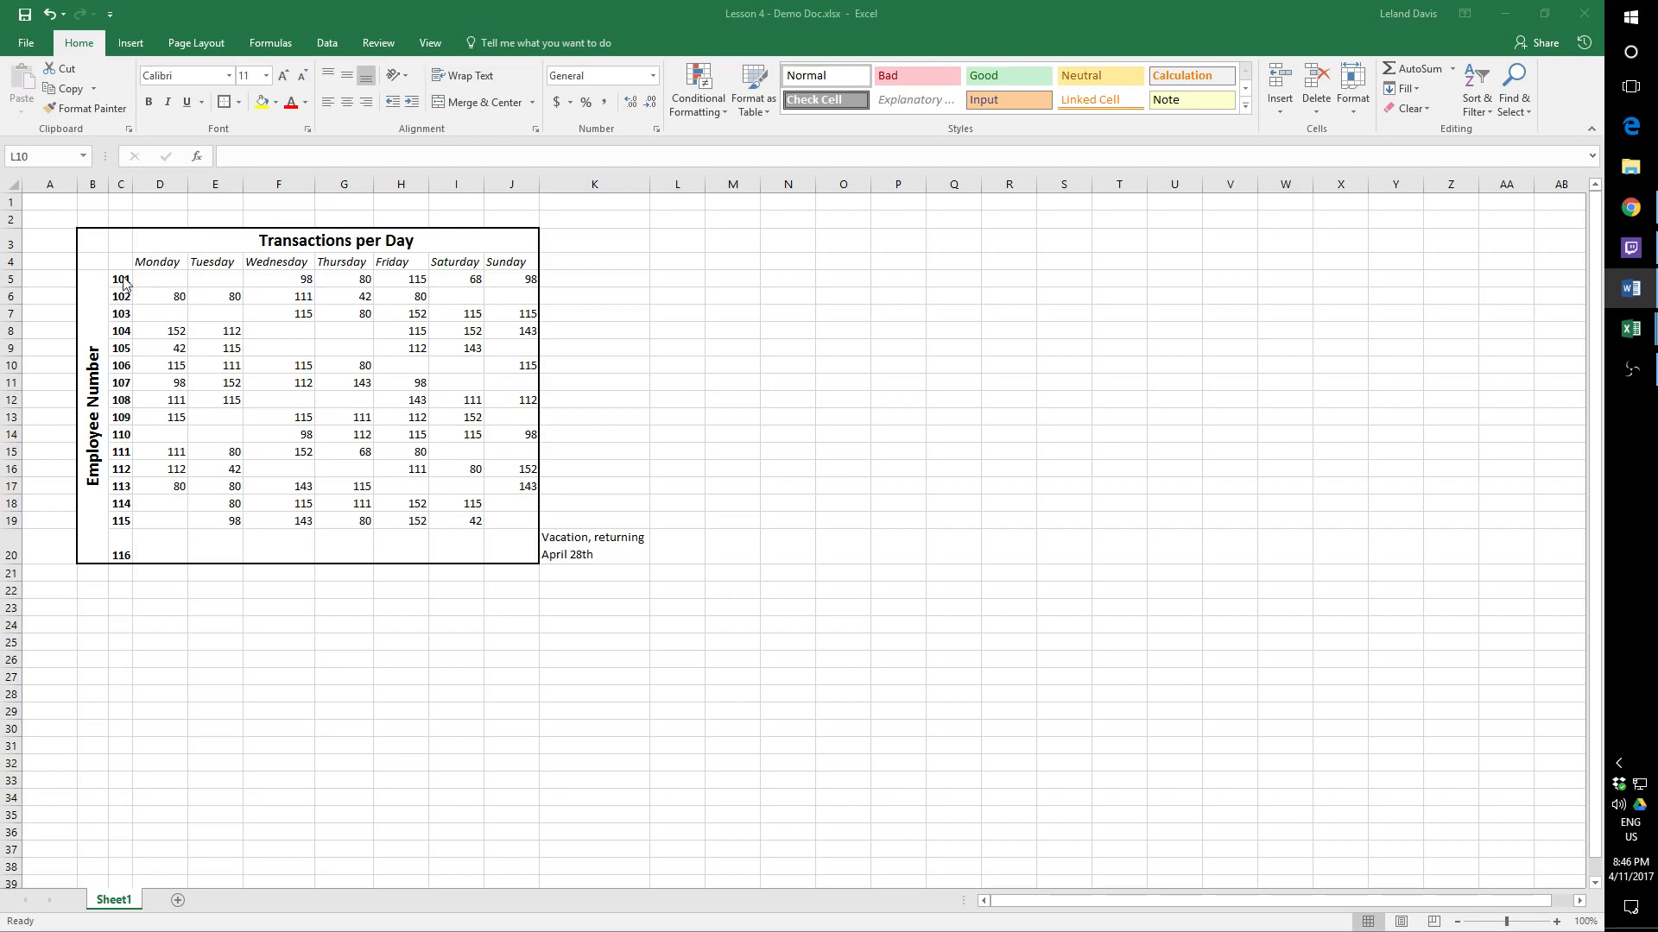
{"action": "left_click", "coordinate": [163, 260]}
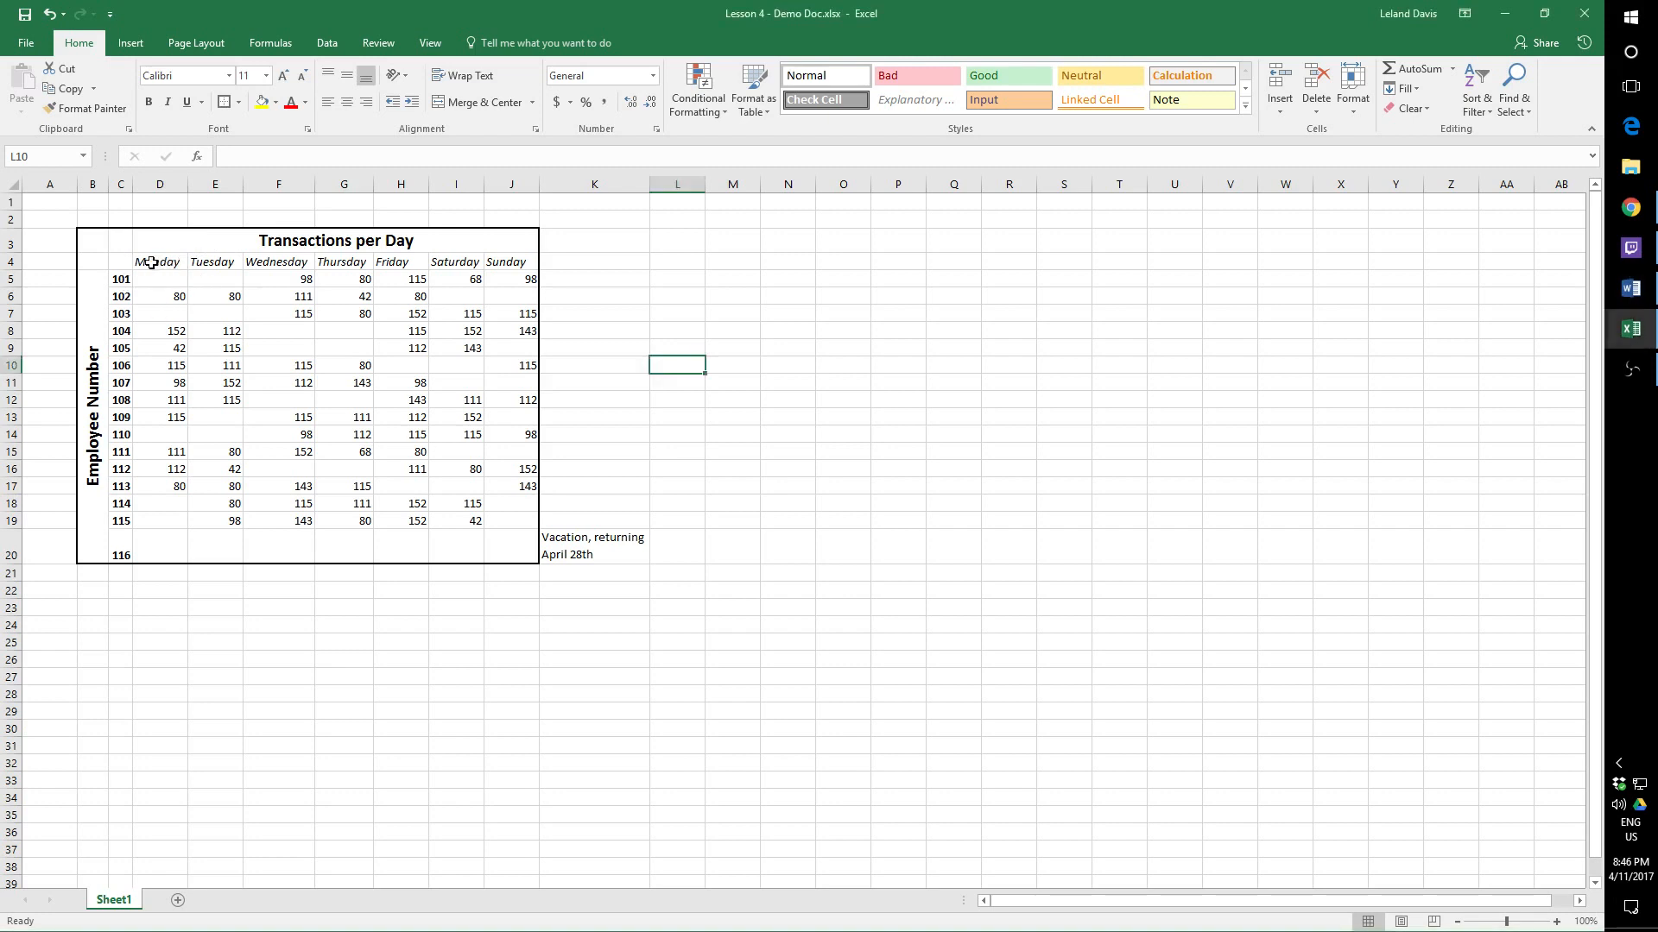
{"action": "left_click_drag", "start_coordinate": [151, 263], "coordinate": [492, 268]}
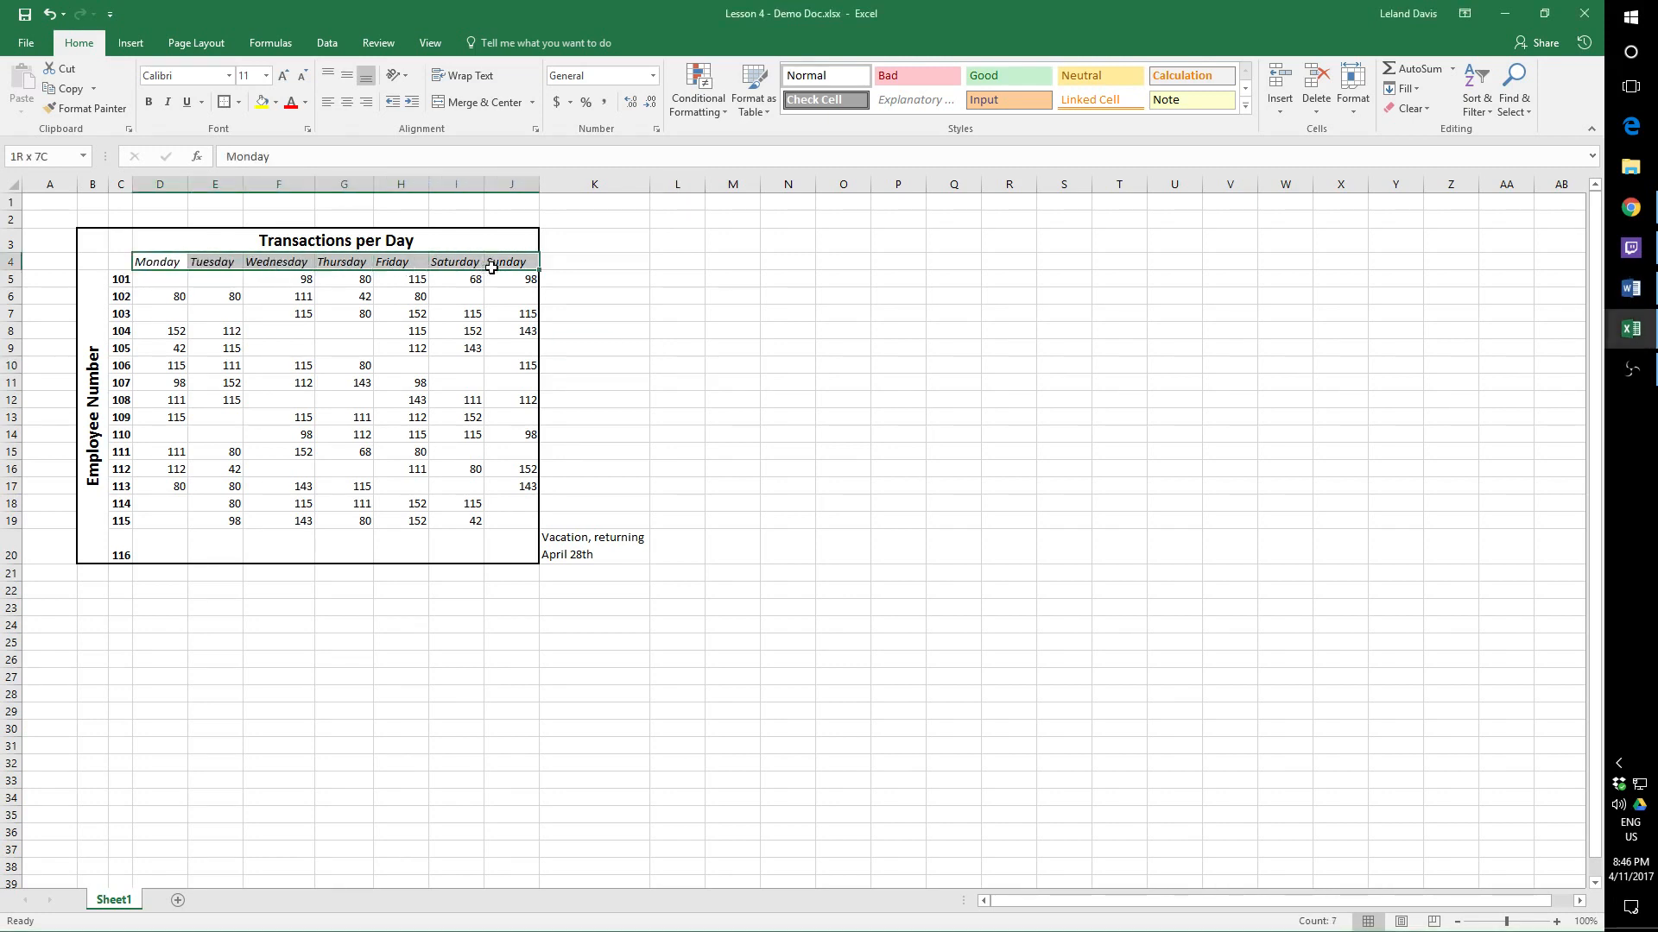
{"action": "left_click", "coordinate": [241, 102]}
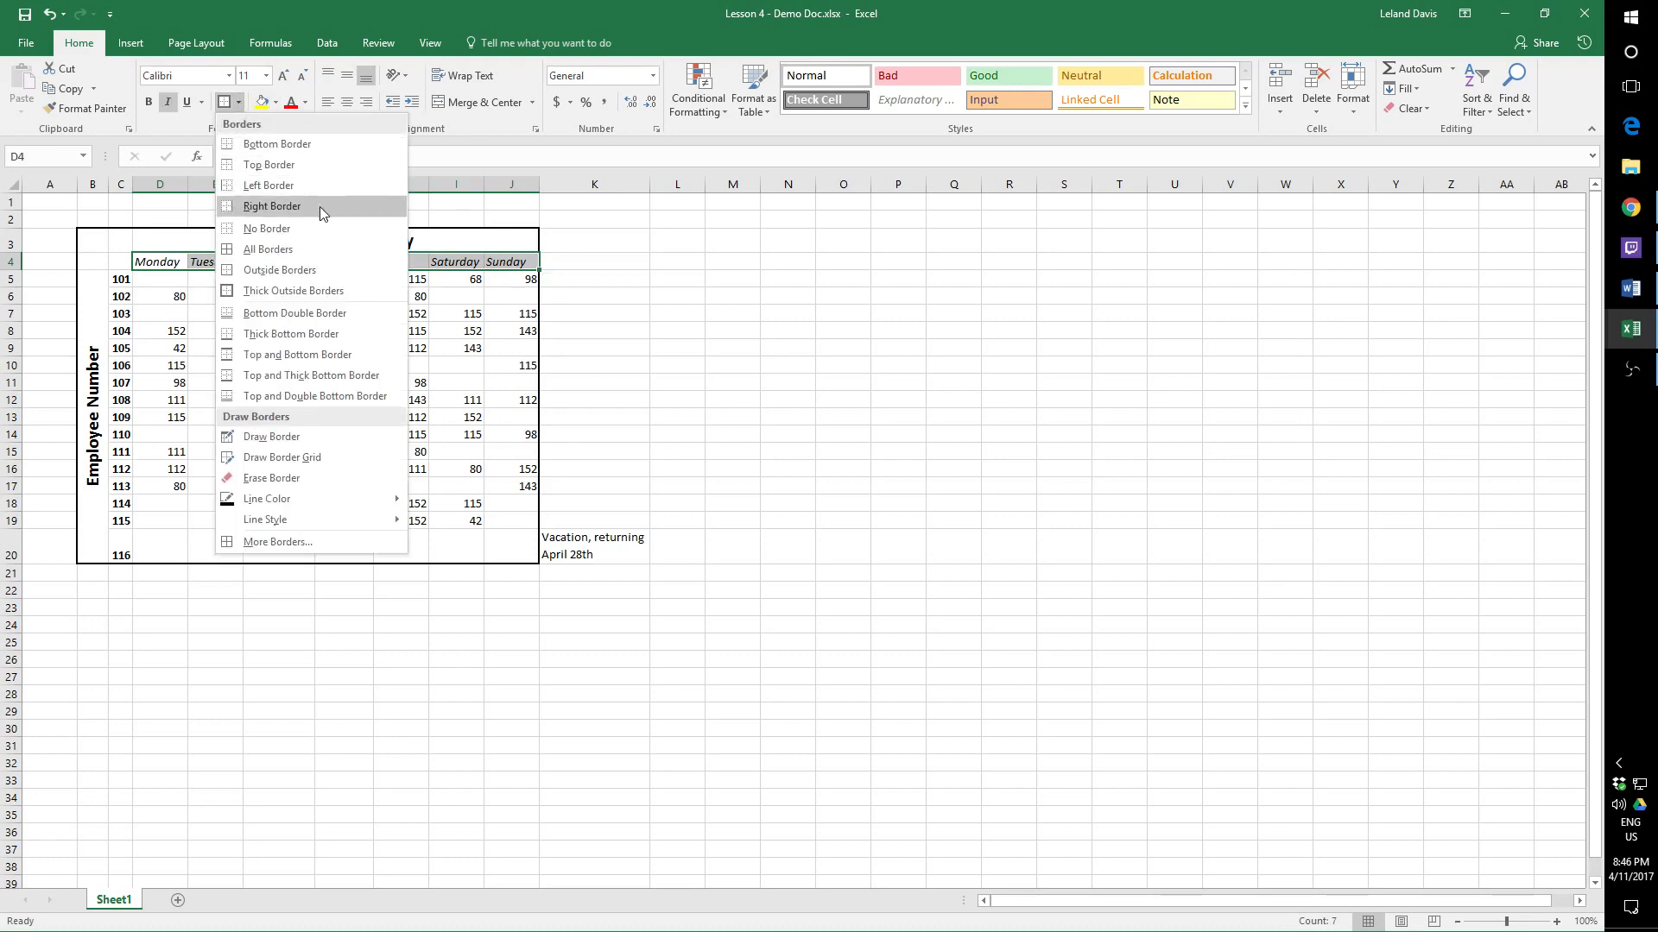
{"action": "left_click", "coordinate": [311, 251]}
{"action": "left_click", "coordinate": [267, 386]}
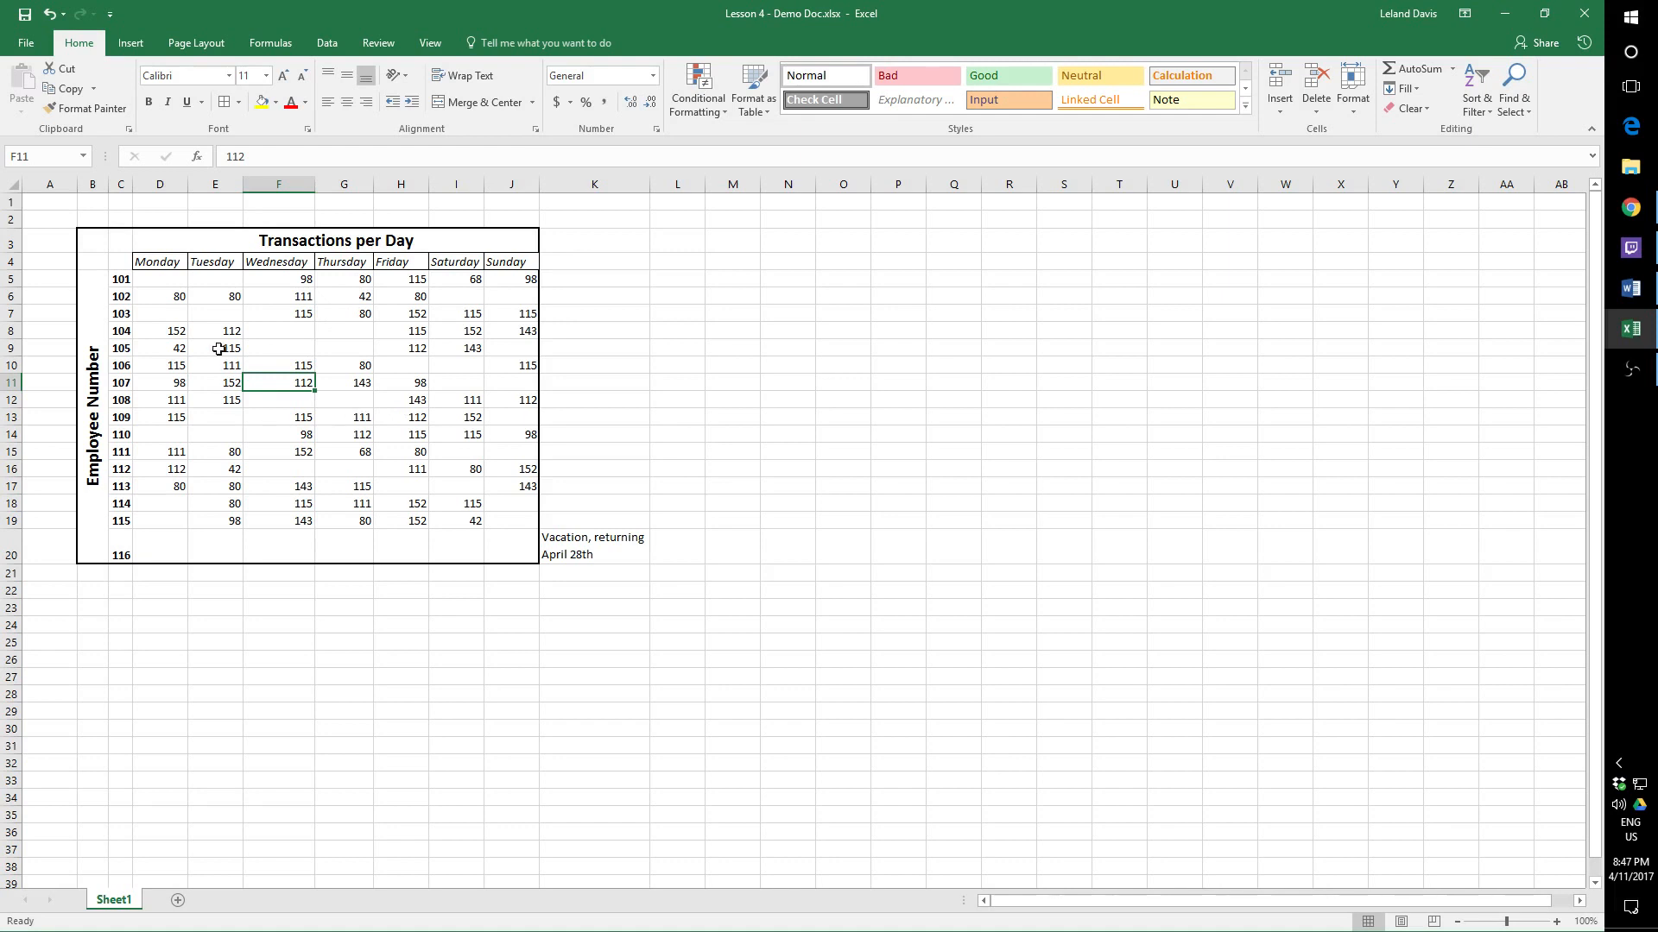
Step: Add a right border to cell D5, the Monday entry for employee 101
{"action": "left_click", "coordinate": [153, 281]}
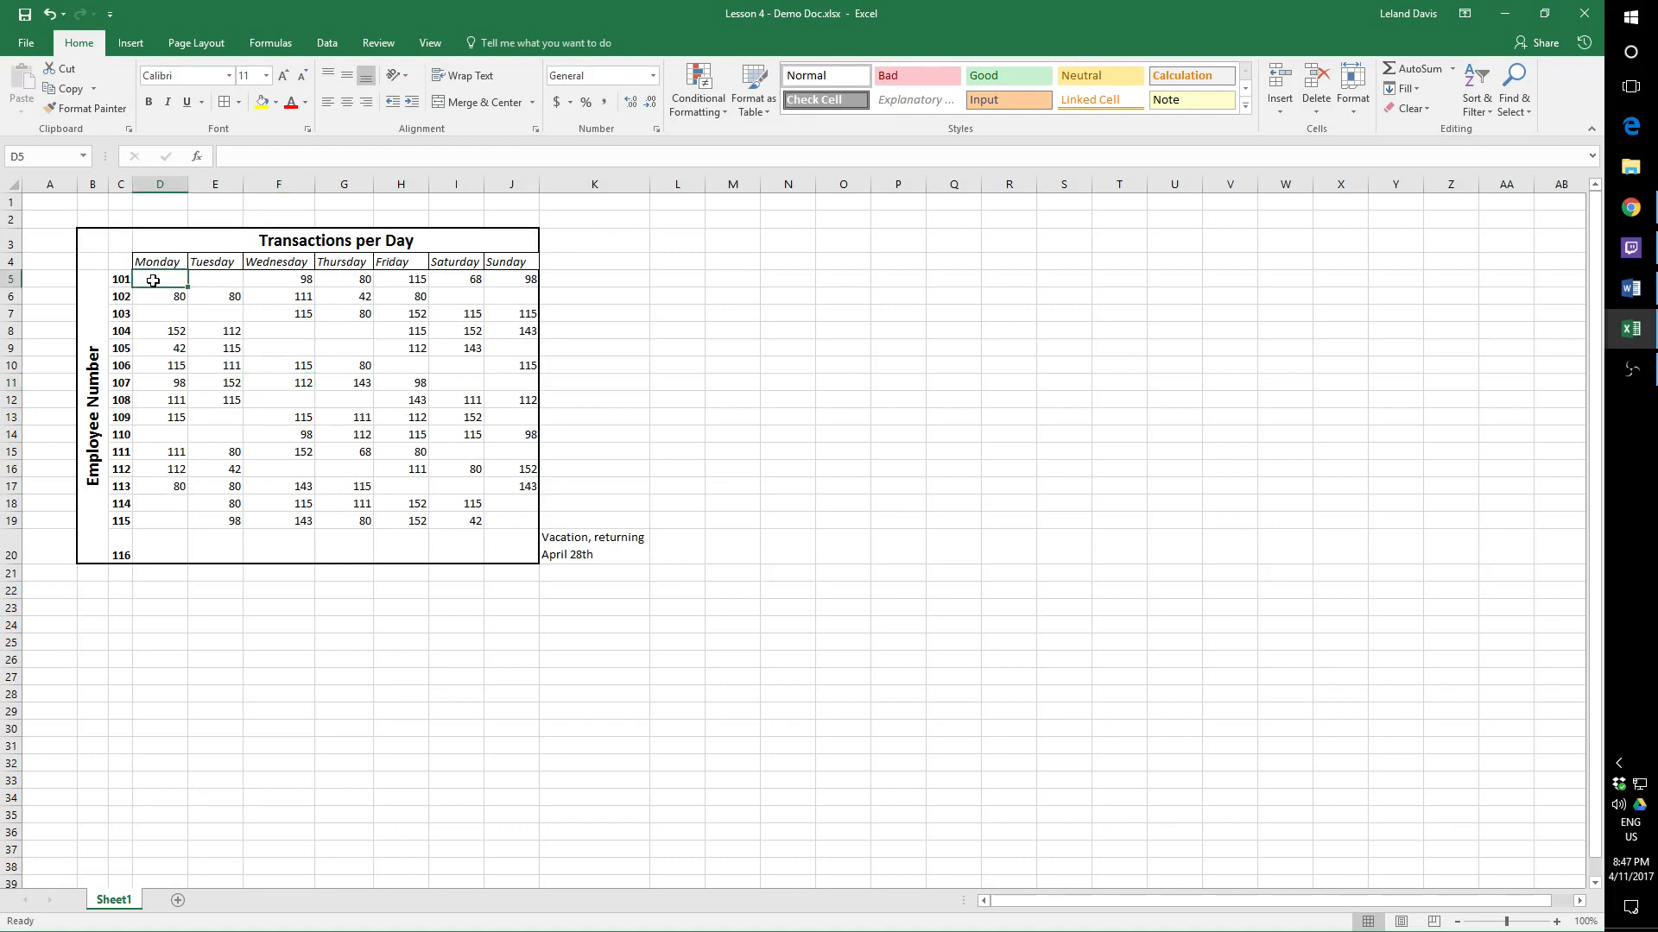
{"action": "left_click", "coordinate": [239, 103]}
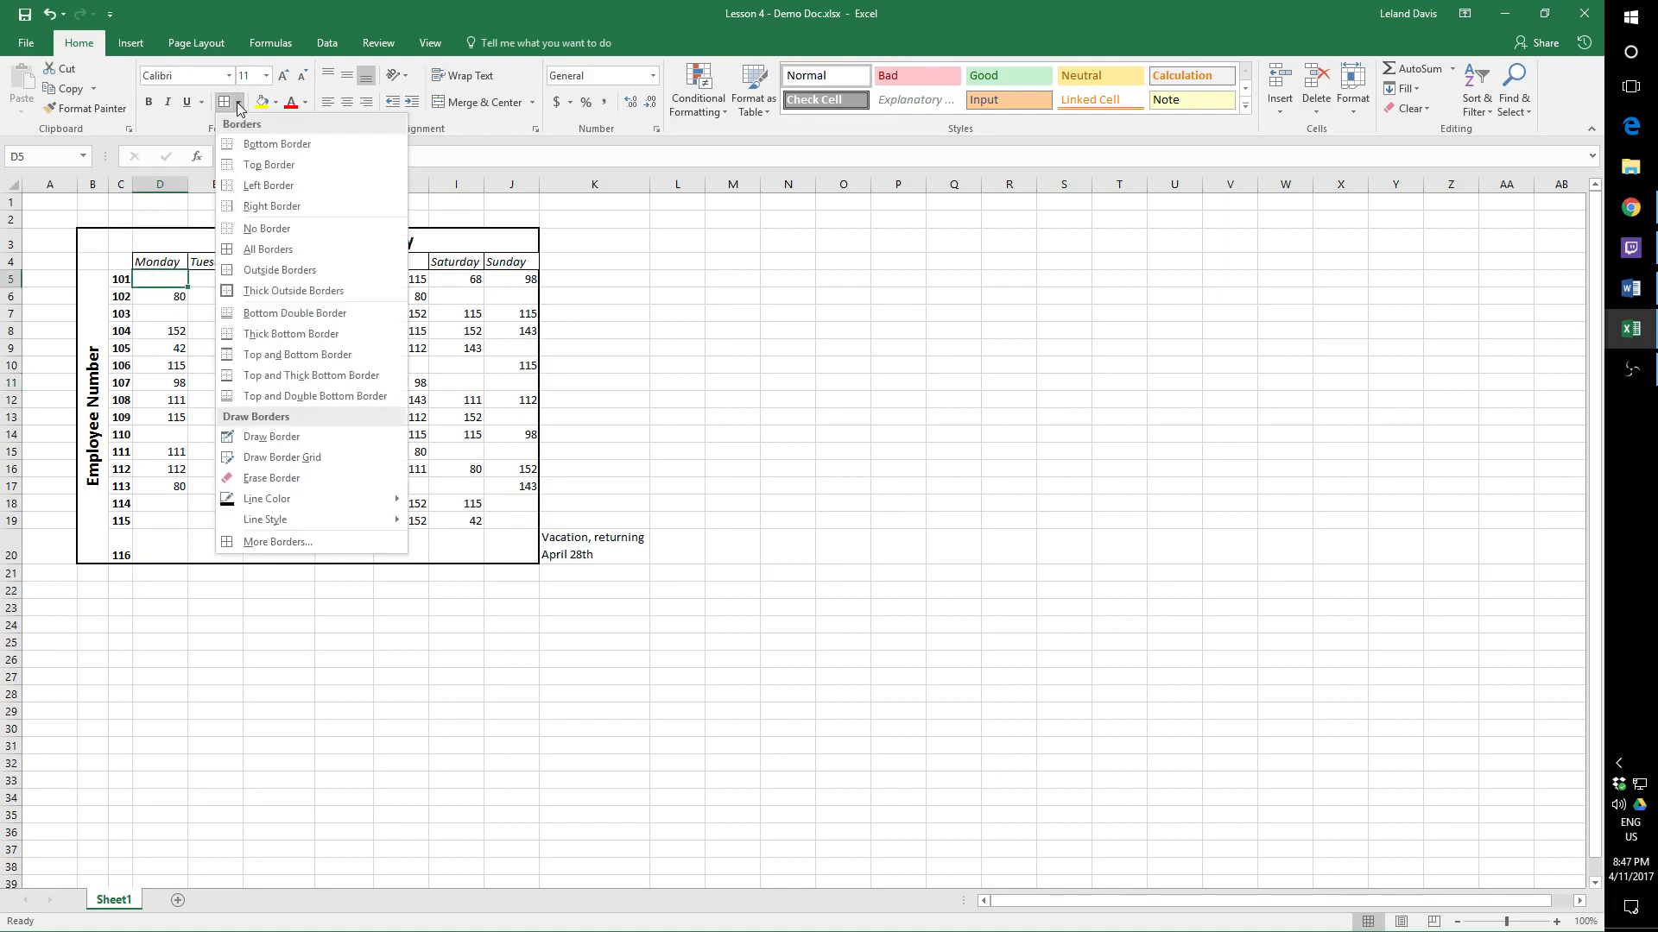
{"action": "left_click", "coordinate": [288, 207]}
{"action": "left_click", "coordinate": [223, 365]}
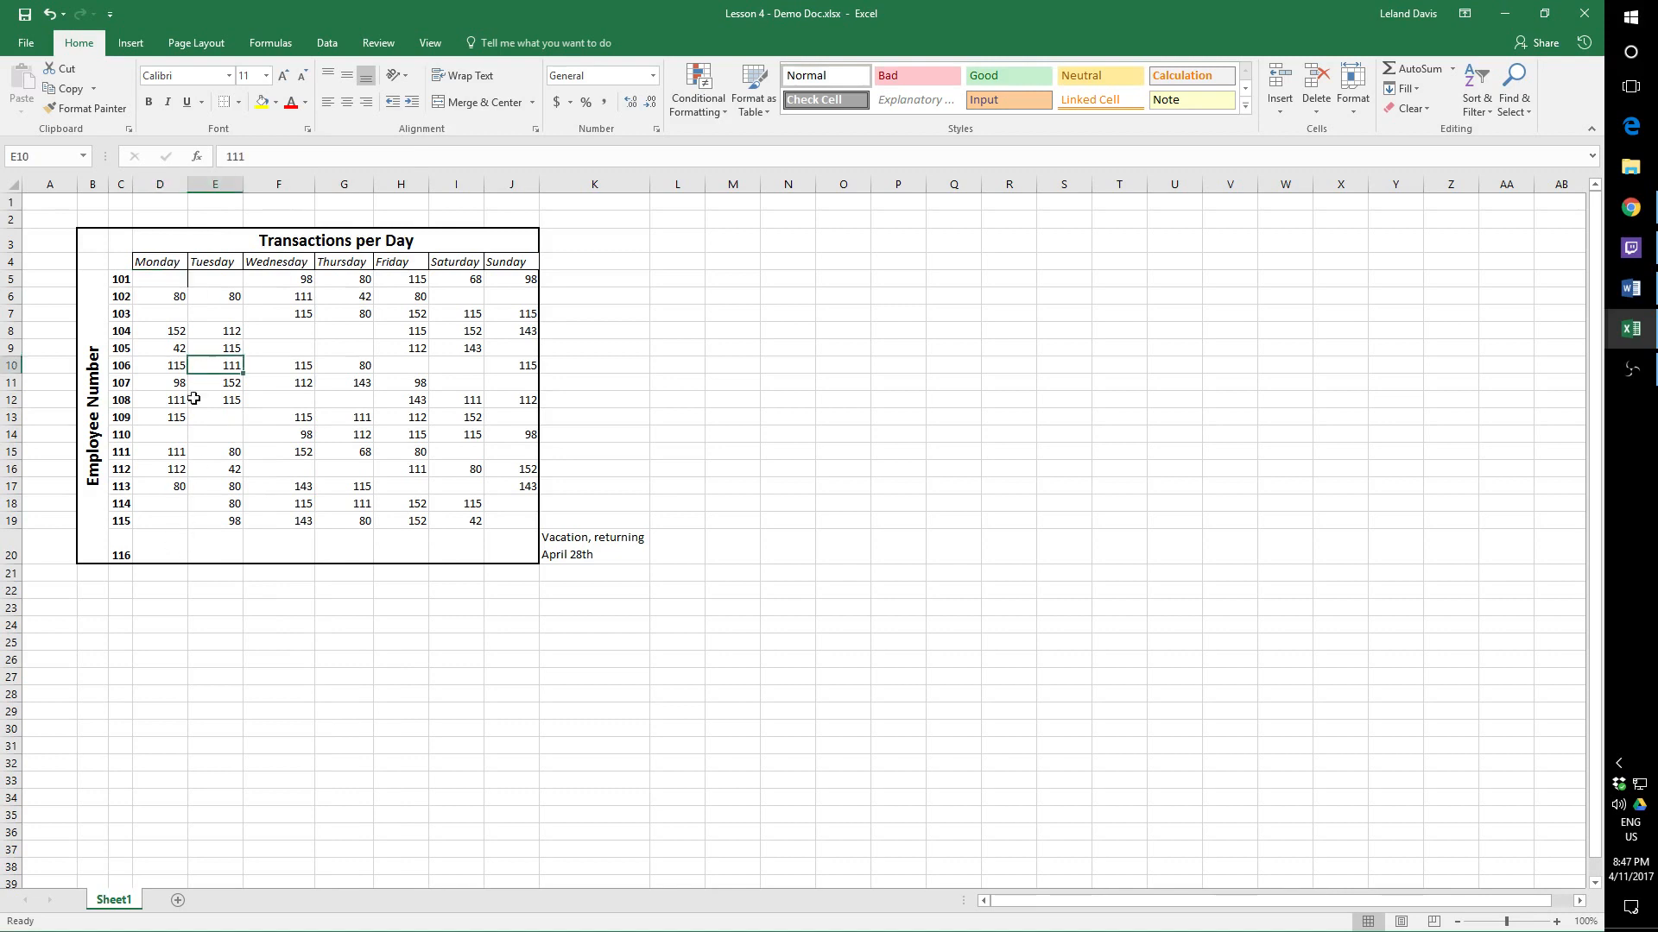
Step: Add a right border to cell D6 and to the whole Monday range D5:D20
{"action": "left_click", "coordinate": [170, 294]}
{"action": "left_click", "coordinate": [238, 103]}
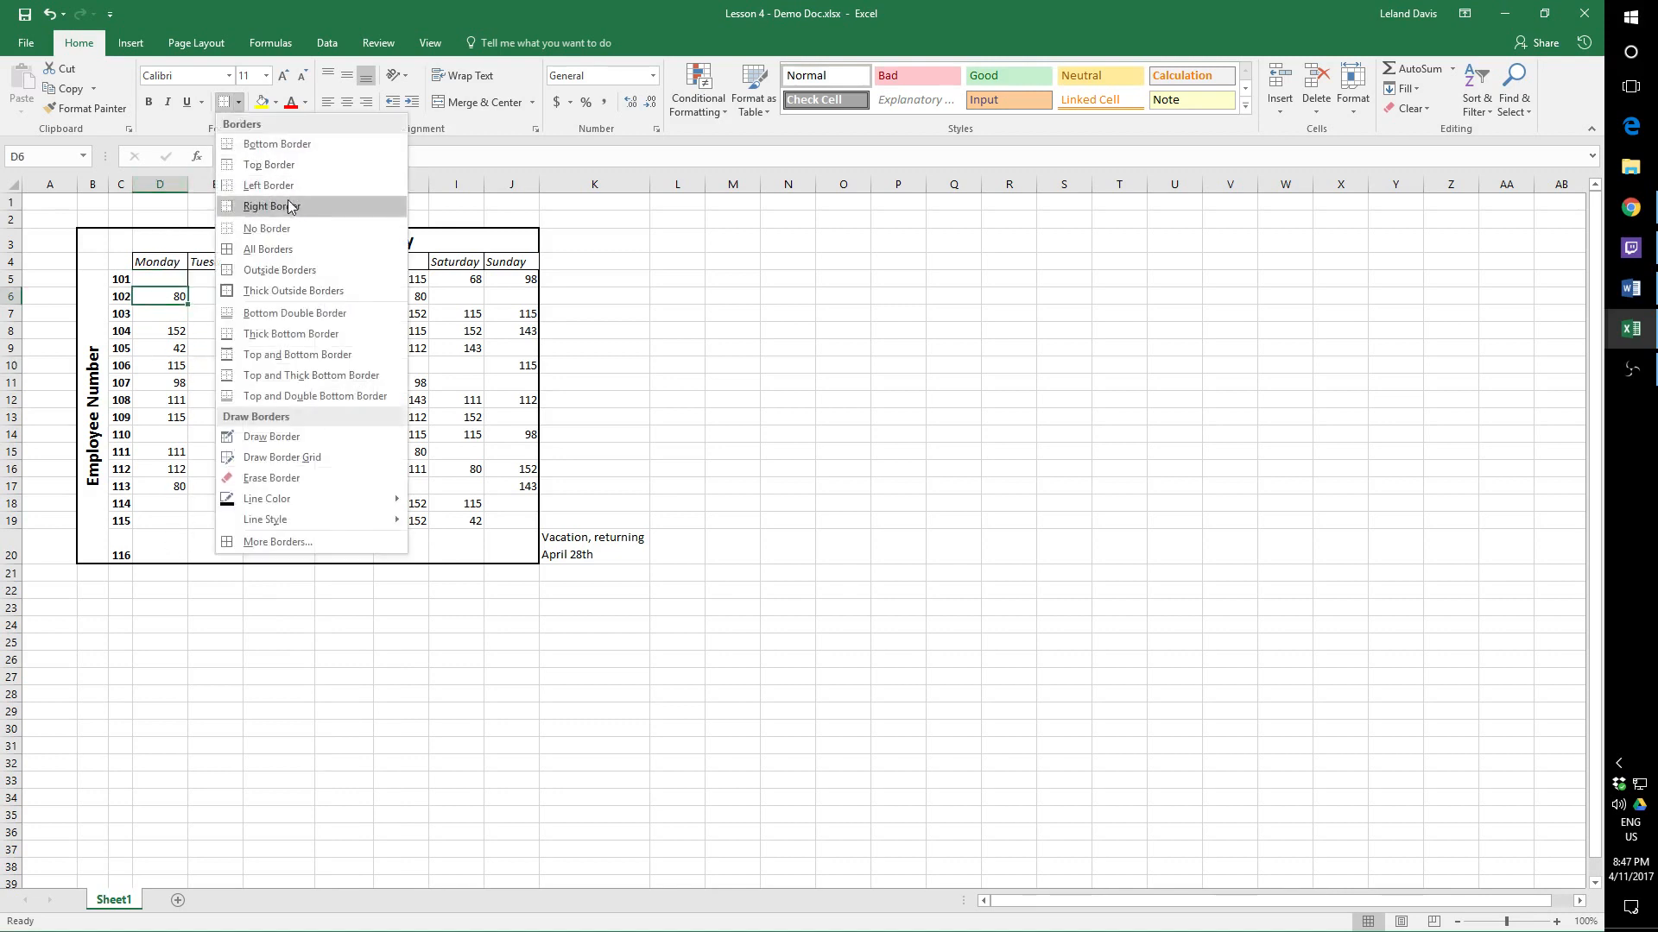
{"action": "left_click", "coordinate": [300, 205]}
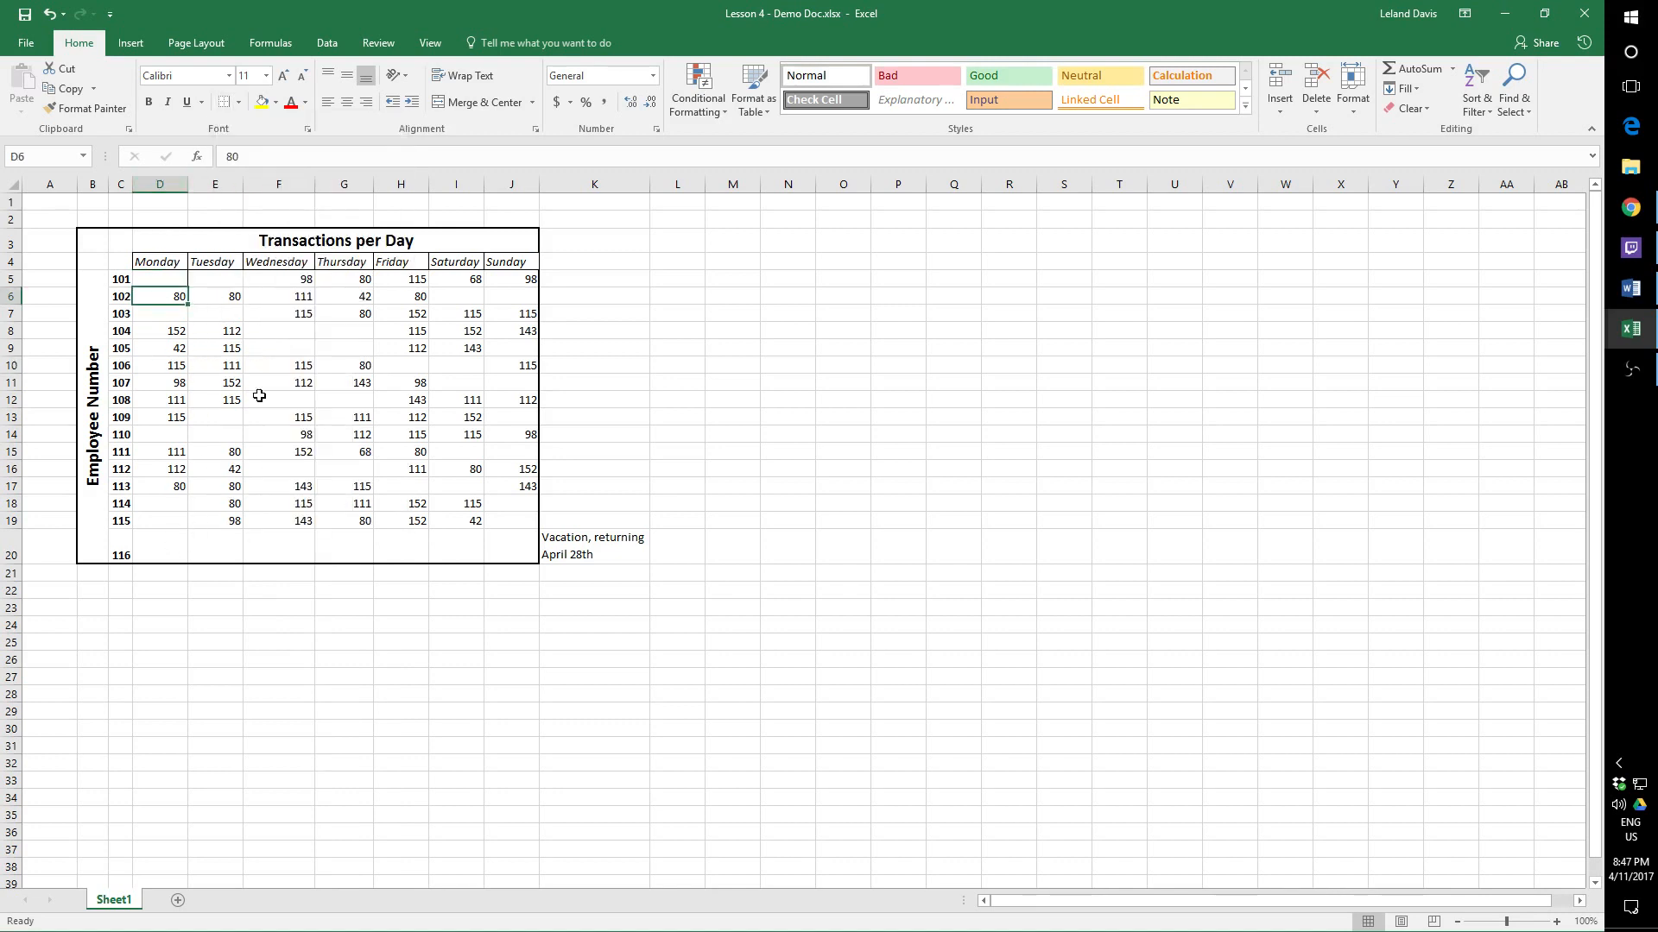
{"action": "left_click", "coordinate": [304, 400]}
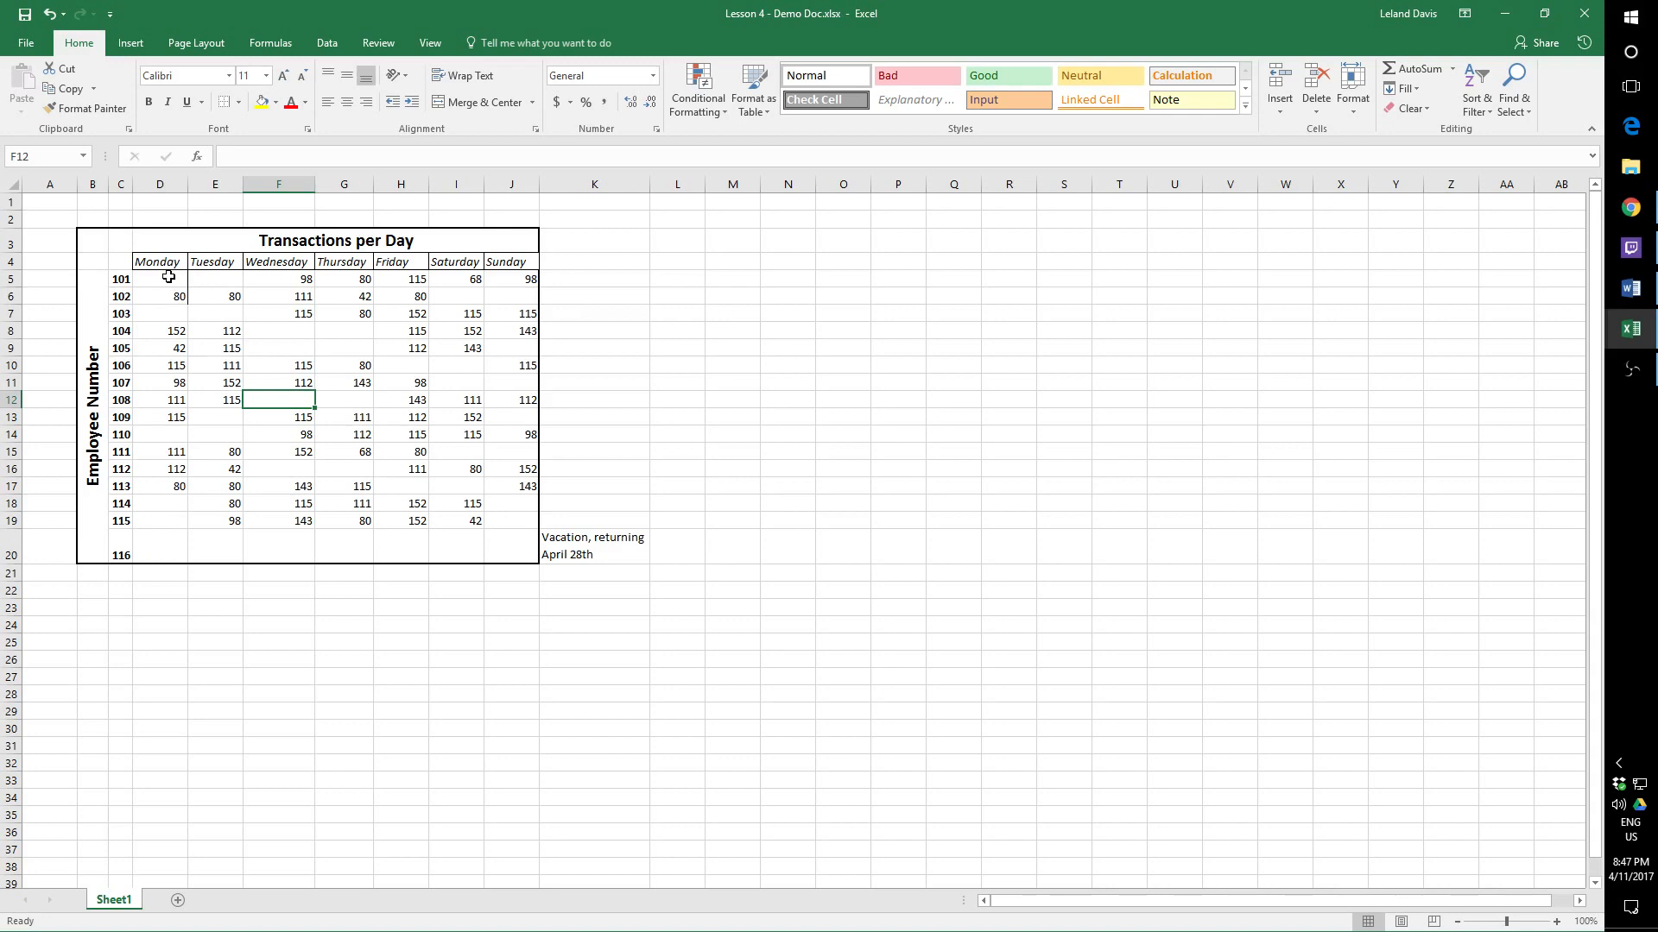
{"action": "left_click_drag", "start_coordinate": [168, 276], "coordinate": [171, 559]}
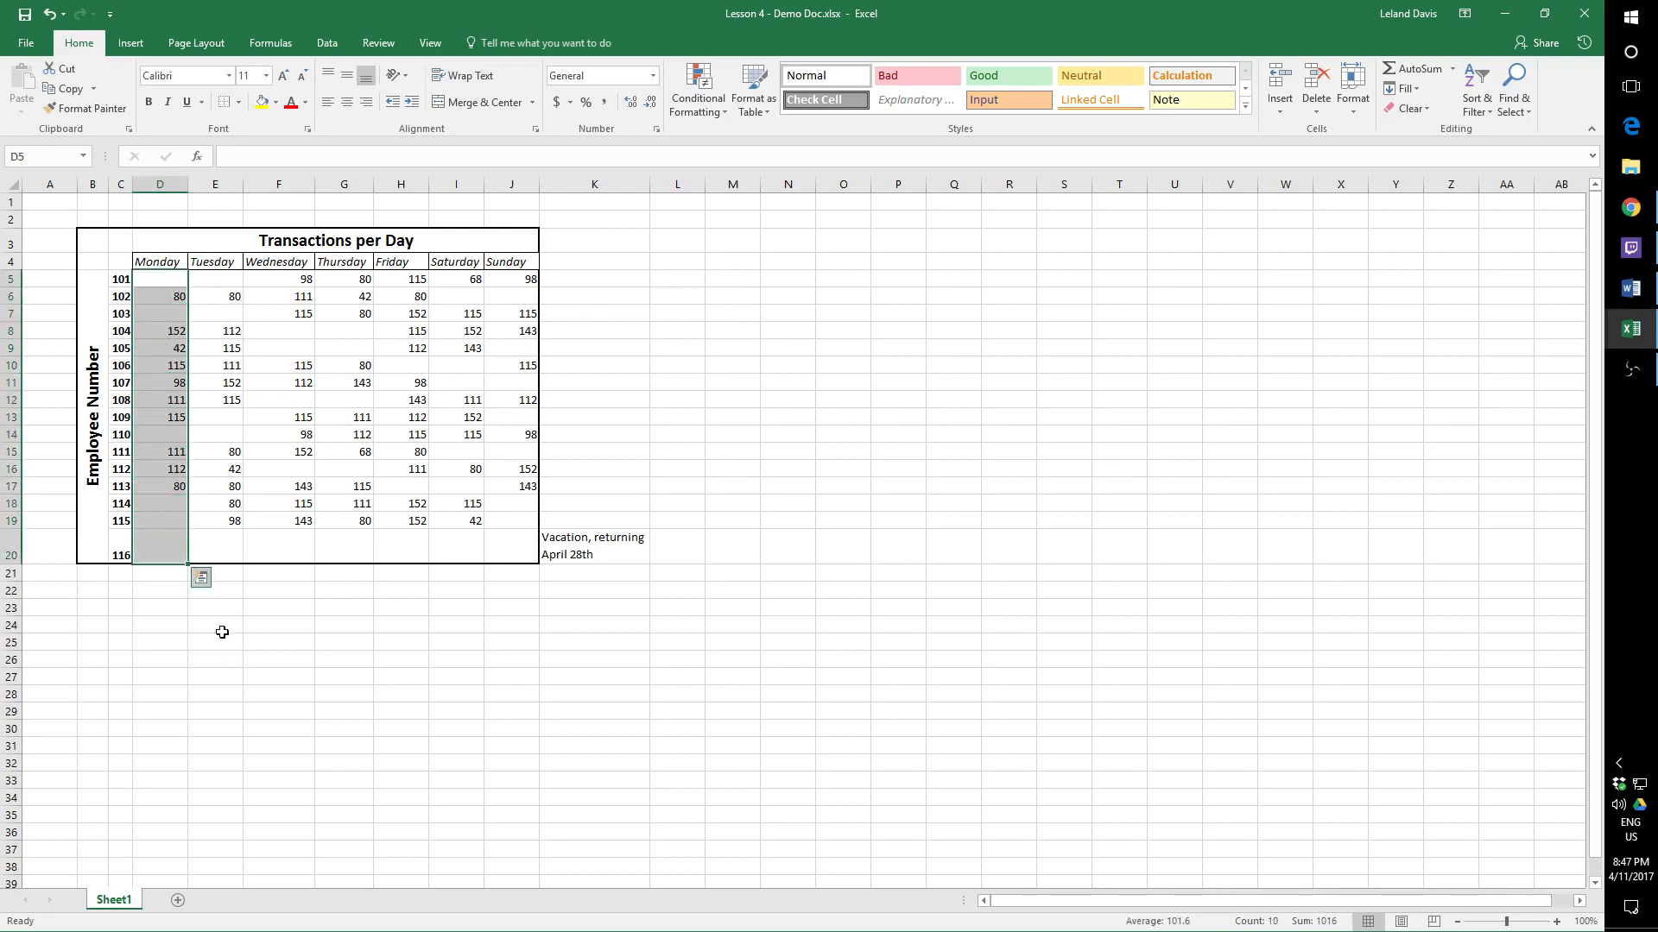
{"action": "left_click", "coordinate": [221, 103]}
{"action": "left_click", "coordinate": [278, 522]}
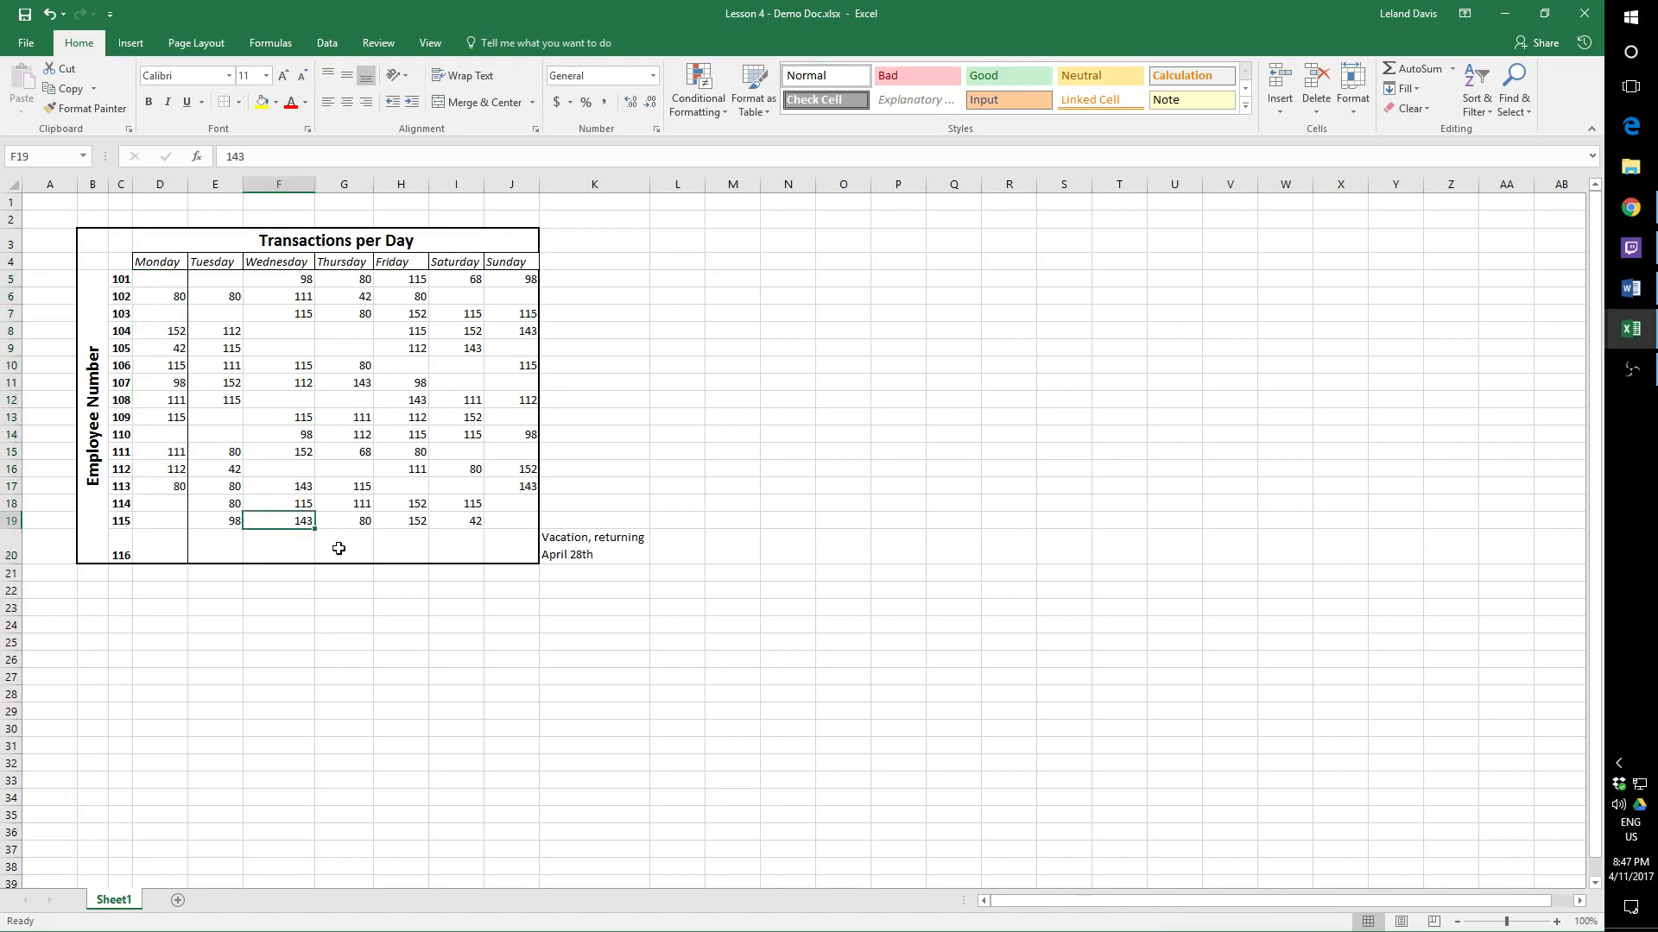
Step: Add a right border to each weekday column from Tuesday through Saturday, covering rows 5 to 20
{"action": "left_click_drag", "start_coordinate": [211, 282], "coordinate": [242, 557]}
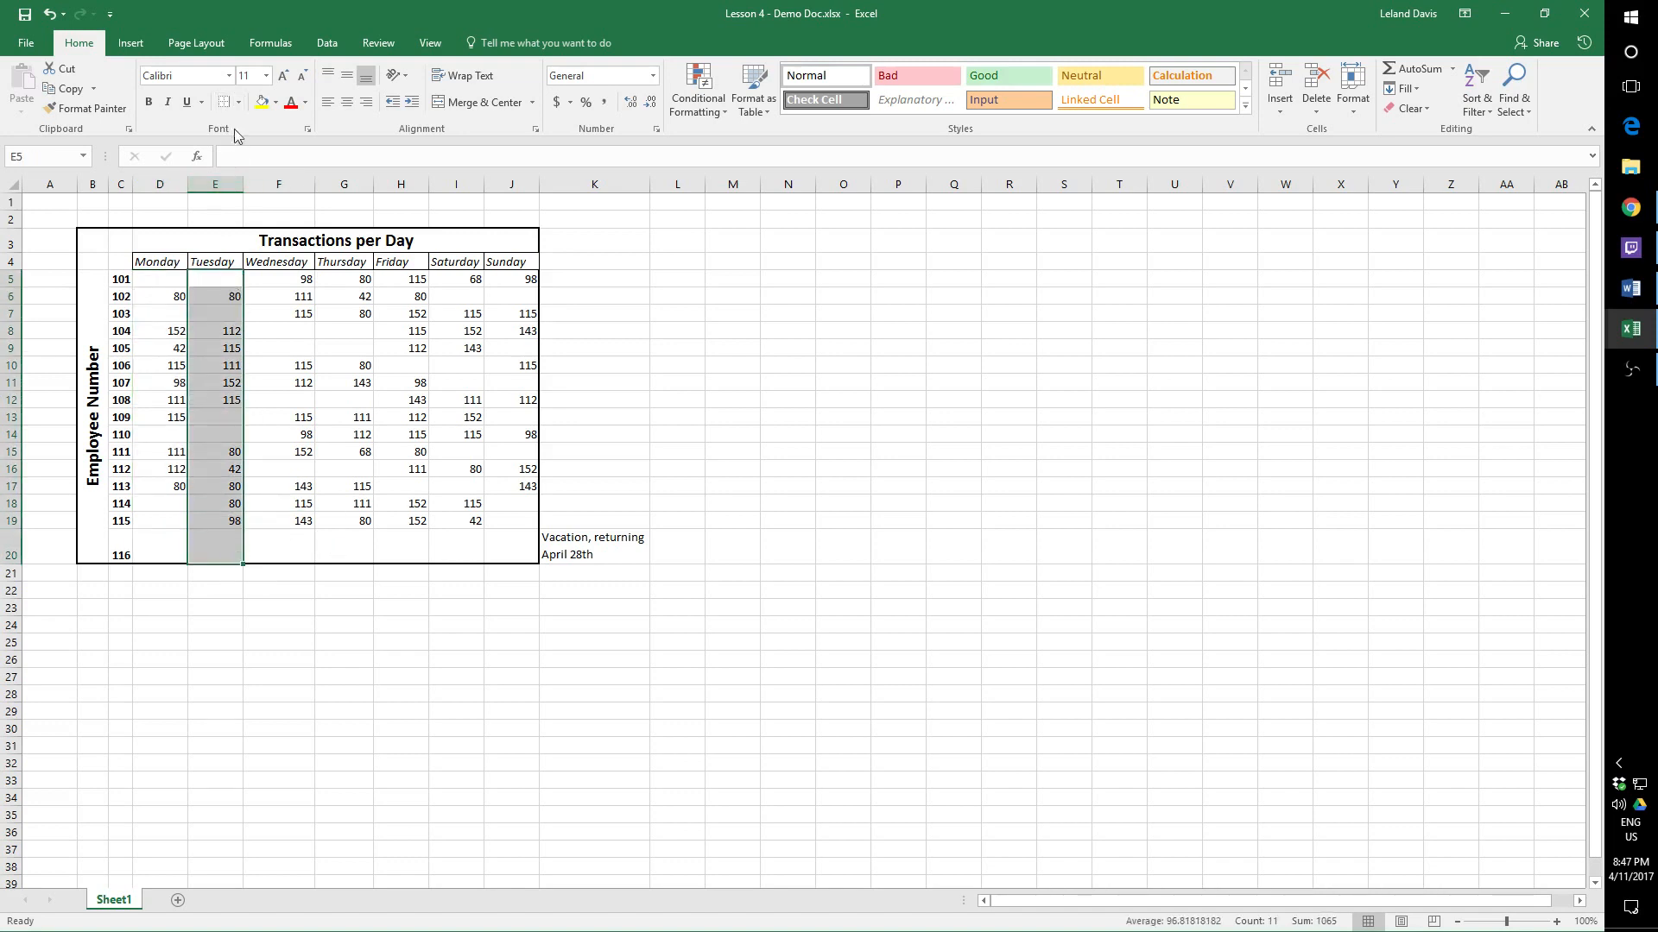
{"action": "left_click_drag", "start_coordinate": [291, 282], "coordinate": [303, 557]}
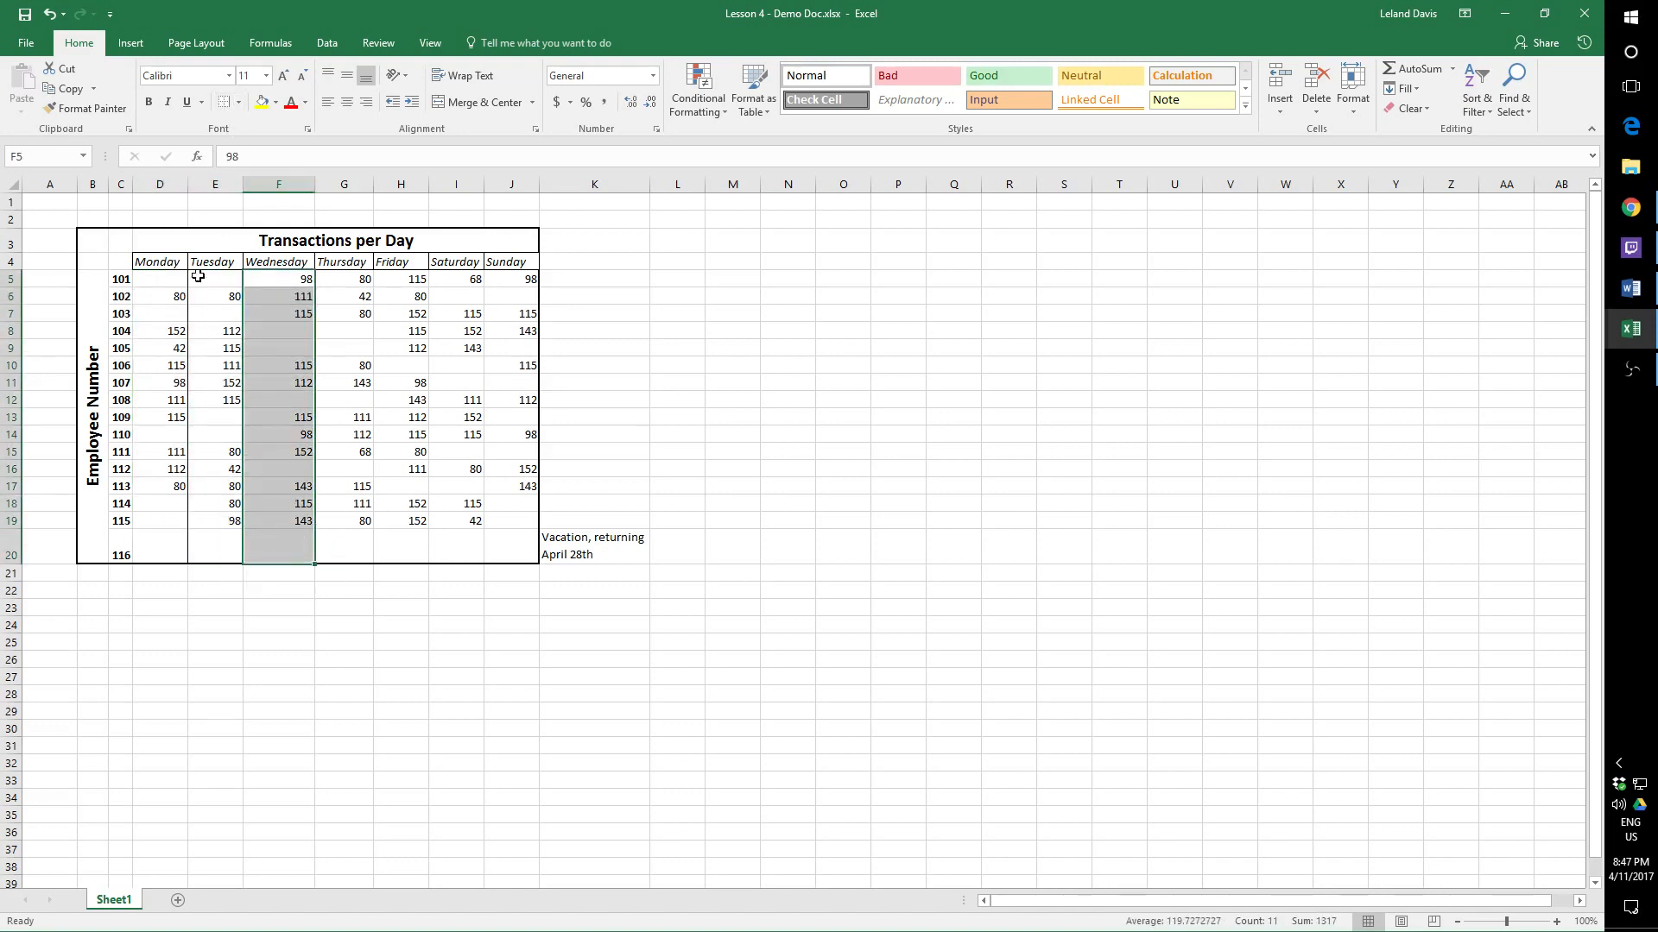
{"action": "left_click_drag", "start_coordinate": [350, 286], "coordinate": [453, 554]}
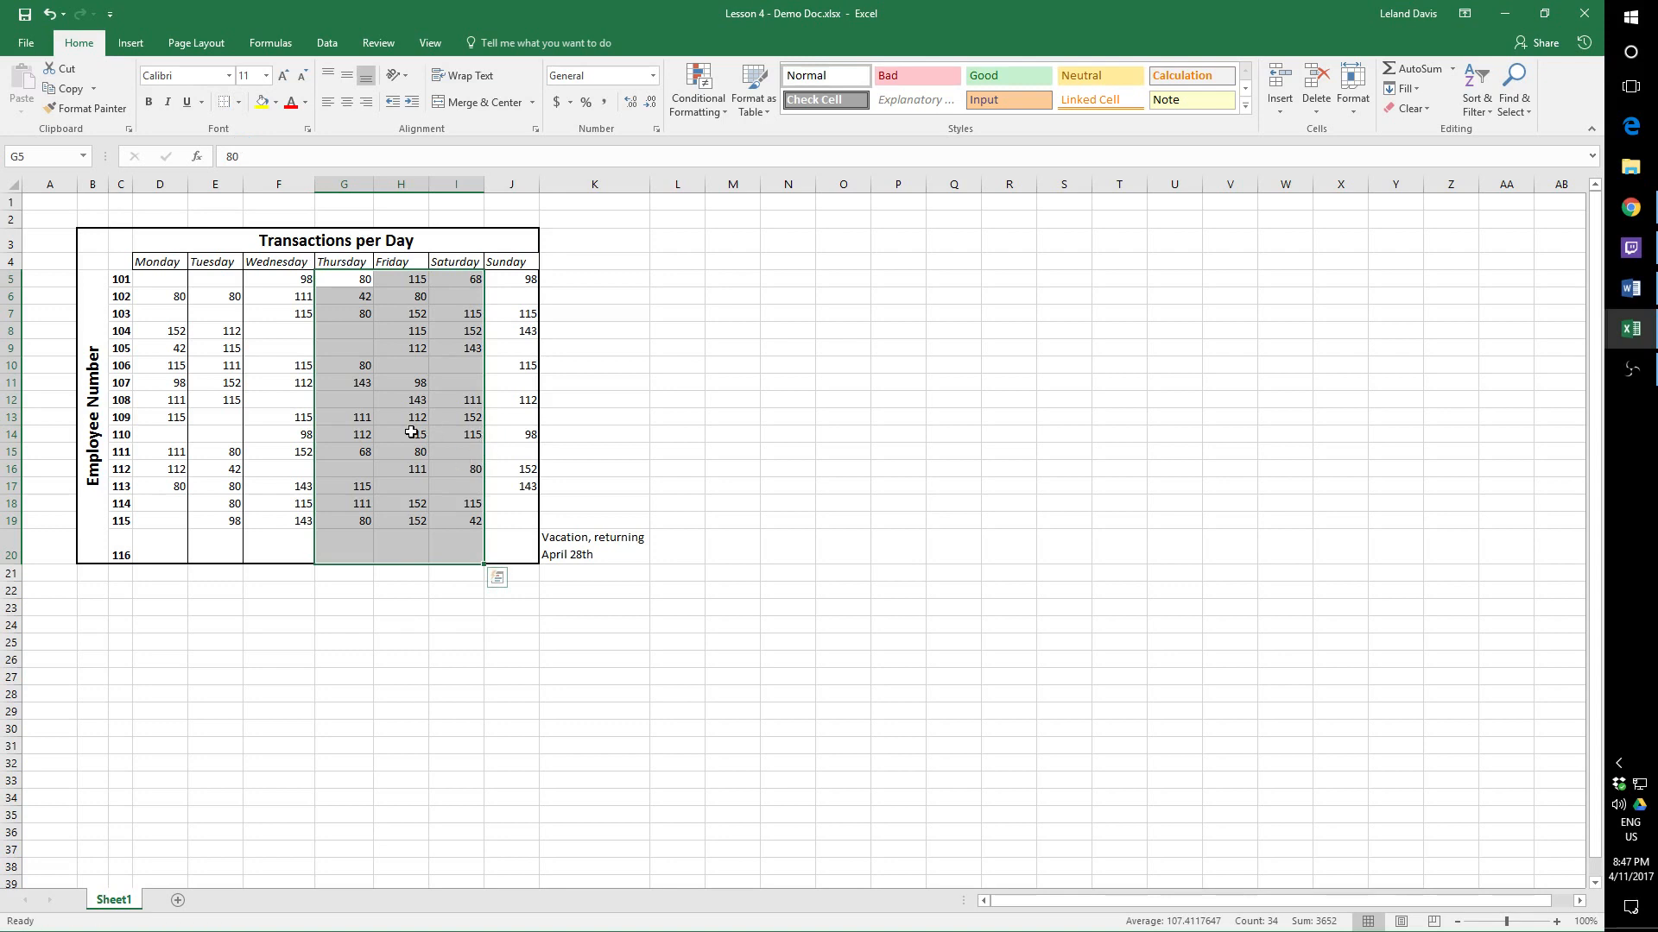
{"action": "left_click", "coordinate": [402, 467]}
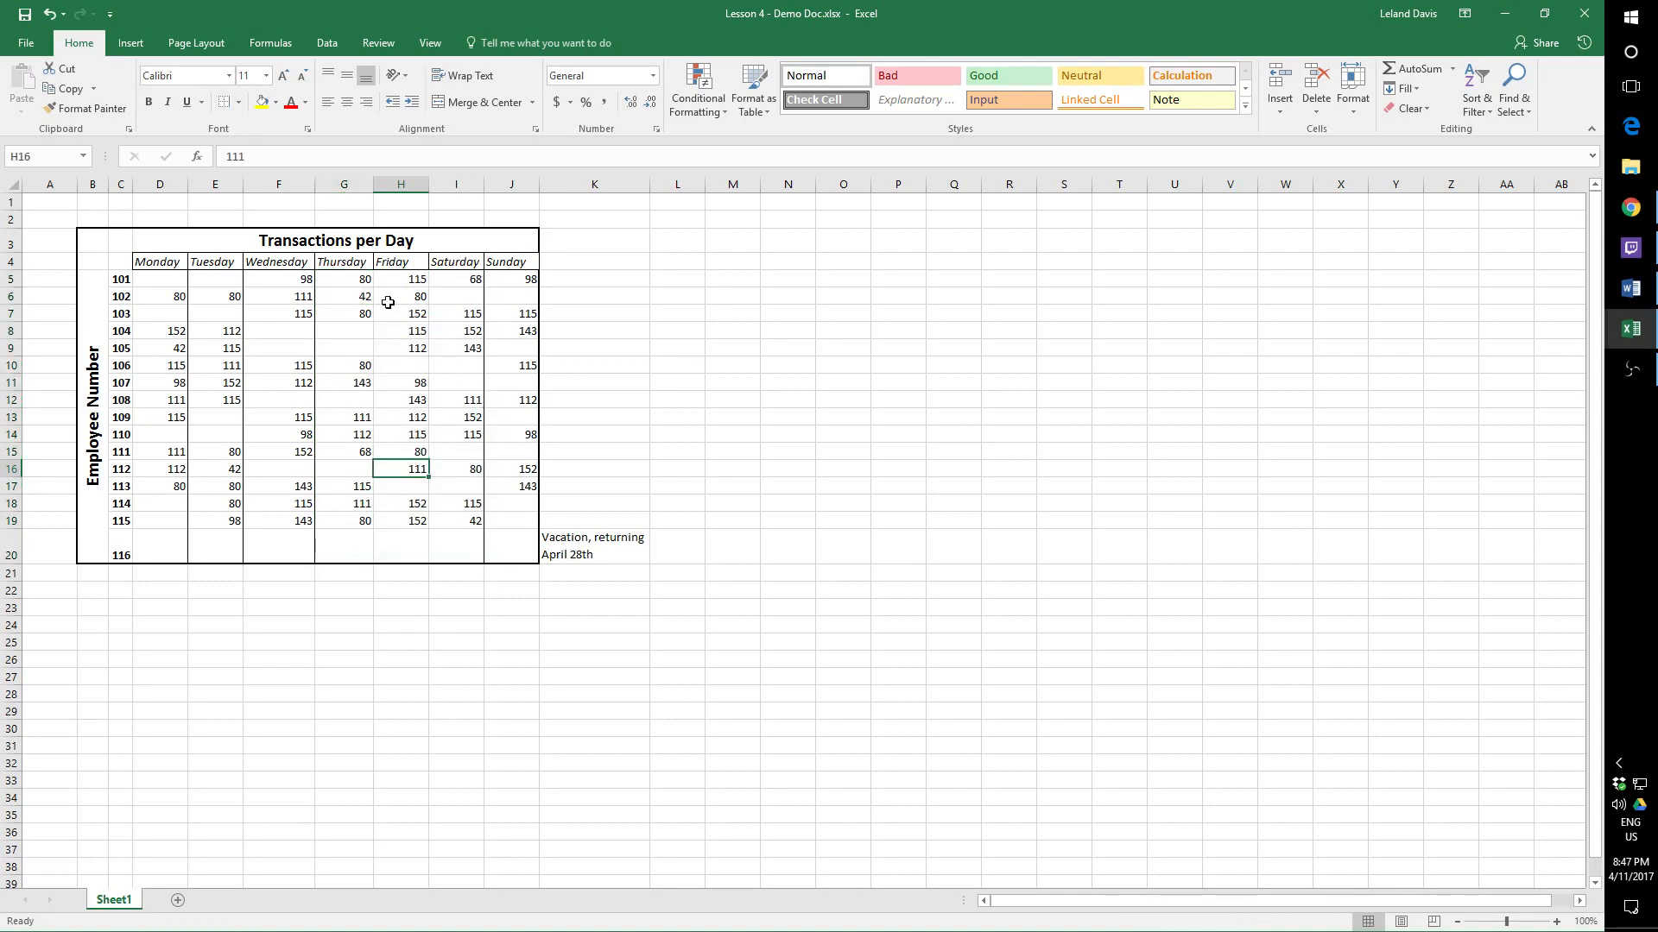
{"action": "left_click_drag", "start_coordinate": [356, 281], "coordinate": [363, 552]}
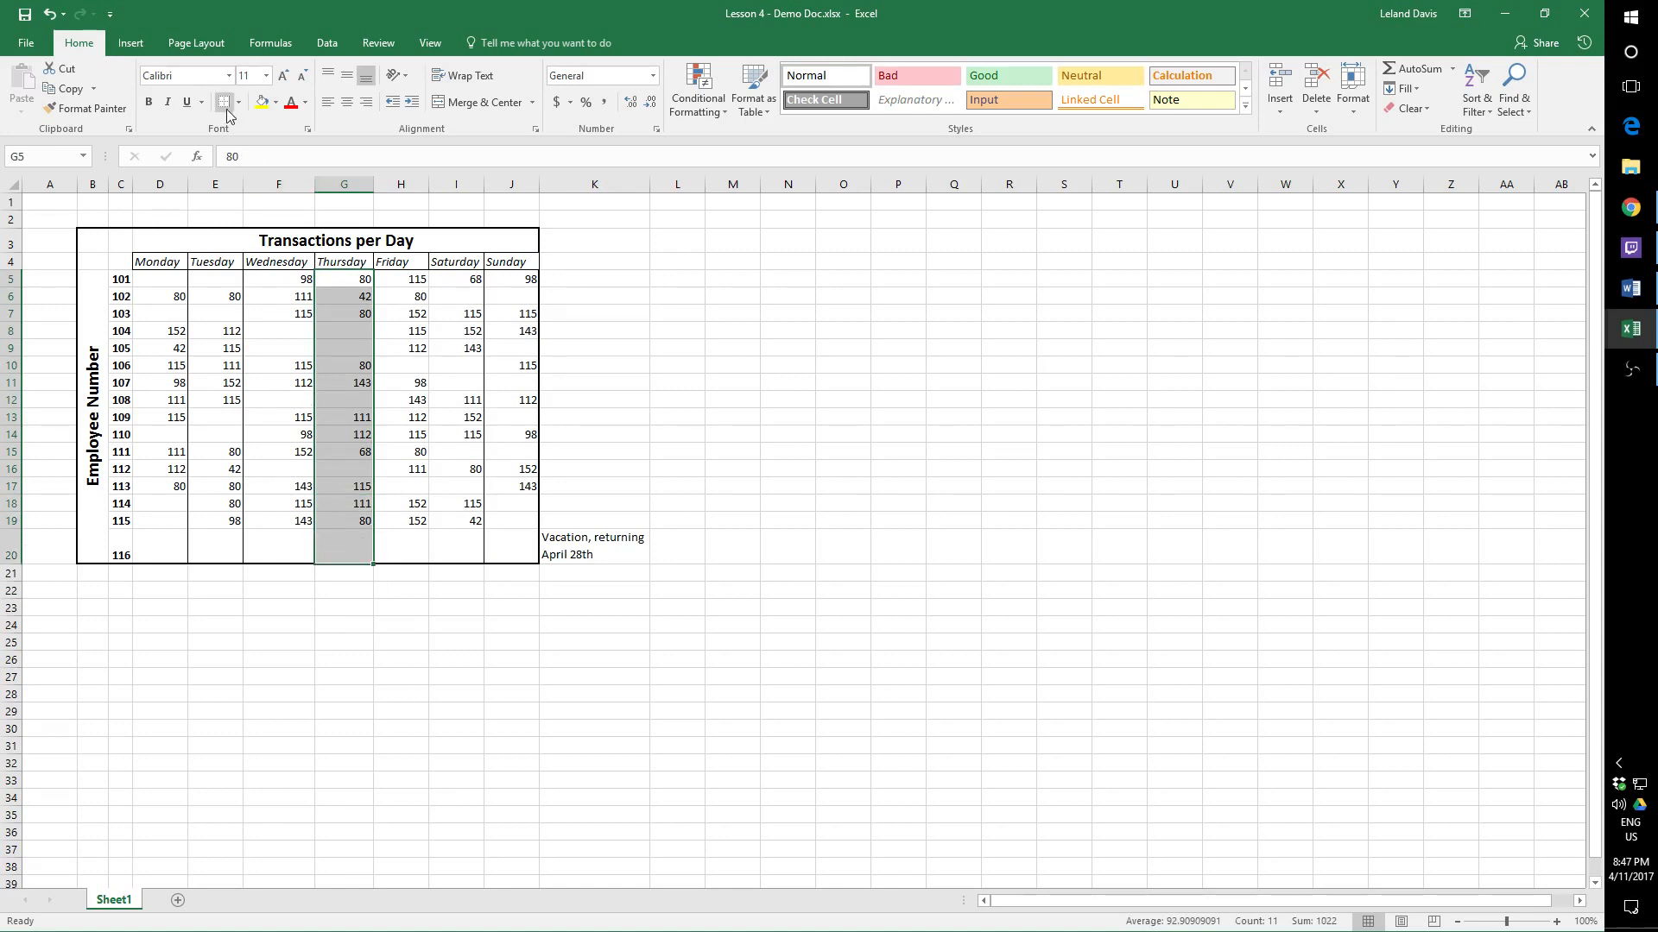
{"action": "left_click_drag", "start_coordinate": [409, 279], "coordinate": [412, 561]}
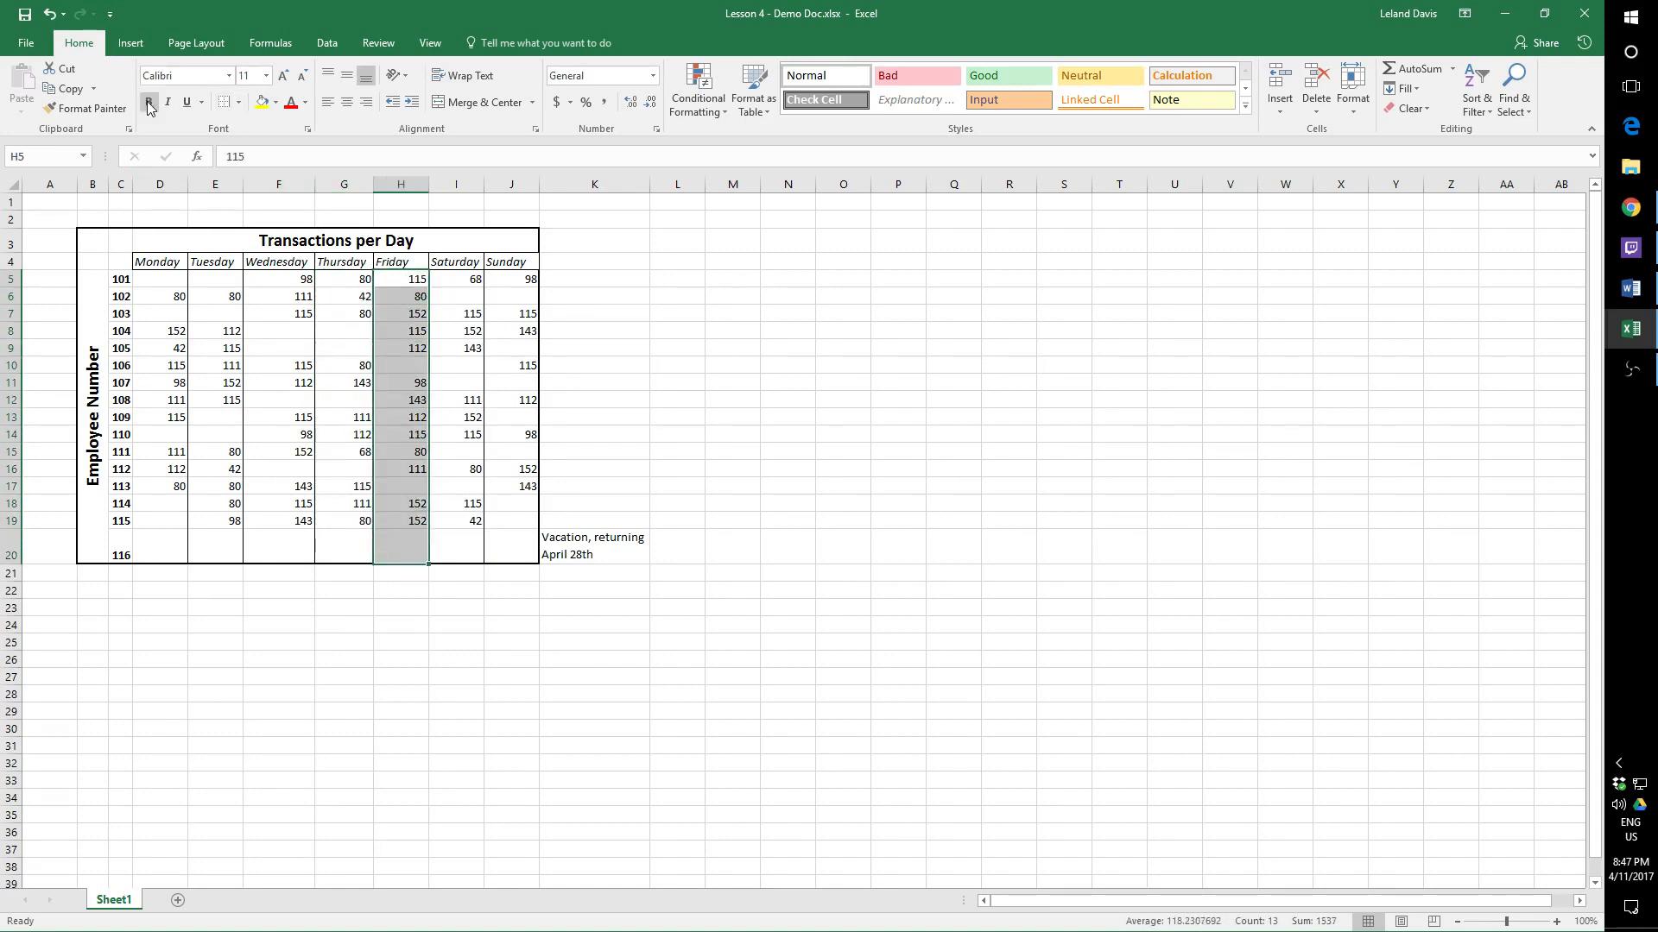
{"action": "left_click", "coordinate": [476, 432]}
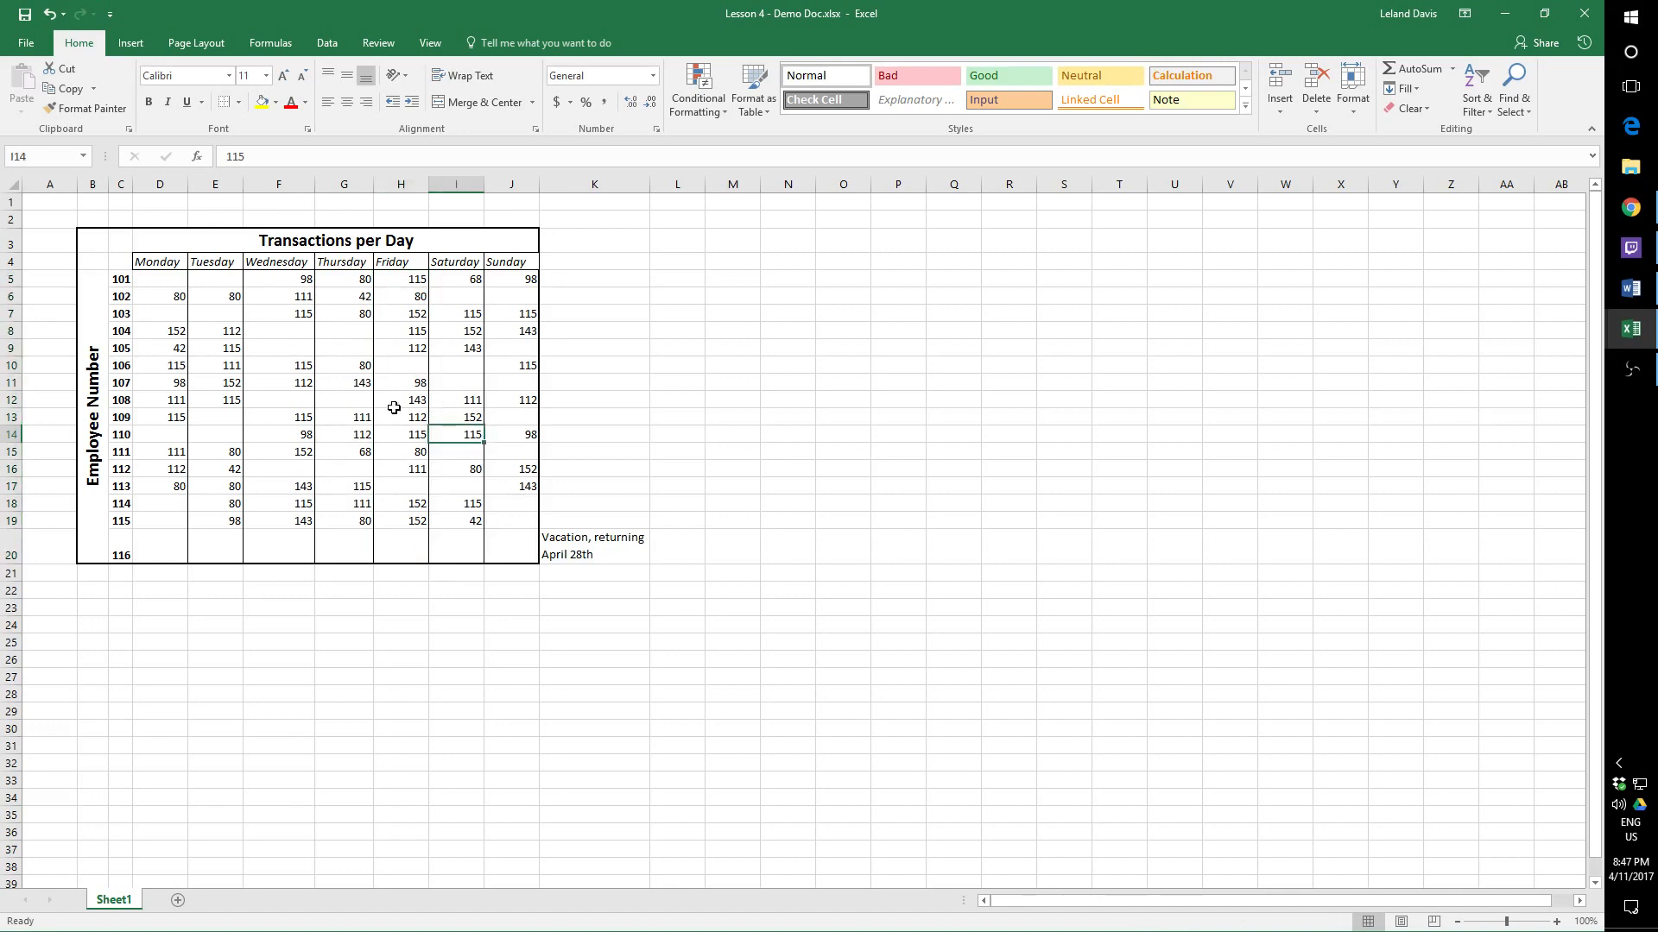
Step: Add a left border to the Monday range D5:D20
{"action": "left_click_drag", "start_coordinate": [162, 286], "coordinate": [168, 556]}
{"action": "left_click", "coordinate": [238, 102]}
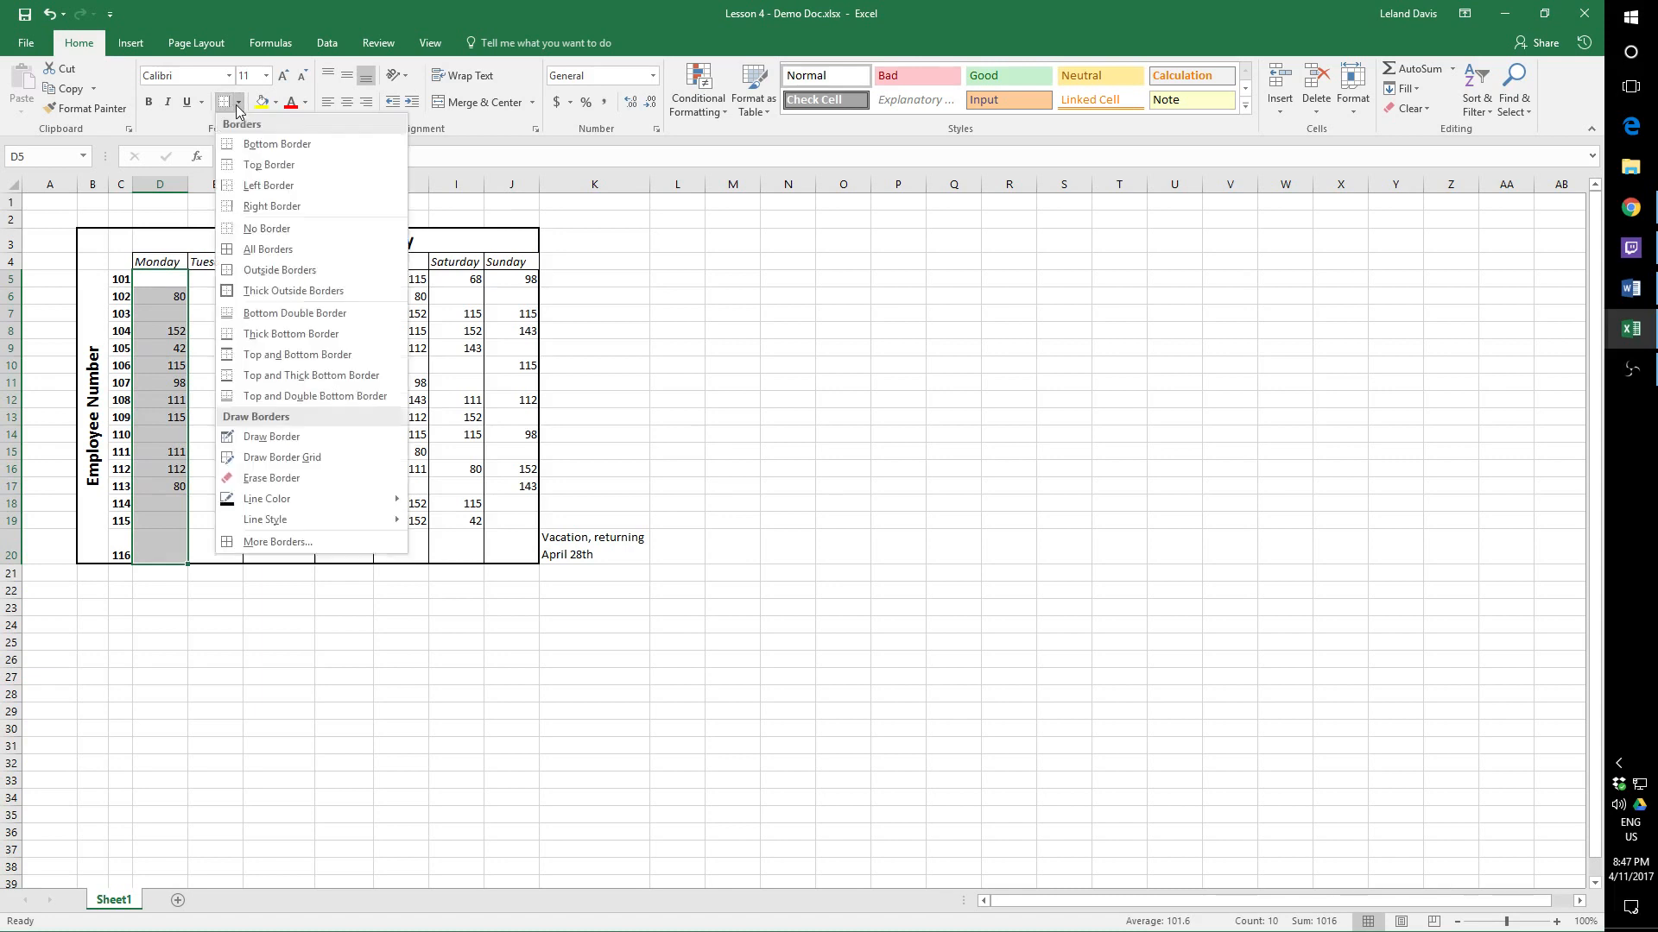
{"action": "left_click", "coordinate": [323, 190]}
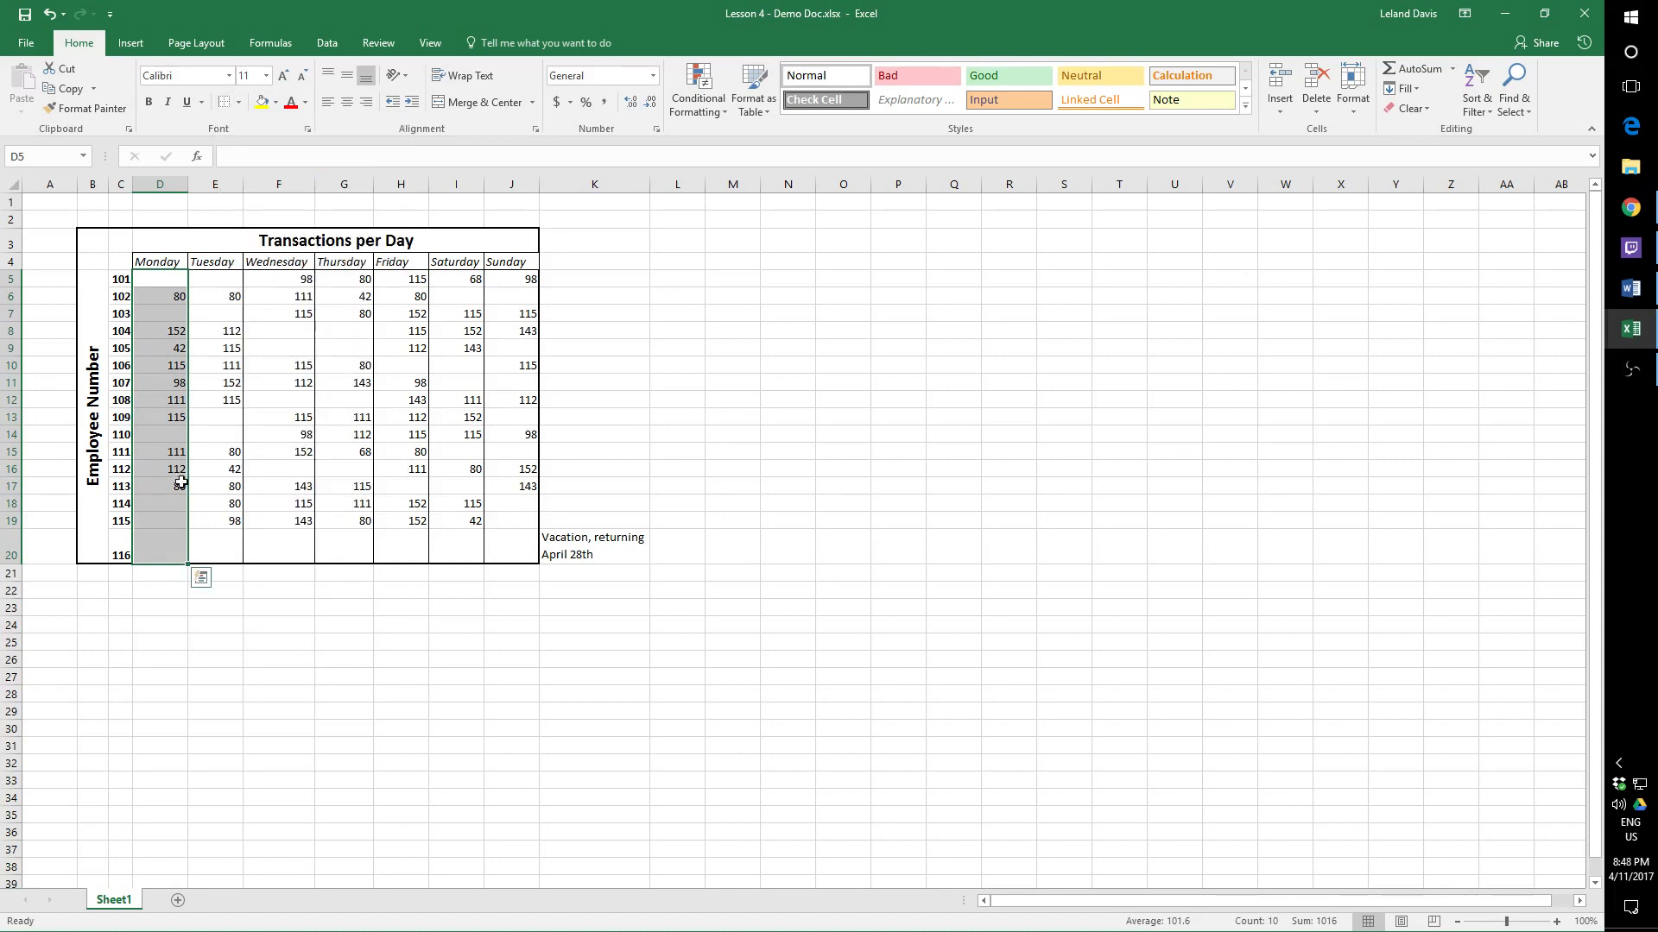
{"action": "left_click", "coordinate": [177, 455]}
{"action": "left_click", "coordinate": [392, 517]}
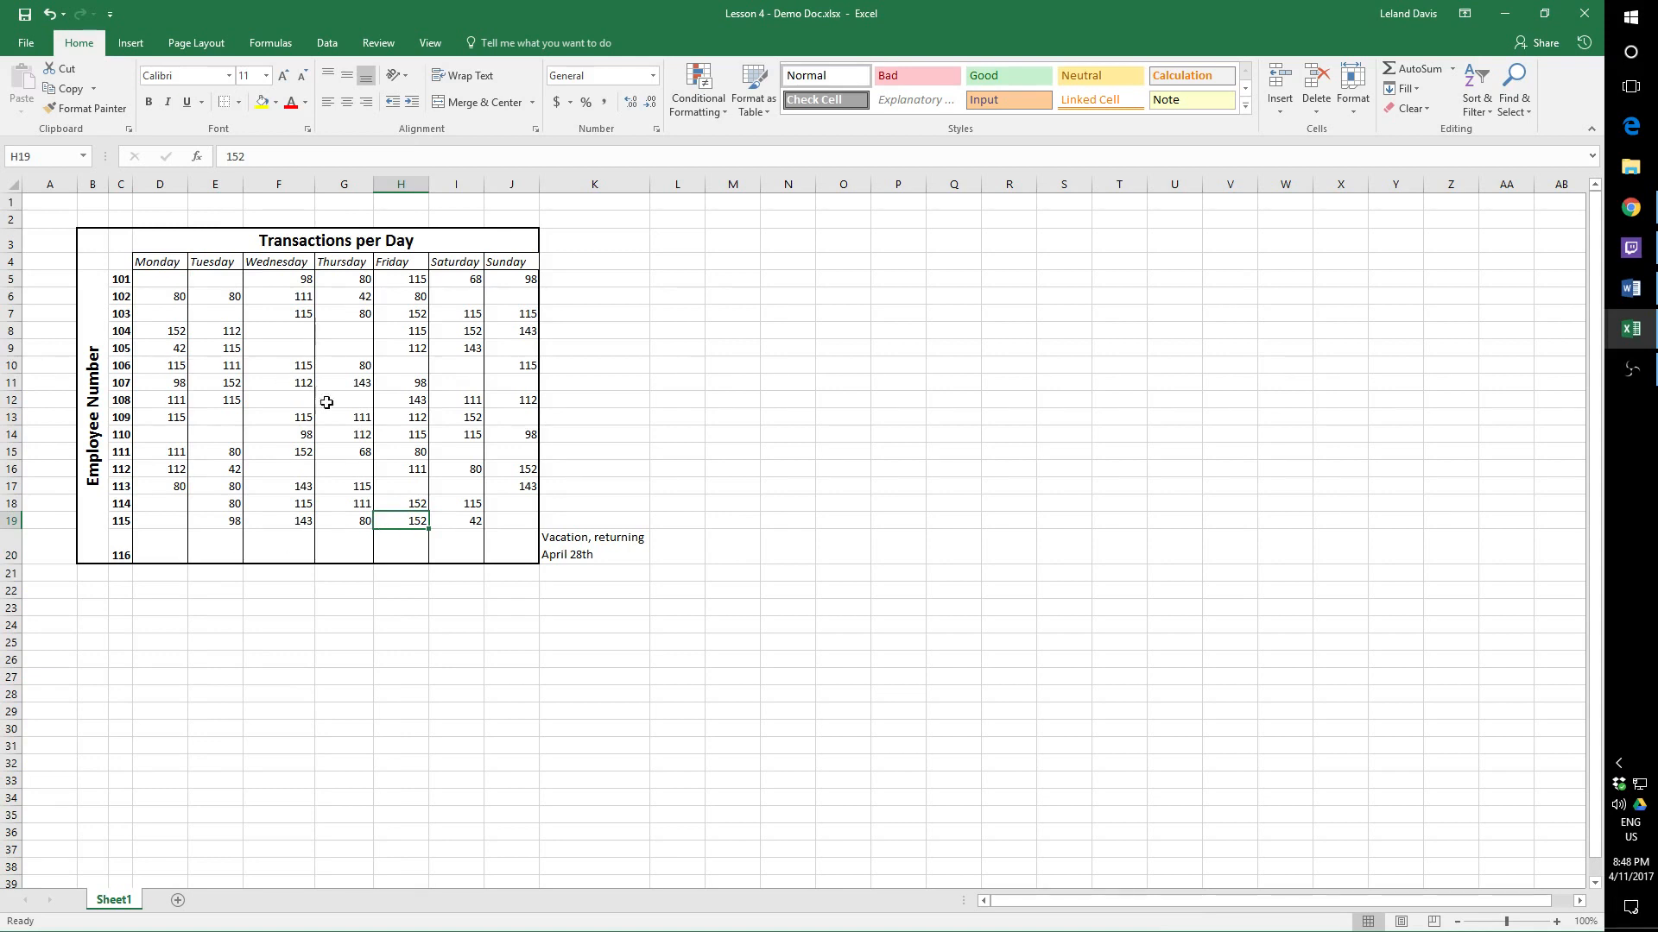
Step: Check the border layout in the Lesson 4 - Cell Formatting workbook and return to Lesson 4 - Demo Doc
{"action": "left_click", "coordinate": [1631, 337]}
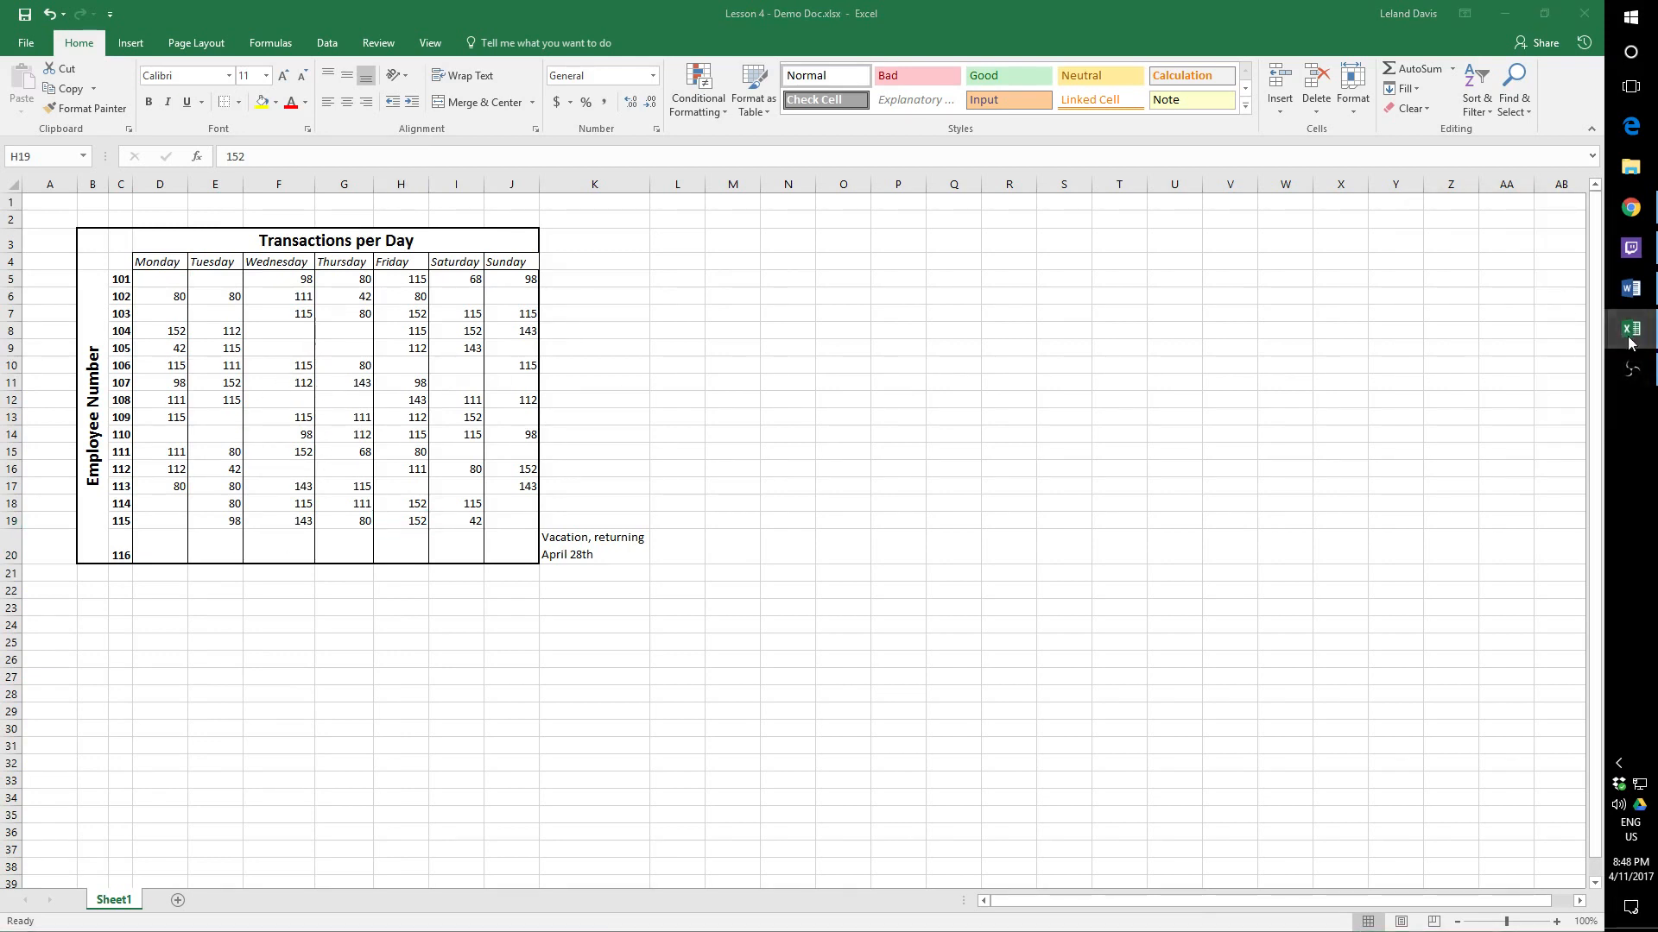
{"action": "left_click", "coordinate": [1580, 416]}
{"action": "mouse_move", "coordinate": [1647, 351]}
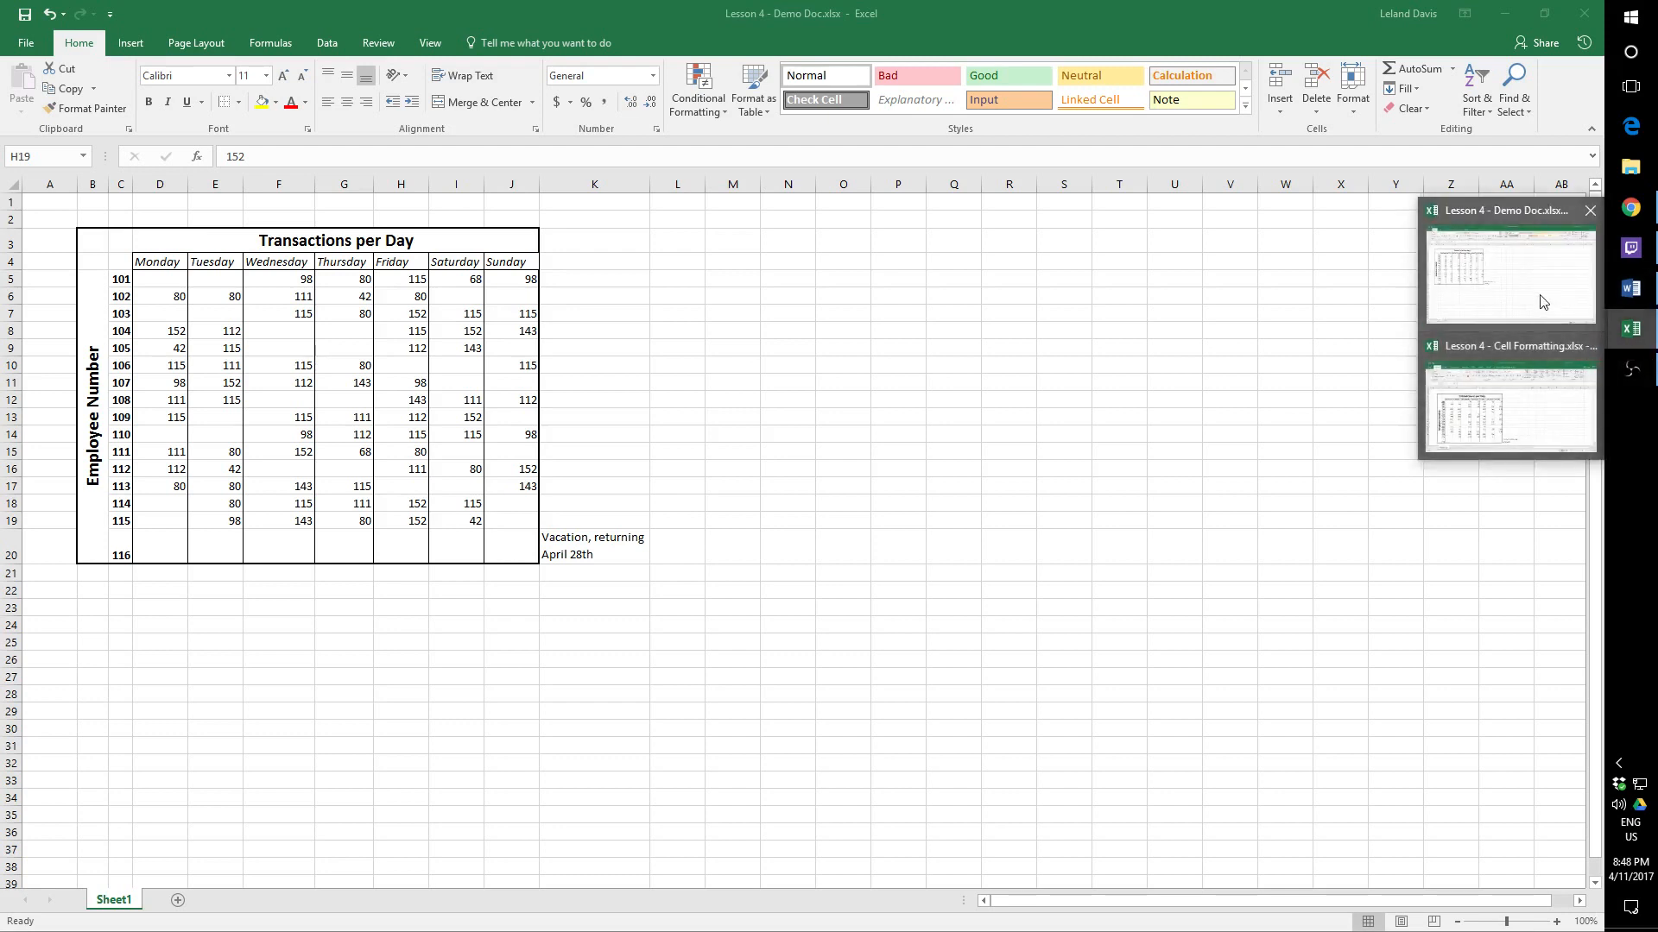
{"action": "left_click", "coordinate": [172, 444]}
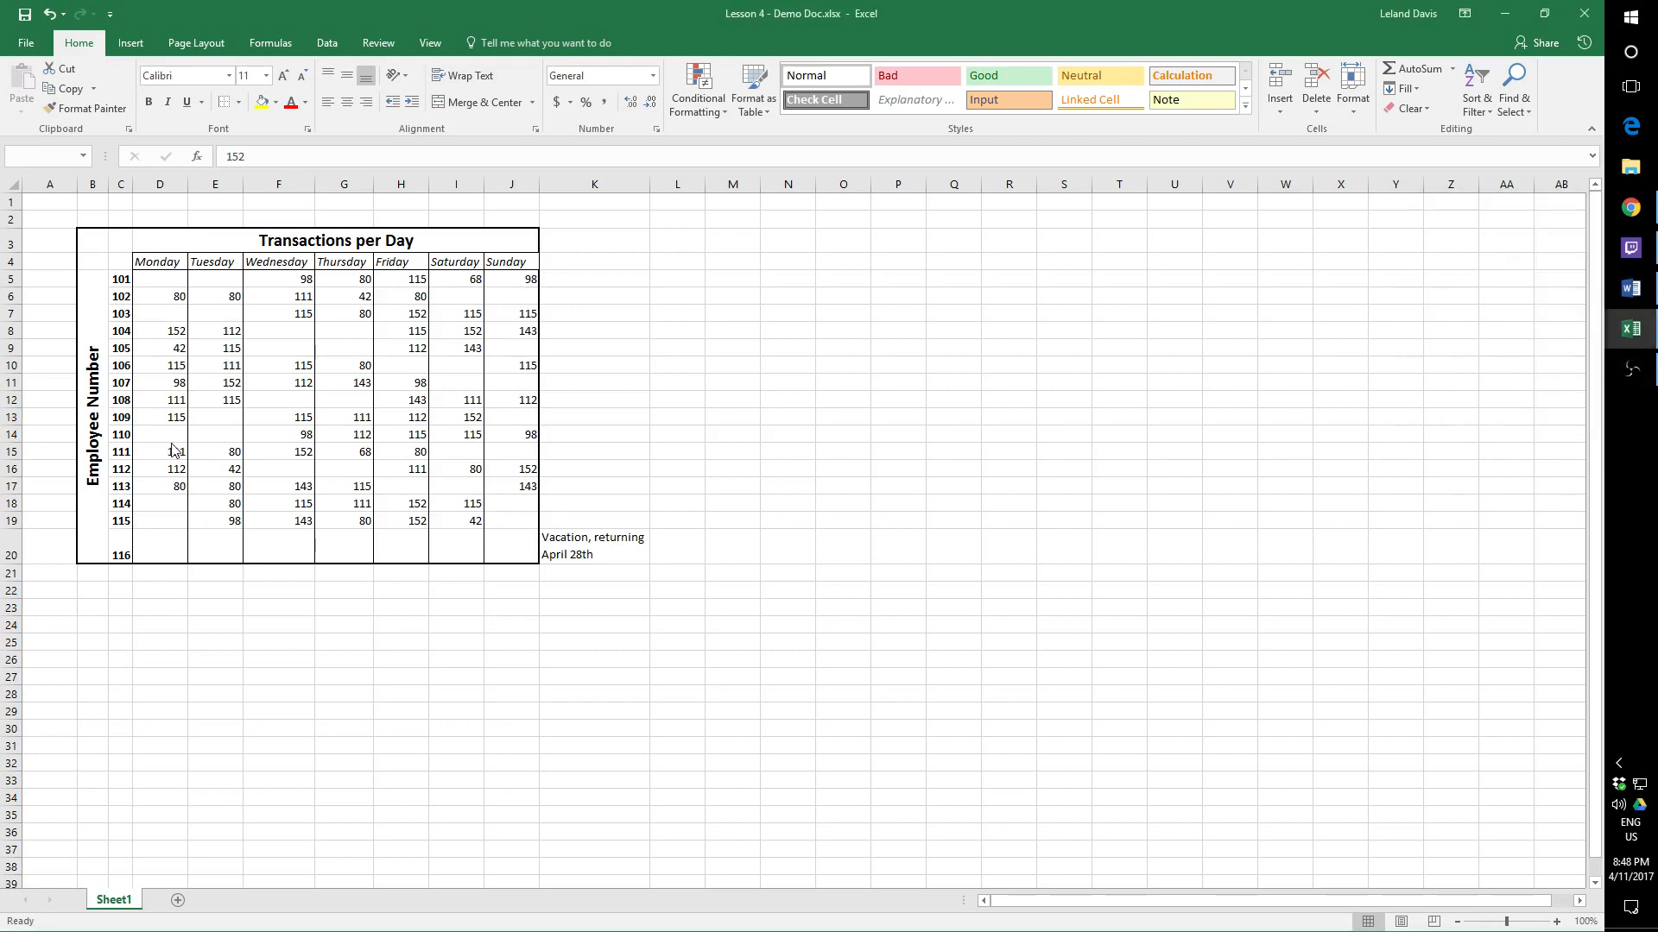
Step: Add a bottom border to each employee number cell from C5 to C19, one cell at a time
{"action": "left_click", "coordinate": [121, 279]}
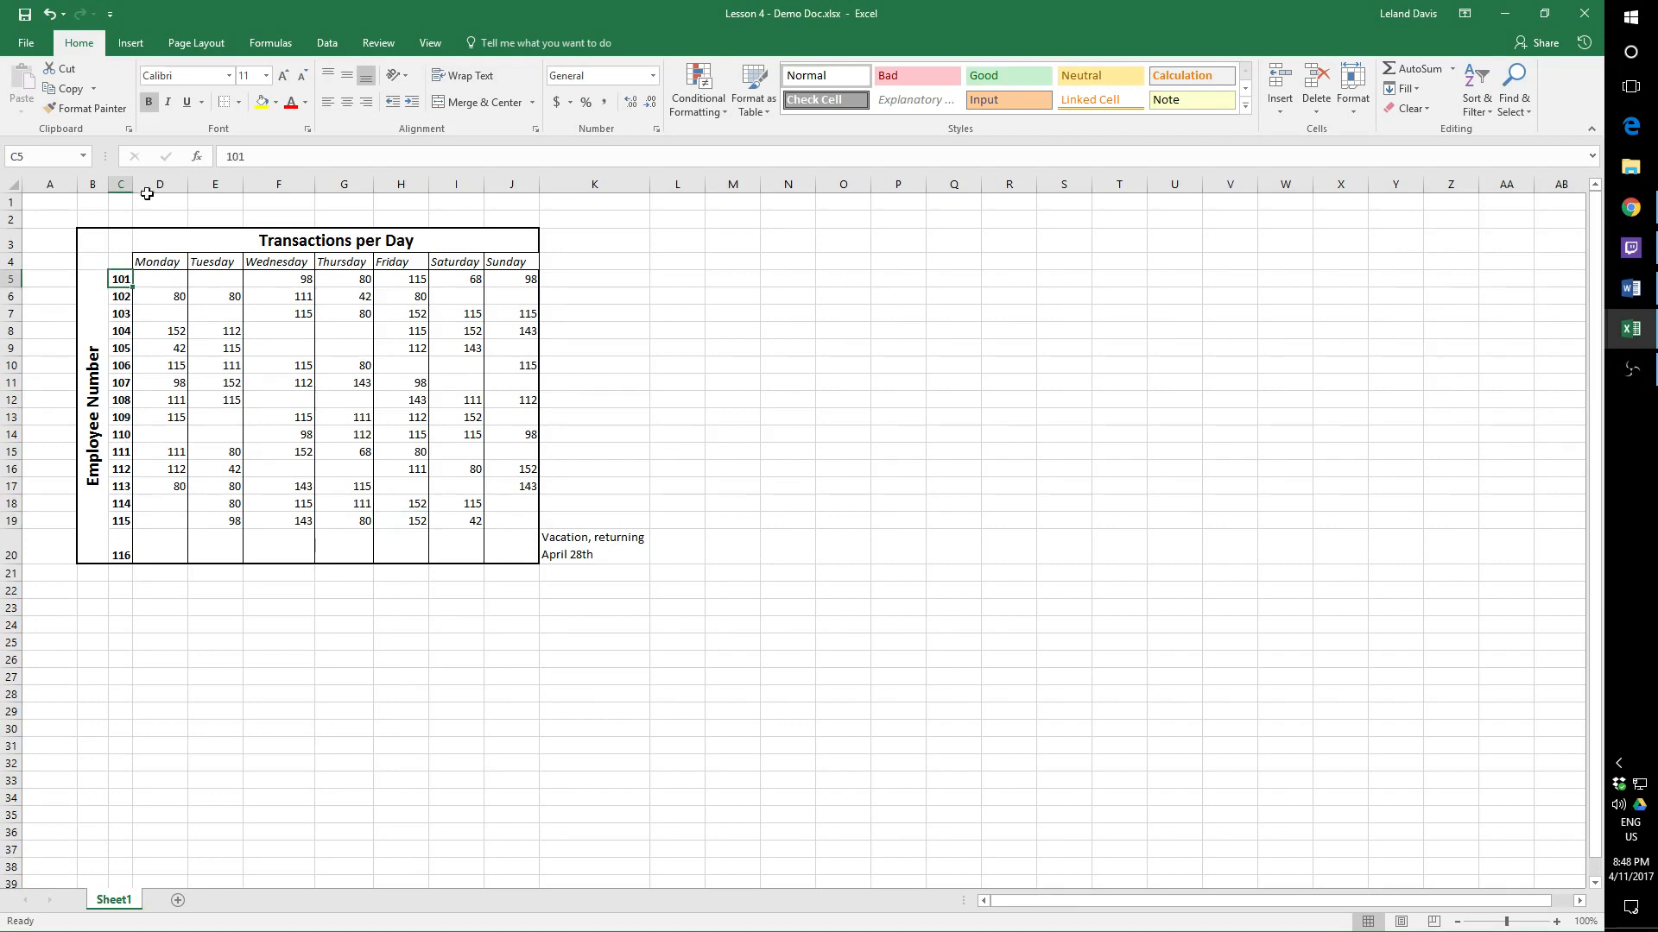
{"action": "left_click", "coordinate": [239, 103]}
{"action": "left_click", "coordinate": [250, 148]}
{"action": "left_click", "coordinate": [123, 296]}
{"action": "left_click", "coordinate": [224, 103]}
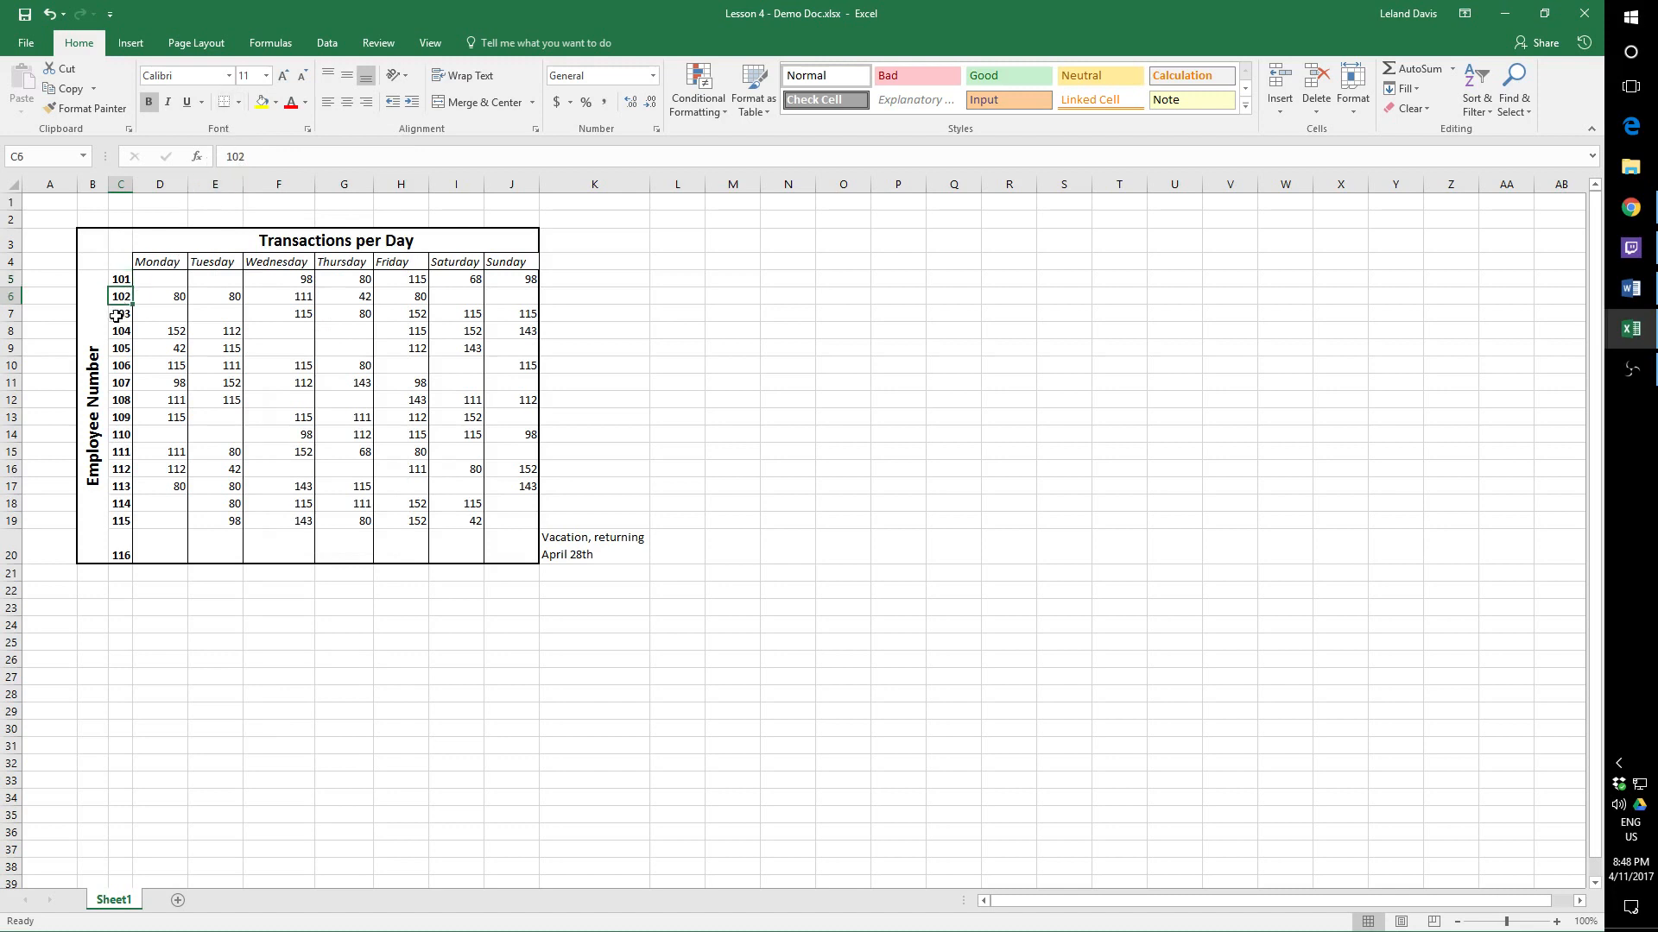
{"action": "left_click", "coordinate": [117, 315]}
{"action": "left_click", "coordinate": [225, 103]}
{"action": "left_click", "coordinate": [123, 333]}
{"action": "left_click", "coordinate": [224, 103]}
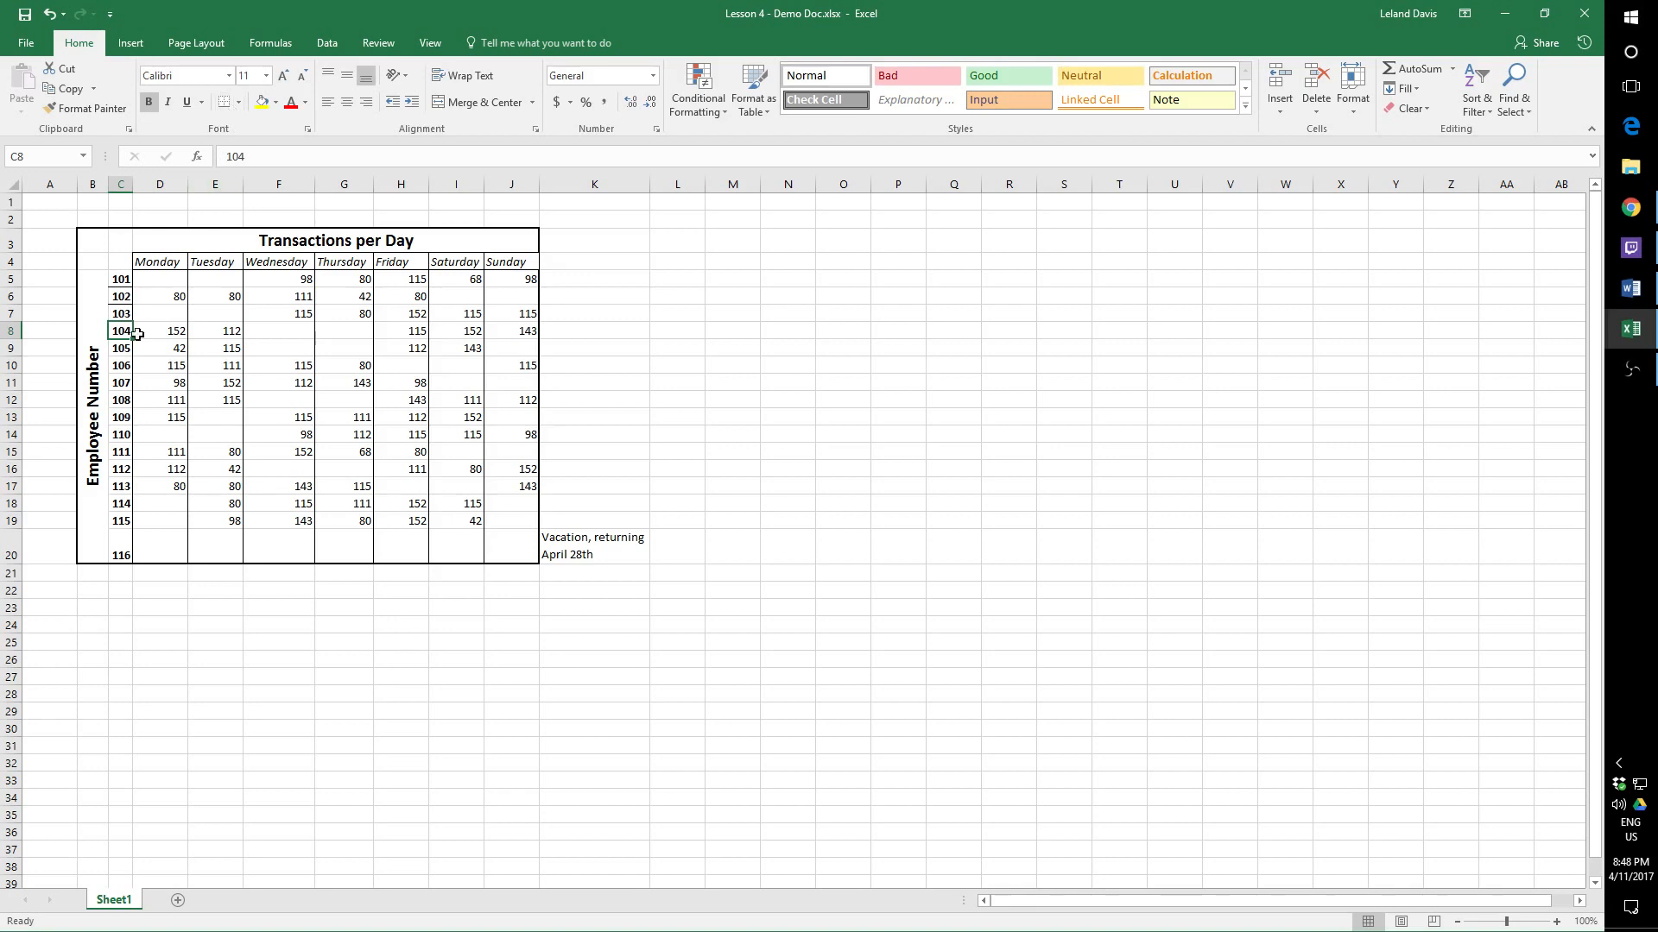
{"action": "left_click", "coordinate": [127, 346]}
{"action": "left_click", "coordinate": [224, 103]}
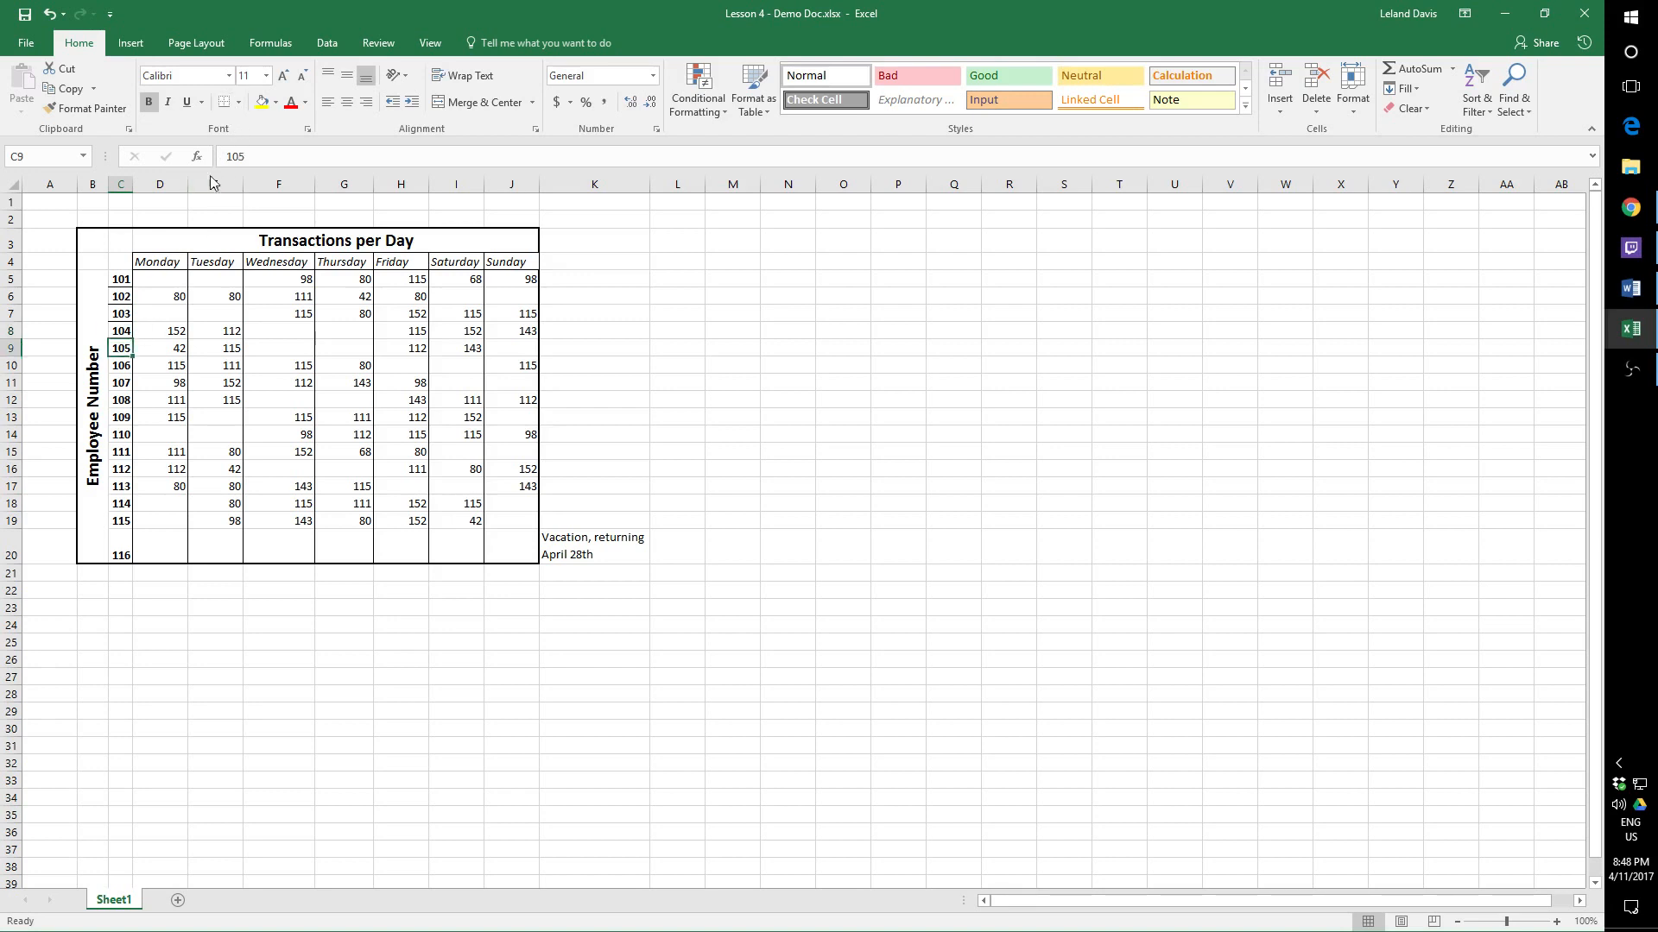
{"action": "left_click", "coordinate": [110, 370]}
{"action": "left_click", "coordinate": [224, 103]}
{"action": "left_click", "coordinate": [121, 387]}
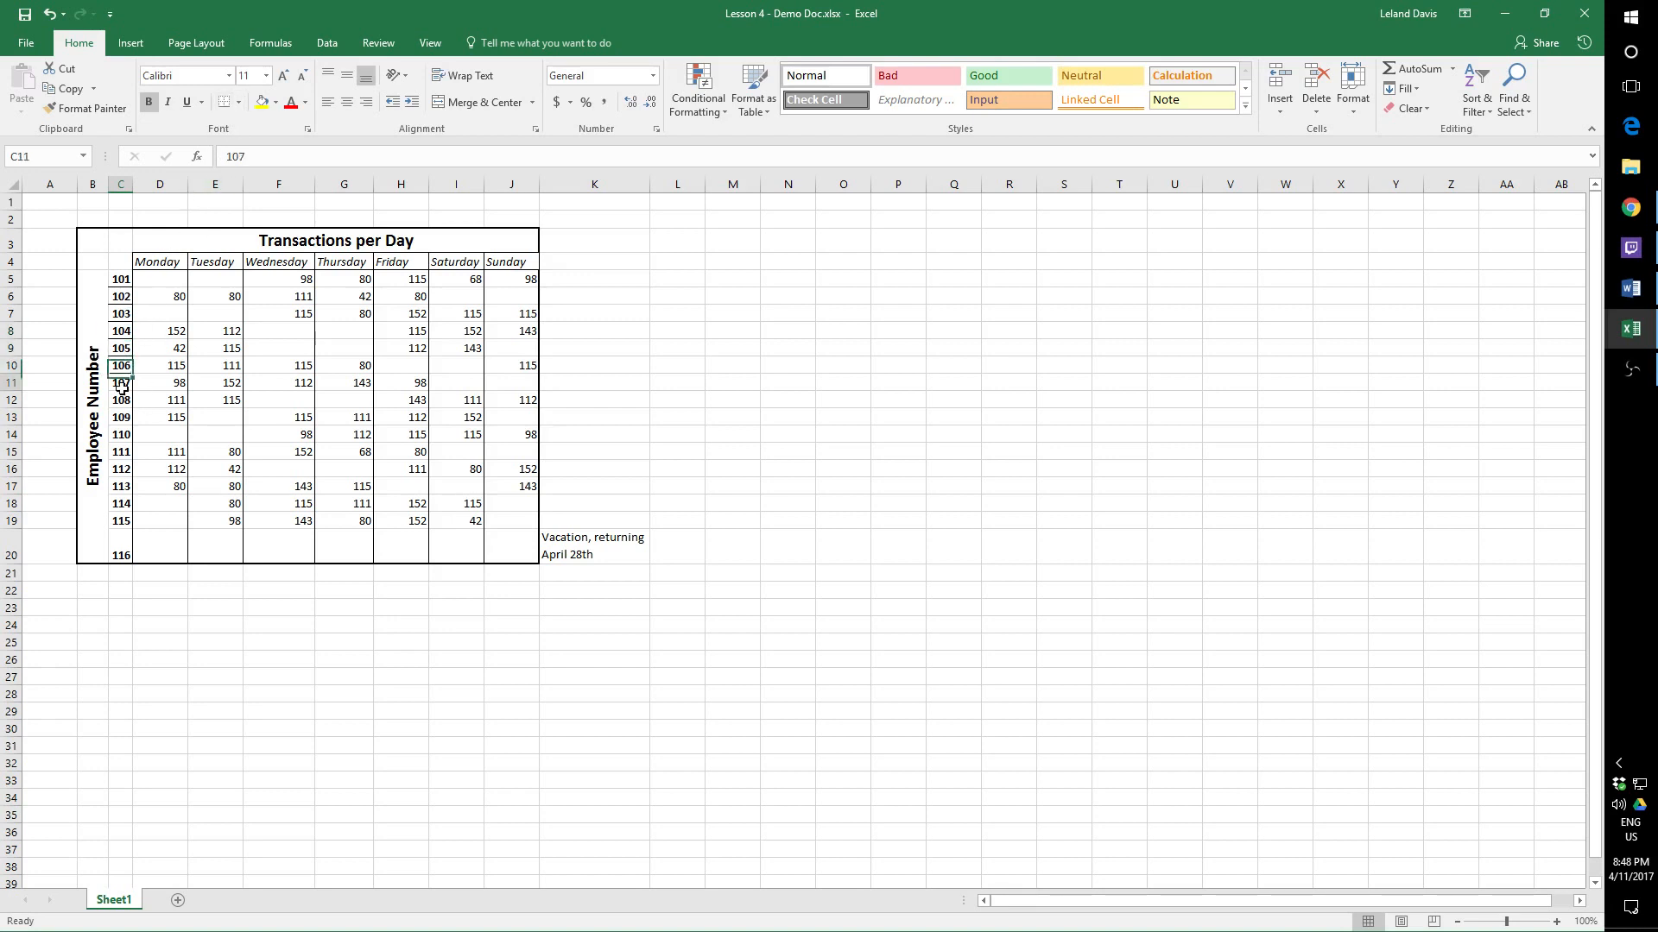
{"action": "left_click", "coordinate": [224, 103]}
{"action": "left_click", "coordinate": [123, 401]}
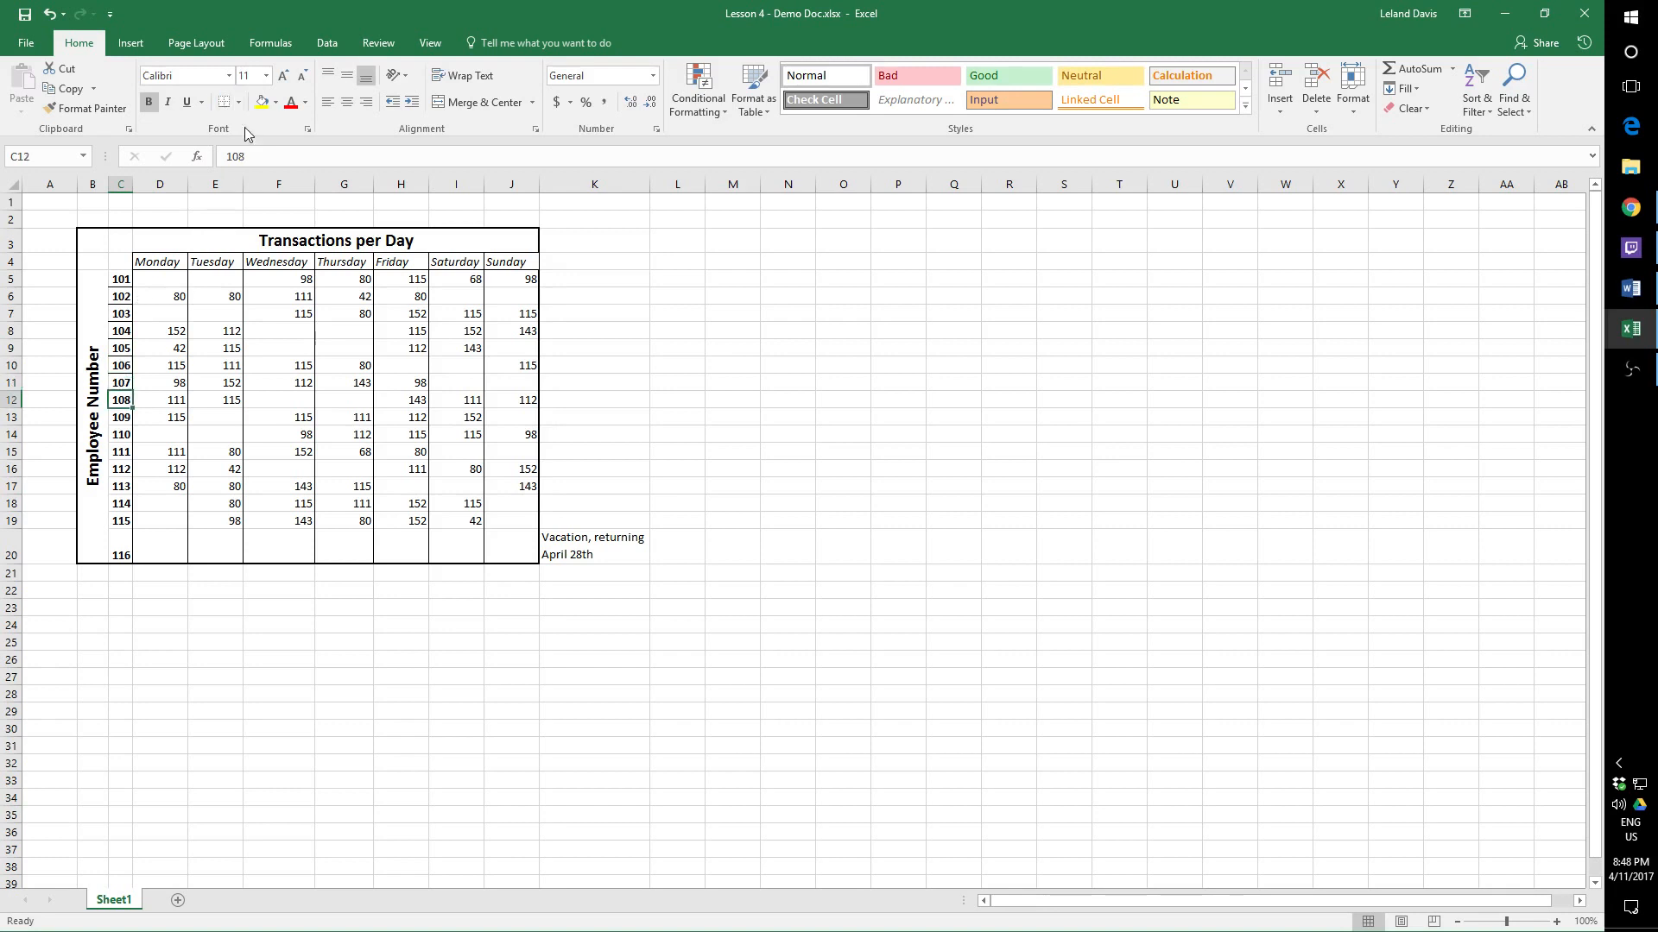
{"action": "left_click", "coordinate": [224, 102]}
{"action": "left_click", "coordinate": [122, 420]}
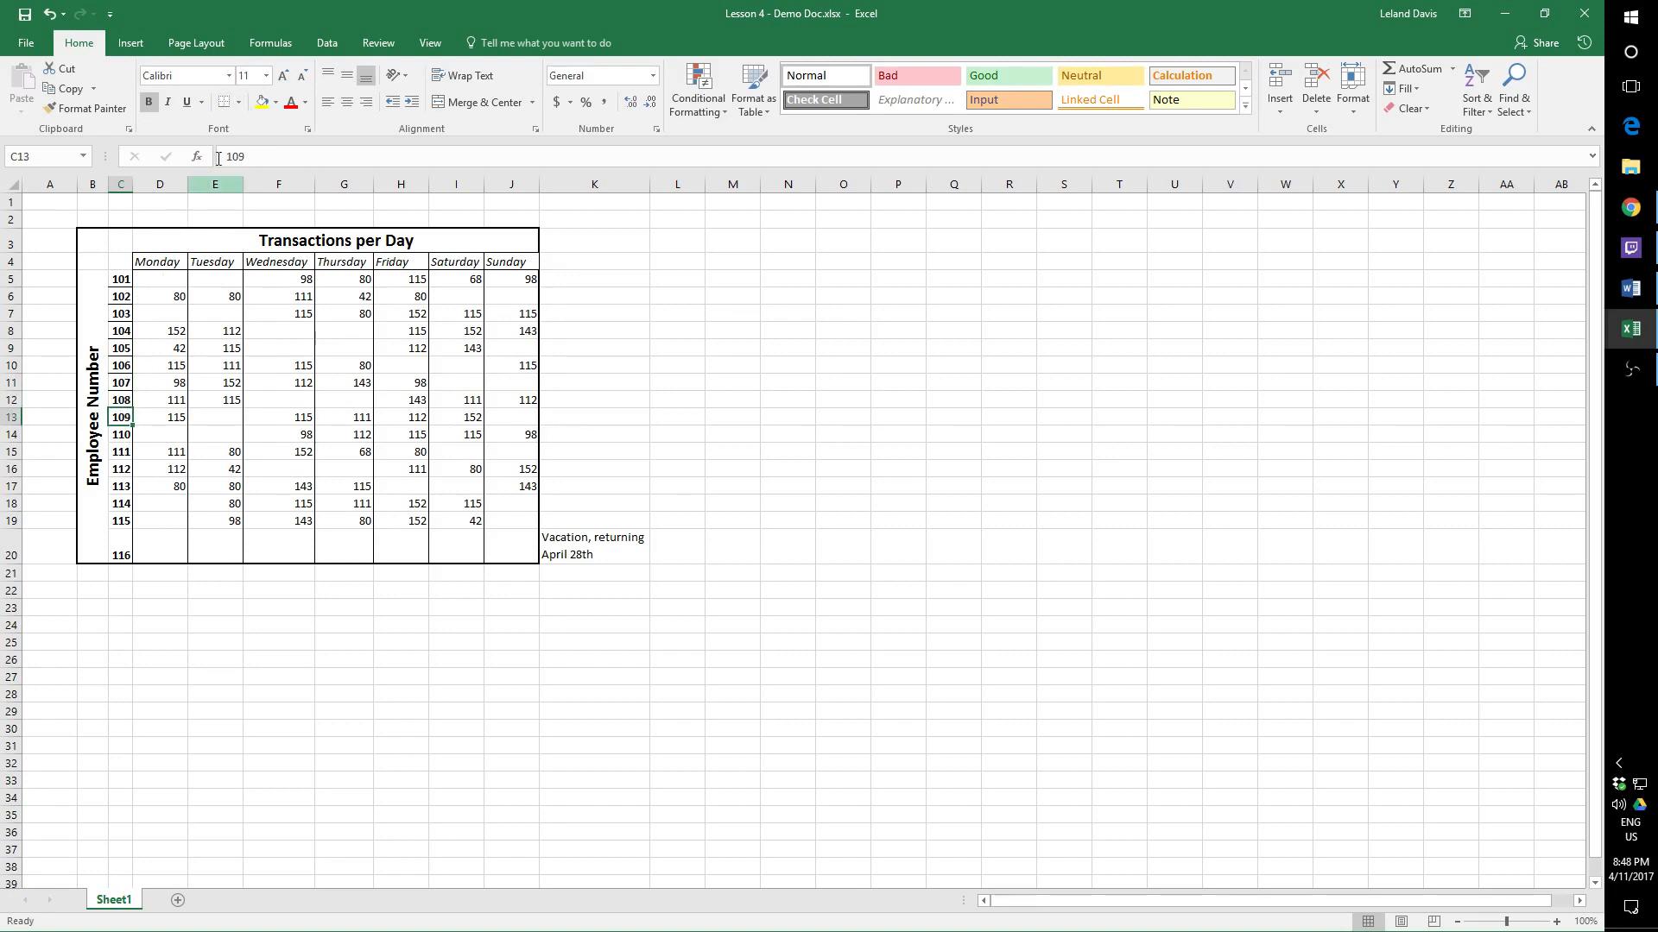
{"action": "left_click", "coordinate": [225, 102]}
{"action": "left_click", "coordinate": [123, 436]}
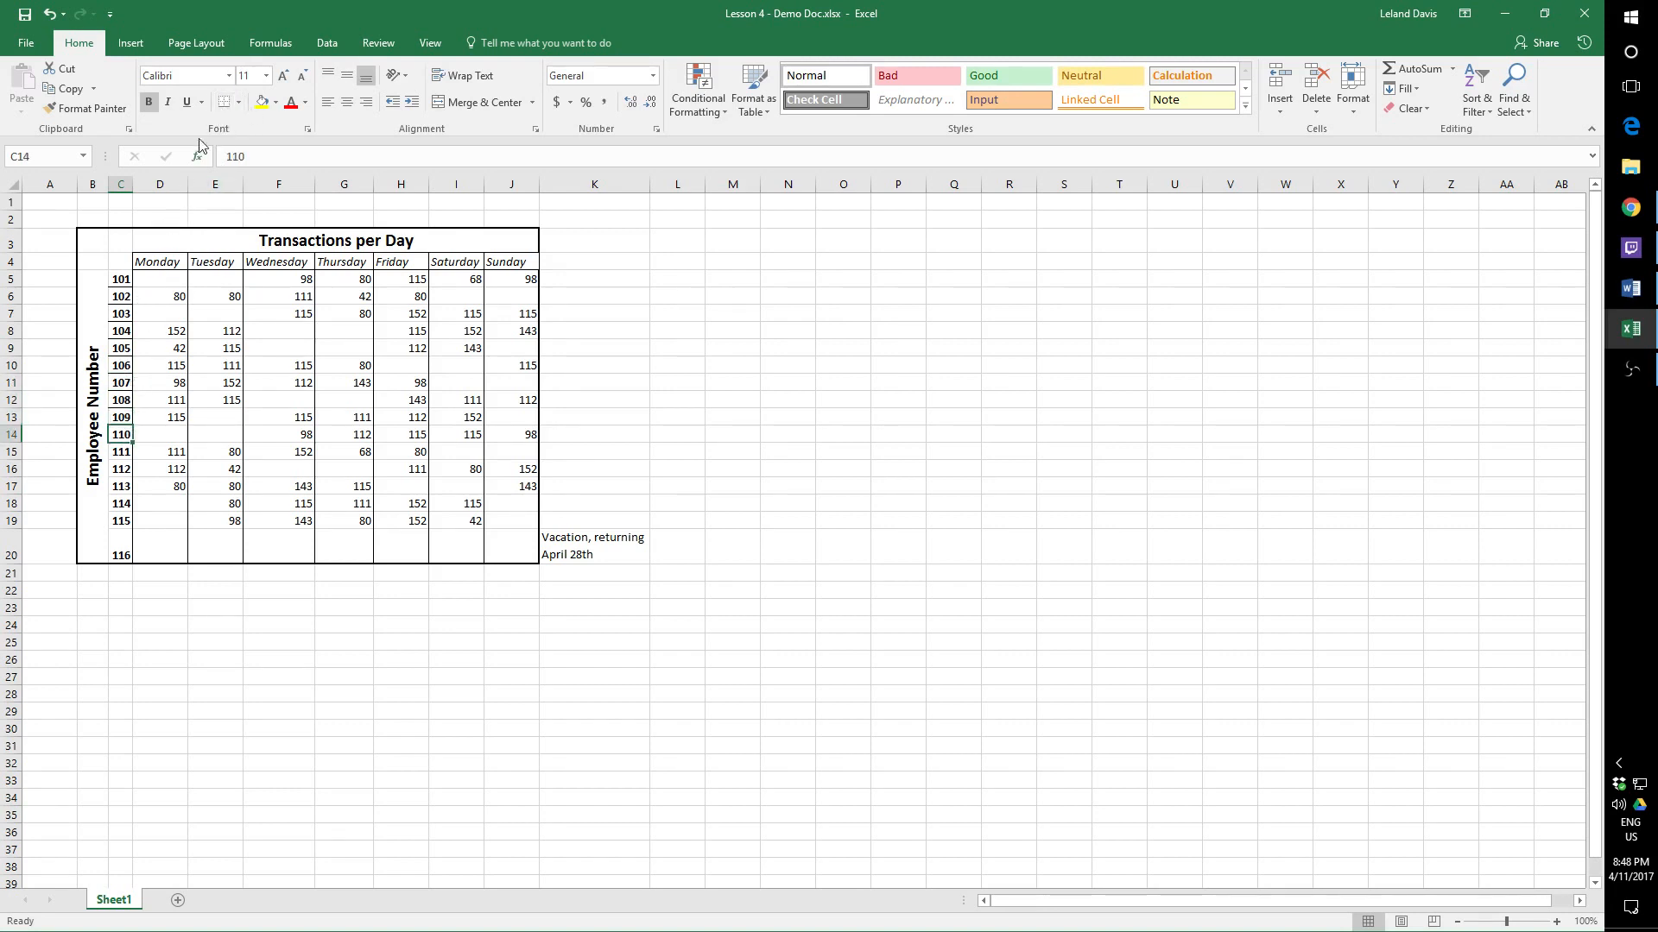
{"action": "left_click", "coordinate": [225, 103]}
{"action": "left_click", "coordinate": [121, 452]}
{"action": "left_click", "coordinate": [224, 103]}
{"action": "left_click", "coordinate": [122, 469]}
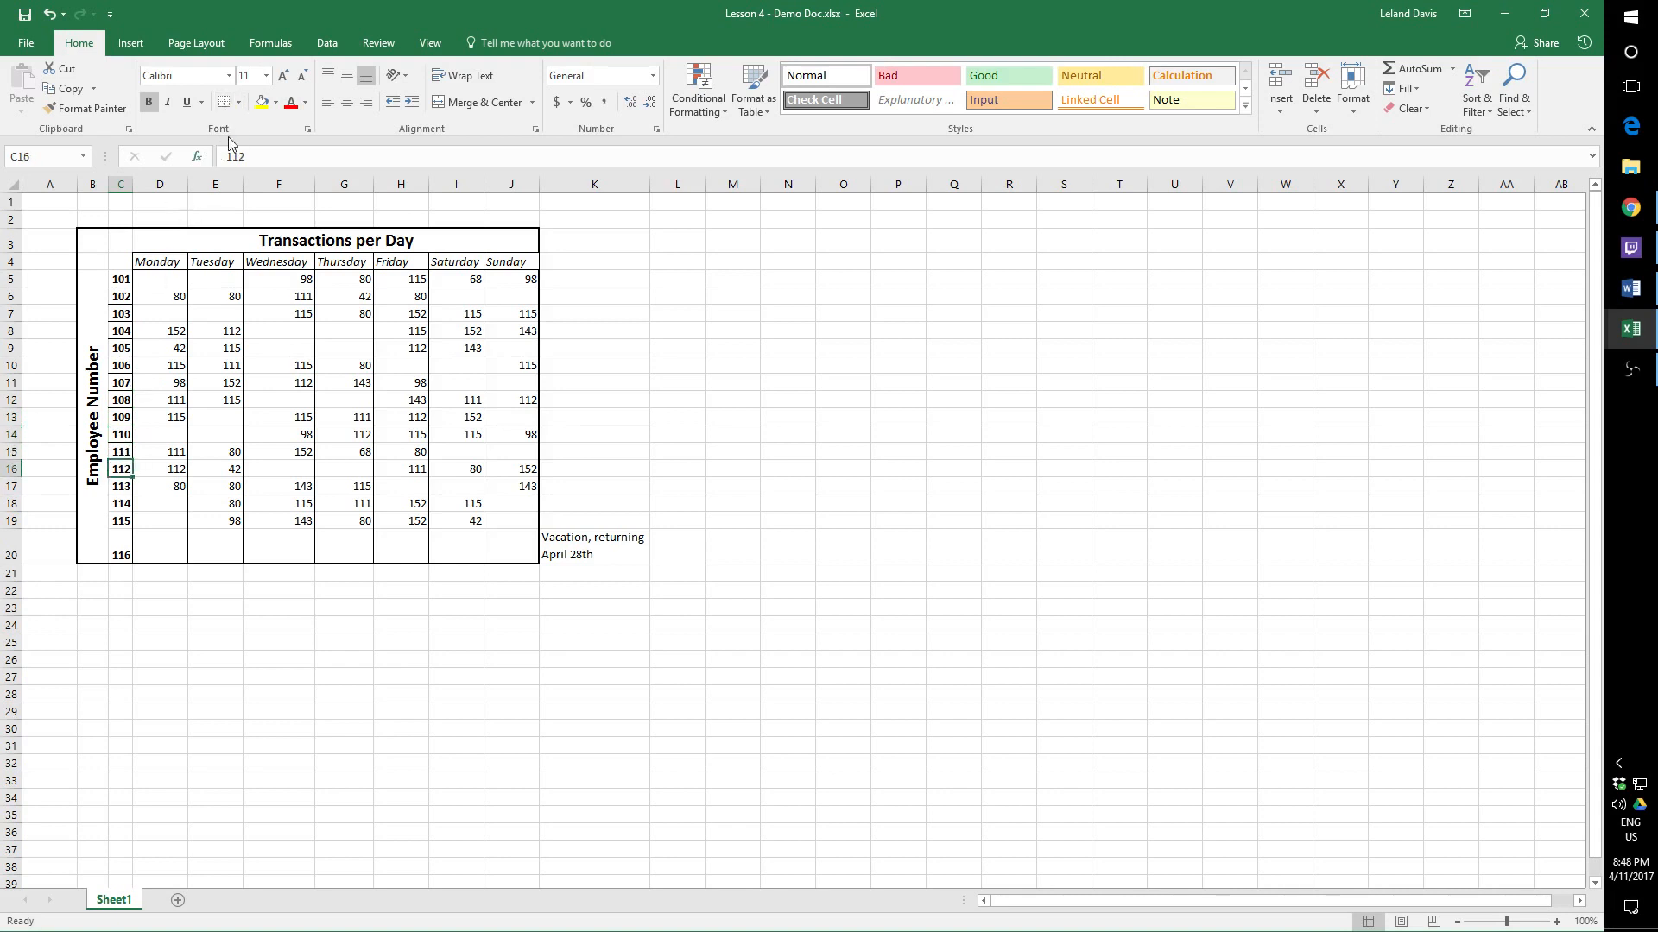
{"action": "left_click", "coordinate": [224, 103]}
{"action": "left_click", "coordinate": [122, 486]}
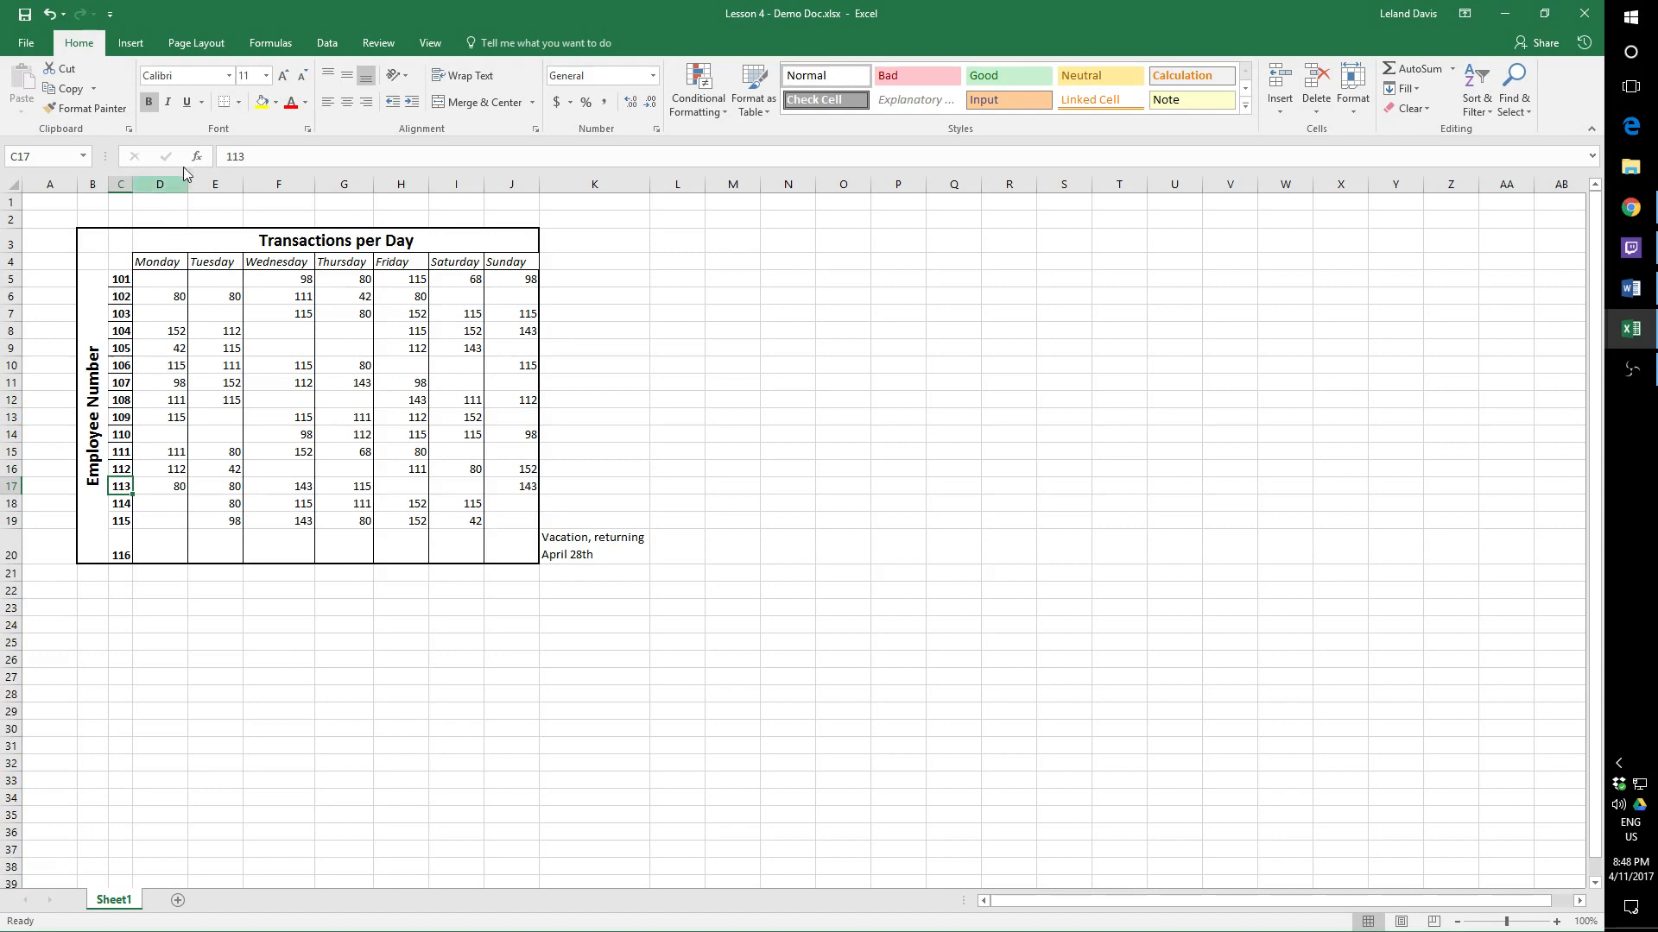
{"action": "left_click", "coordinate": [225, 103]}
{"action": "left_click", "coordinate": [123, 506]}
{"action": "left_click", "coordinate": [225, 103]}
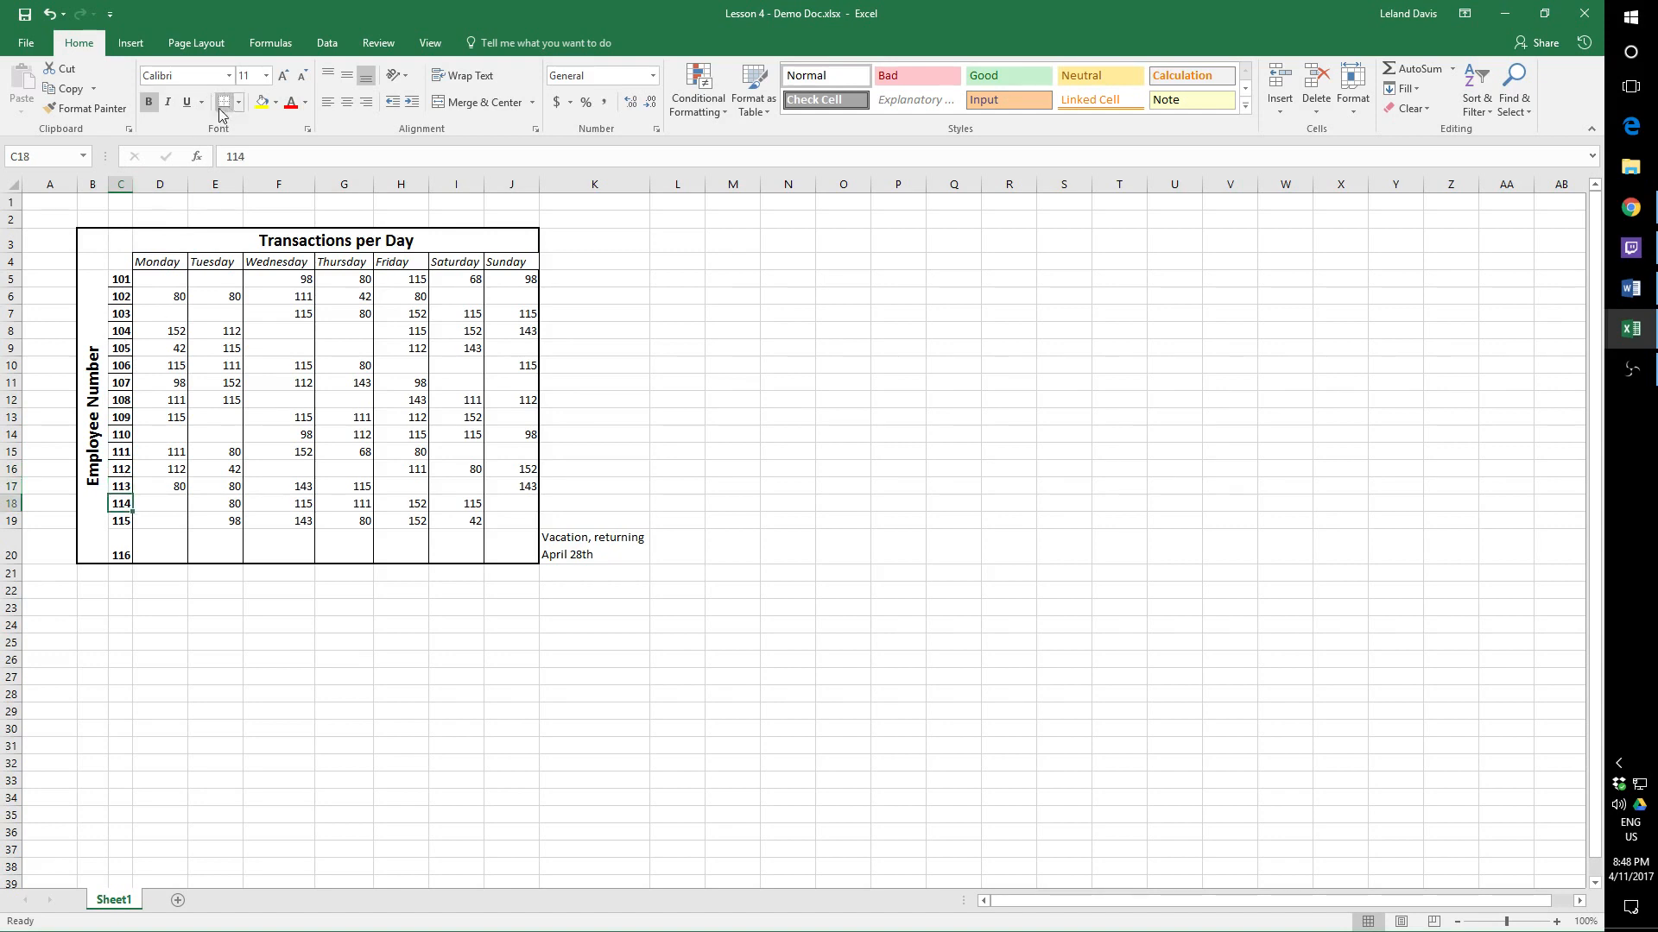
{"action": "left_click", "coordinate": [131, 519]}
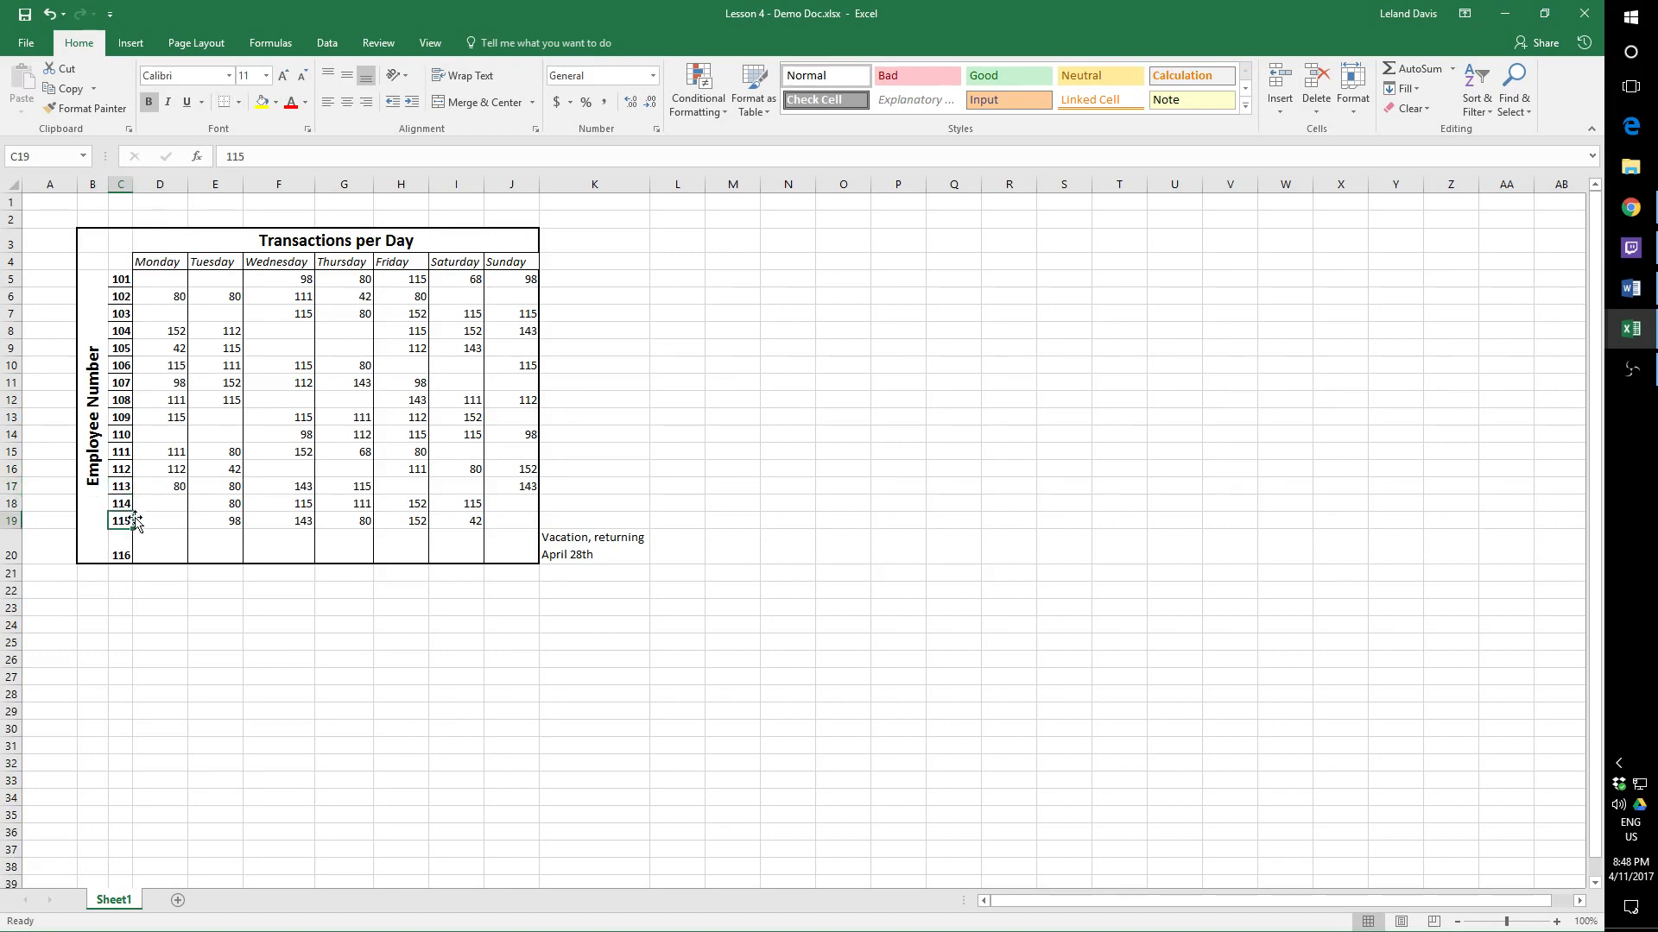
{"action": "left_click", "coordinate": [227, 104]}
Step: Compare the bordered table with the Lesson 4 - Cell Formatting workbook, and return to cell F7 in the demo workbook
{"action": "key", "text": "alt+Tab"}
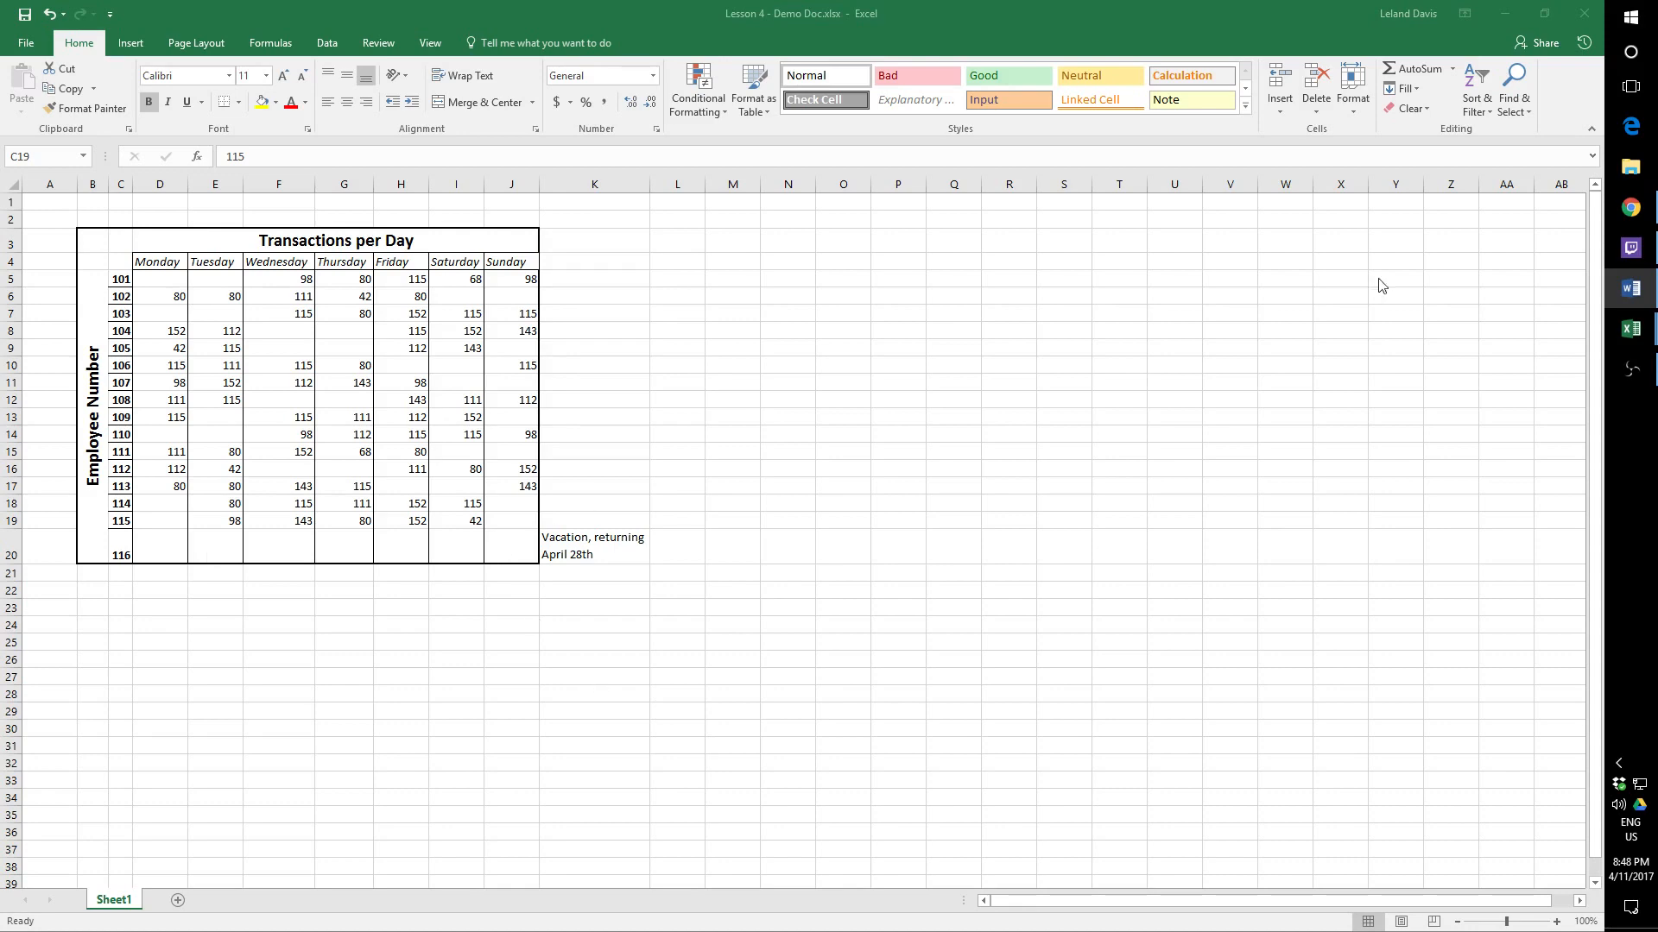
{"action": "mouse_move", "coordinate": [1630, 328]}
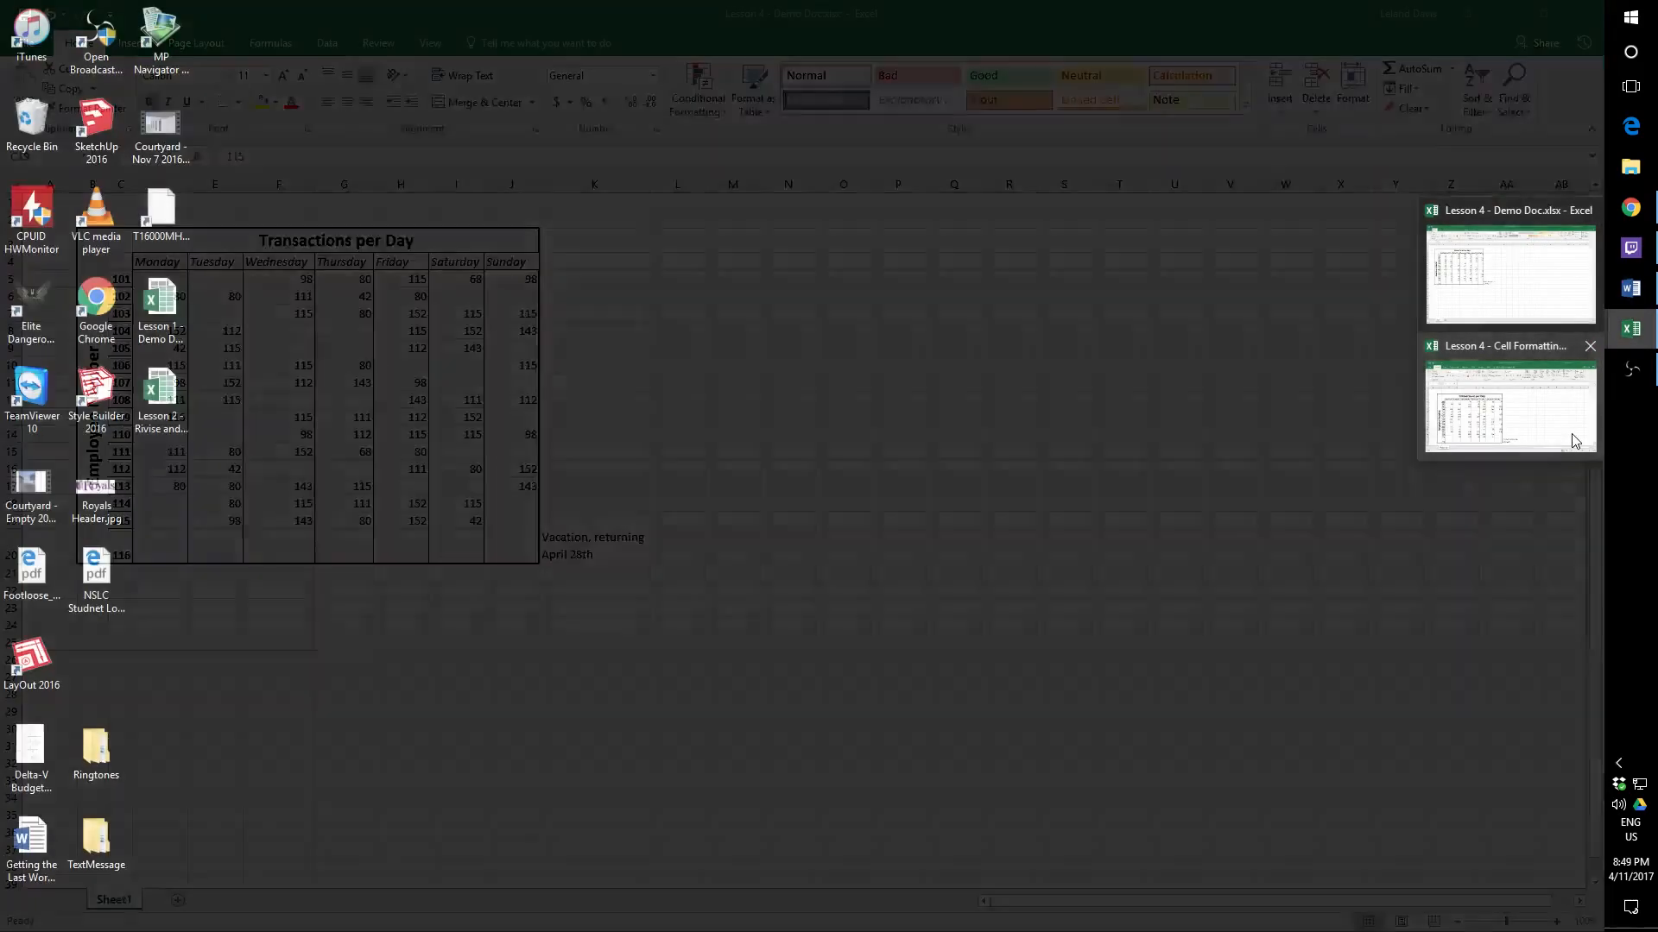
{"action": "left_click", "coordinate": [1648, 340]}
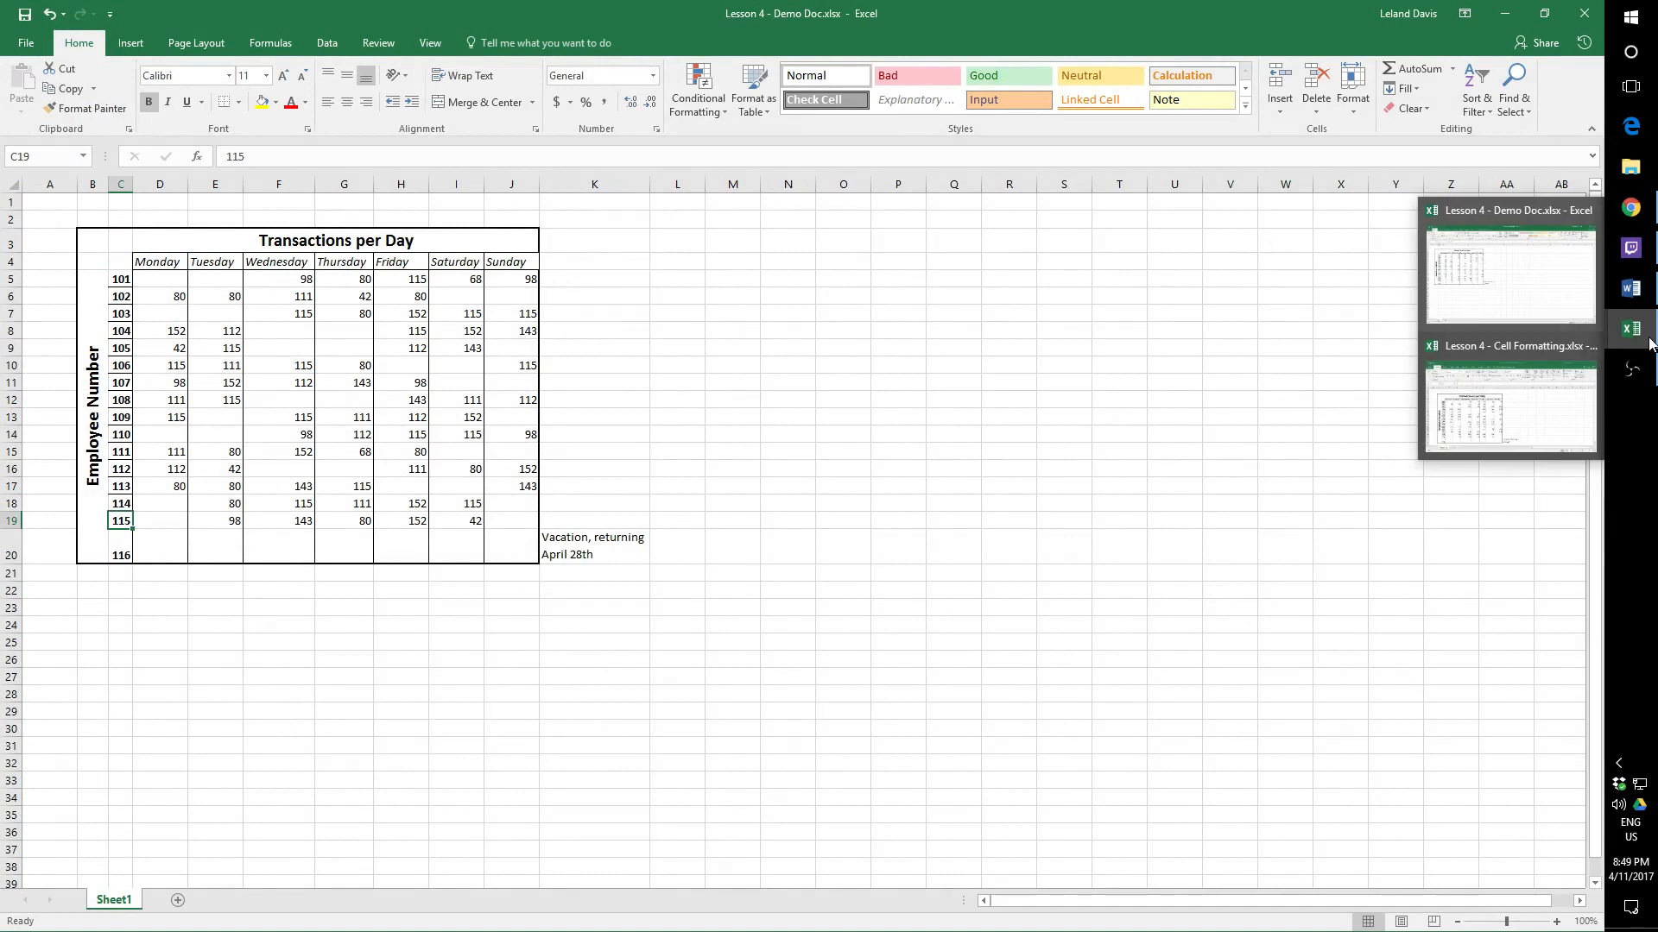
{"action": "left_click", "coordinate": [1546, 409]}
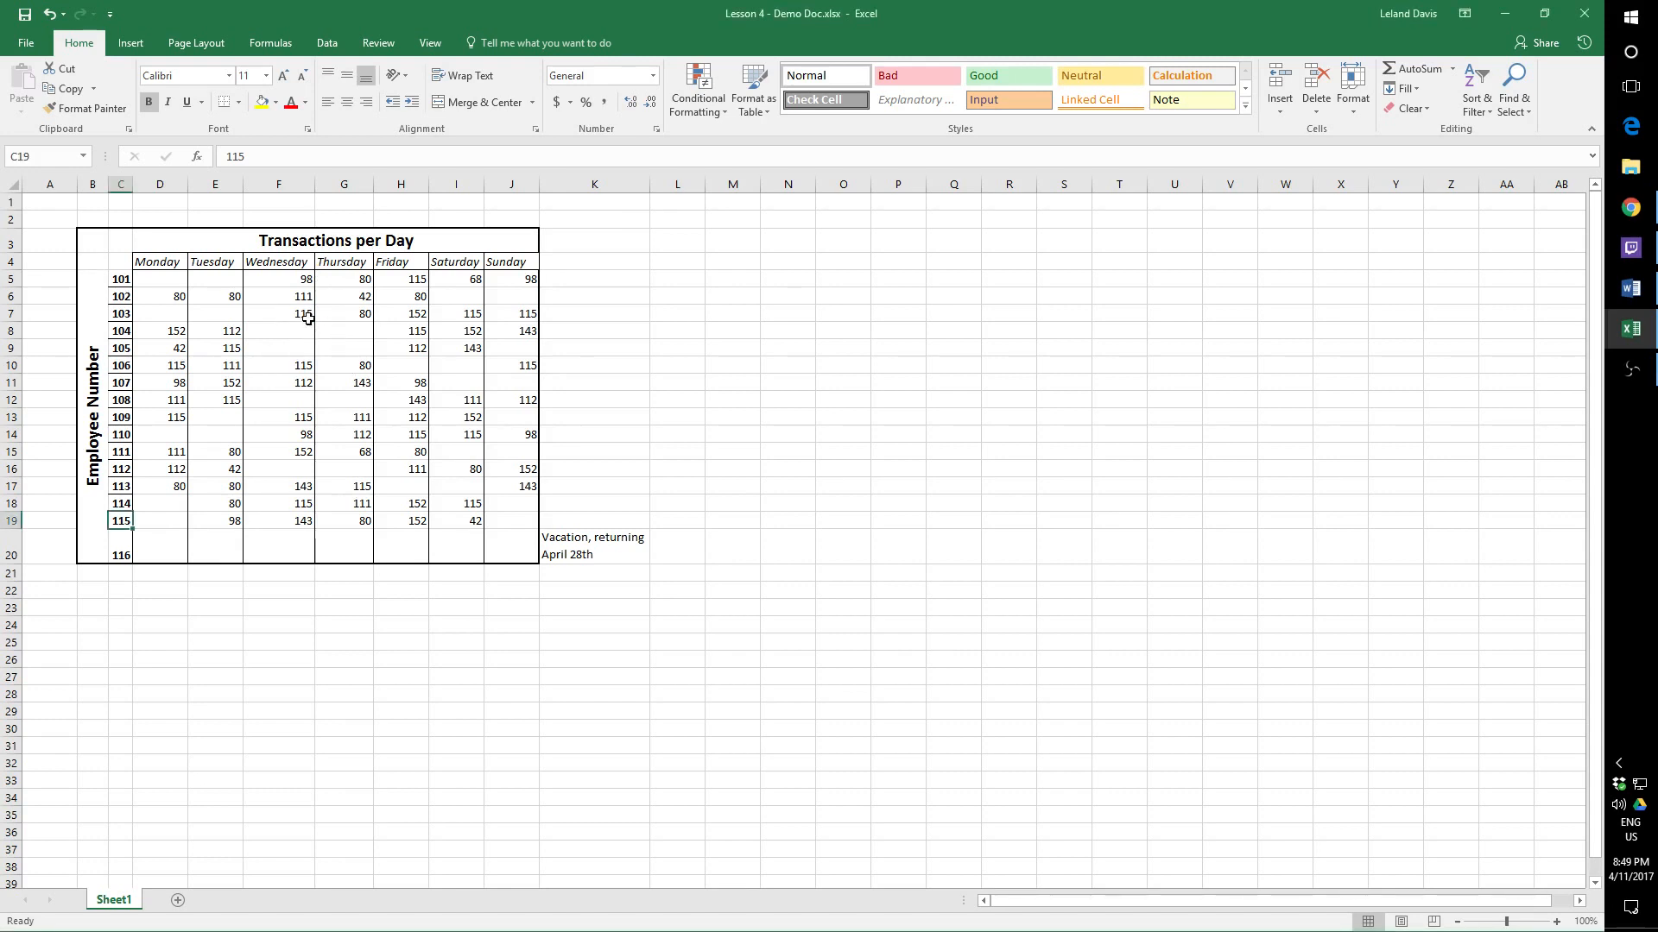
{"action": "left_click", "coordinate": [304, 316]}
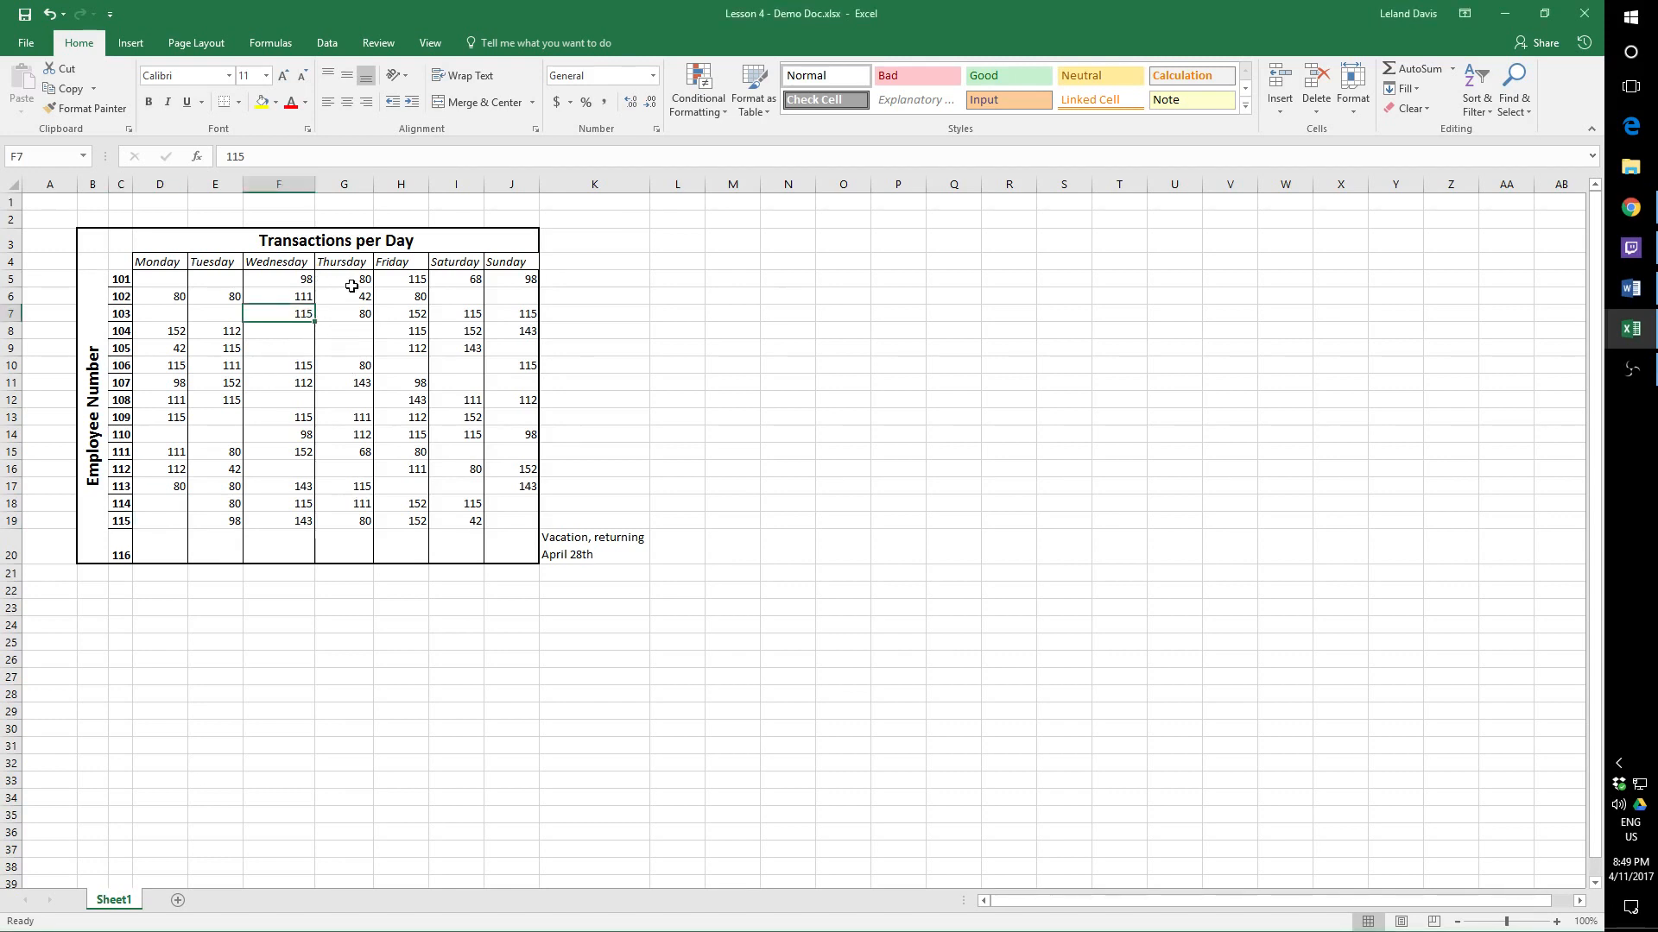
Step: Open the full border settings for cell F7 and examine the available line styles and colors
{"action": "left_click", "coordinate": [239, 103]}
{"action": "right_click", "coordinate": [306, 291]}
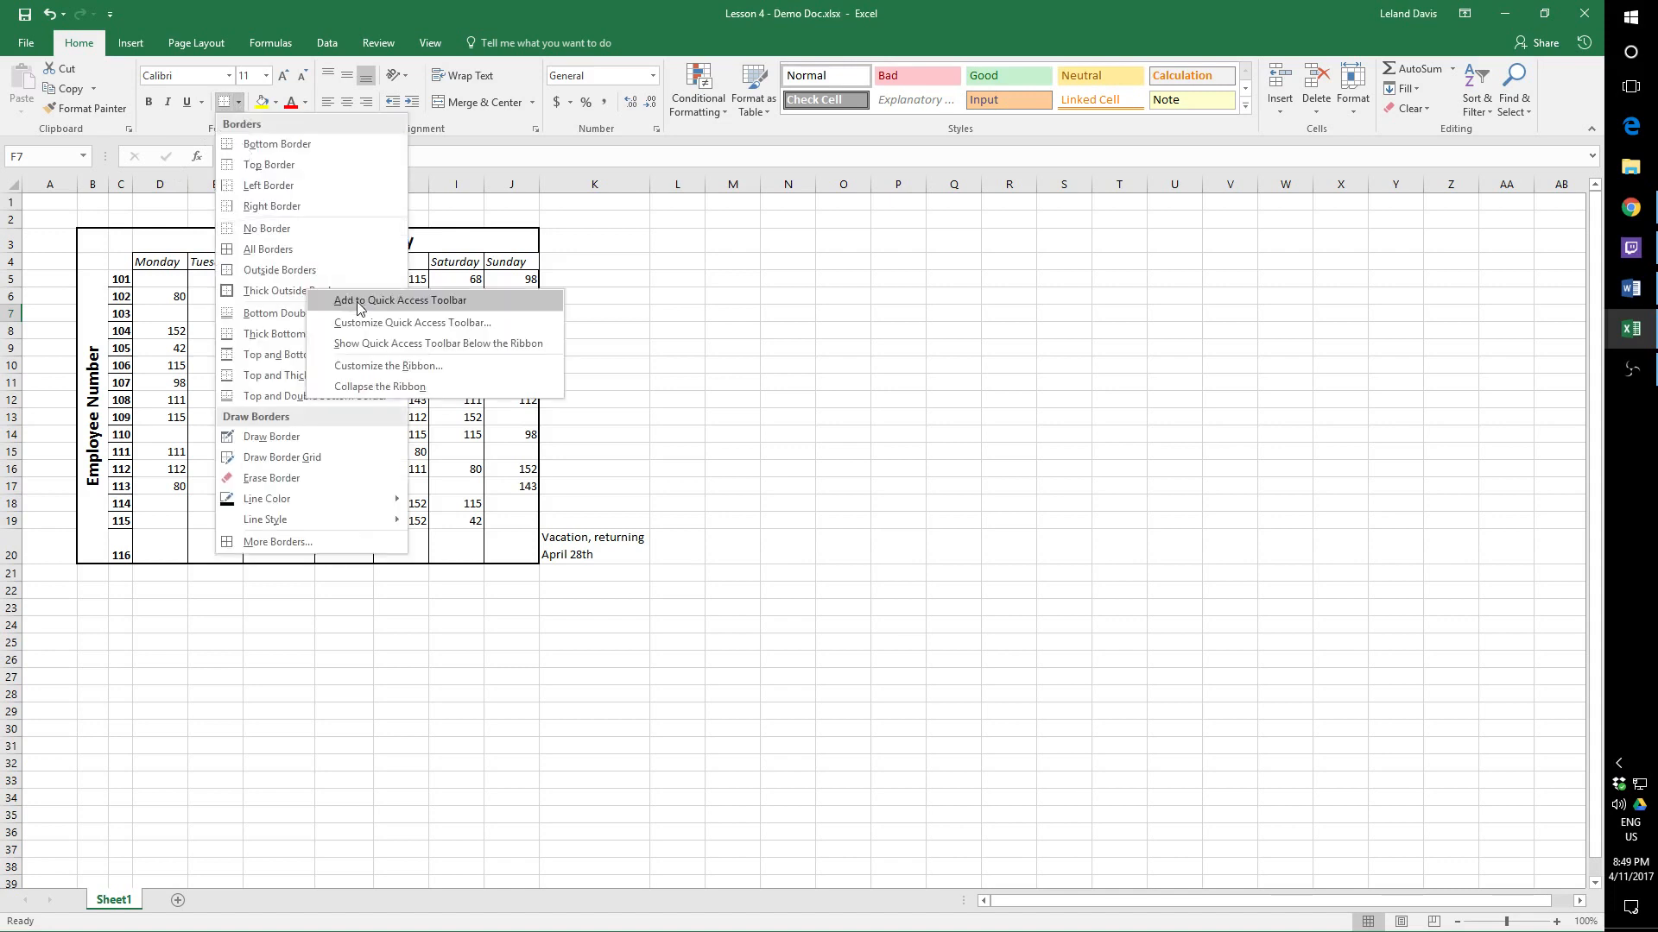
{"action": "left_click", "coordinate": [242, 102]}
{"action": "left_click", "coordinate": [239, 102]}
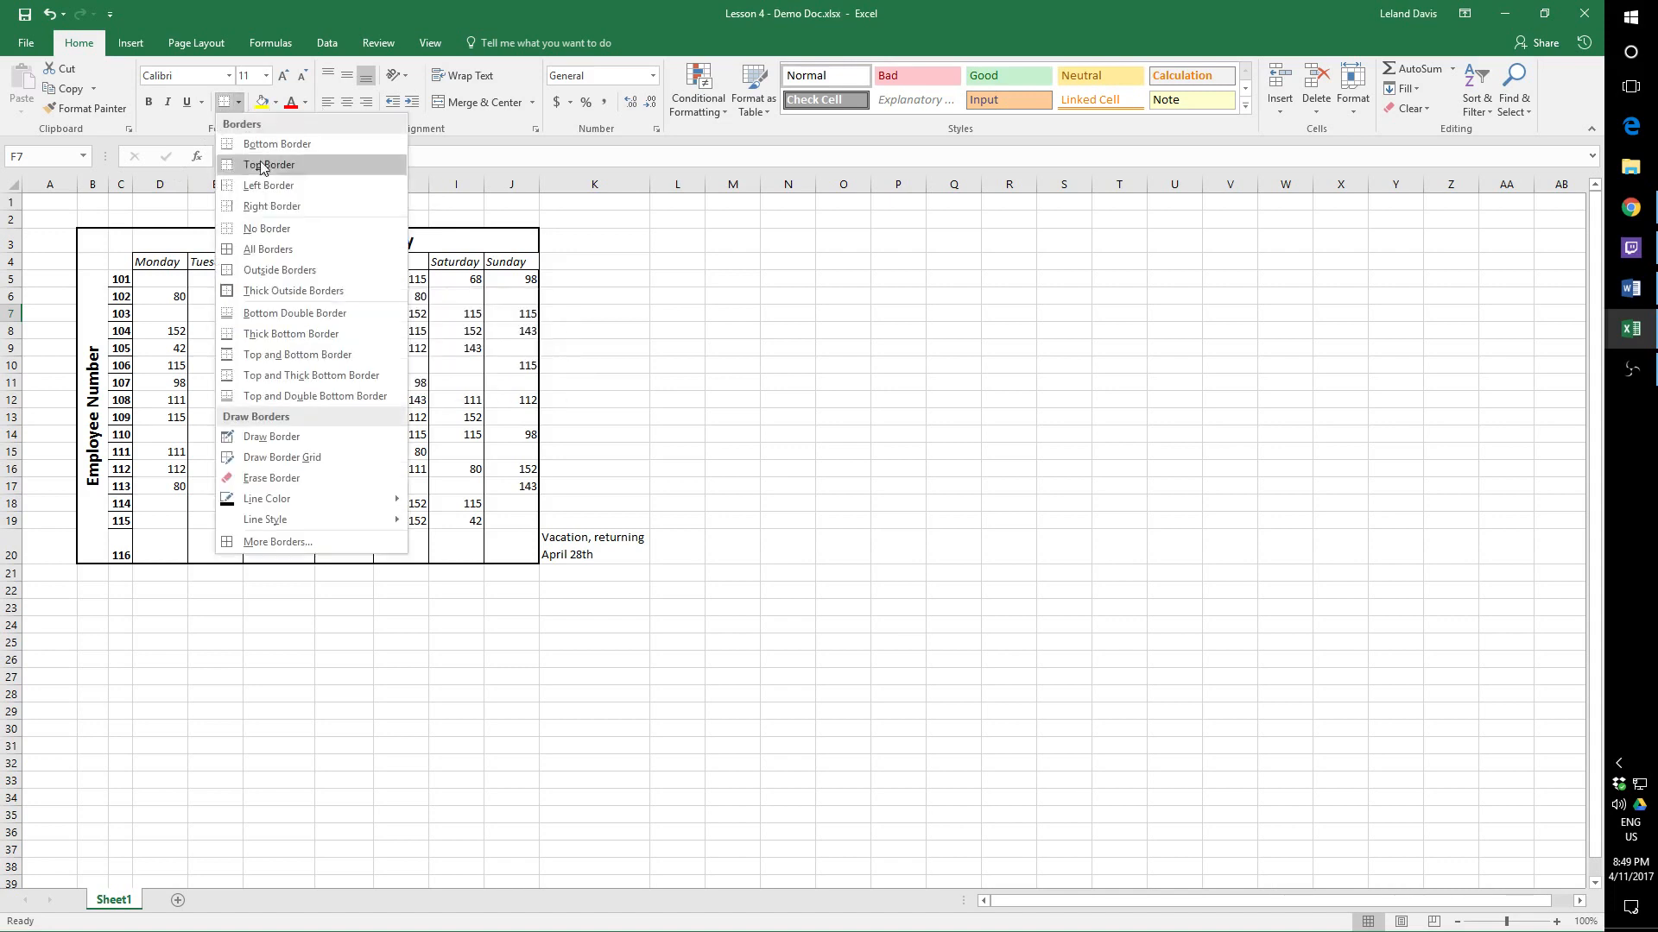
{"action": "left_click", "coordinate": [328, 541]}
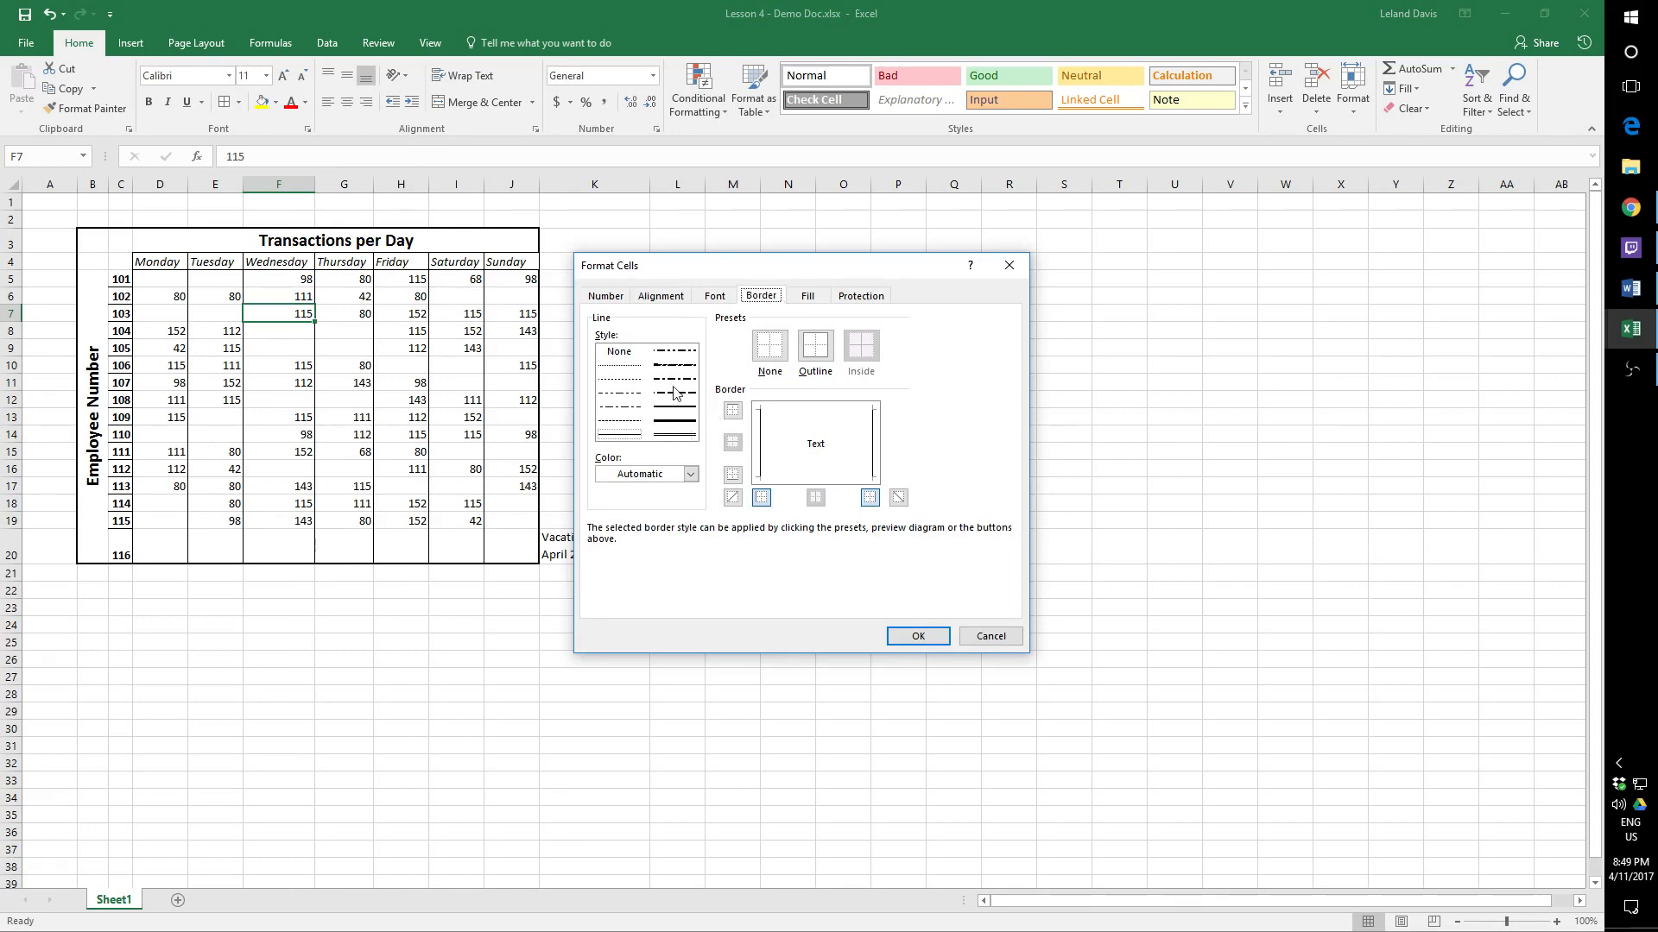
{"action": "left_click", "coordinate": [691, 475]}
{"action": "left_click", "coordinate": [691, 474]}
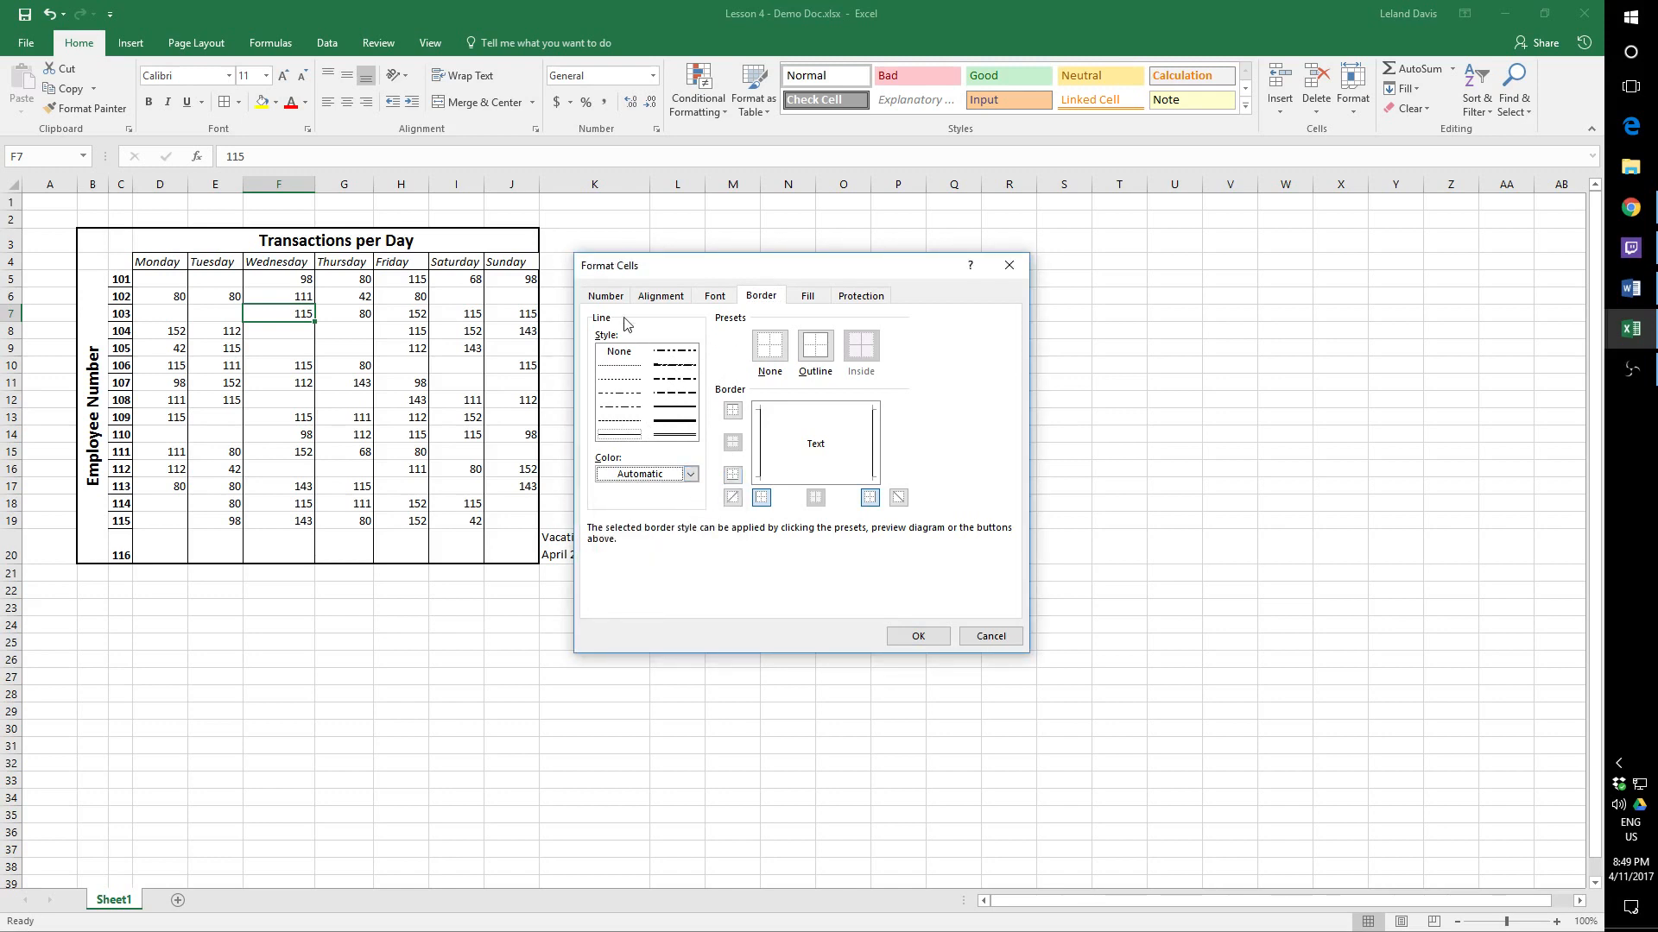
Step: Examine the number format and alignment settings for cell F7, and leave the cell formatting dialog without applying anything
{"action": "left_click", "coordinate": [607, 296]}
{"action": "left_click", "coordinate": [667, 296]}
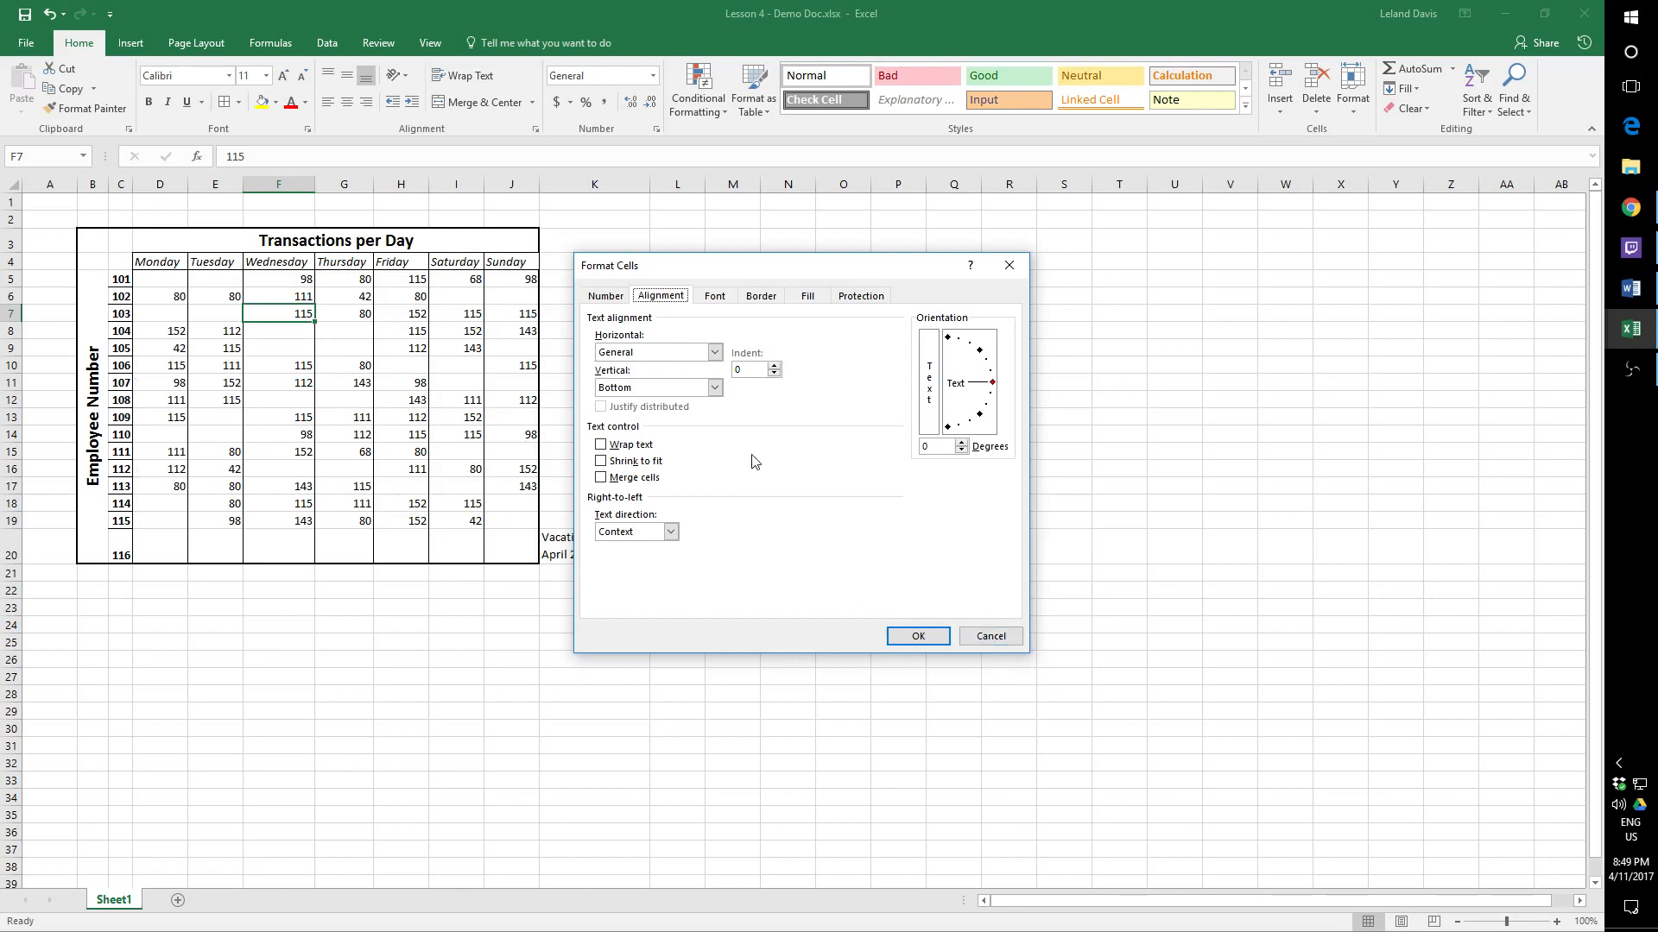
{"action": "left_click", "coordinate": [993, 637]}
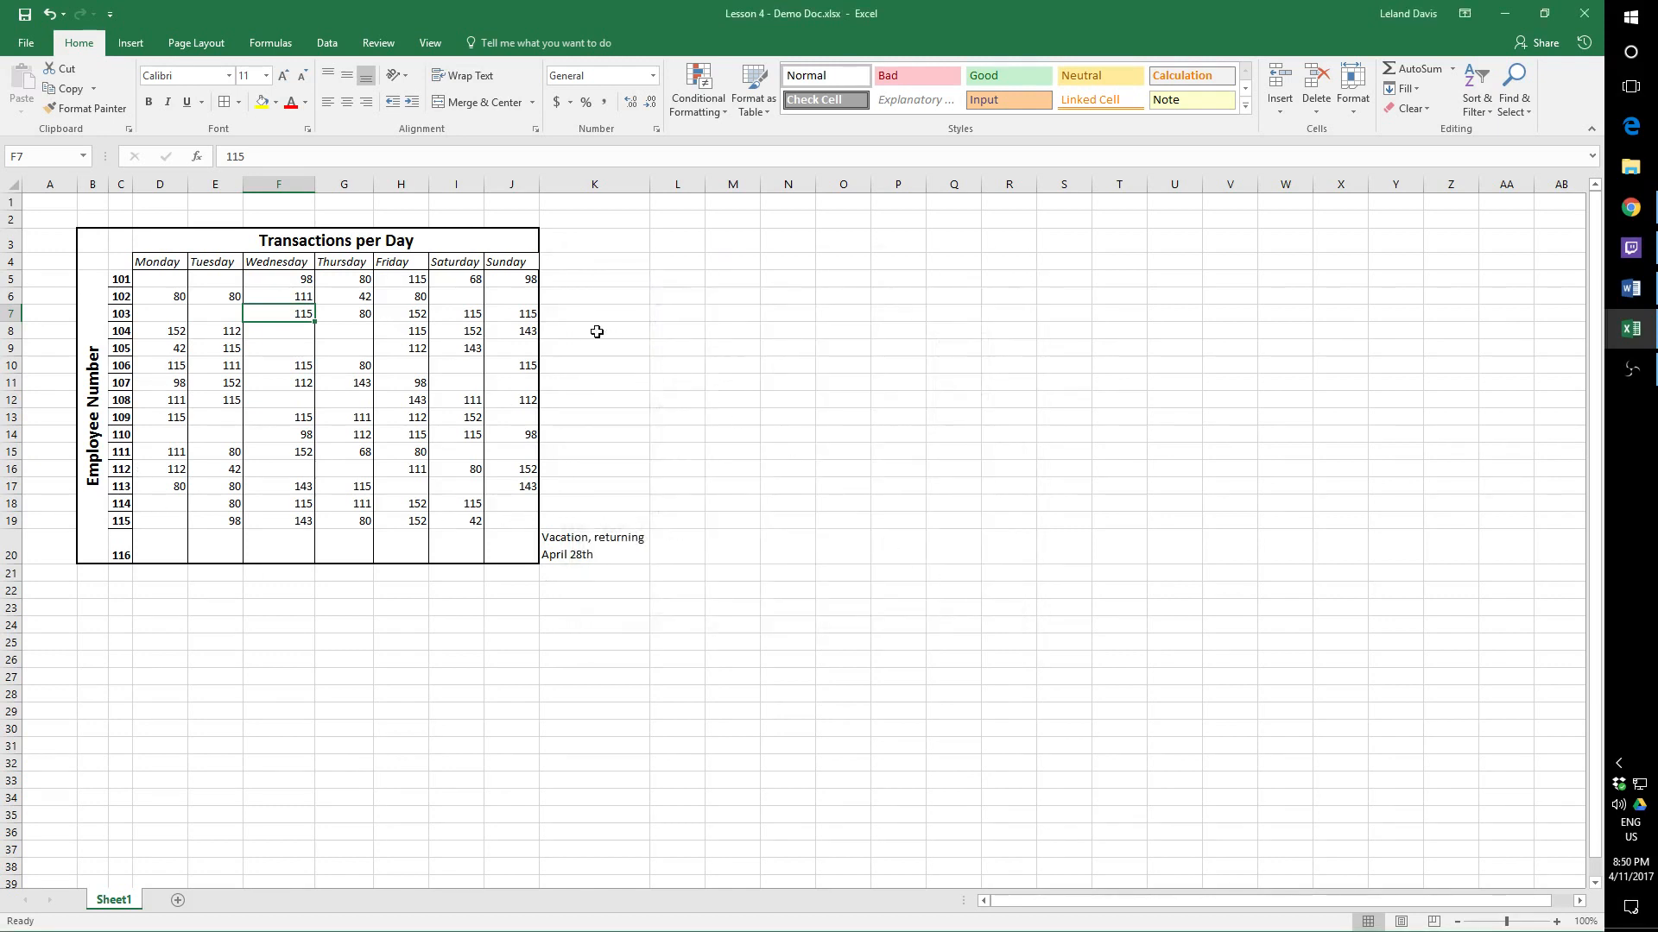